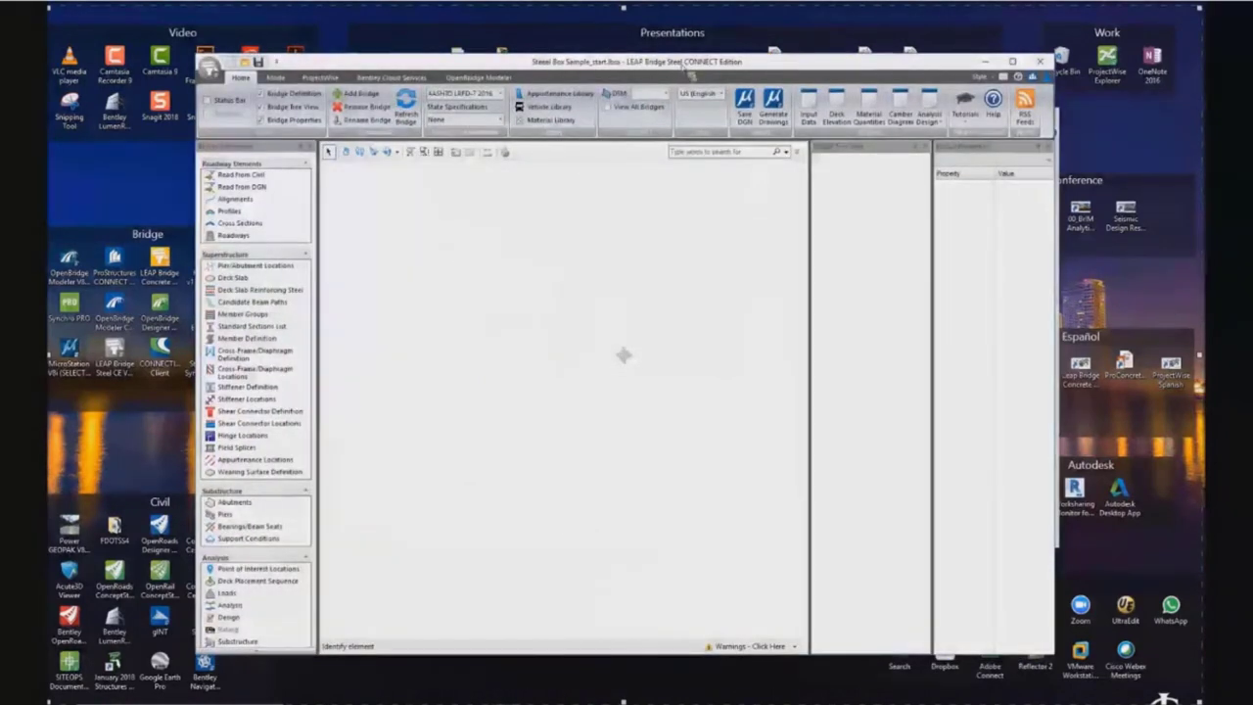
# Step: Check the file types available for importing roadway data from civil files, then close the import without loading a file
pyautogui.doubleClick(680, 65)
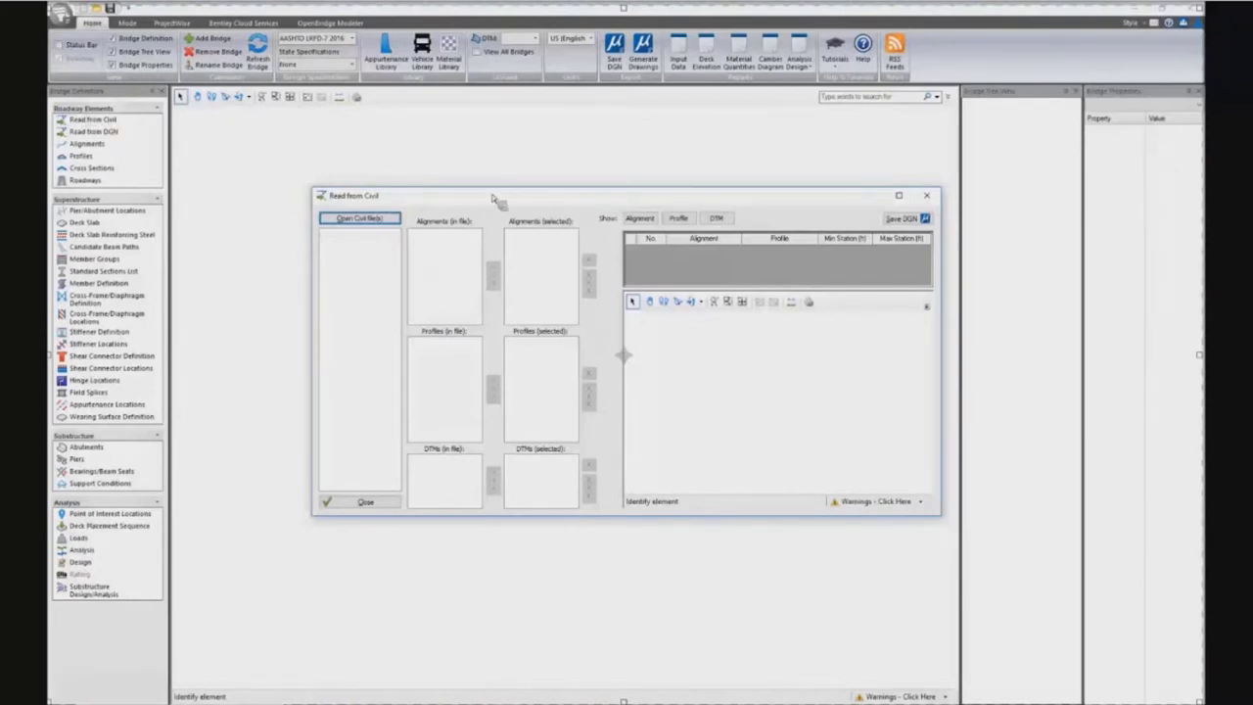
pyautogui.click(372, 227)
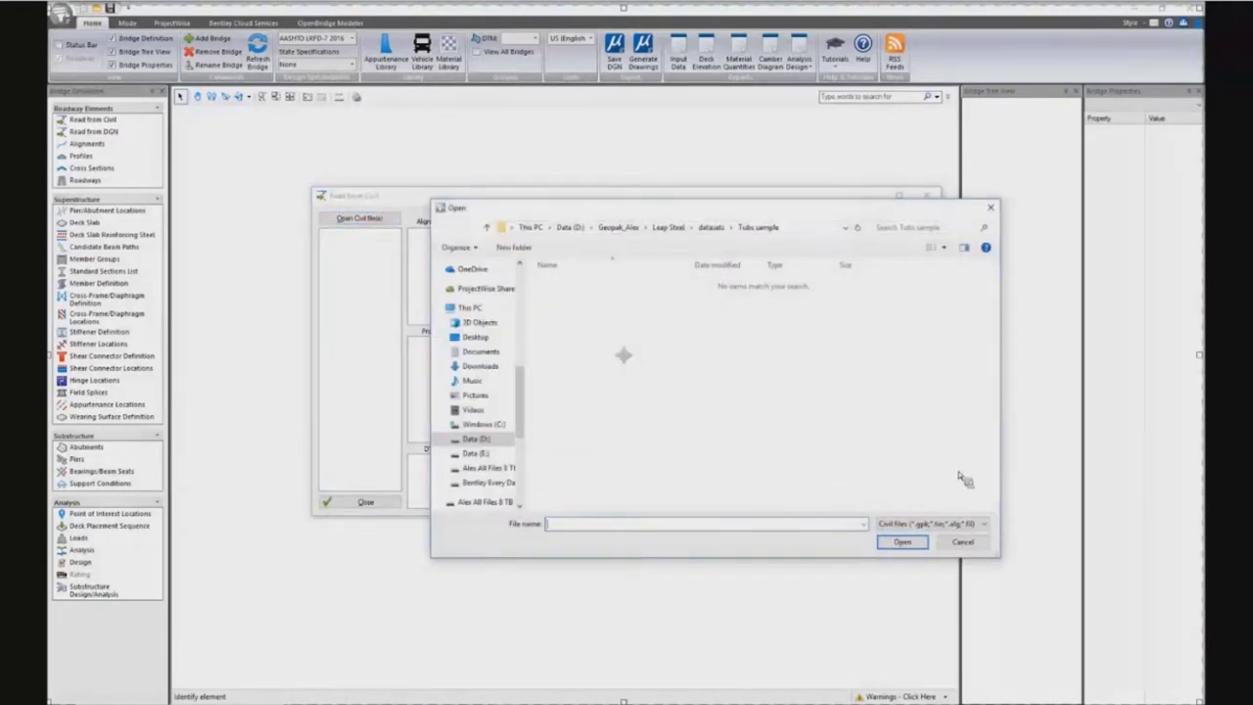
pyautogui.click(938, 525)
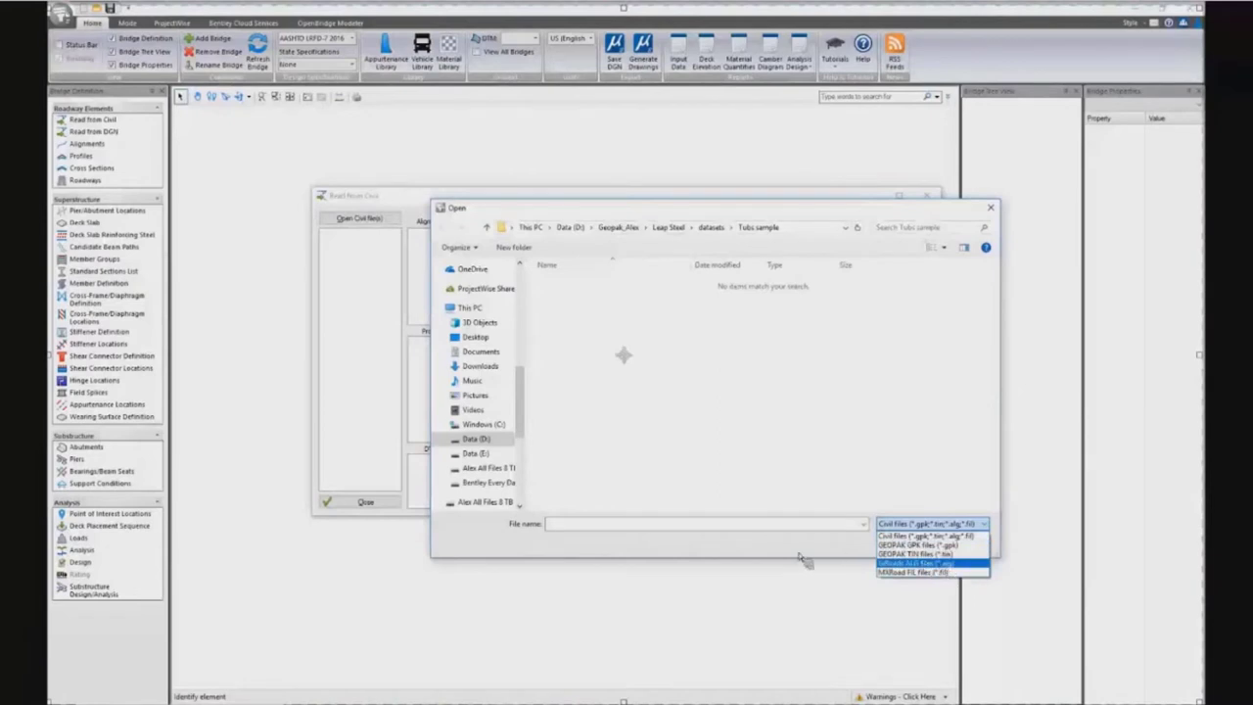
pyautogui.click(846, 560)
pyautogui.click(977, 544)
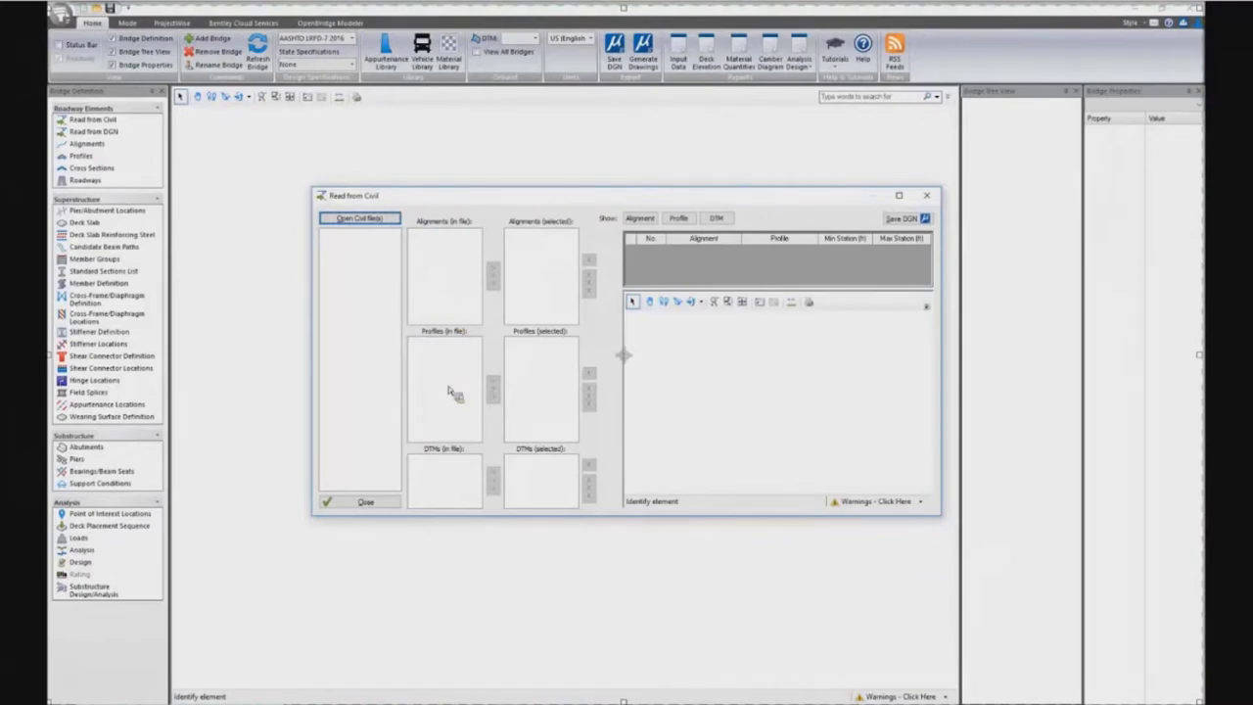
pyautogui.click(368, 503)
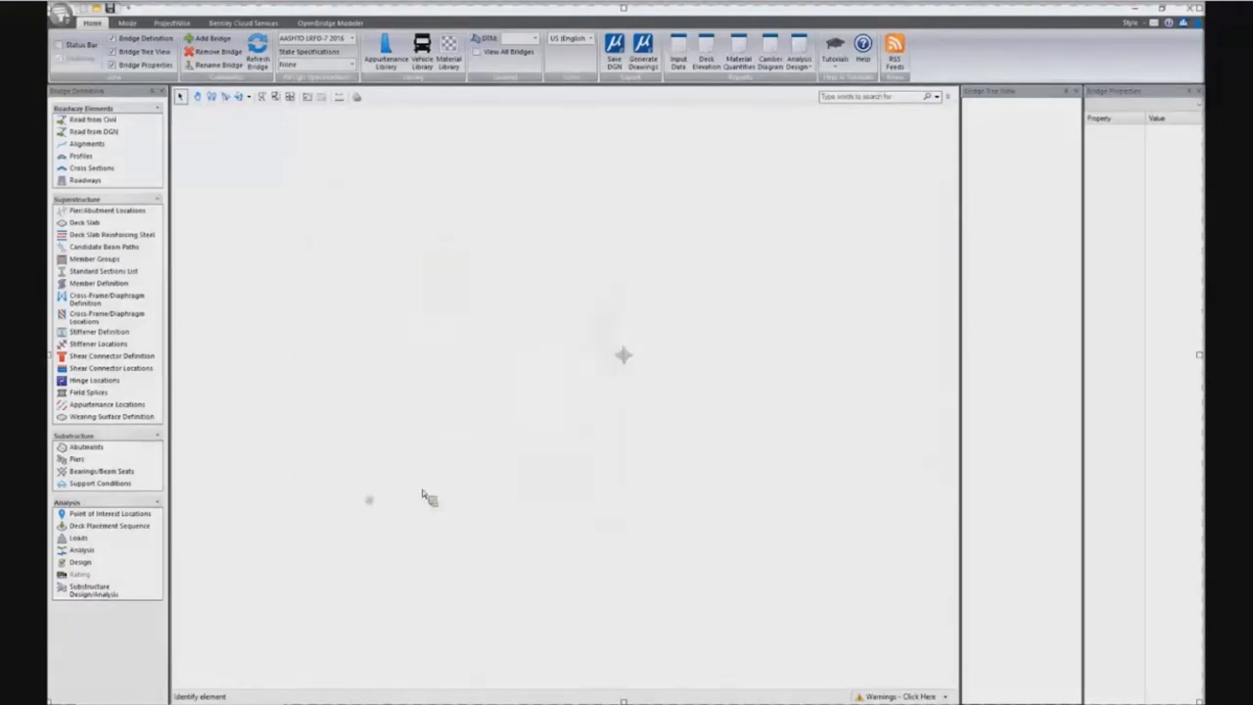
# Step: Examine the segments and coordinate tie option of alignment ALG01, leaving its definition without changes
pyautogui.click(95, 145)
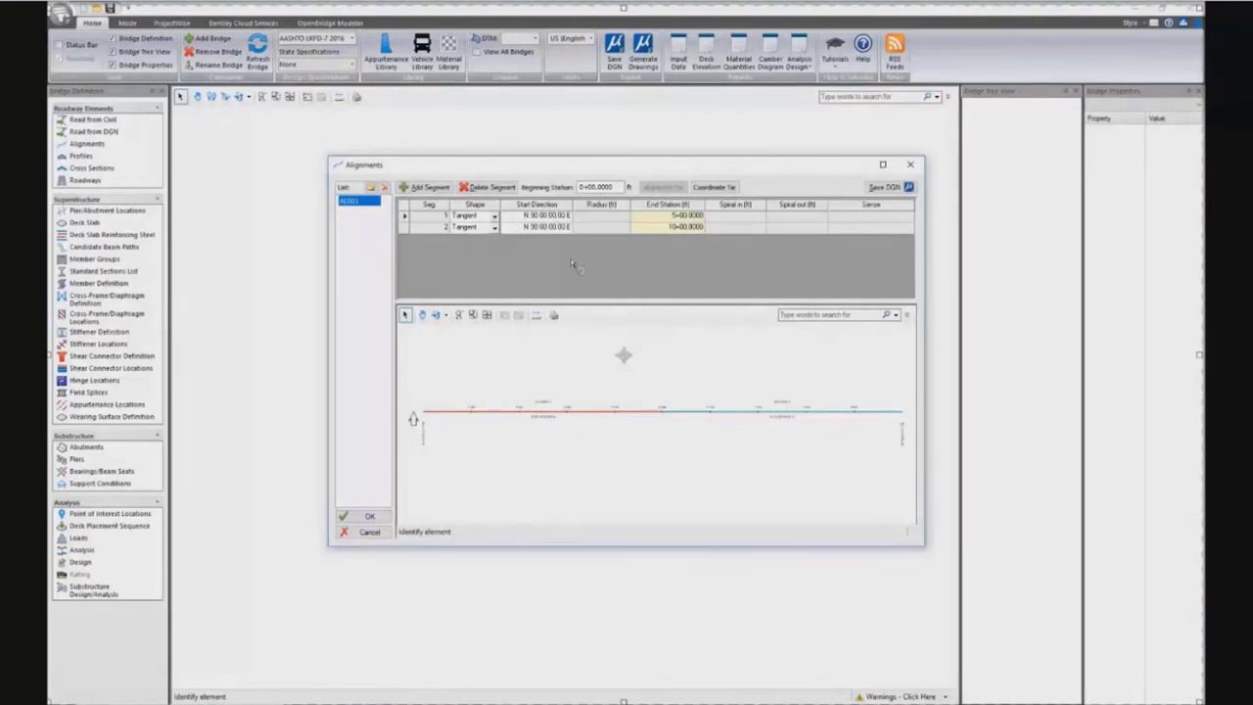
pyautogui.click(715, 191)
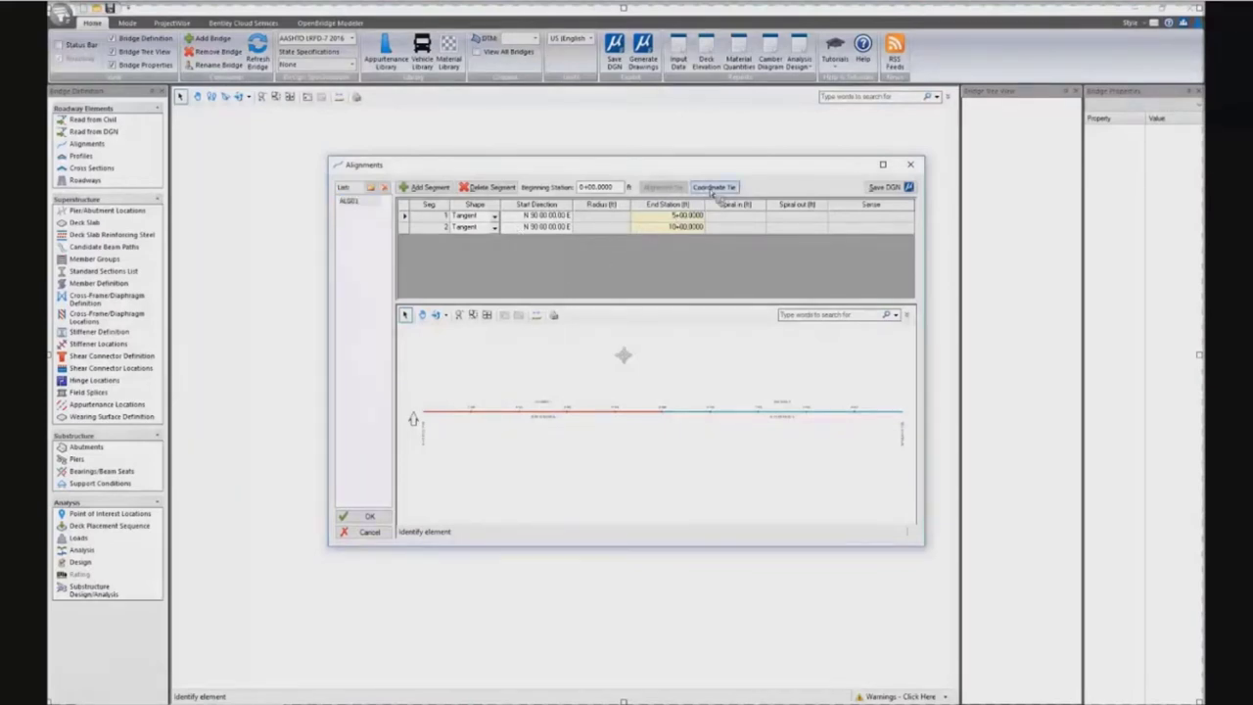
pyautogui.click(666, 366)
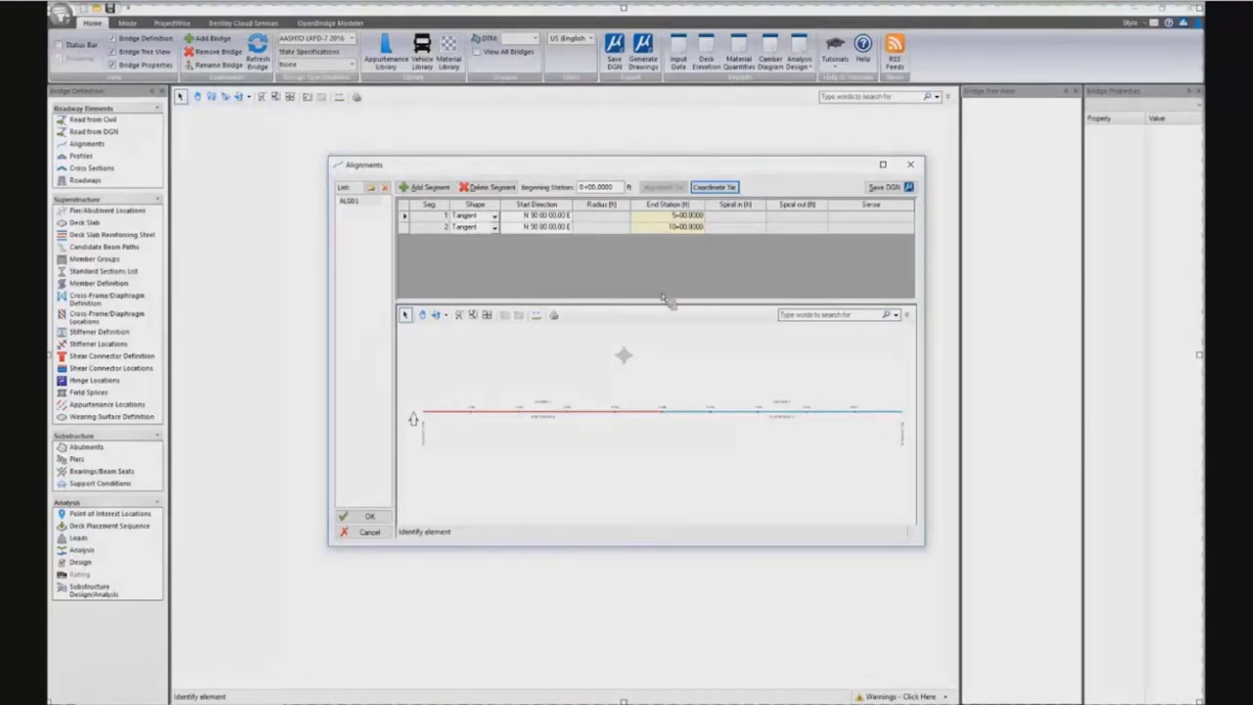
pyautogui.click(369, 534)
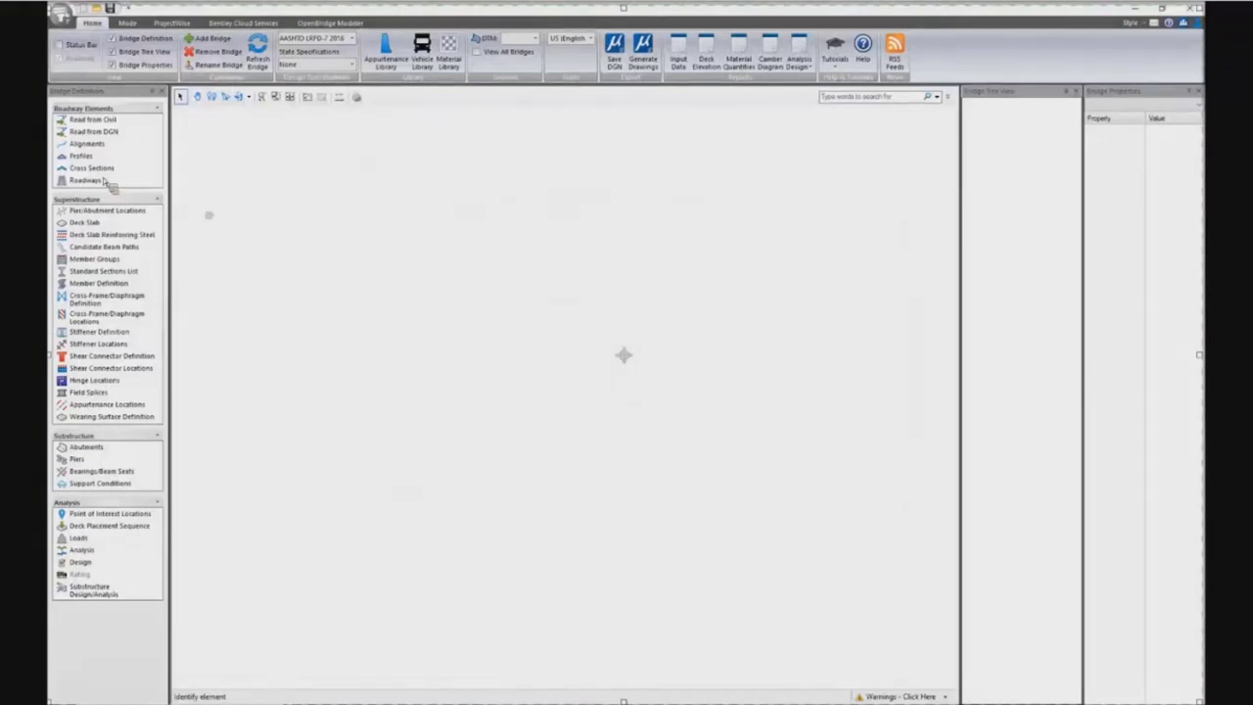
# Step: Review the vertical points of profile PROF01 and recheck the alignment's end stations, discarding both dialogs
pyautogui.click(82, 157)
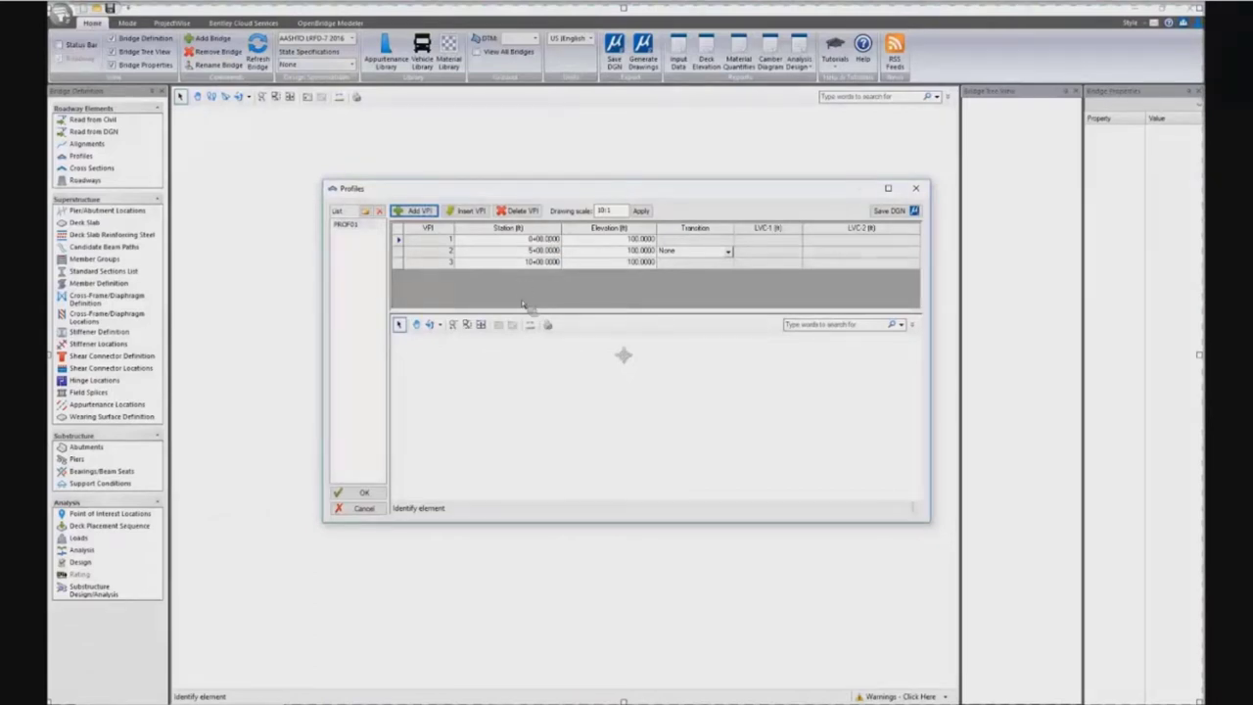
pyautogui.click(360, 507)
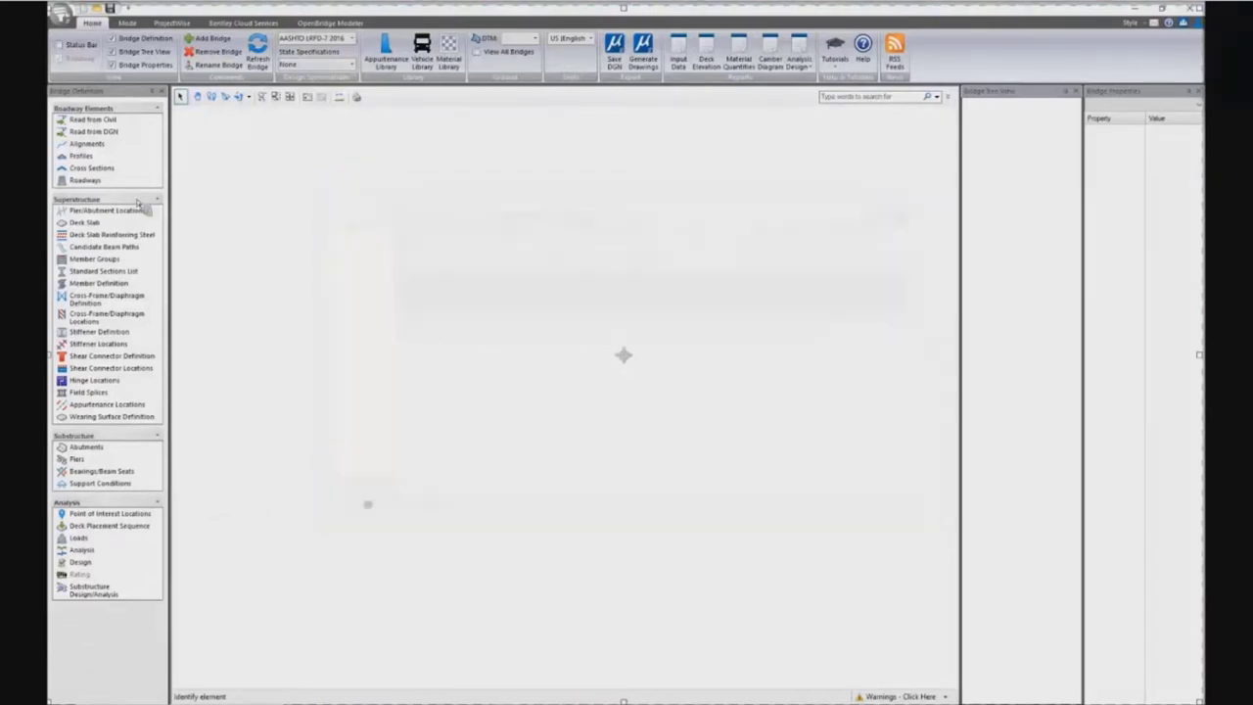
pyautogui.click(93, 145)
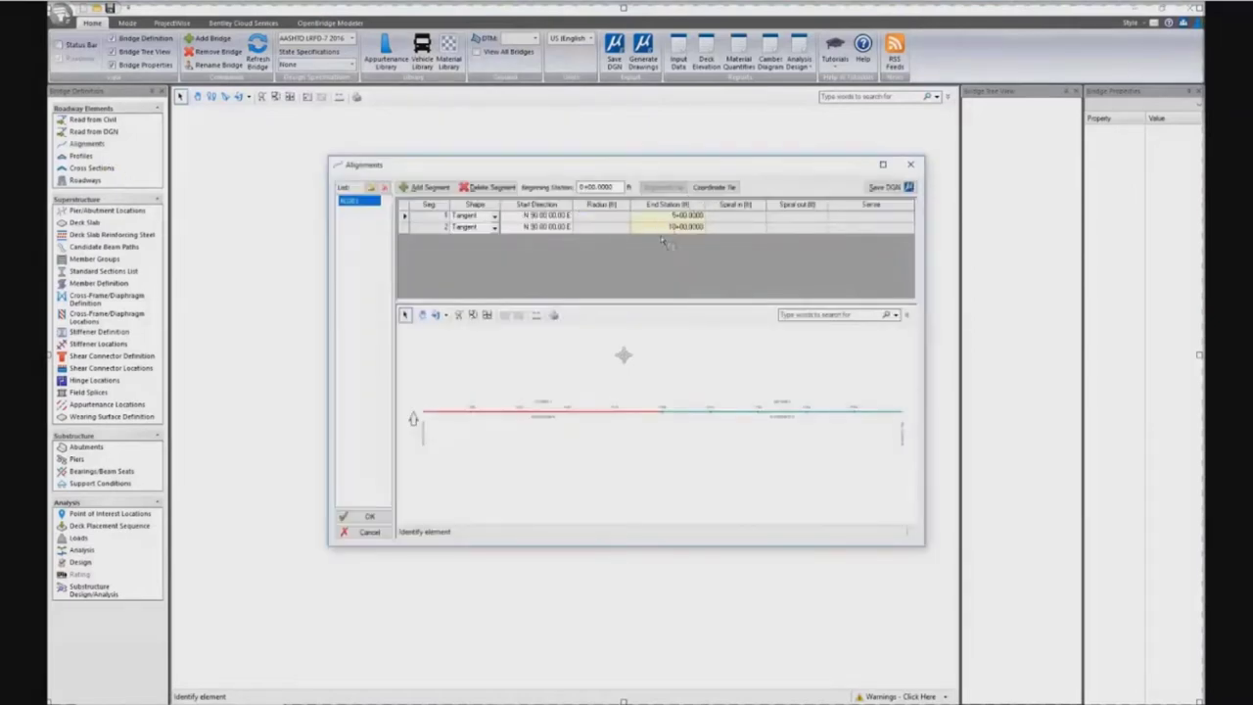
pyautogui.click(368, 535)
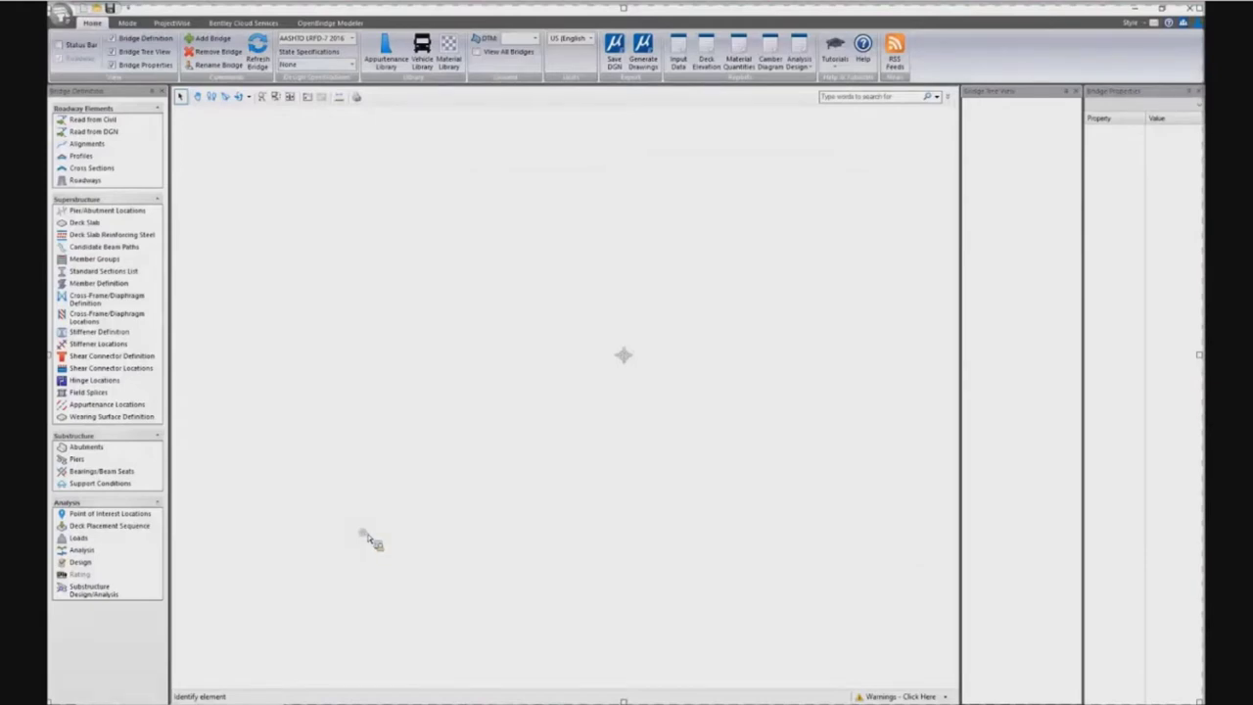
# Step: Open the cross section XSECT01 definition and try node 1 as its profile grade (PG) node
pyautogui.click(98, 169)
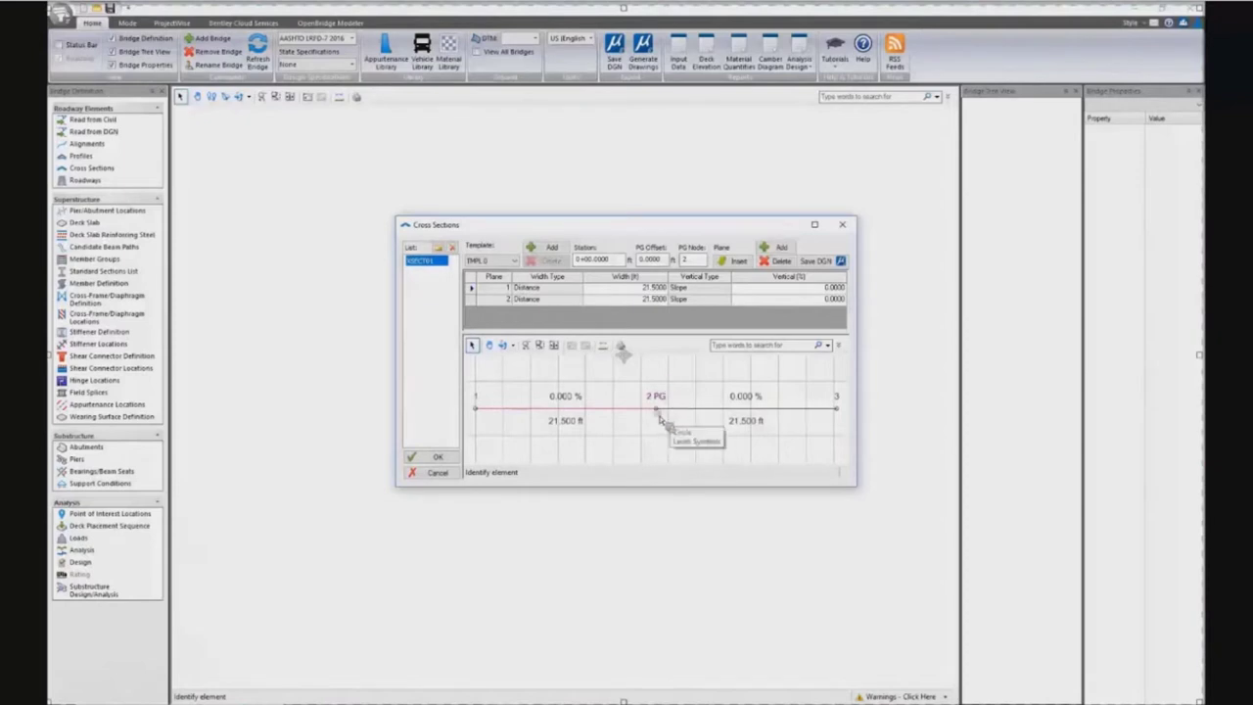
pyautogui.click(684, 260)
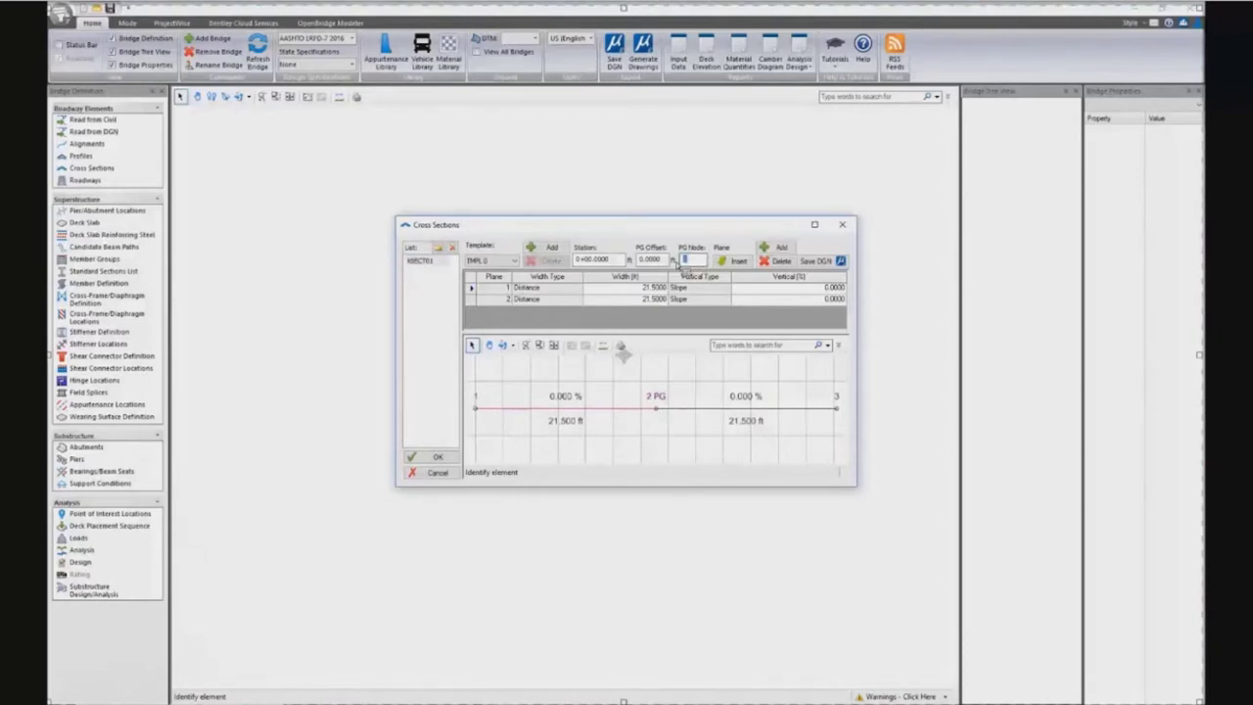
pyautogui.write('1')
pyautogui.click(740, 338)
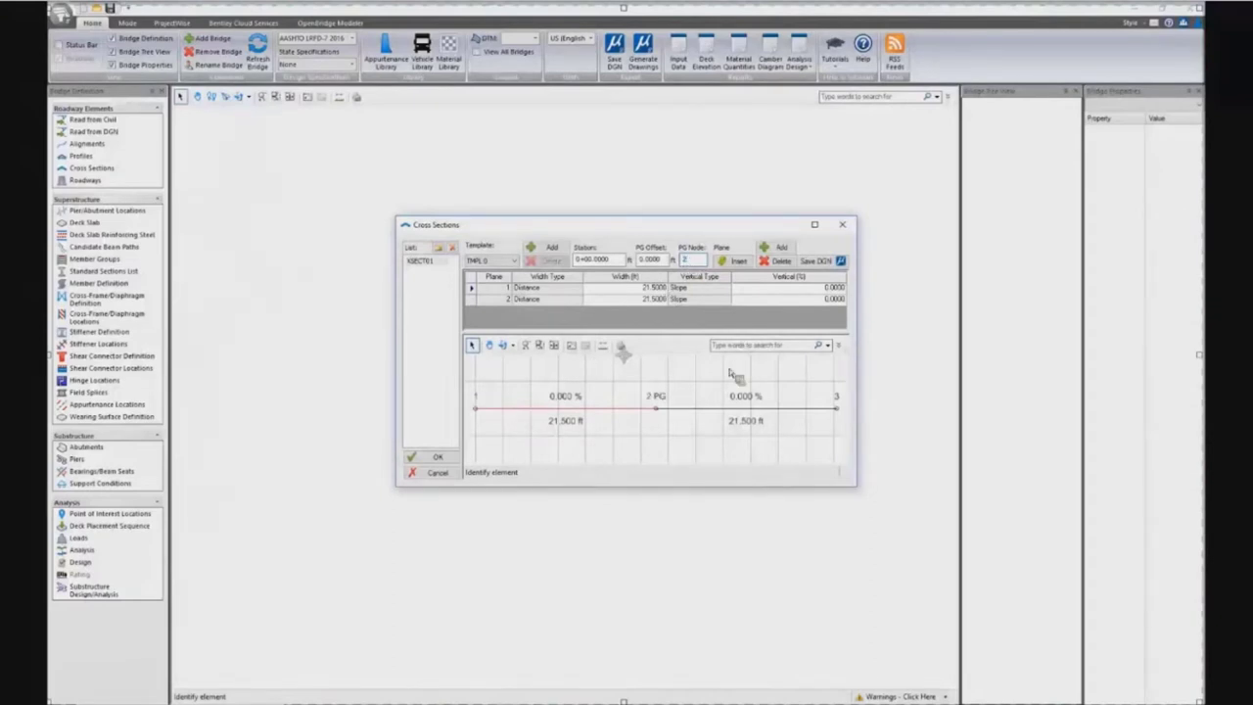
# Step: Set the vertical slope of plane 1 in the cross section to 2%
pyautogui.click(825, 290)
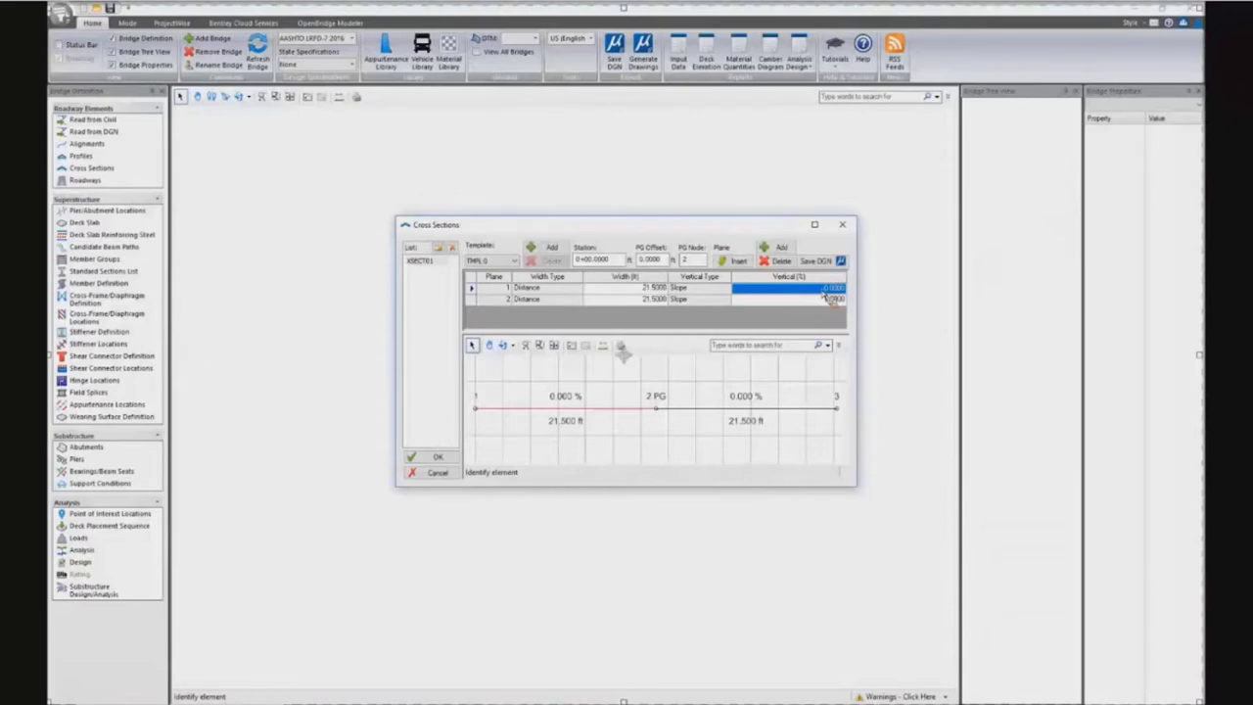
pyautogui.press('BackSpace')
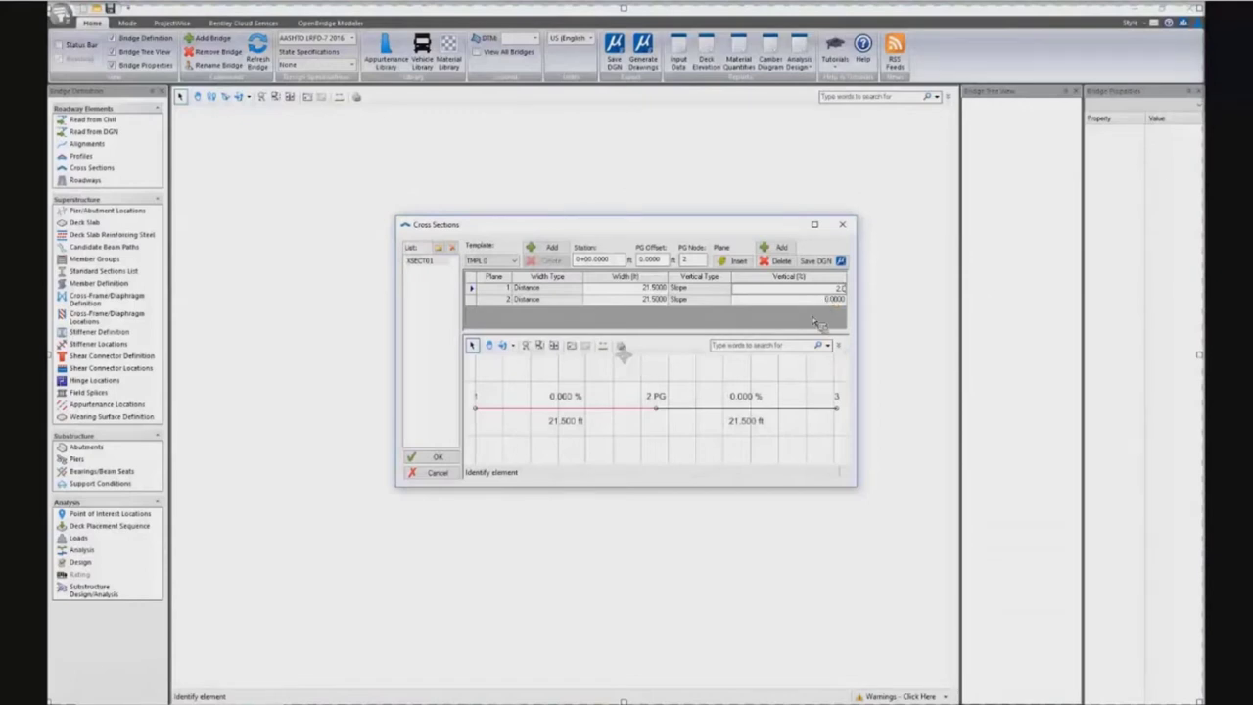
pyautogui.press('Return')
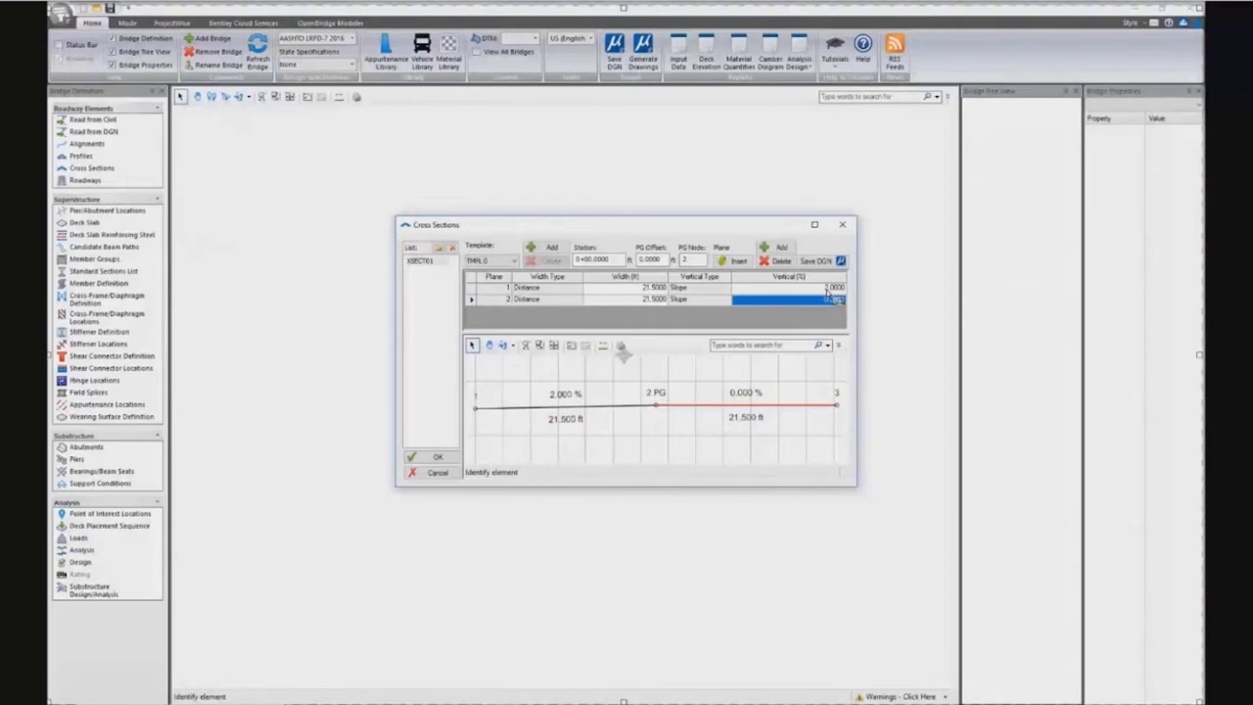
# Step: Set the vertical slopes of the cross section to 6% for plane 1 and -6% for plane 2
pyautogui.click(840, 297)
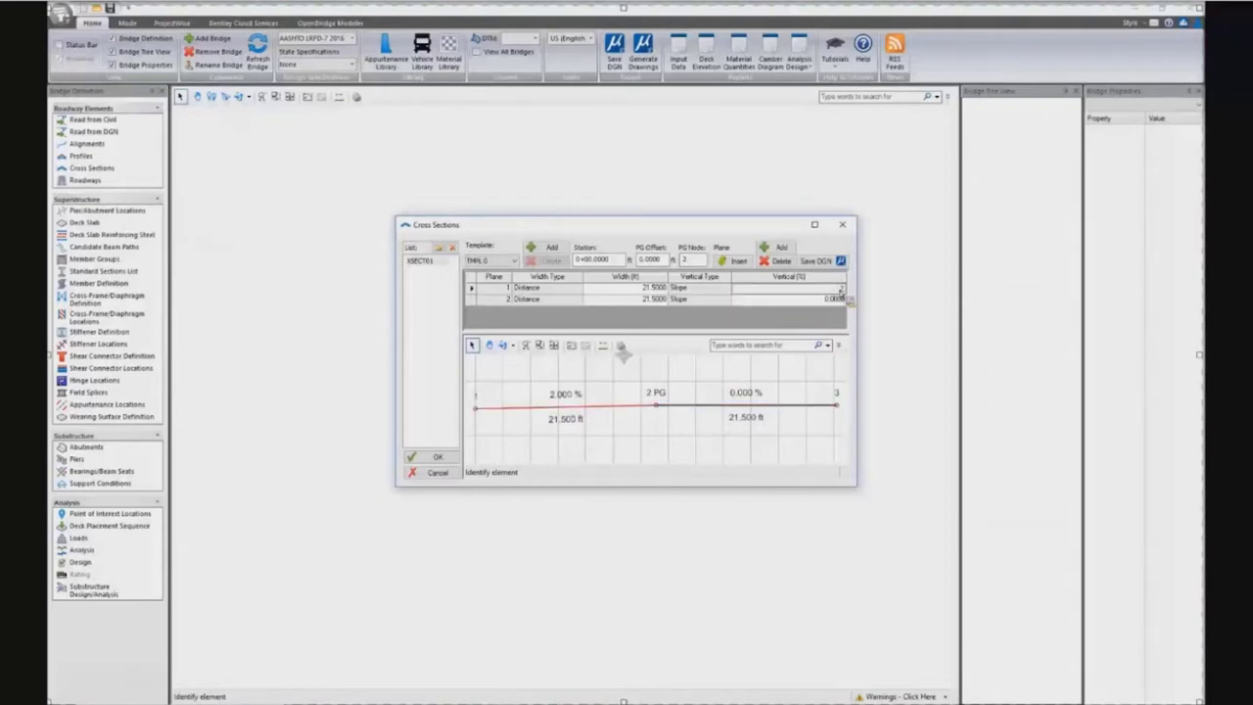
pyautogui.write('6')
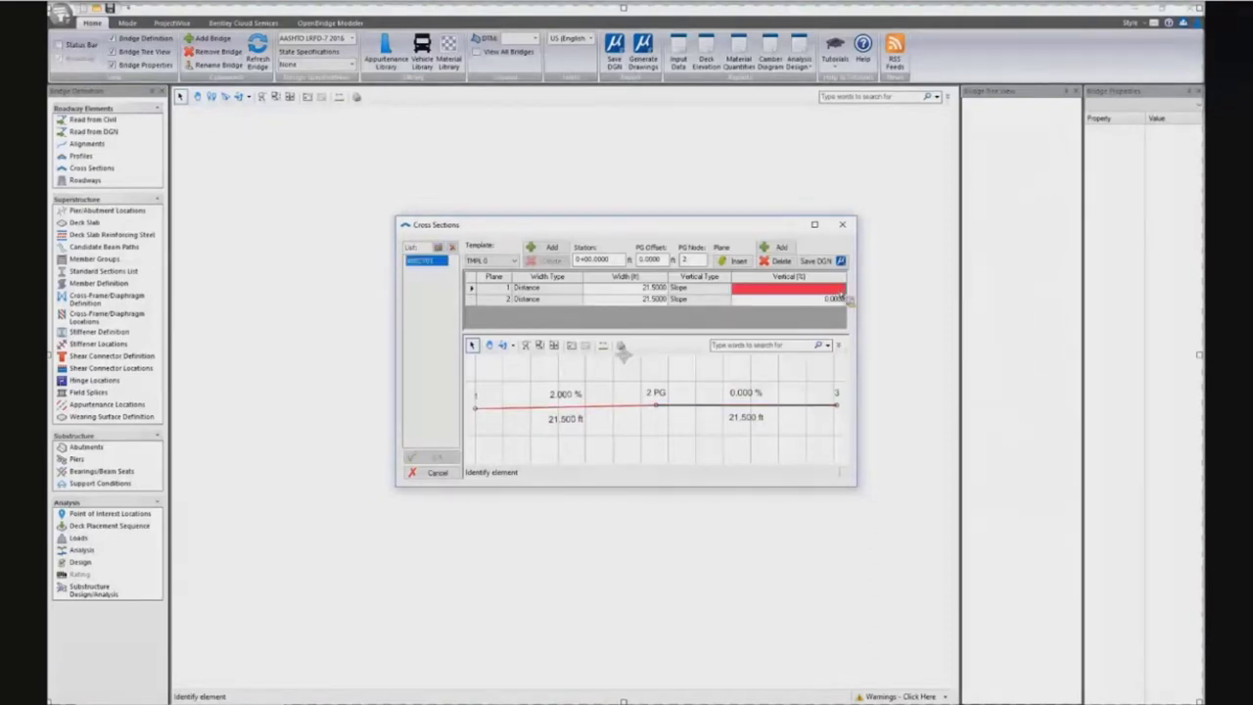
pyautogui.click(510, 426)
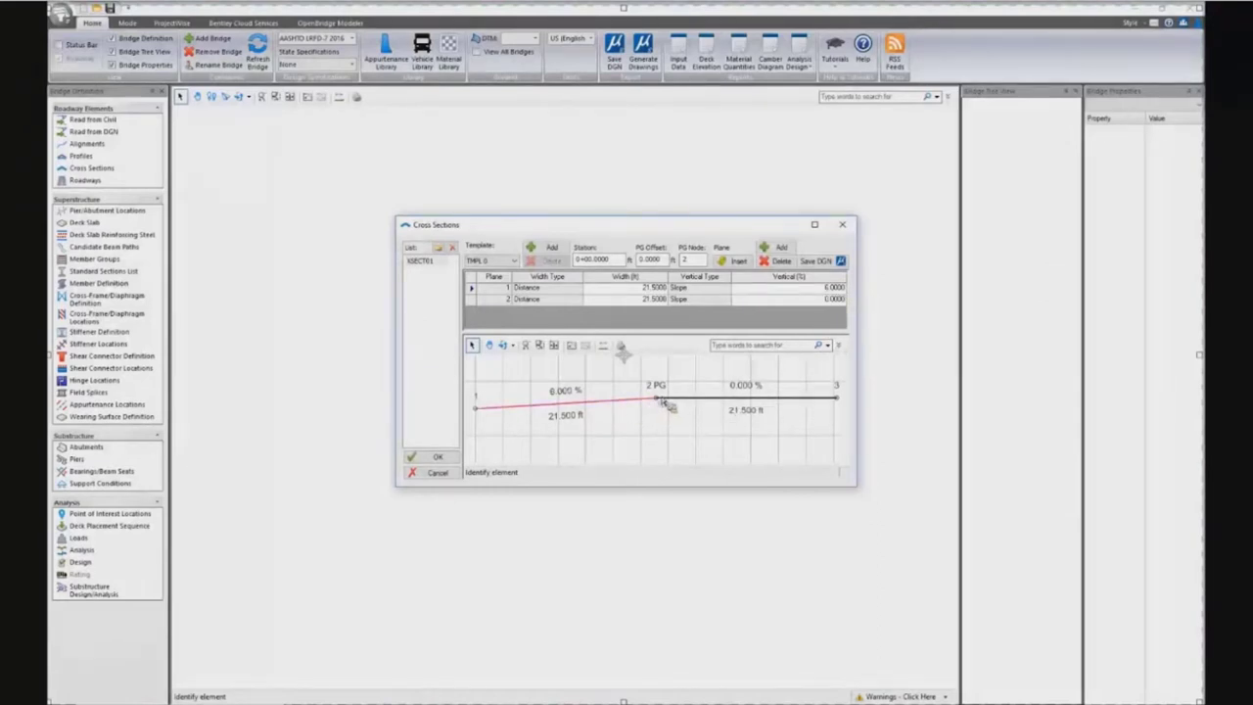
pyautogui.click(834, 301)
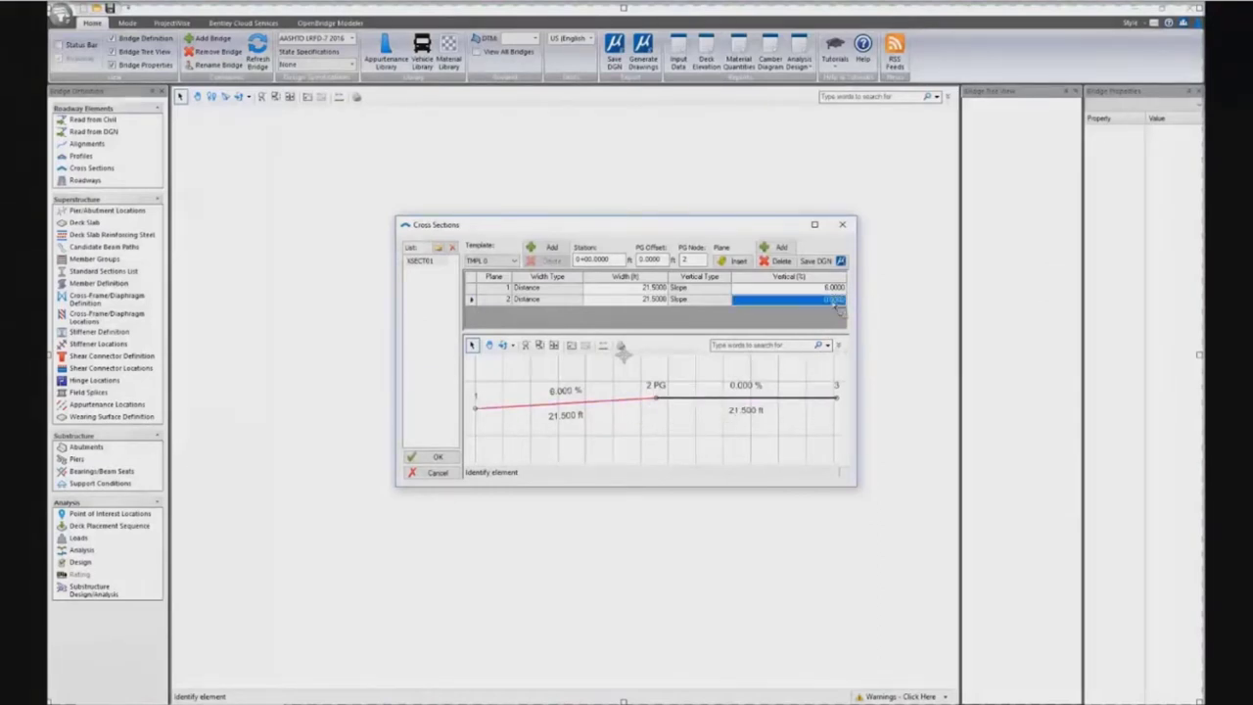
pyautogui.click(836, 300)
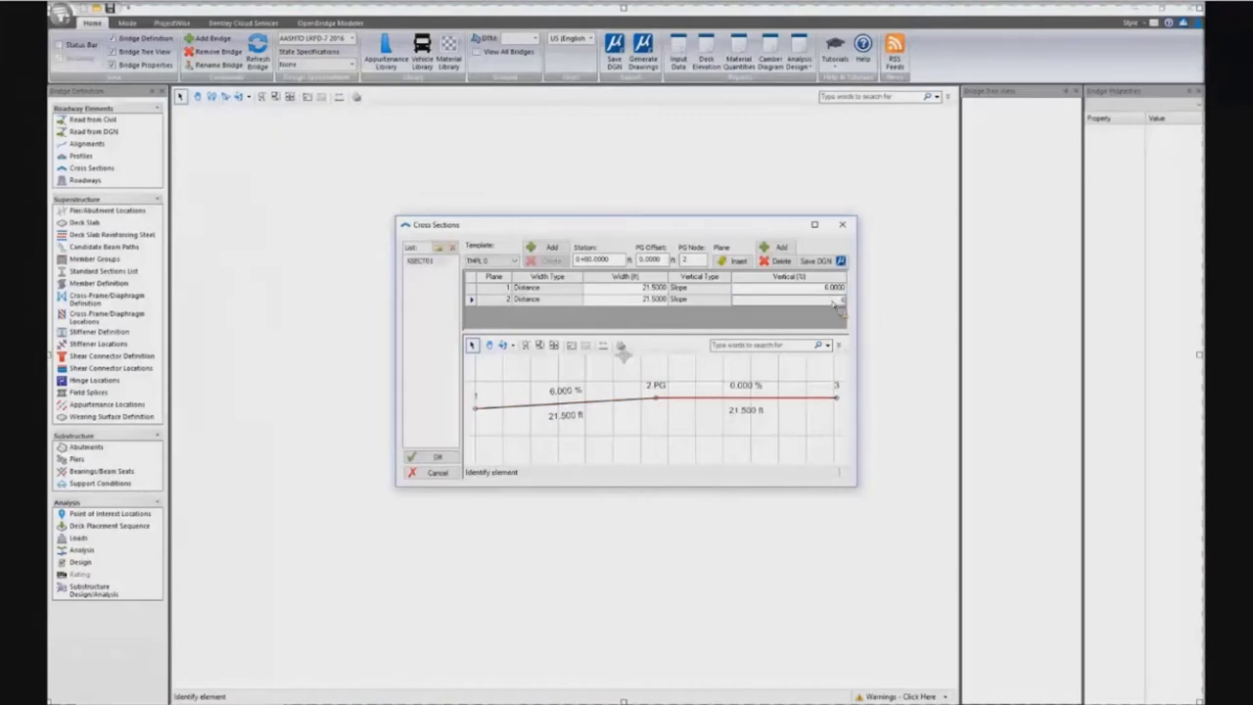
pyautogui.press('Return')
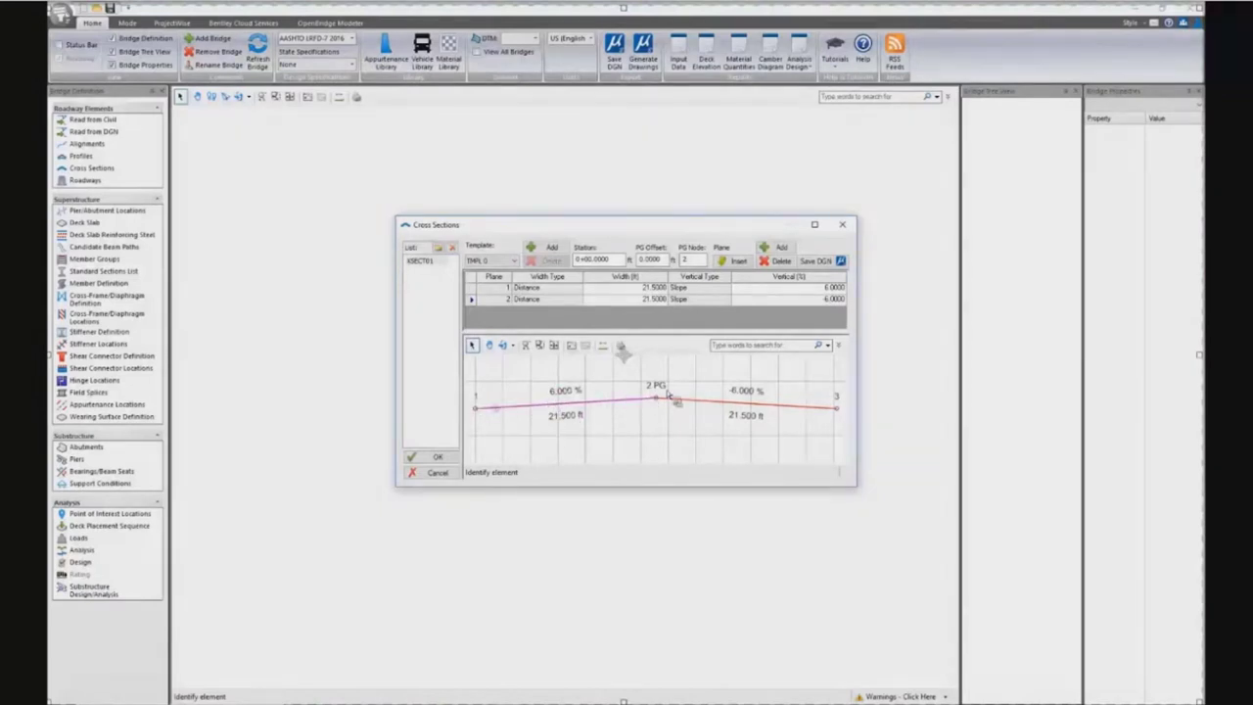
# Step: Set the cross section's vertical slopes to 2% for plane 1 and -2% for plane 2, and accept the definition
pyautogui.click(829, 292)
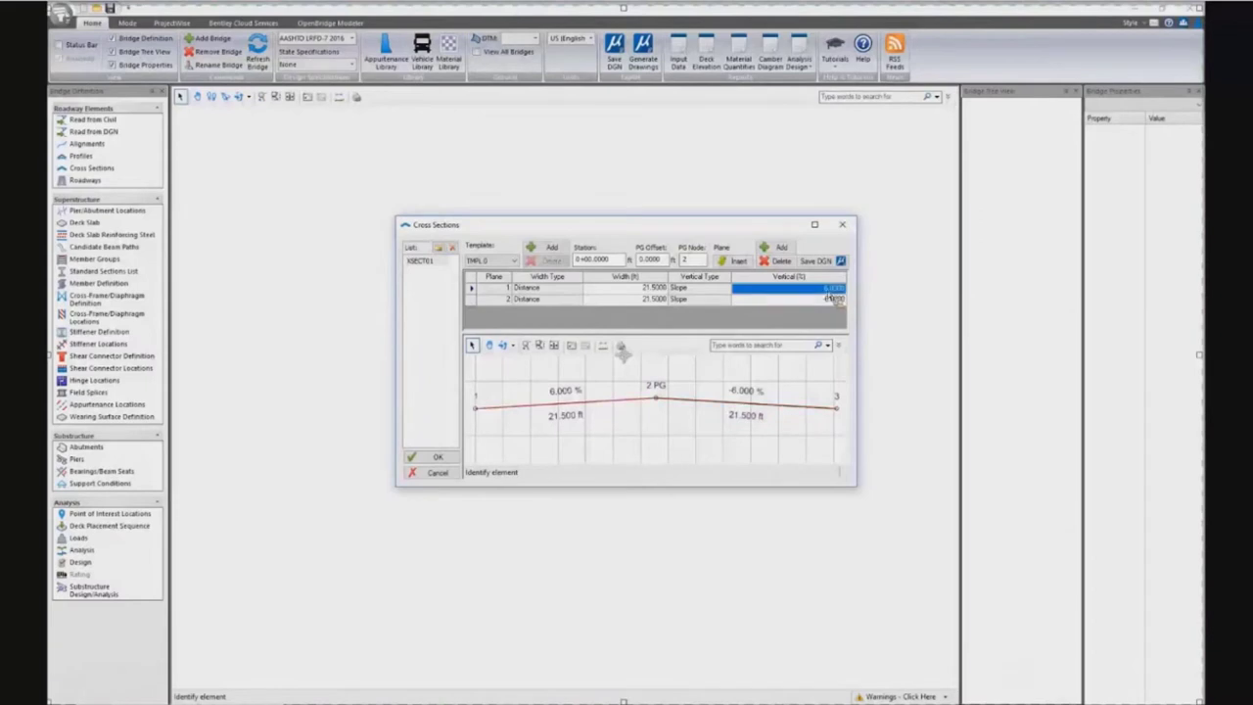
pyautogui.click(831, 290)
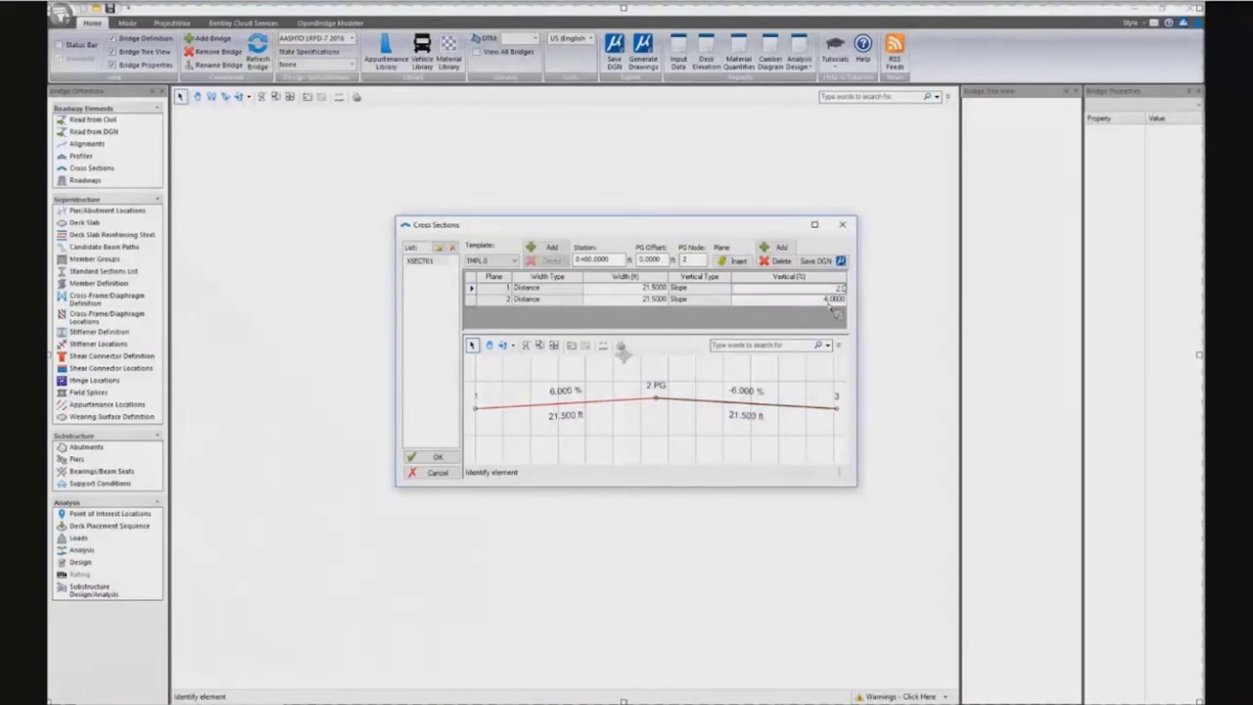
pyautogui.click(831, 303)
pyautogui.click(830, 304)
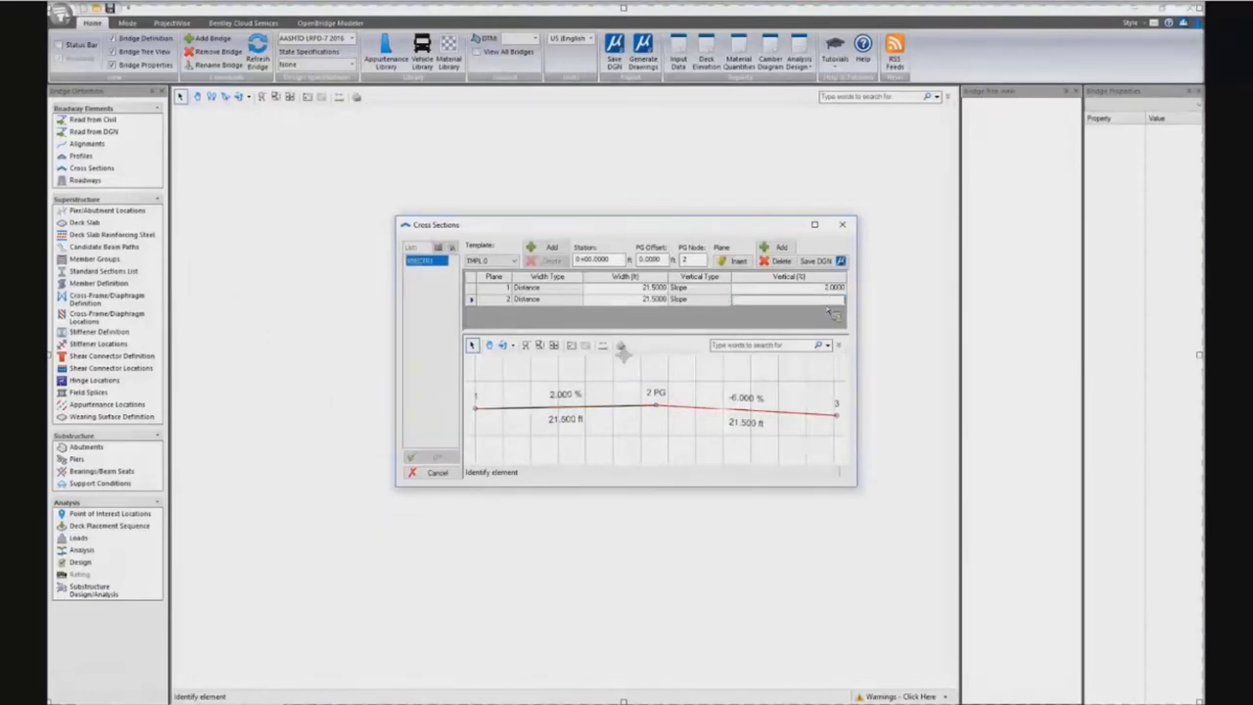
pyautogui.write('-2.0')
pyautogui.press('Return')
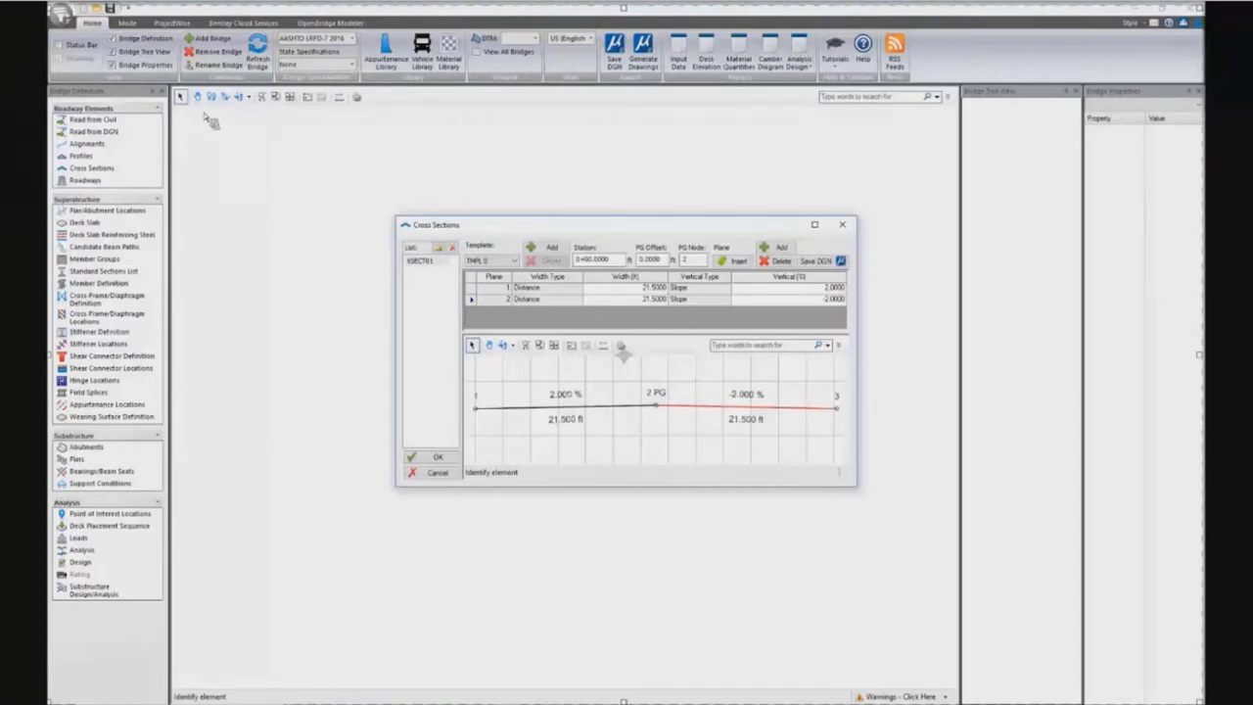
pyautogui.click(439, 458)
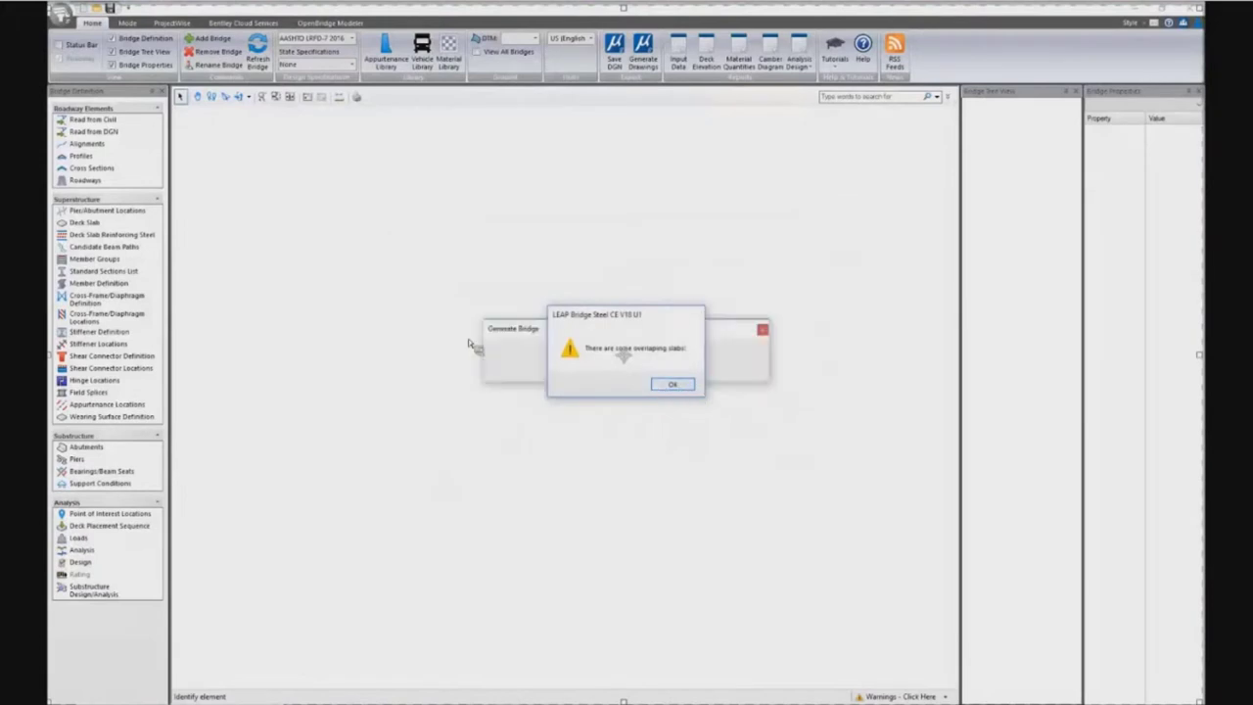
pyautogui.press('Return')
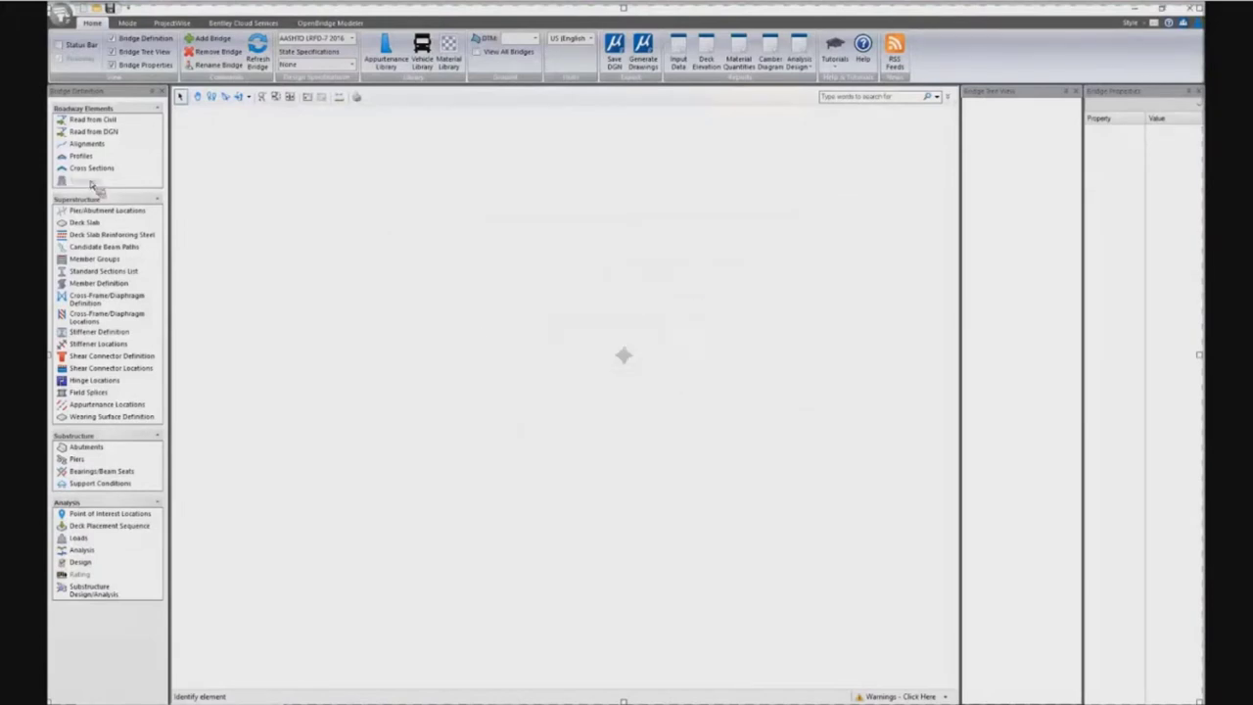
# Step: Review the alignment, profile and cross section assigned to roadway RDWY01, and view its pier and abutment locations
pyautogui.click(86, 181)
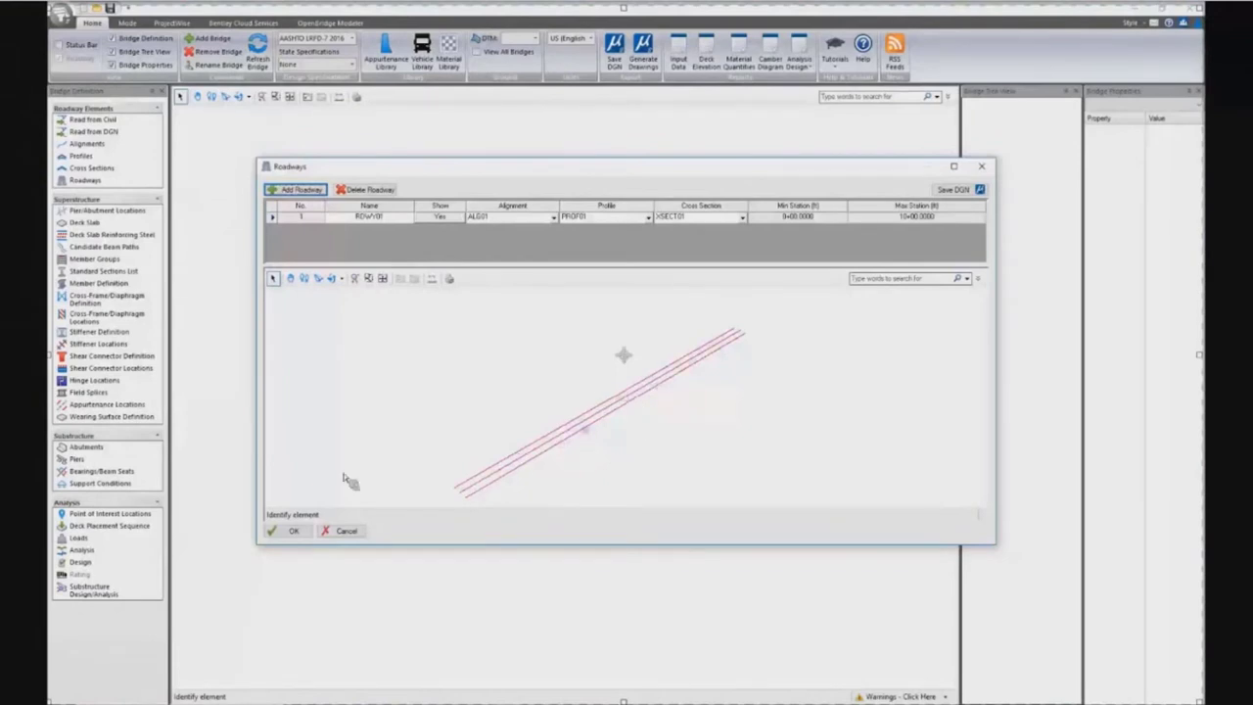
pyautogui.click(294, 531)
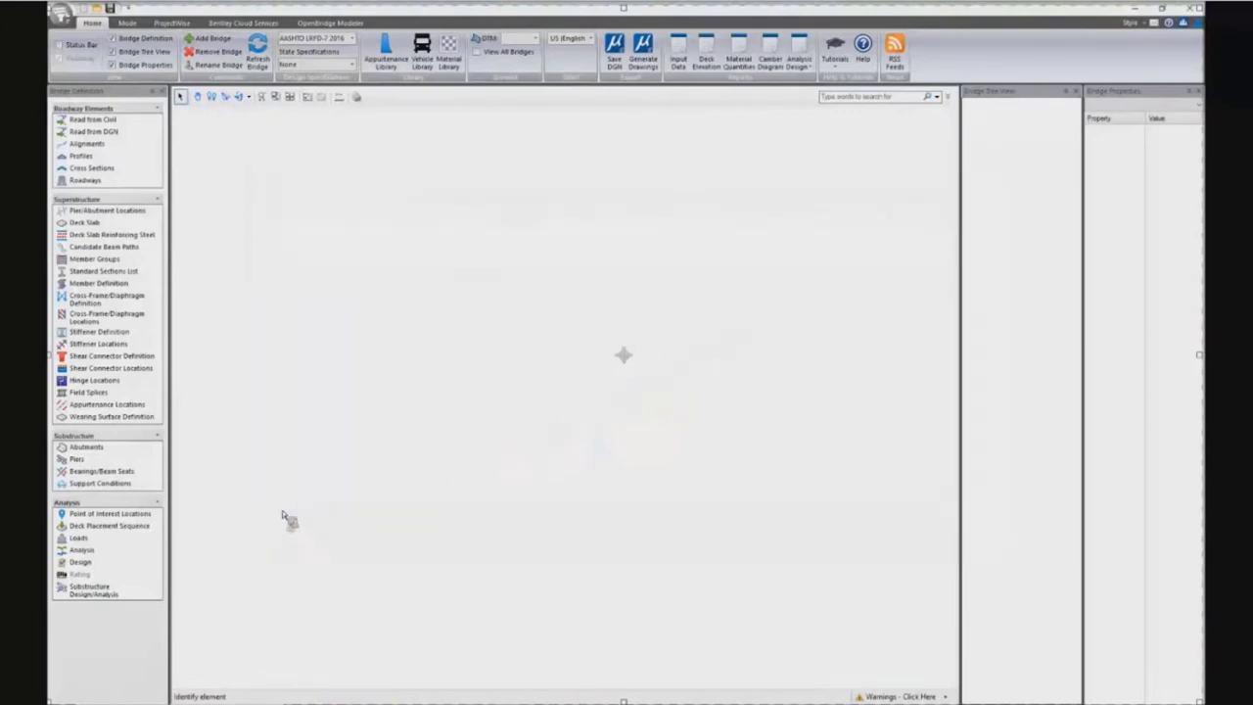
pyautogui.click(109, 211)
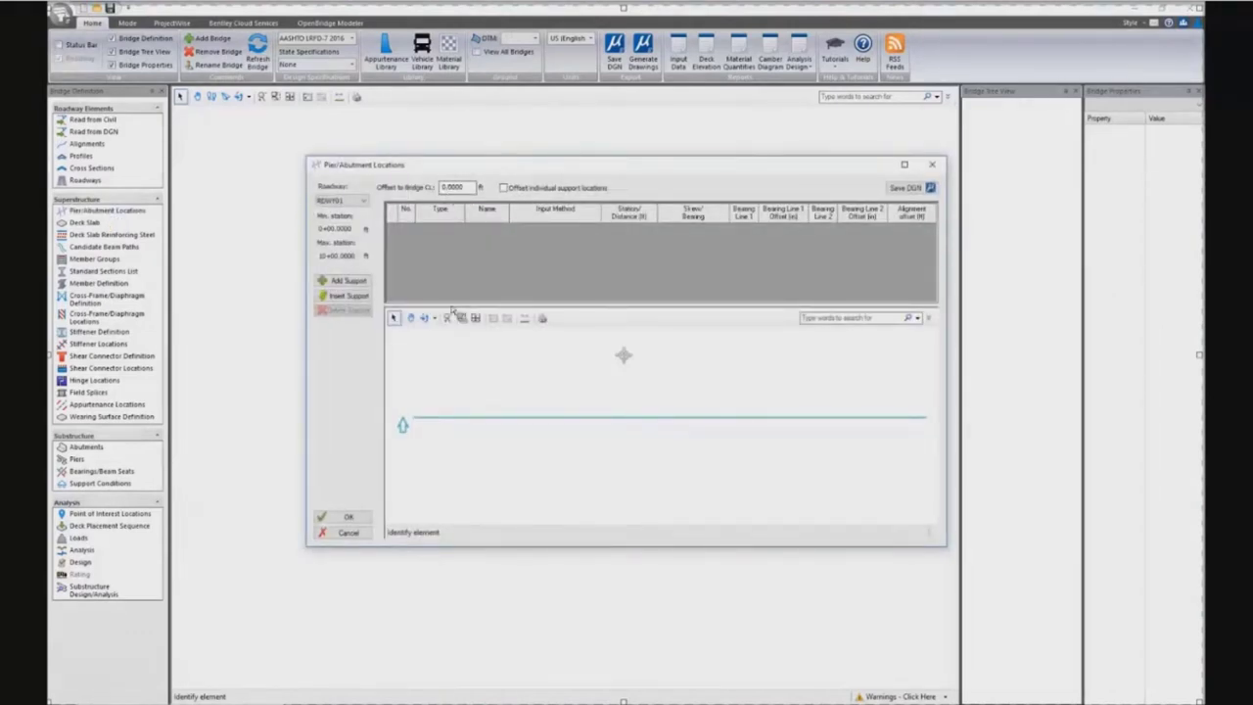
pyautogui.click(355, 519)
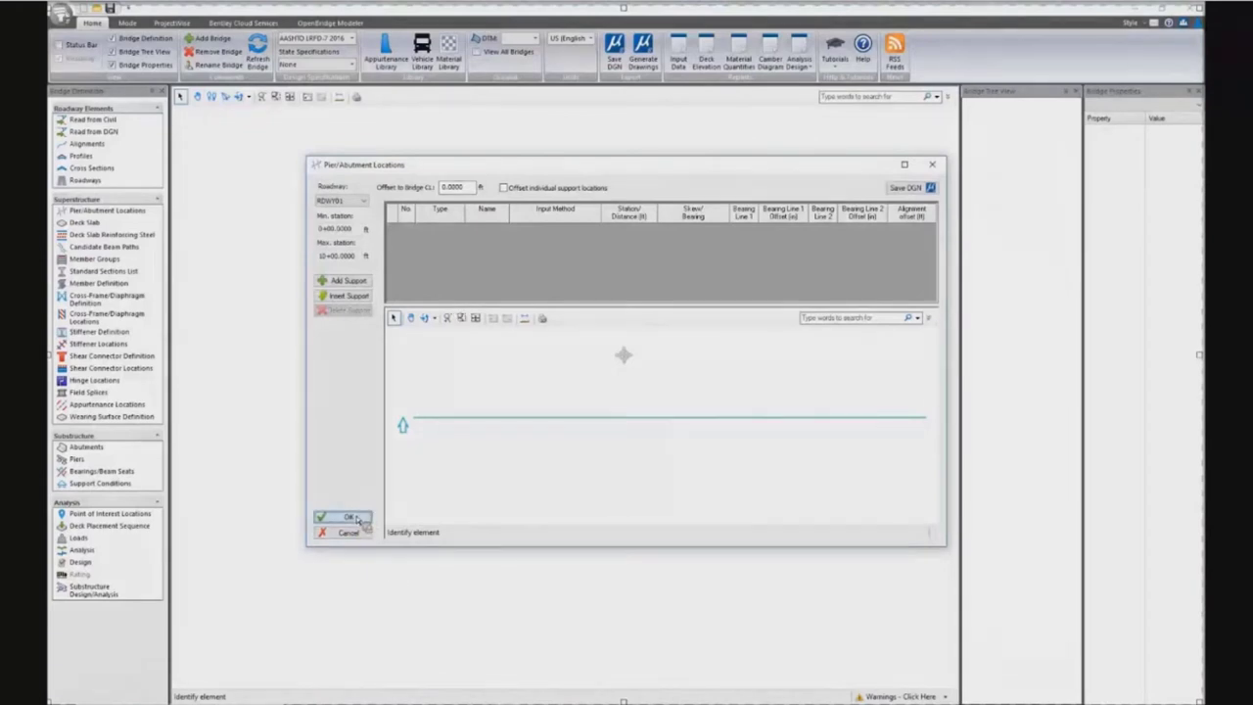
# Step: Add the first support to the pier and abutment locations as an abutment at station 2+00
pyautogui.click(102, 212)
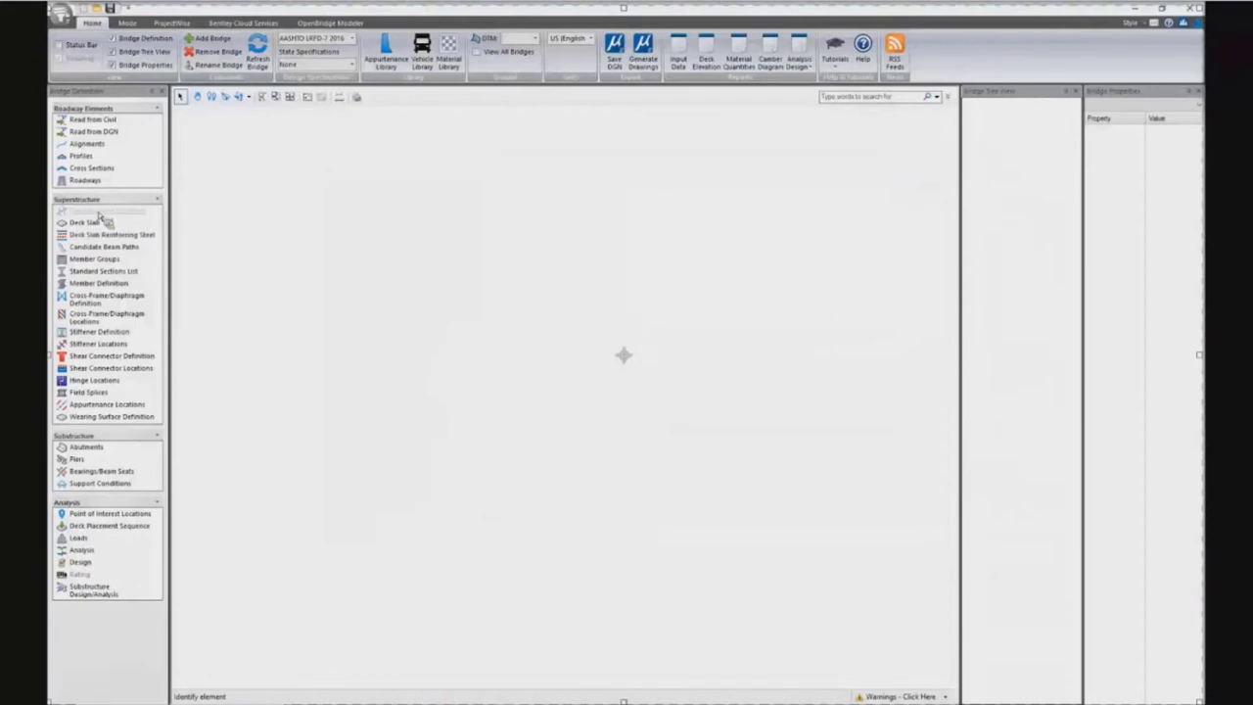
pyautogui.click(347, 281)
pyautogui.click(459, 228)
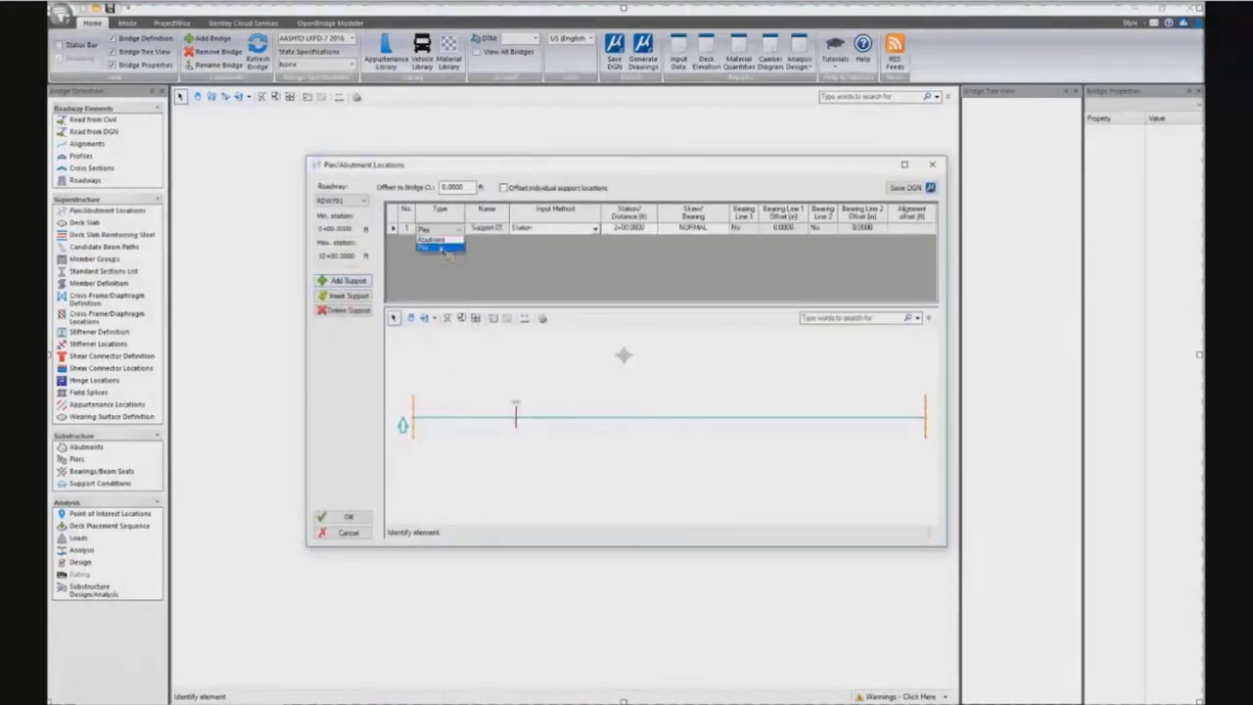
pyautogui.click(434, 239)
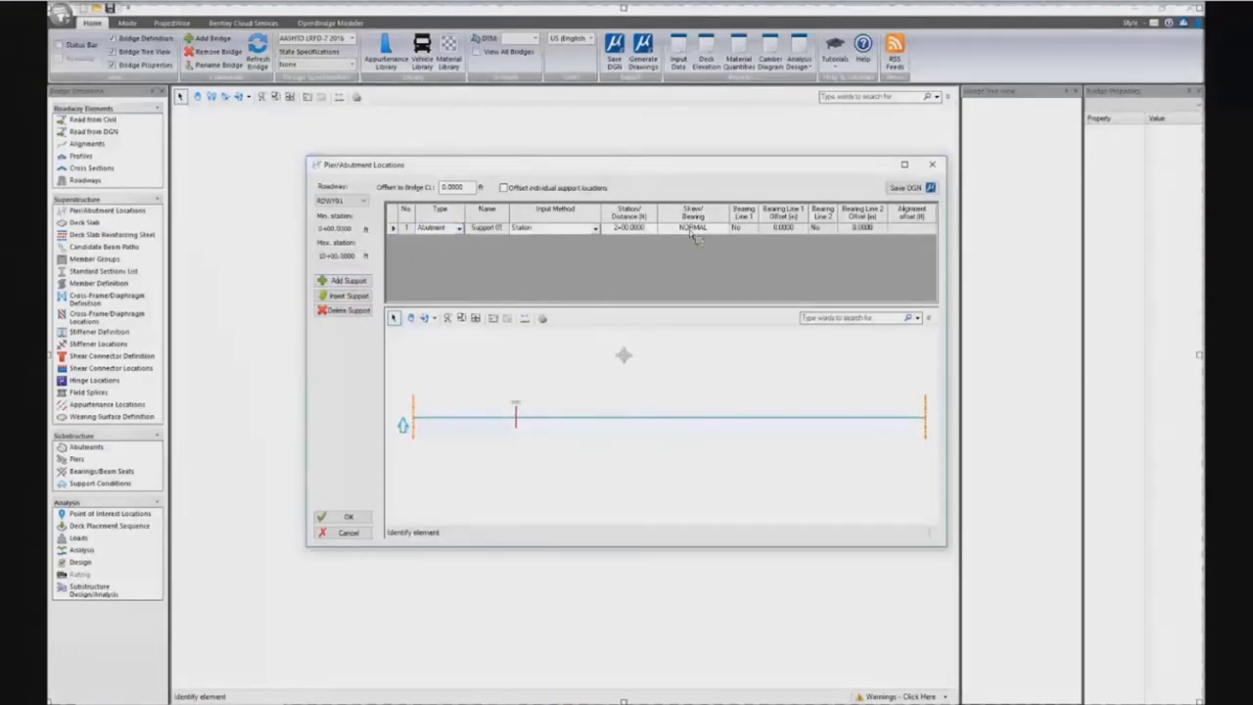
# Step: Add a second support as a pier located 187 ft from Support 01
pyautogui.click(361, 296)
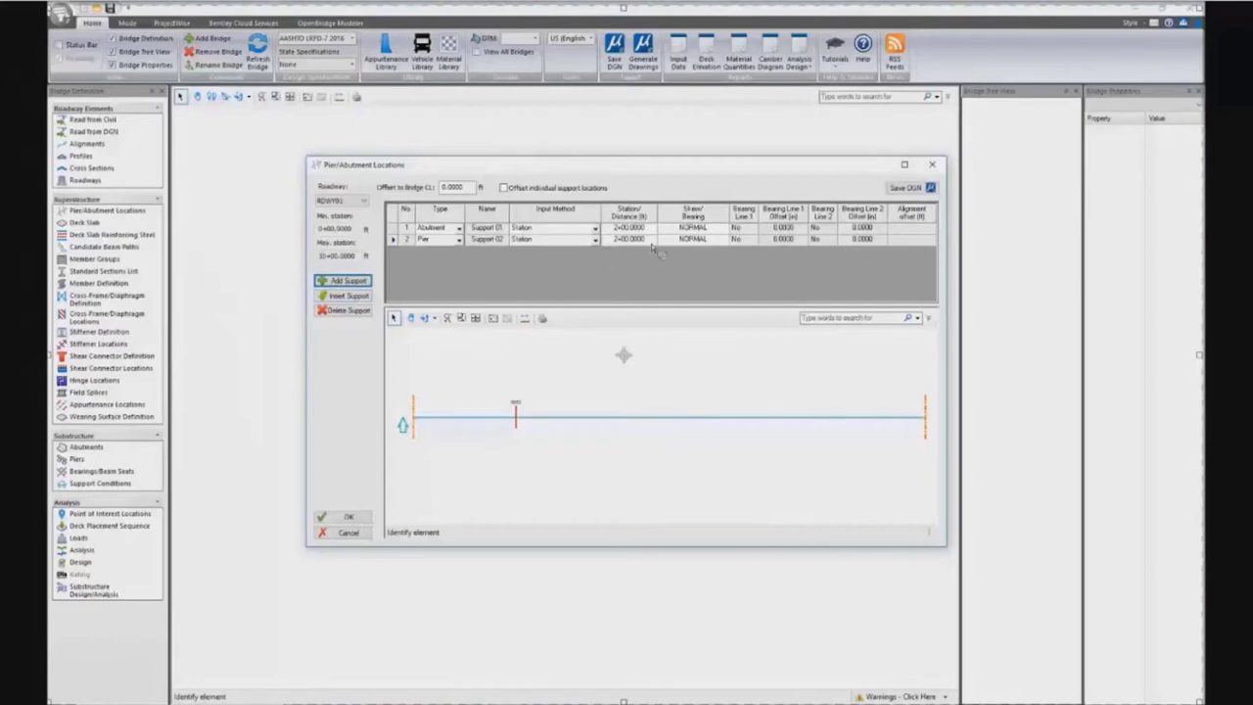
pyautogui.click(594, 241)
pyautogui.click(558, 260)
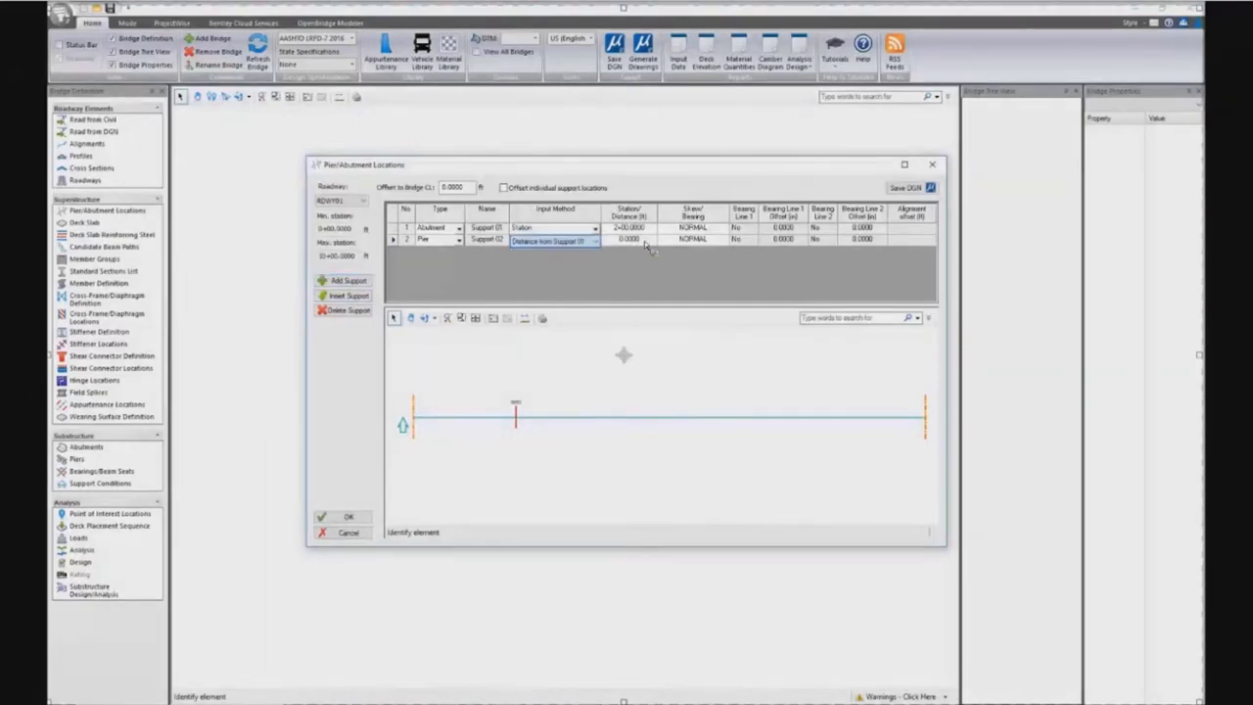
pyautogui.click(646, 241)
pyautogui.write('180')
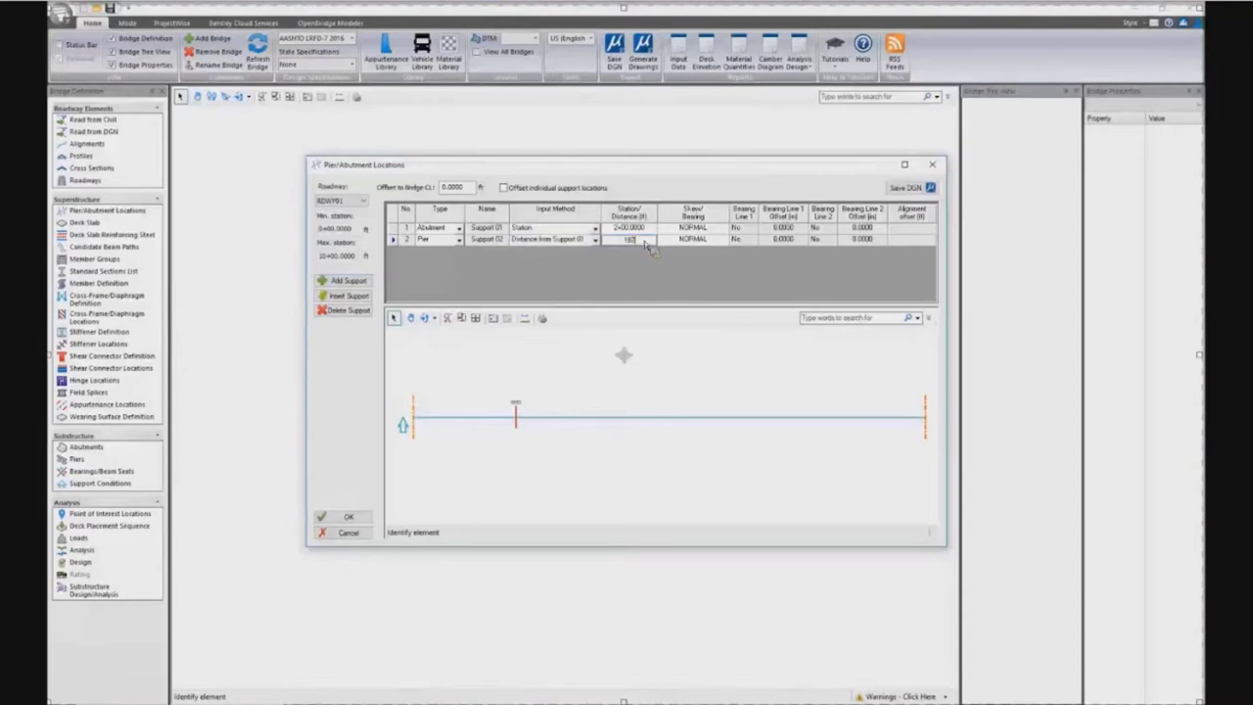
pyautogui.write('.0')
pyautogui.click(626, 274)
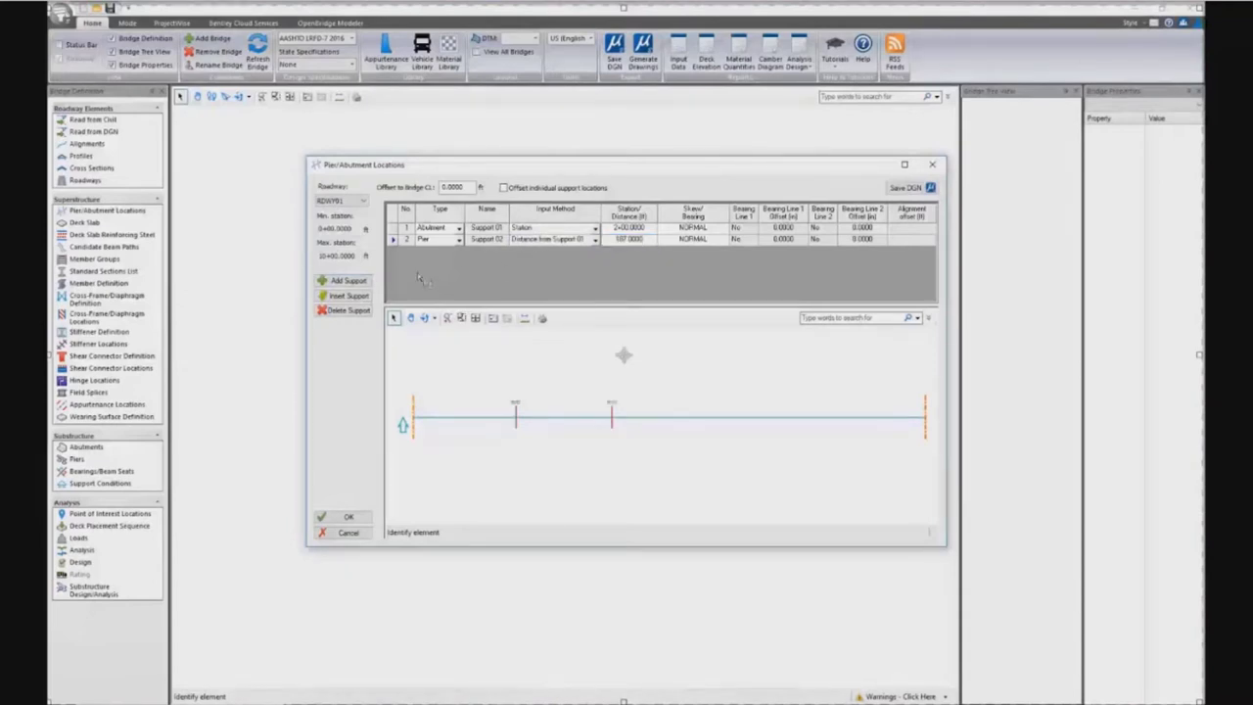
# Step: Add a third support as a pier located 275 ft from Support 02
pyautogui.click(356, 282)
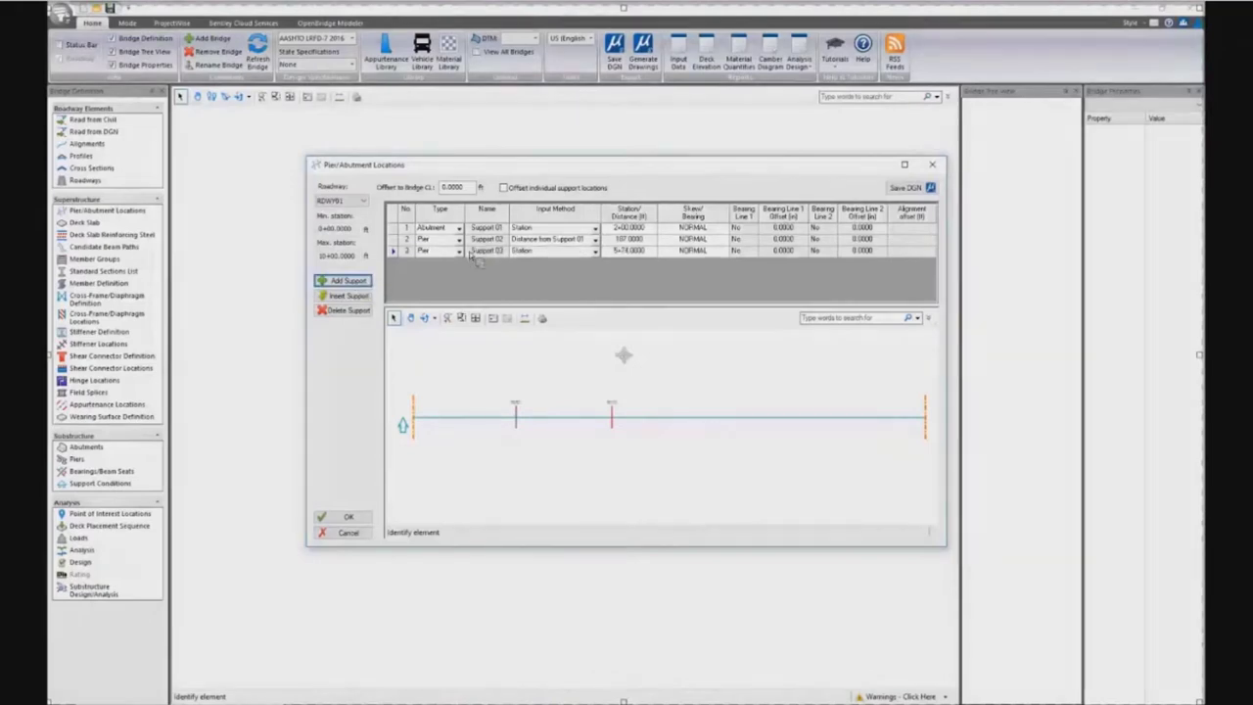
pyautogui.click(595, 252)
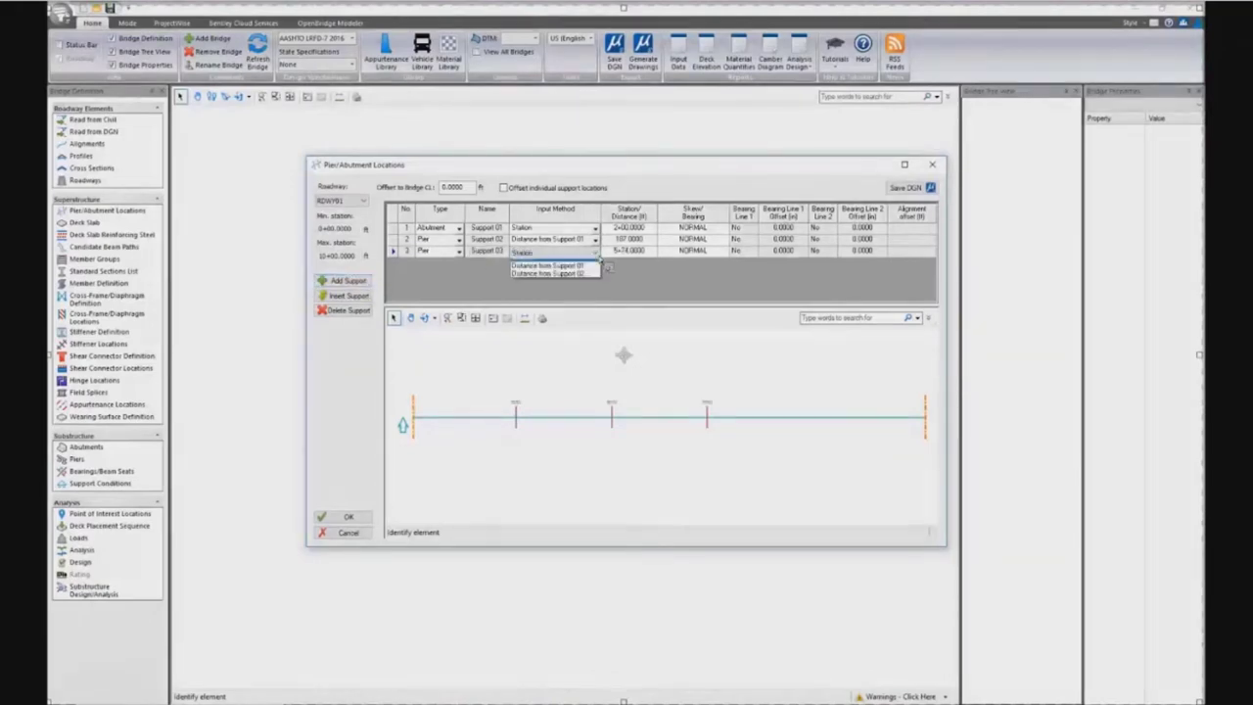
pyautogui.click(591, 280)
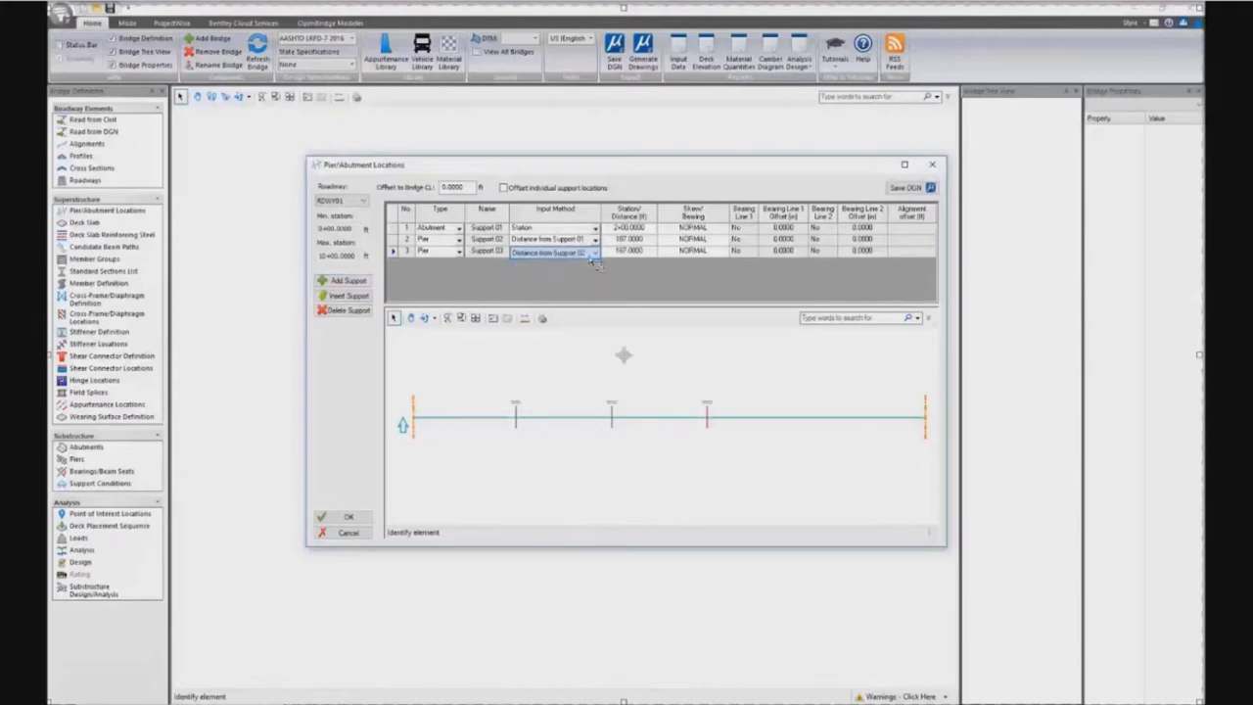
pyautogui.click(640, 257)
pyautogui.write('275.0')
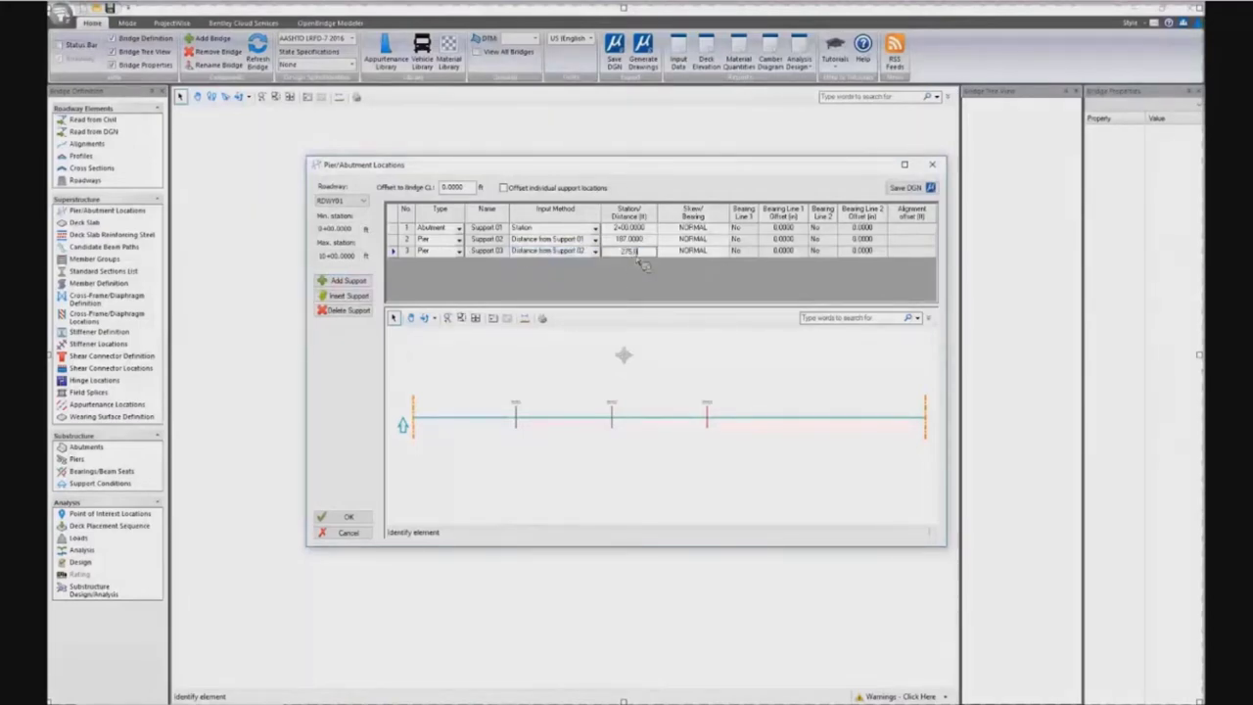
# Step: Add a fourth support as an abutment located 187 ft from Support 03, and accept the support locations
pyautogui.click(345, 280)
pyautogui.click(458, 262)
pyautogui.click(443, 276)
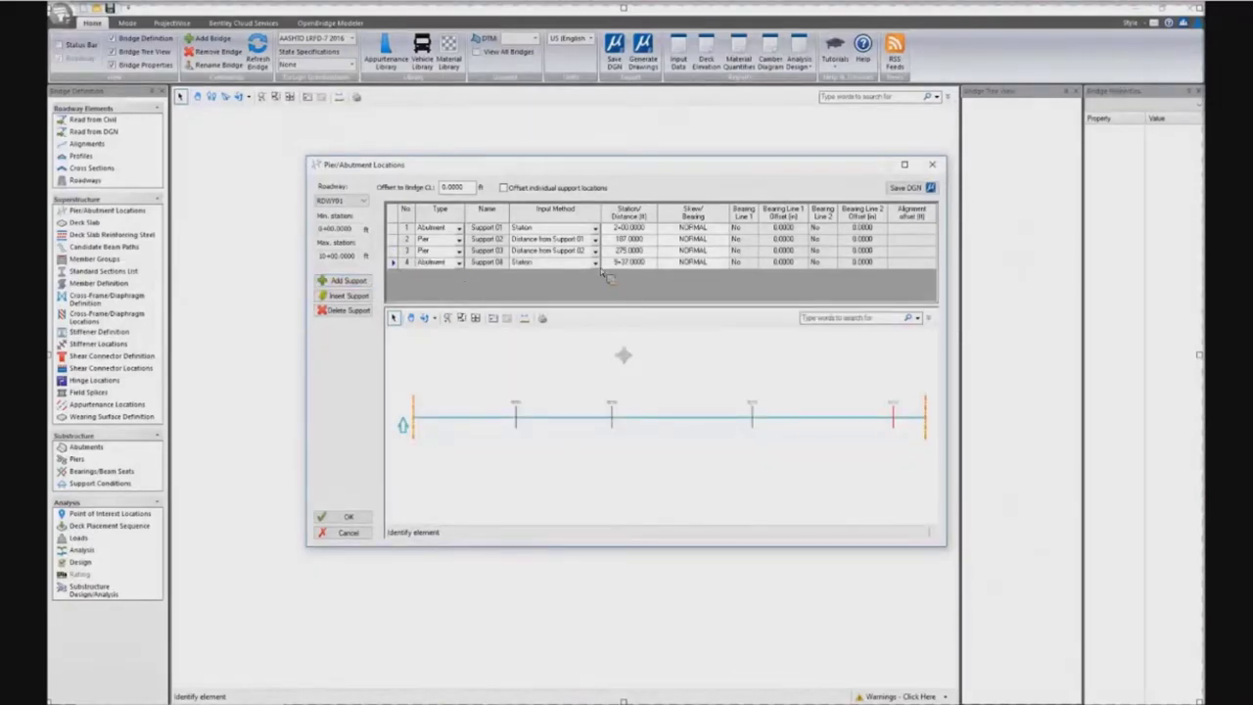
pyautogui.click(594, 262)
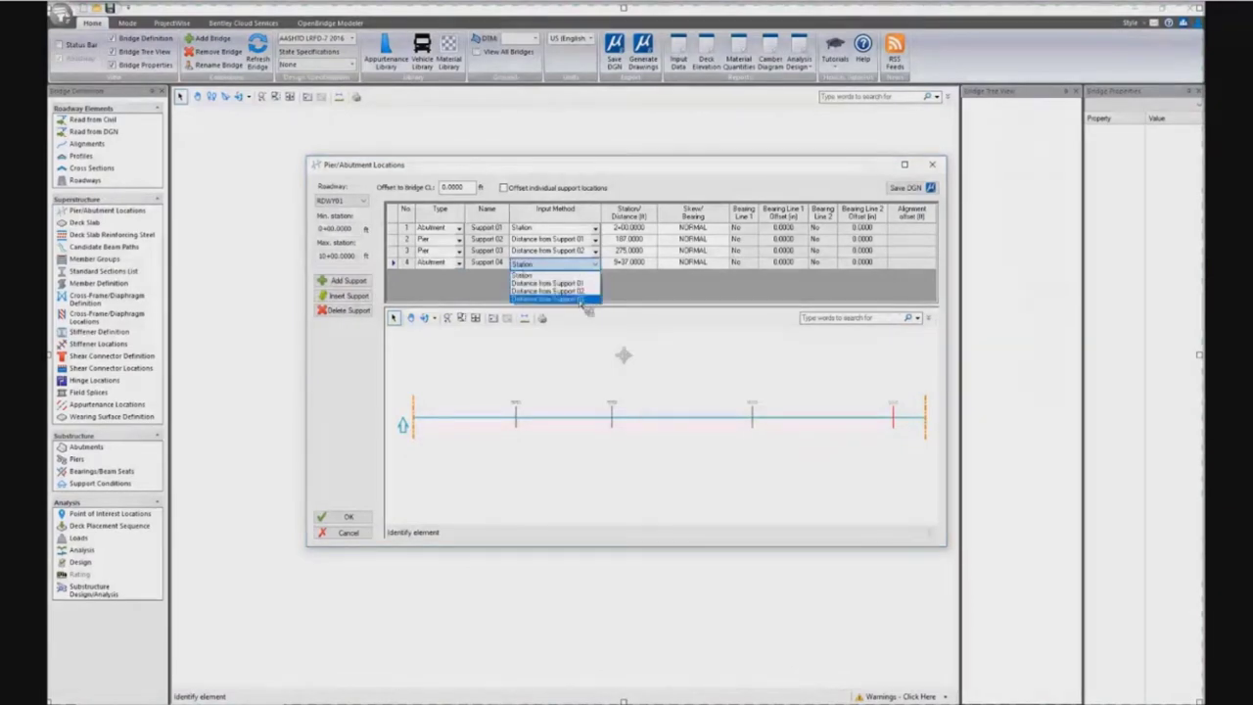
pyautogui.click(548, 298)
pyautogui.click(647, 264)
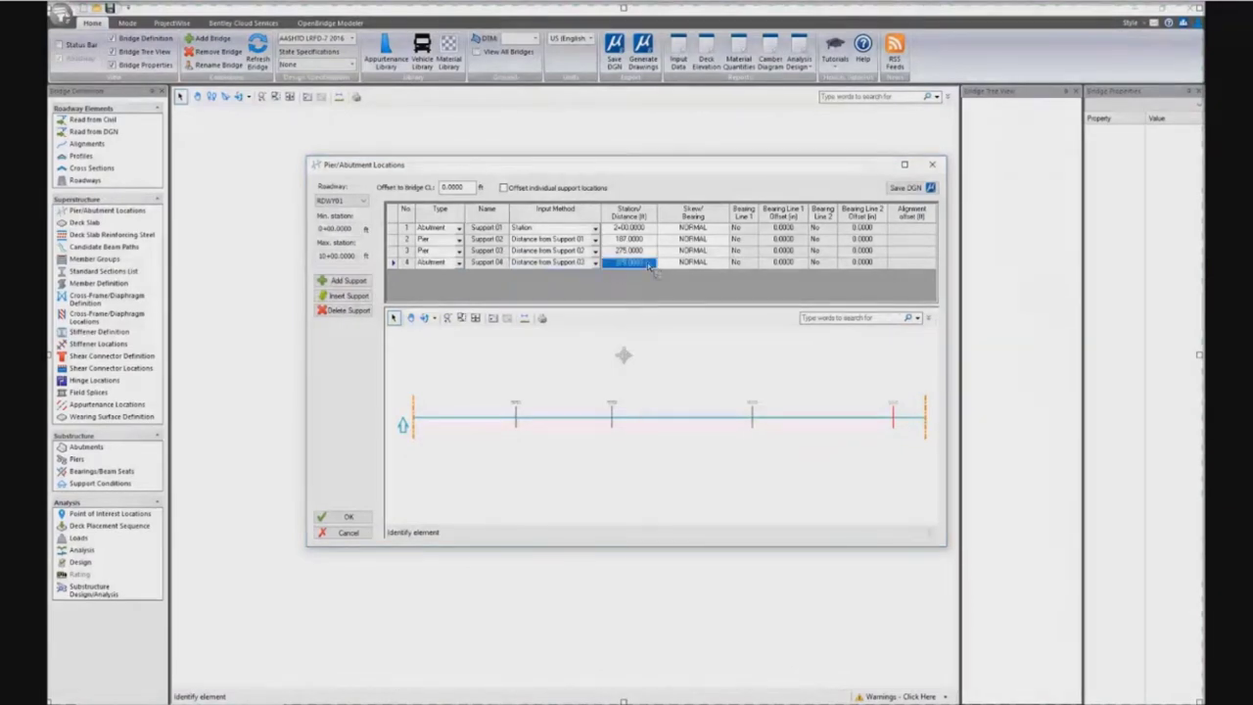
pyautogui.write('107.0')
pyautogui.press('Return')
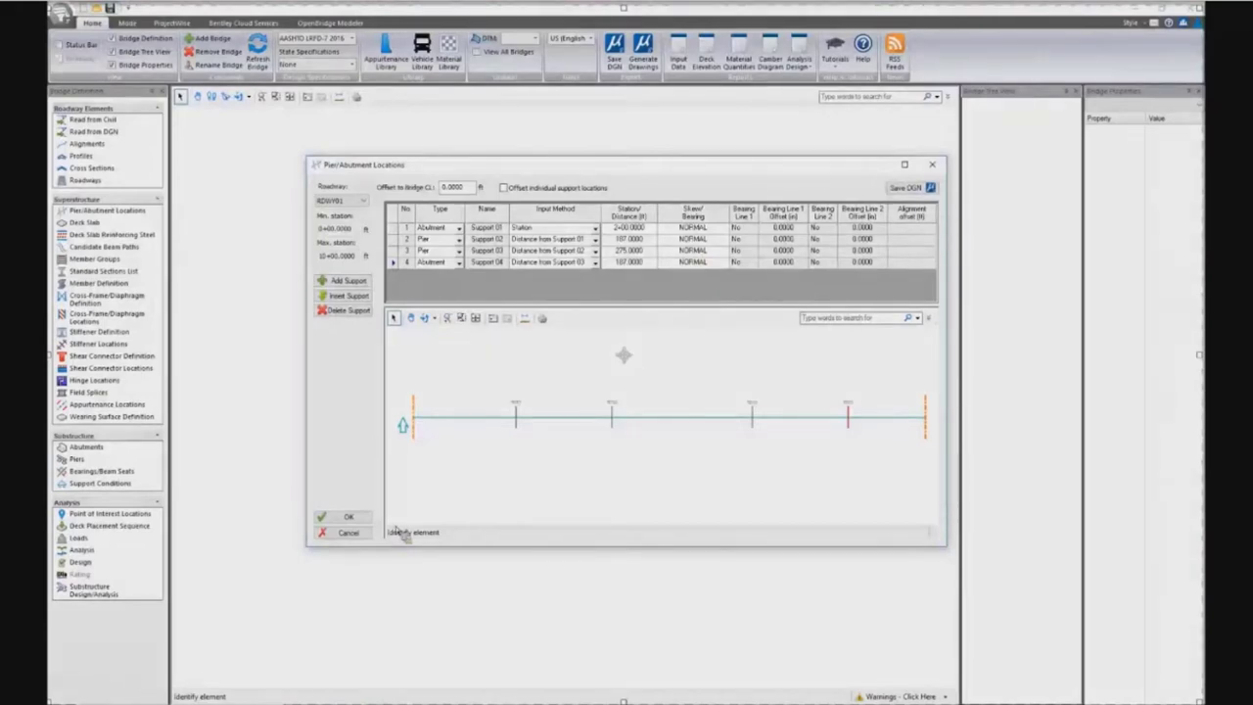
pyautogui.click(347, 517)
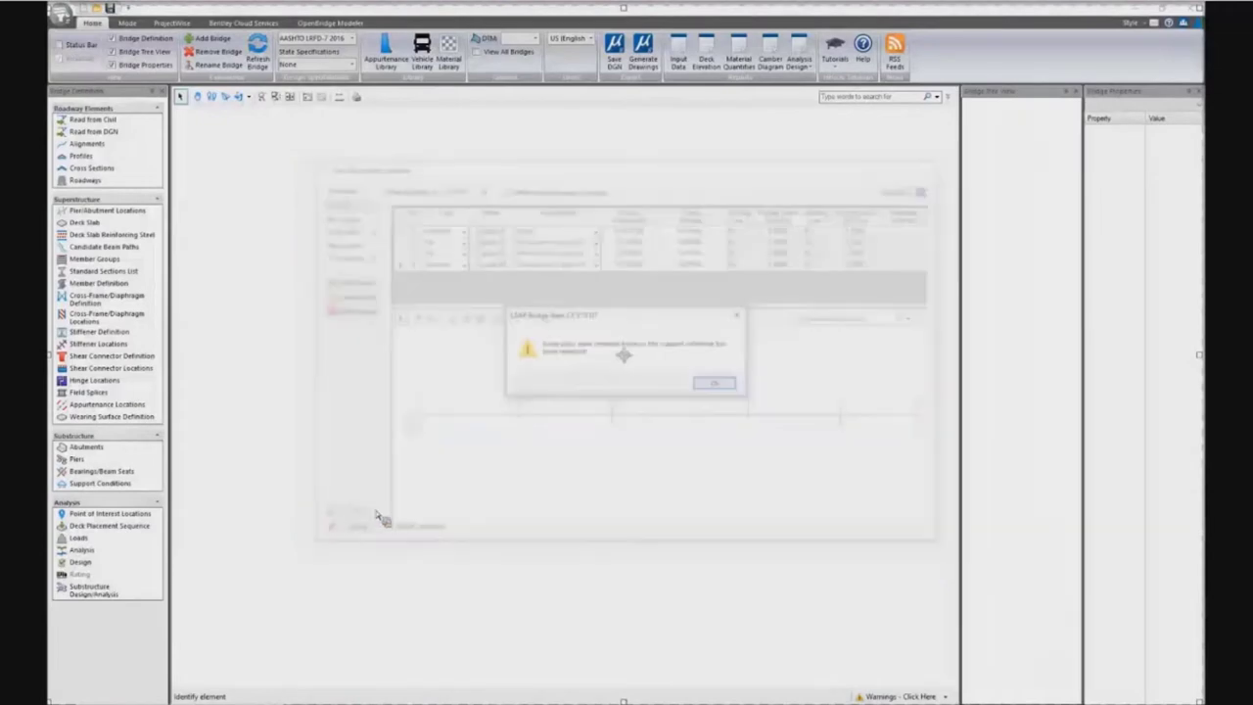
pyautogui.press('Return')
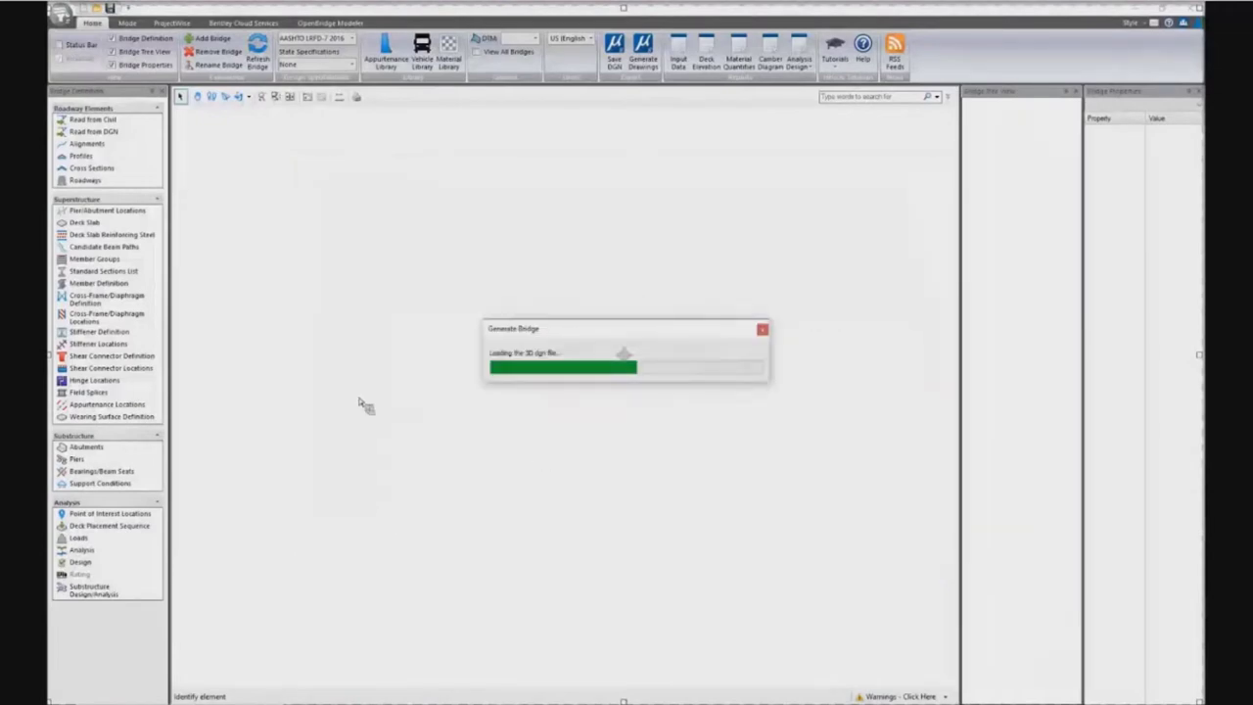
# Step: Set the deck slab's deck thickness to 8 in and its haunch thickness to 2 in
pyautogui.click(96, 224)
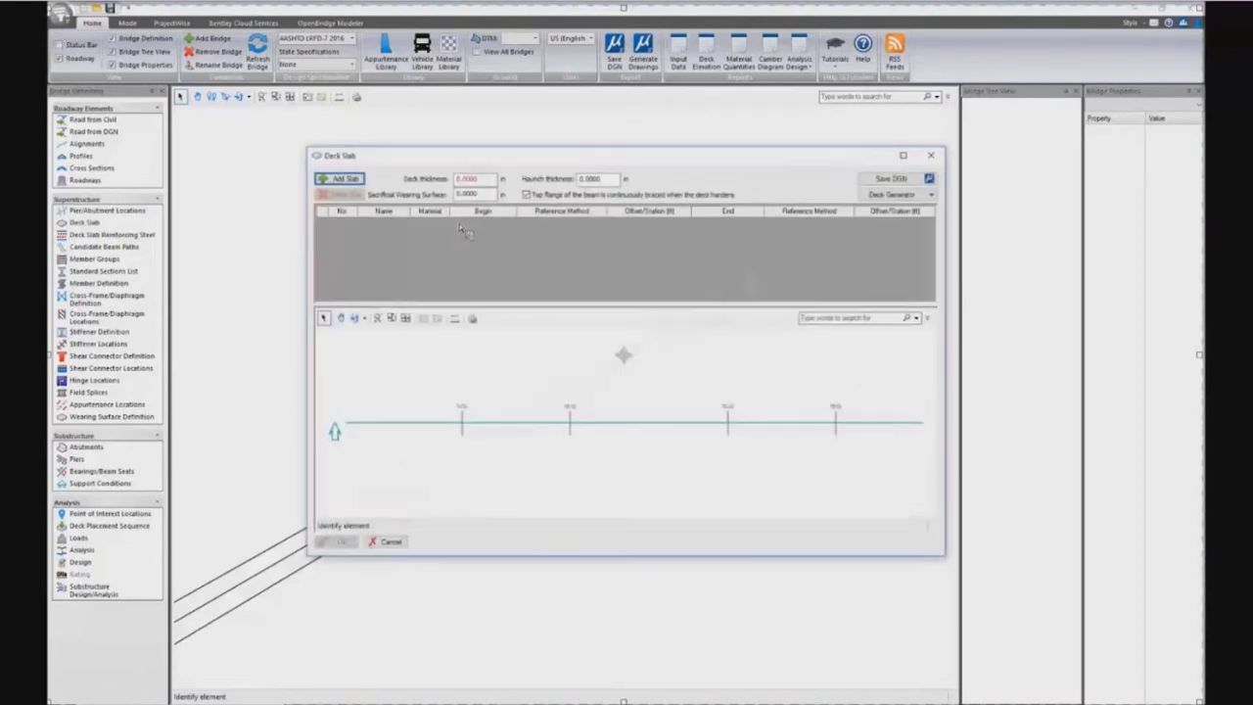
pyautogui.click(483, 182)
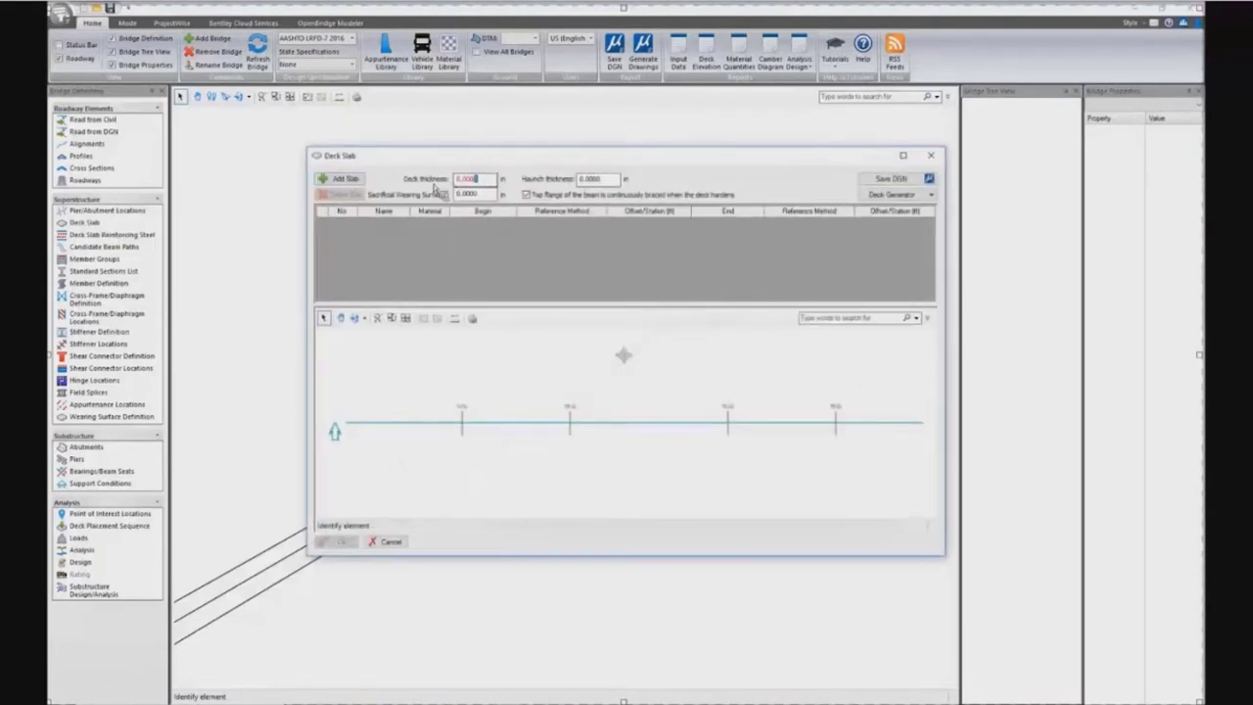
pyautogui.write('8.0')
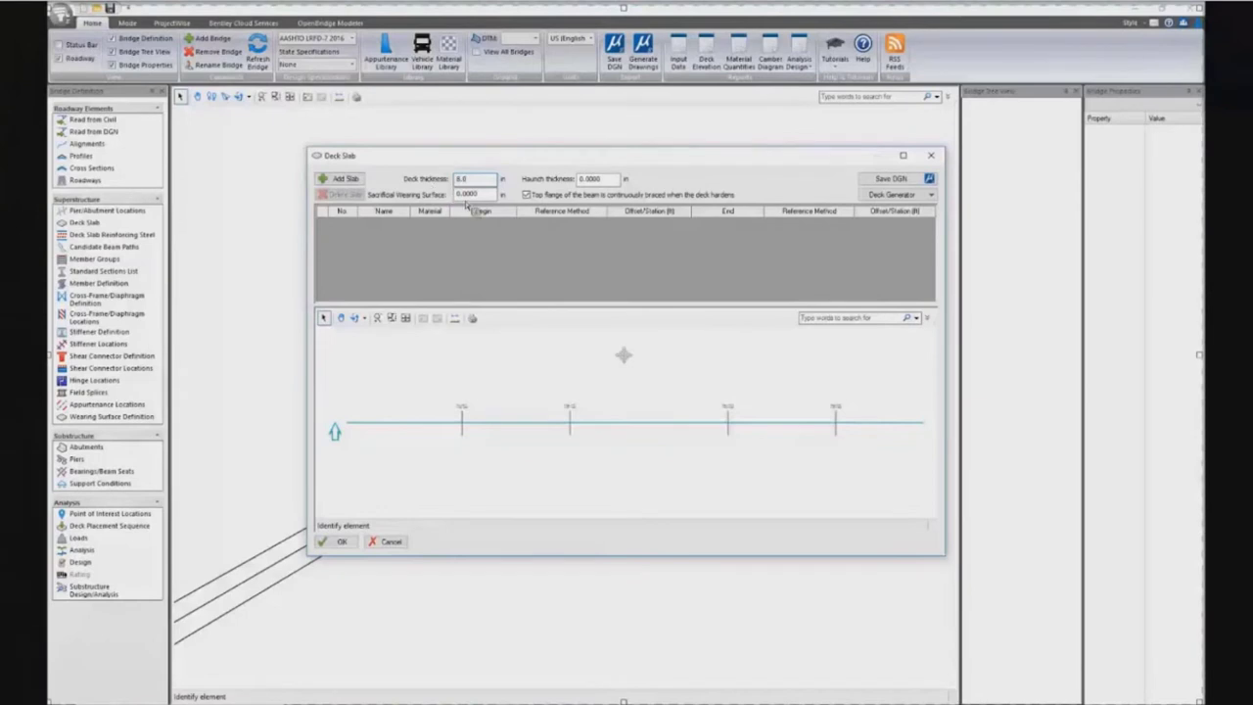
pyautogui.click(612, 183)
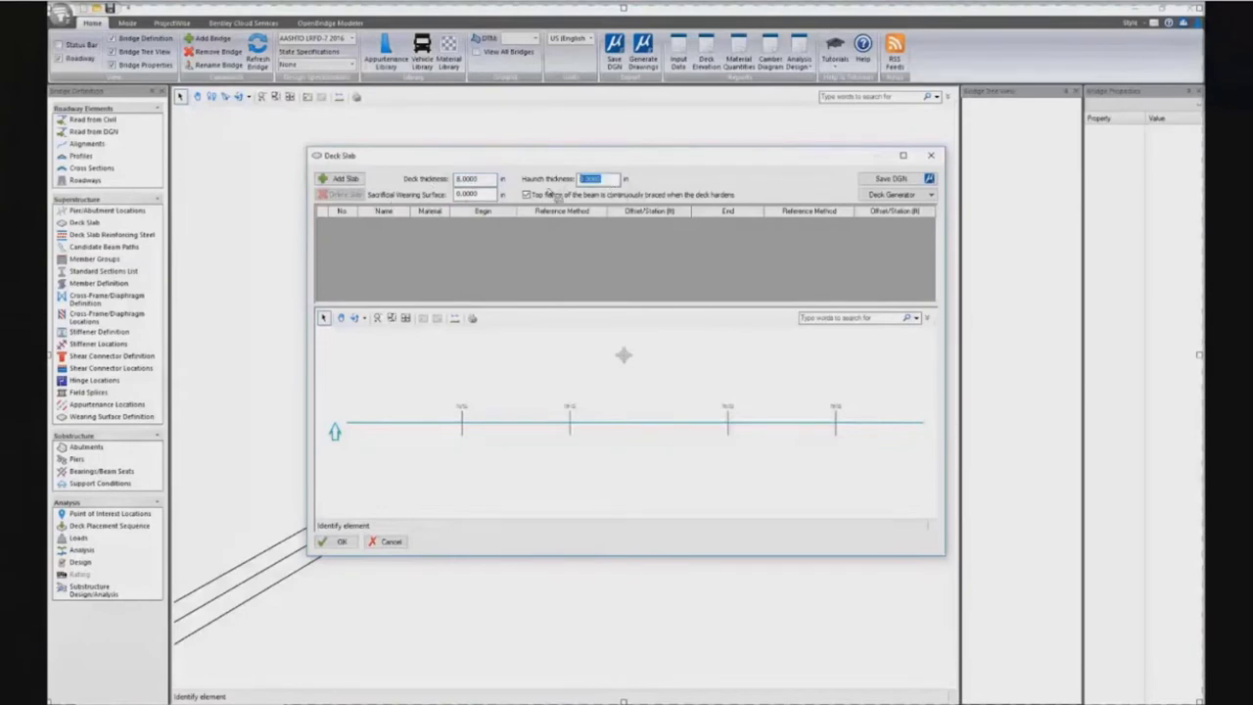
pyautogui.write('2')
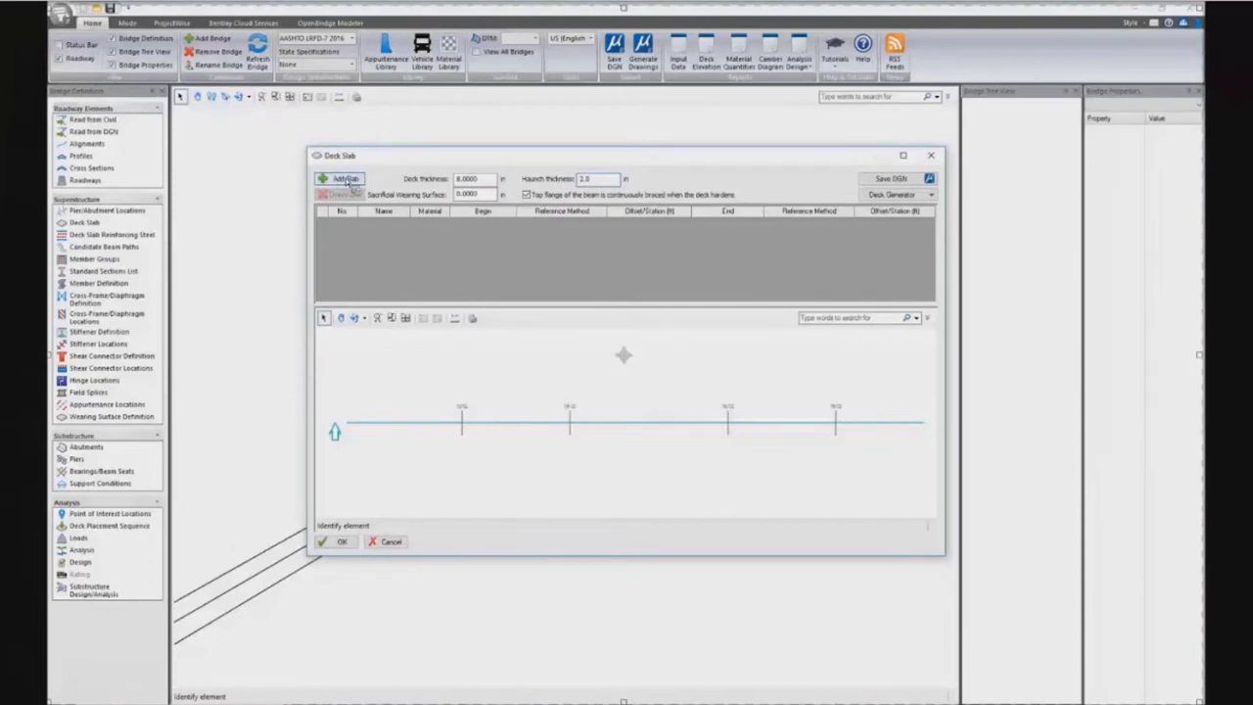
# Step: Add three consecutive deck slabs covering the spans from Support 01 to Support 04, and accept the deck definition
pyautogui.click(348, 179)
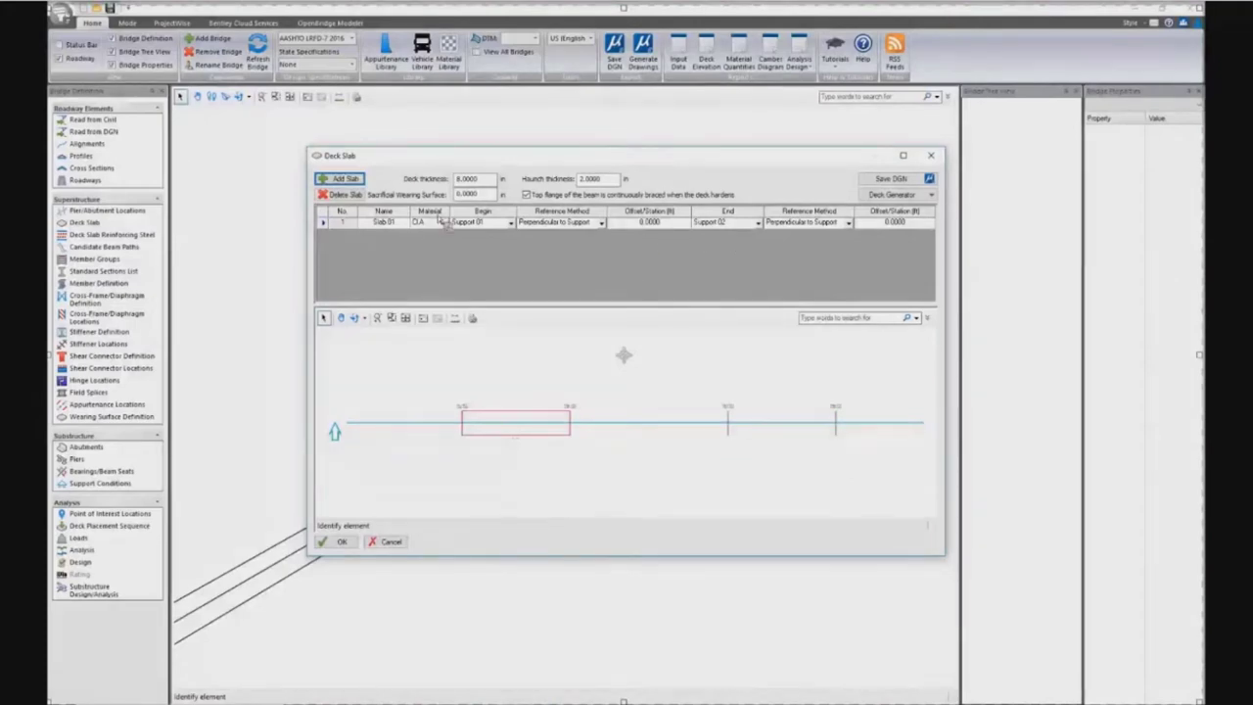
pyautogui.click(342, 180)
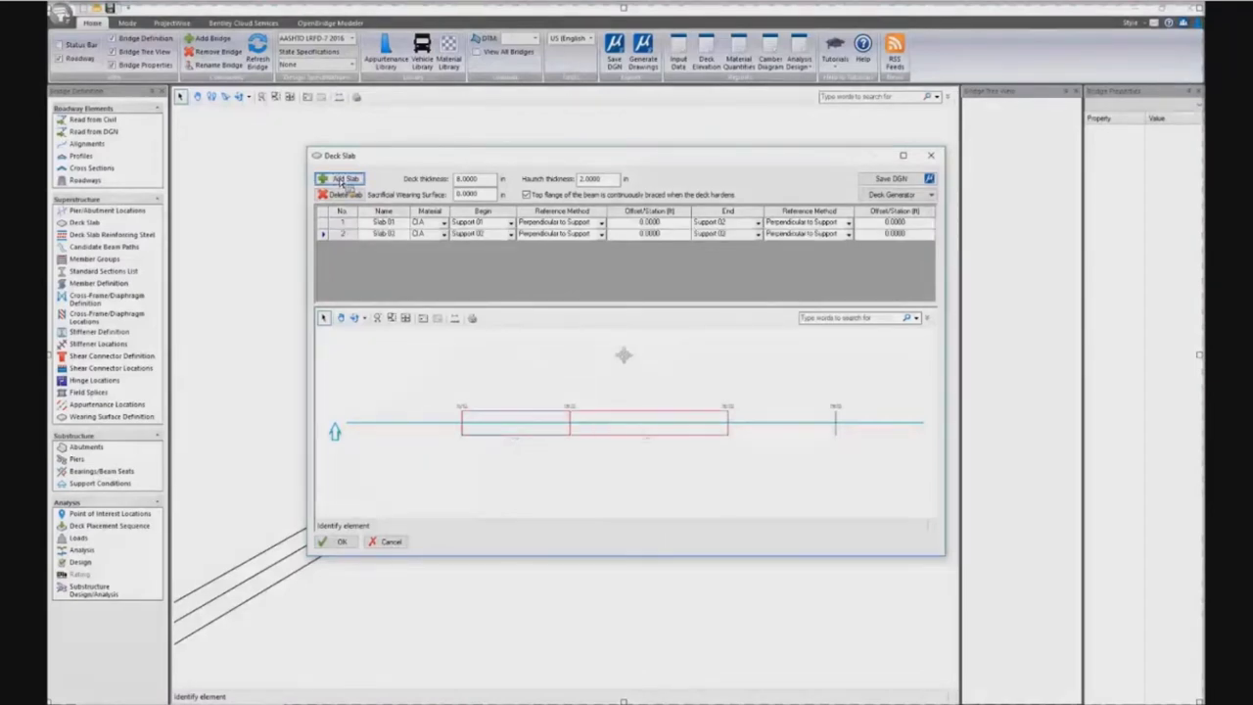
pyautogui.click(342, 180)
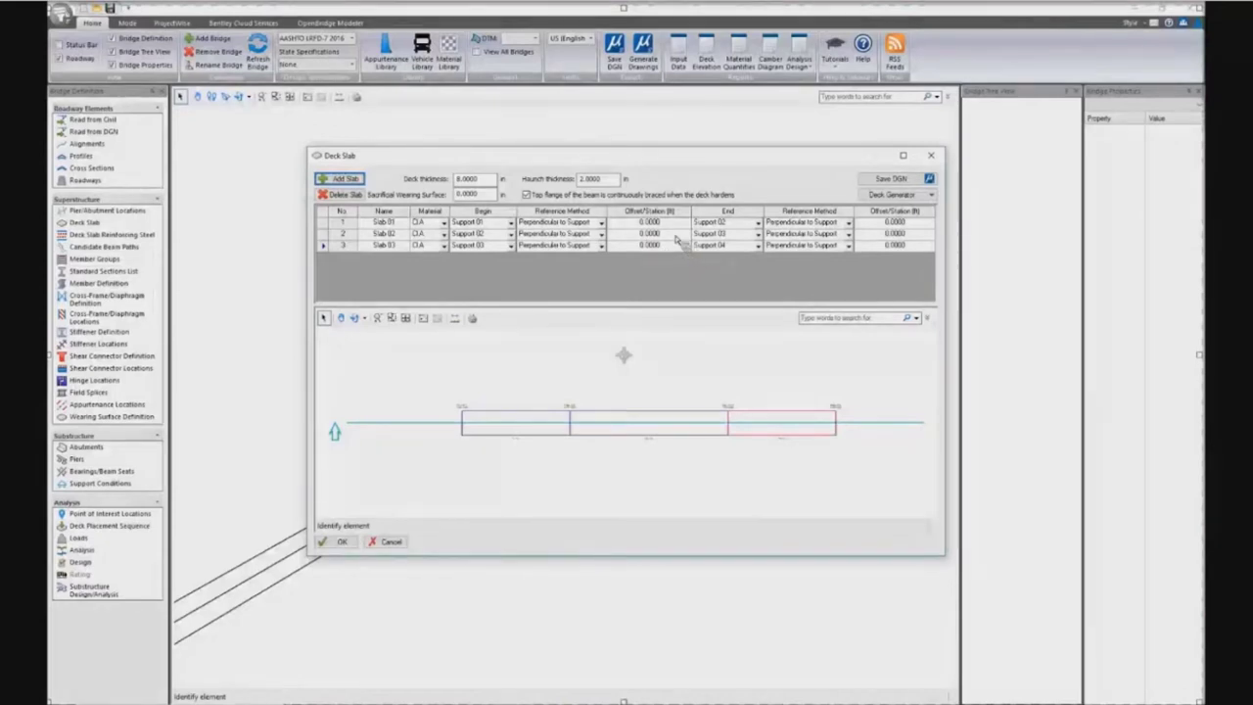
pyautogui.click(344, 544)
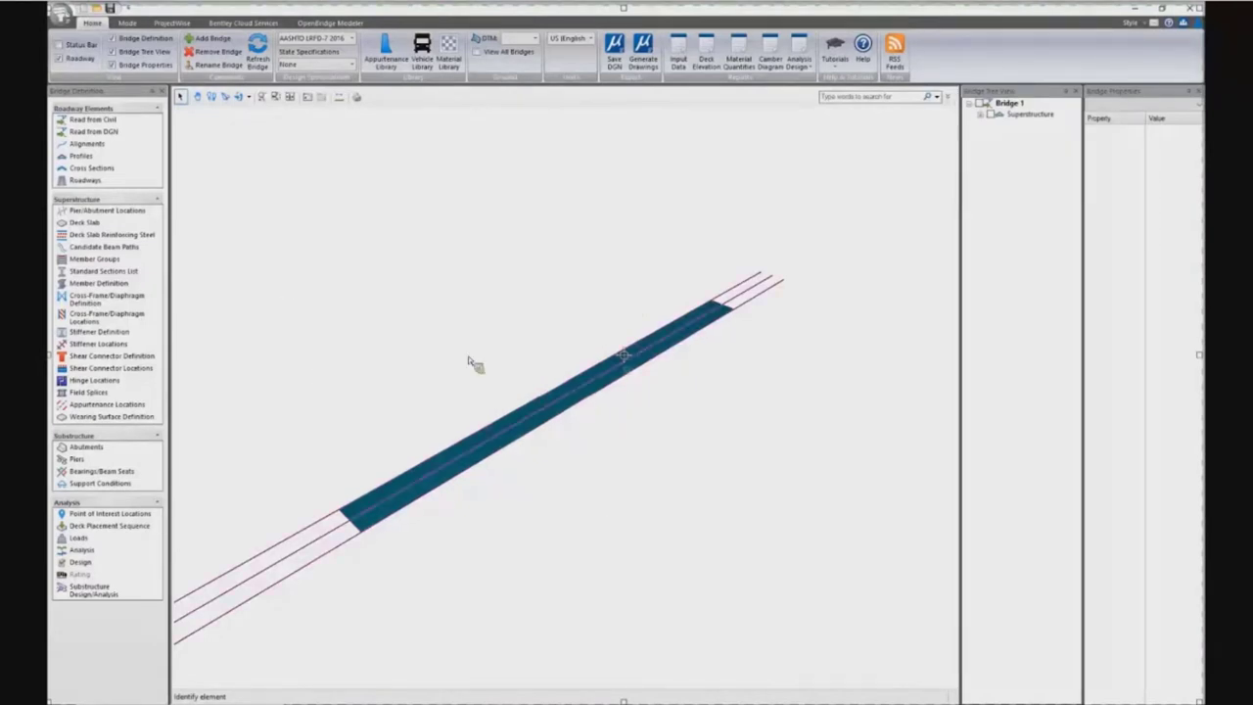
pyautogui.click(243, 101)
pyautogui.click(499, 414)
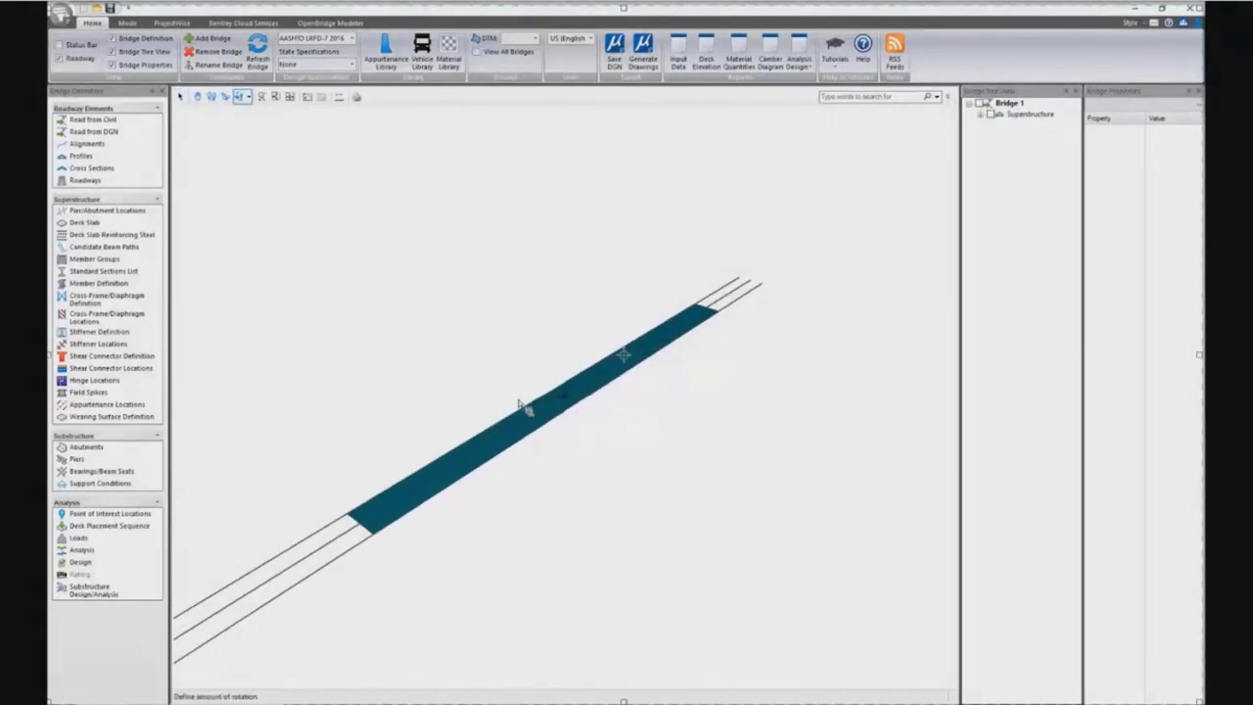
pyautogui.click(504, 434)
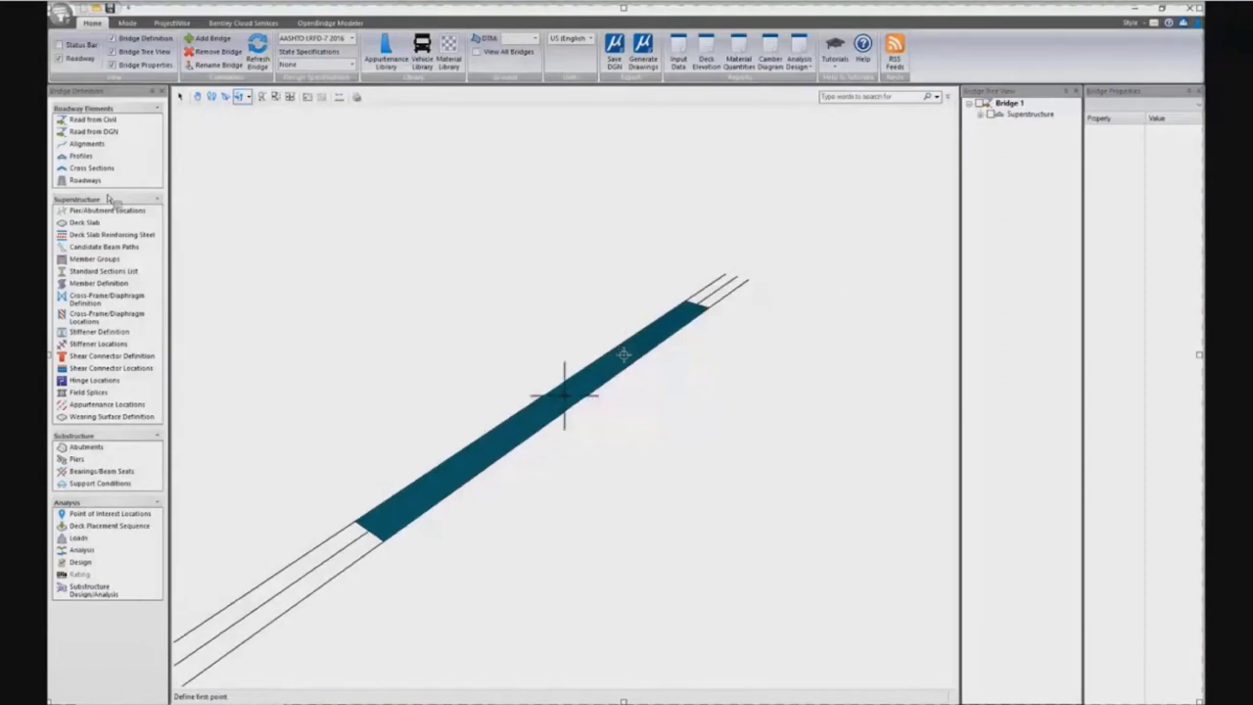
# Step: Create a member group with Support 01 as back reference and Support 04 as ahead reference
pyautogui.click(109, 260)
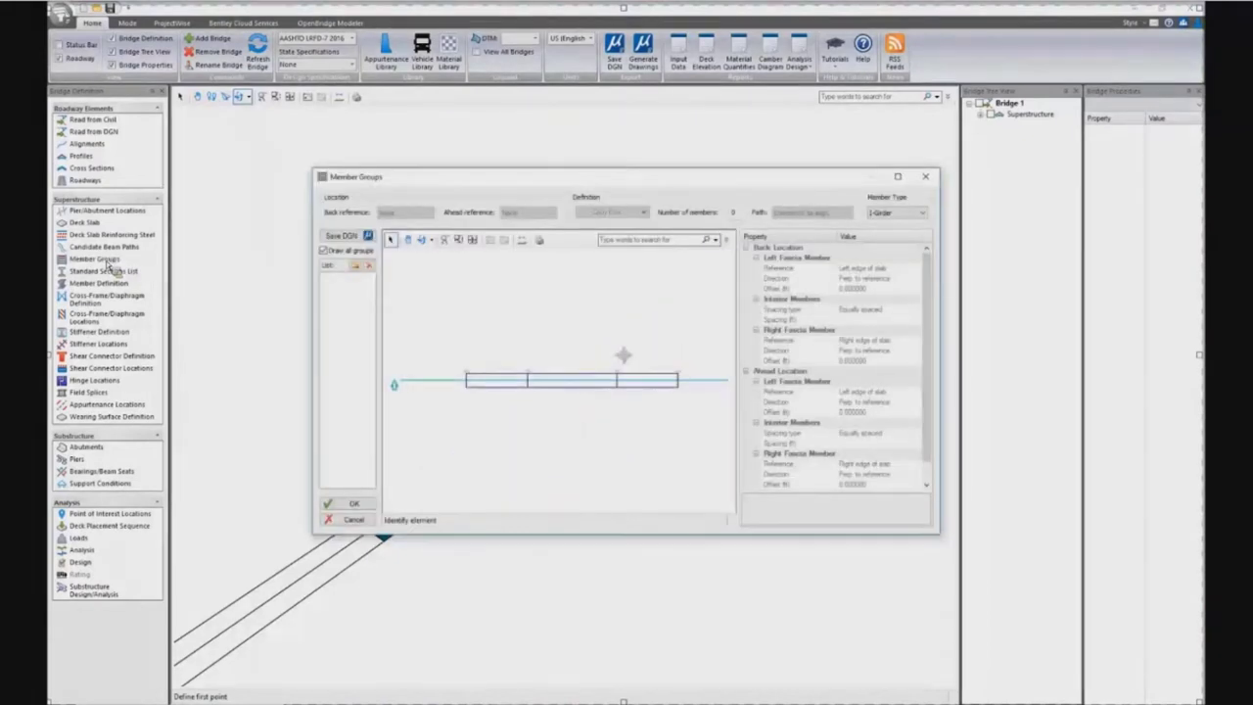
pyautogui.click(356, 267)
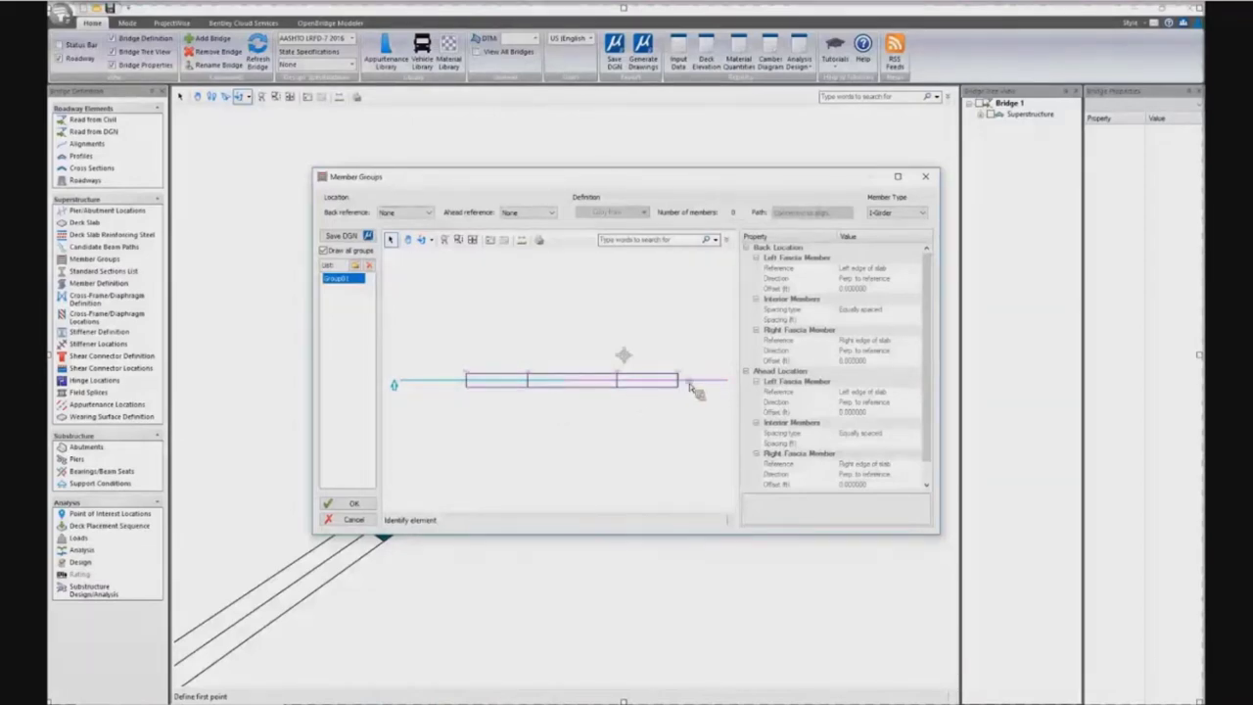
pyautogui.click(413, 213)
pyautogui.click(396, 235)
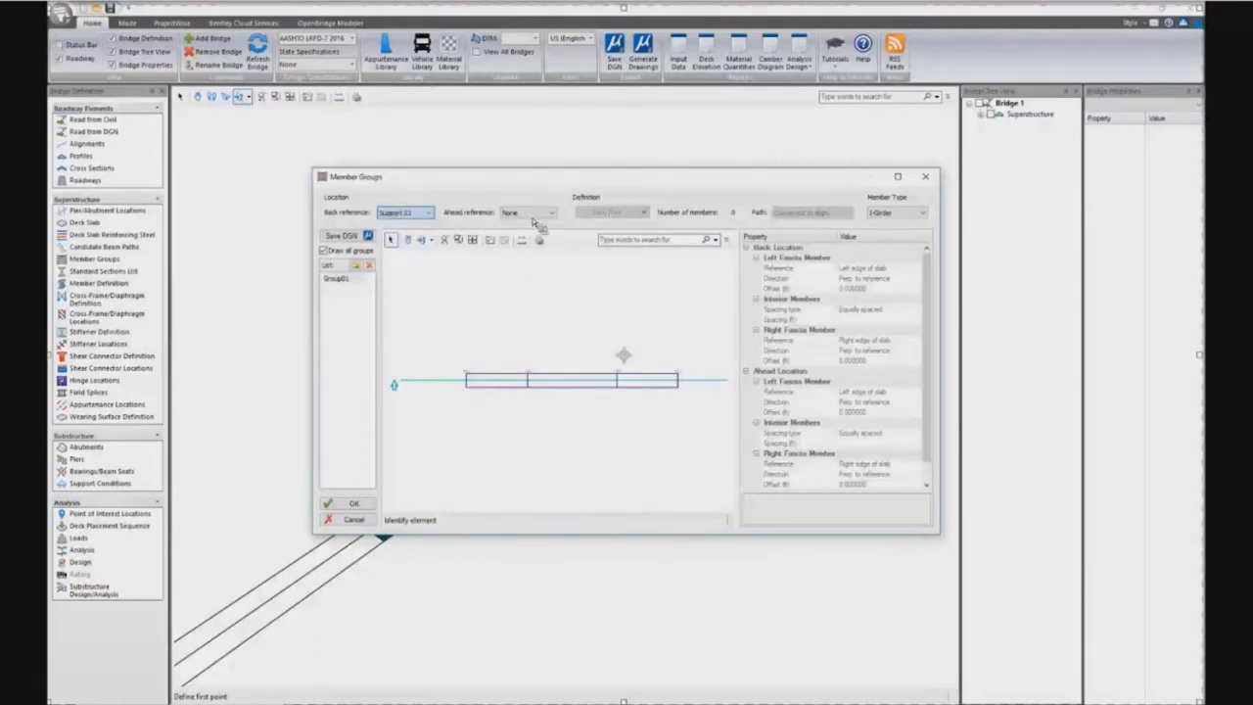
pyautogui.click(529, 212)
pyautogui.click(524, 271)
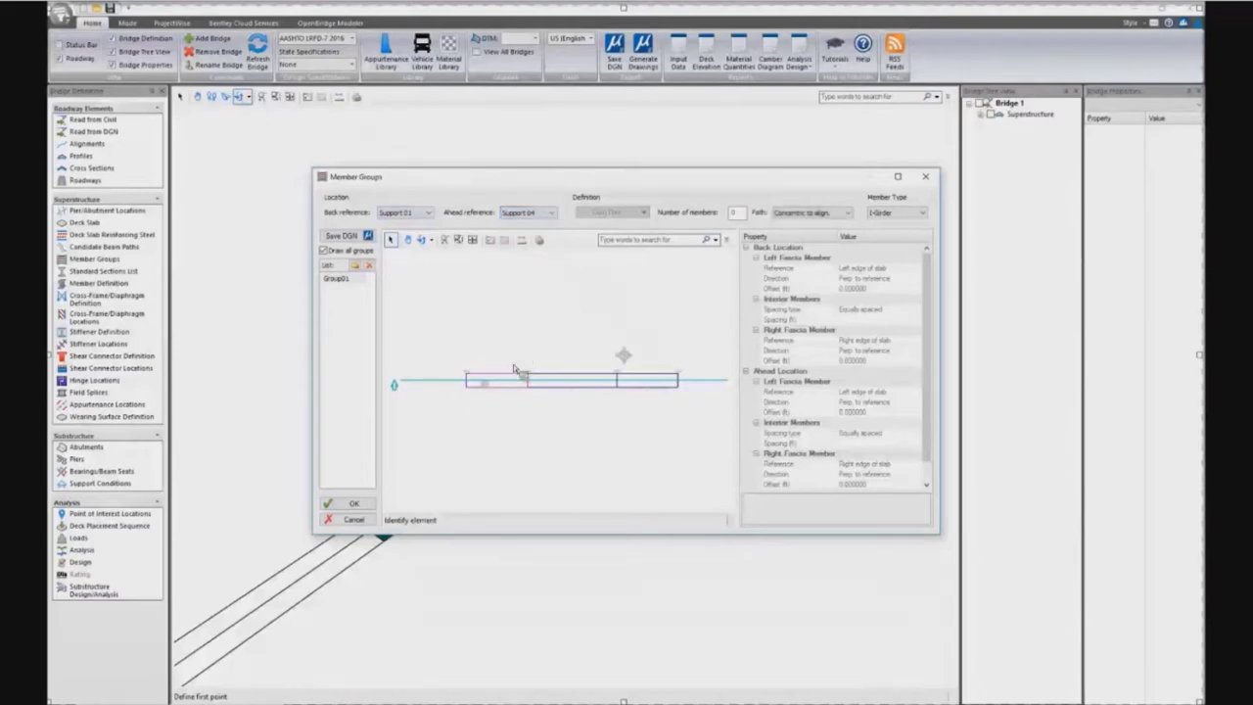
# Step: Set the number of members in the new member group to 2
pyautogui.scroll(5, 467, 382)
pyautogui.scroll(2, 519, 339)
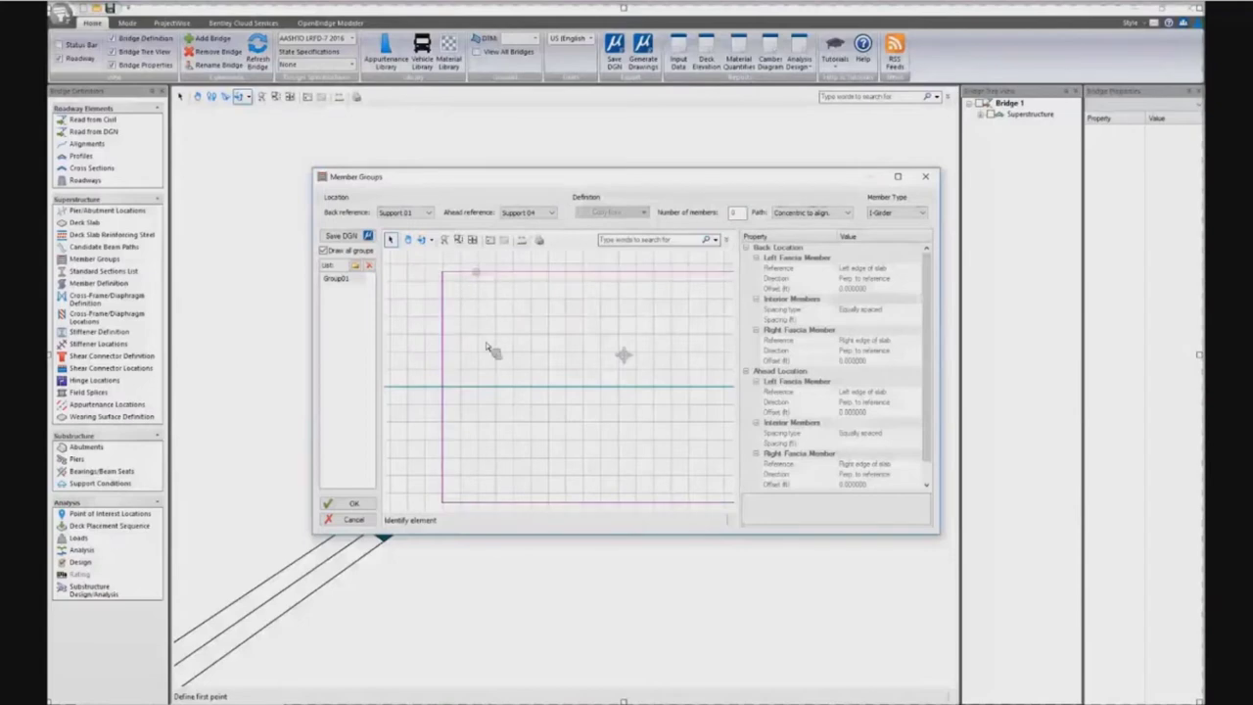
pyautogui.scroll(-4, 574, 370)
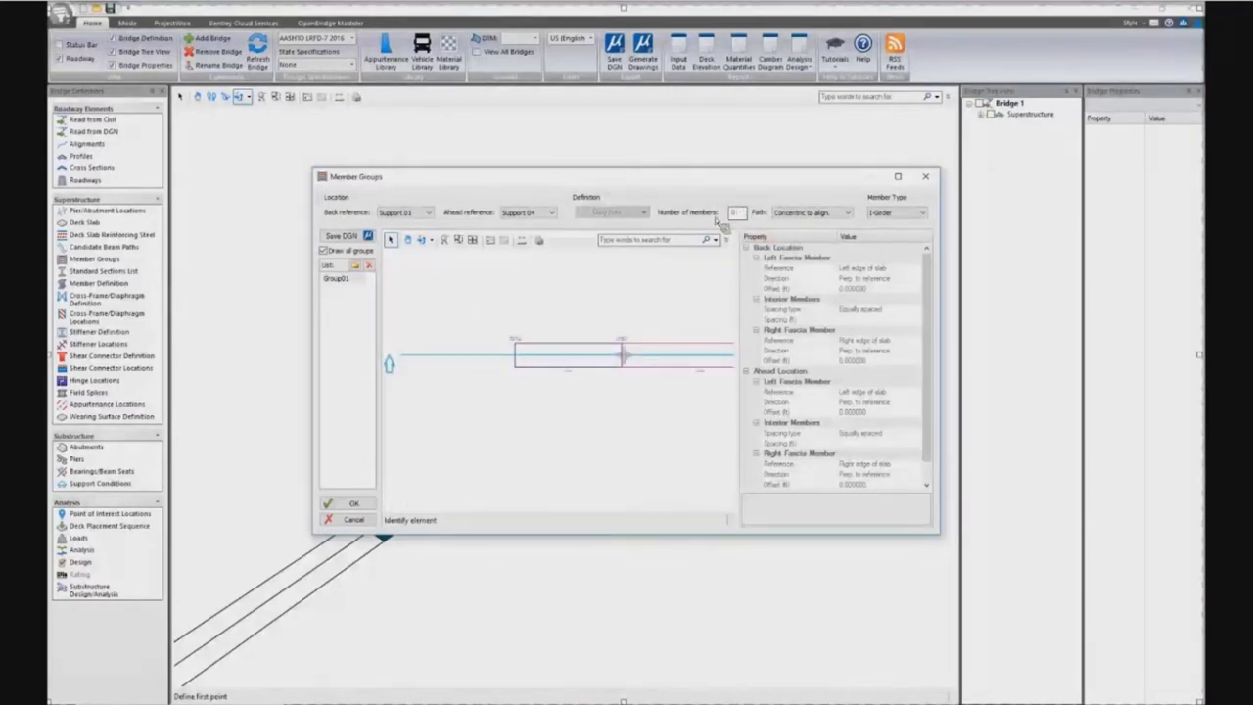
pyautogui.write('3')
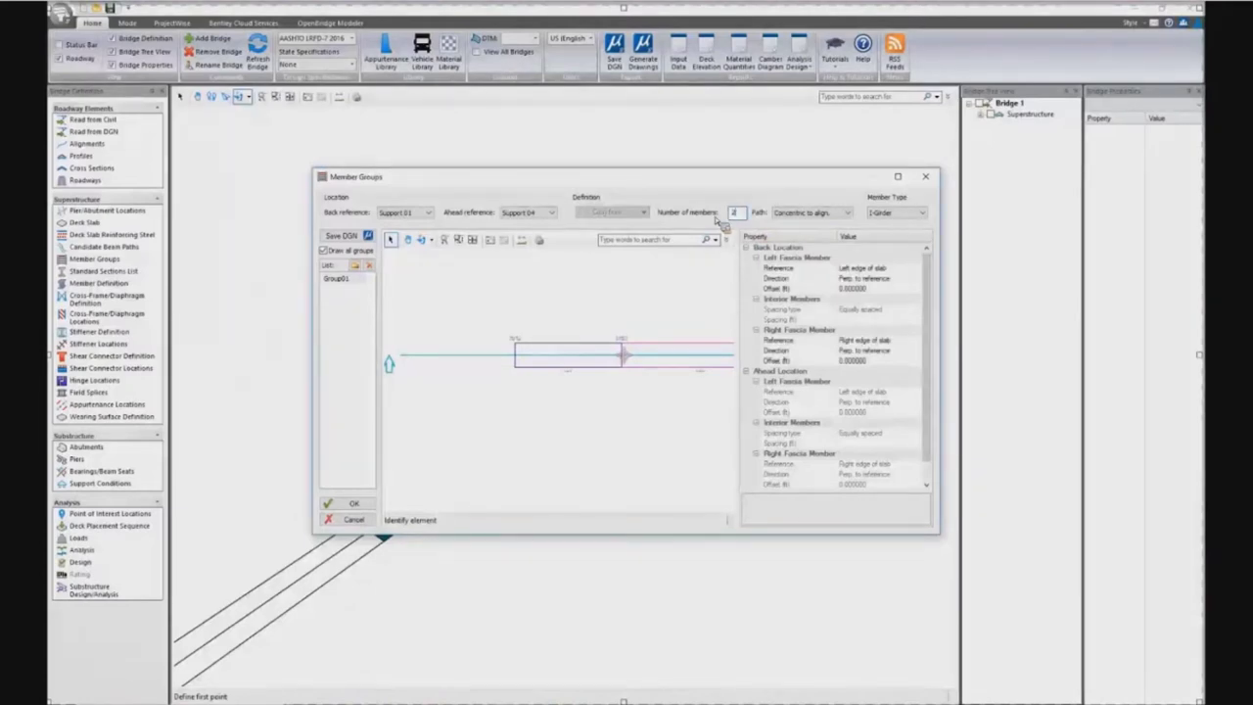
# Step: Set the member type of the two-member group to Tub-Girder
pyautogui.press('Tab')
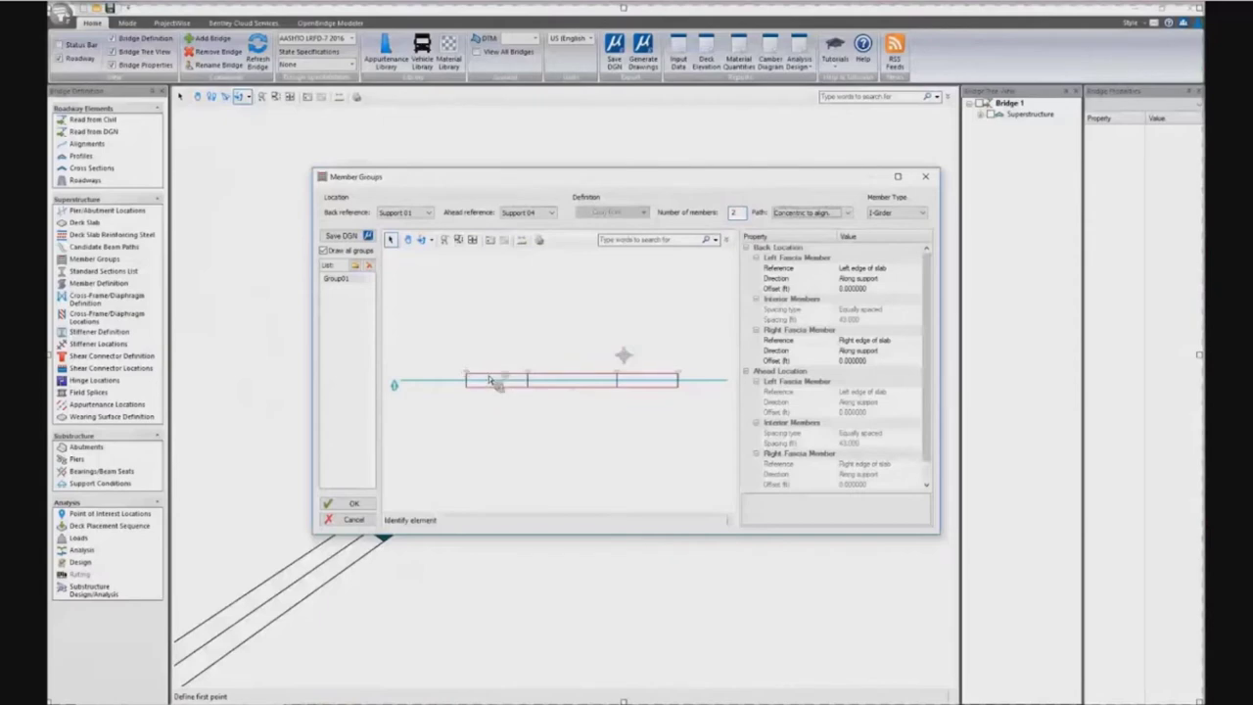
pyautogui.click(907, 216)
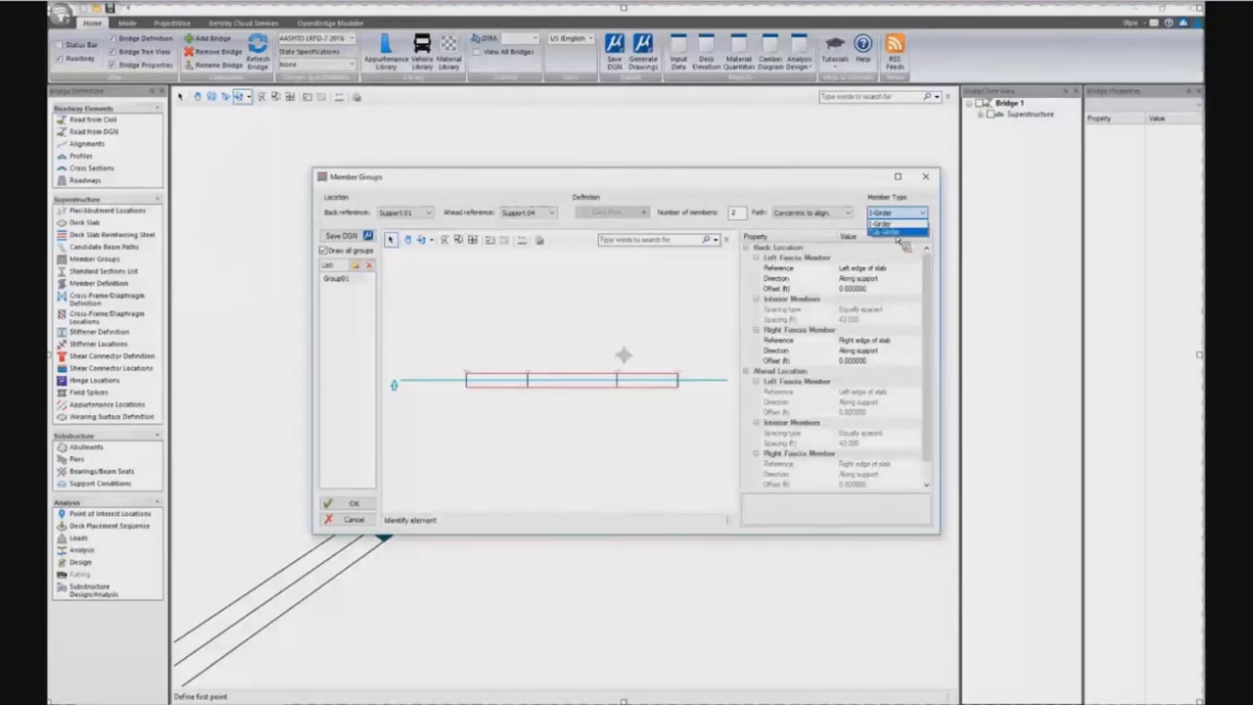
pyautogui.click(891, 233)
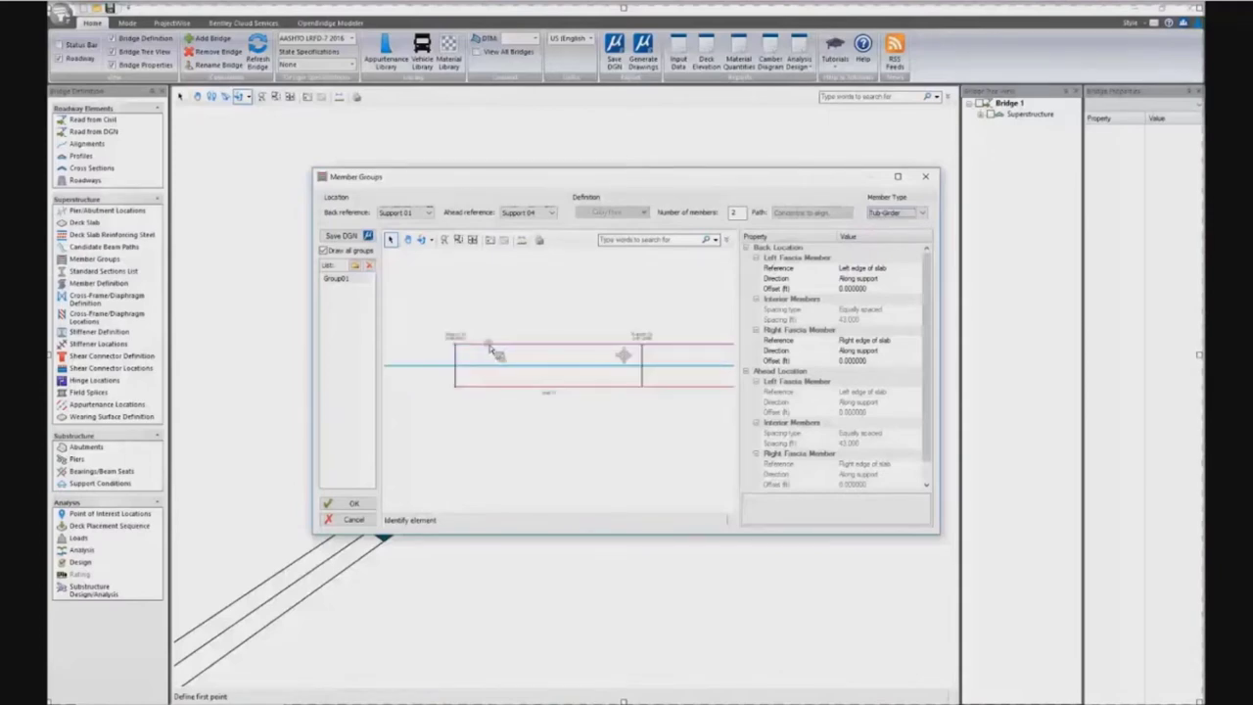
# Step: Set the back location's left fascia member offset to 9.75 ft from the left edge of slab
pyautogui.click(864, 289)
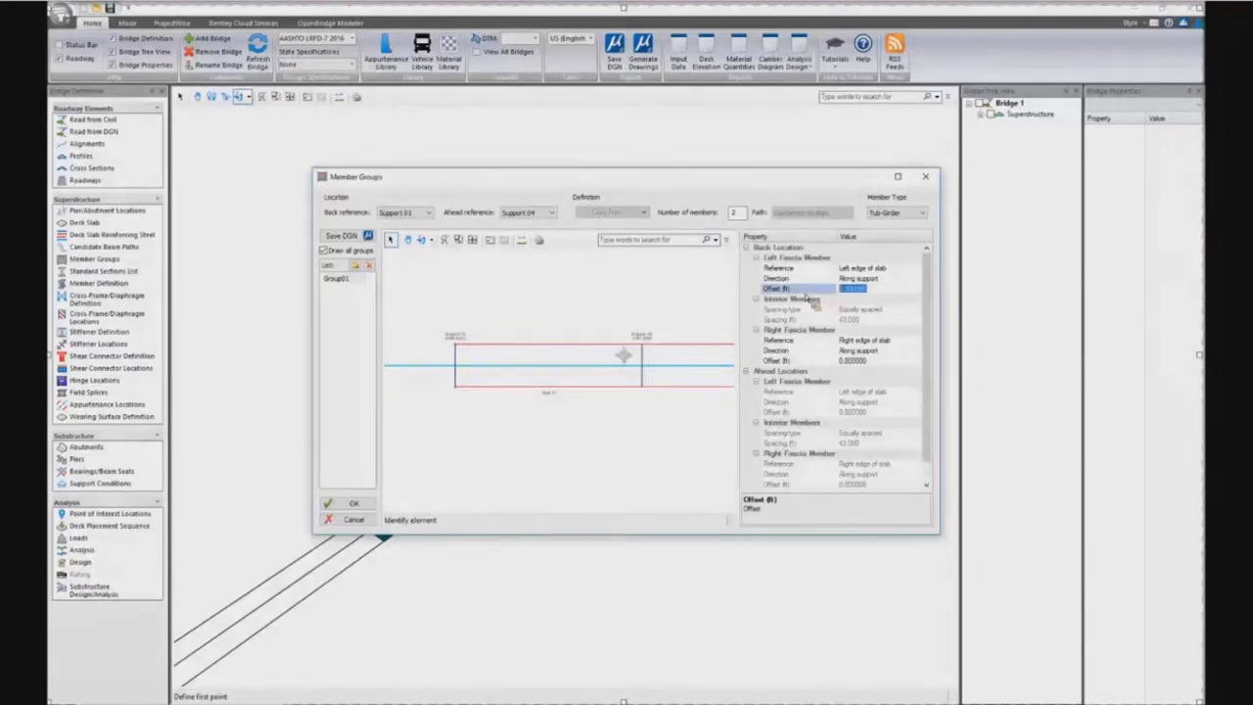
pyautogui.write('2')
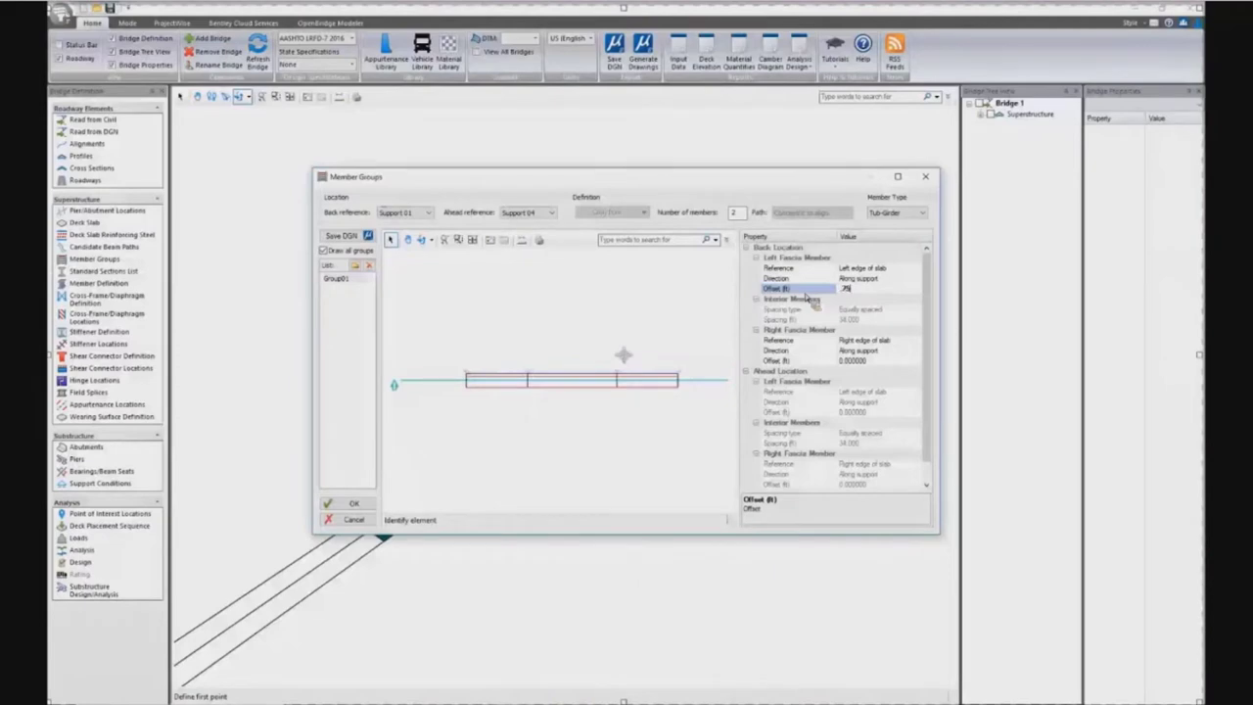
pyautogui.press('BackSpace')
pyautogui.press('BackSpace')
pyautogui.press('BackSpace')
pyautogui.scroll(4, 480, 381)
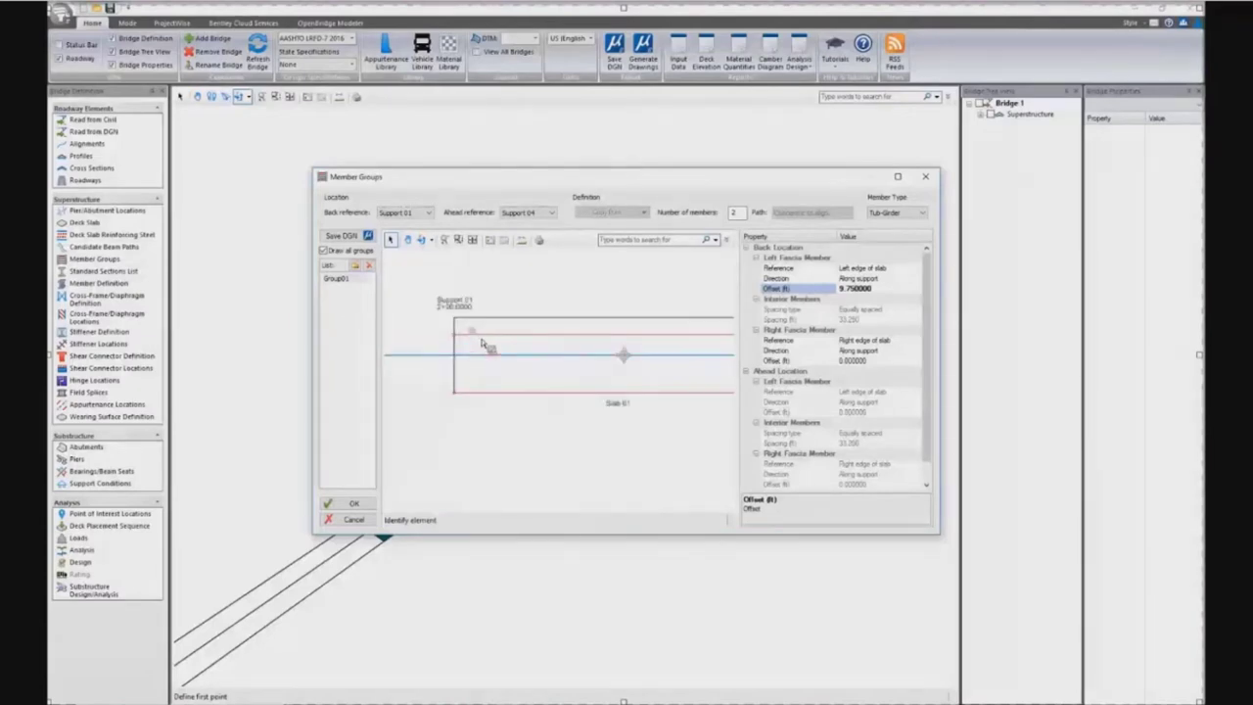
# Step: Set the back location's right fascia member offset to 9.75 ft from the right edge of slab
pyautogui.click(876, 362)
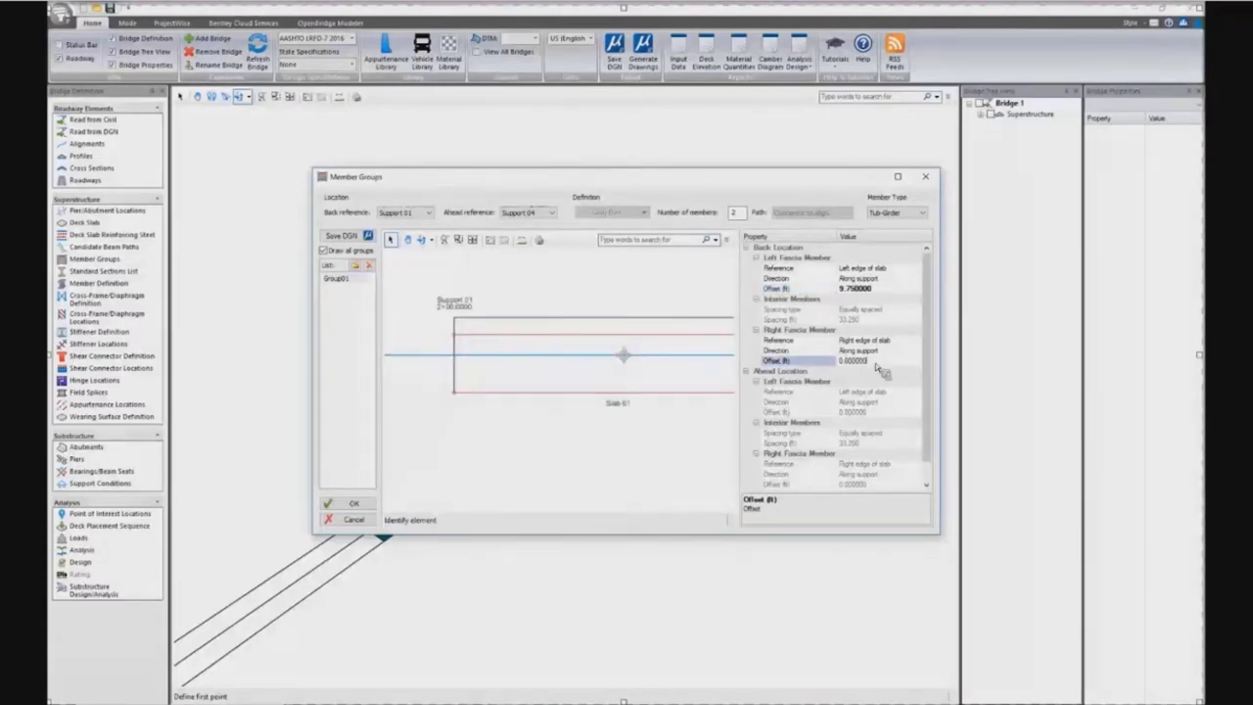
pyautogui.write('5')
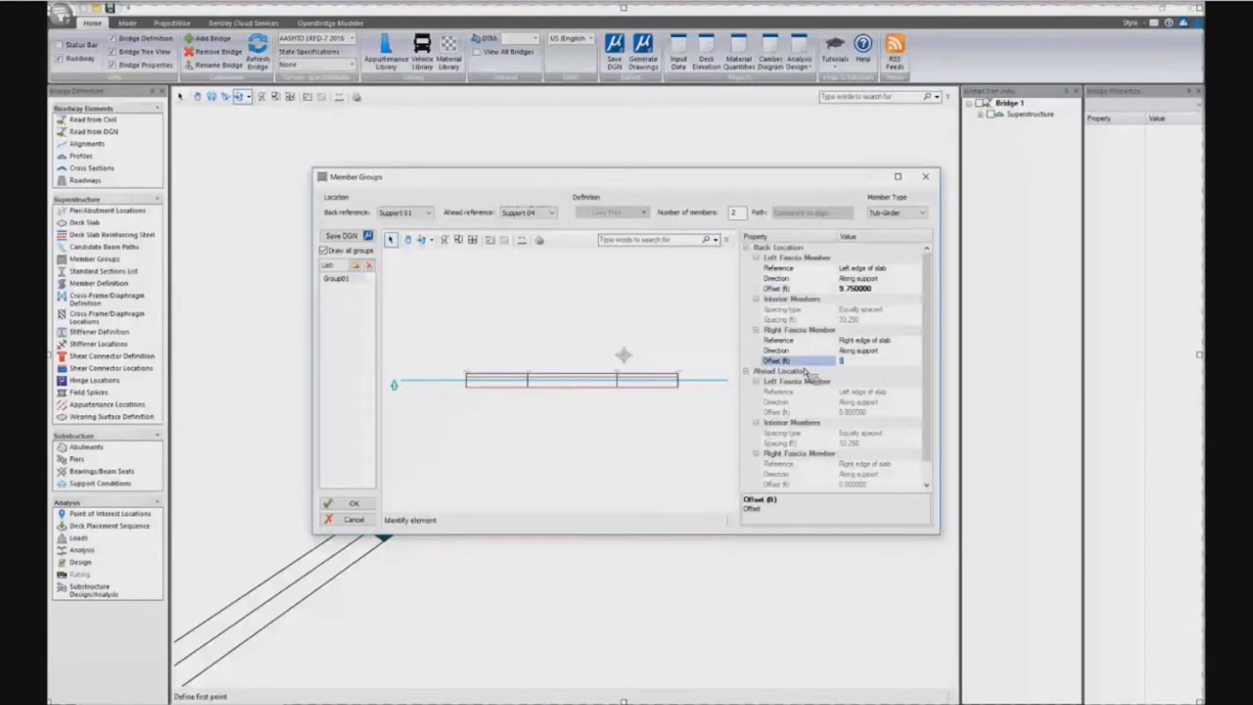
pyautogui.write('.75')
pyautogui.press('Return')
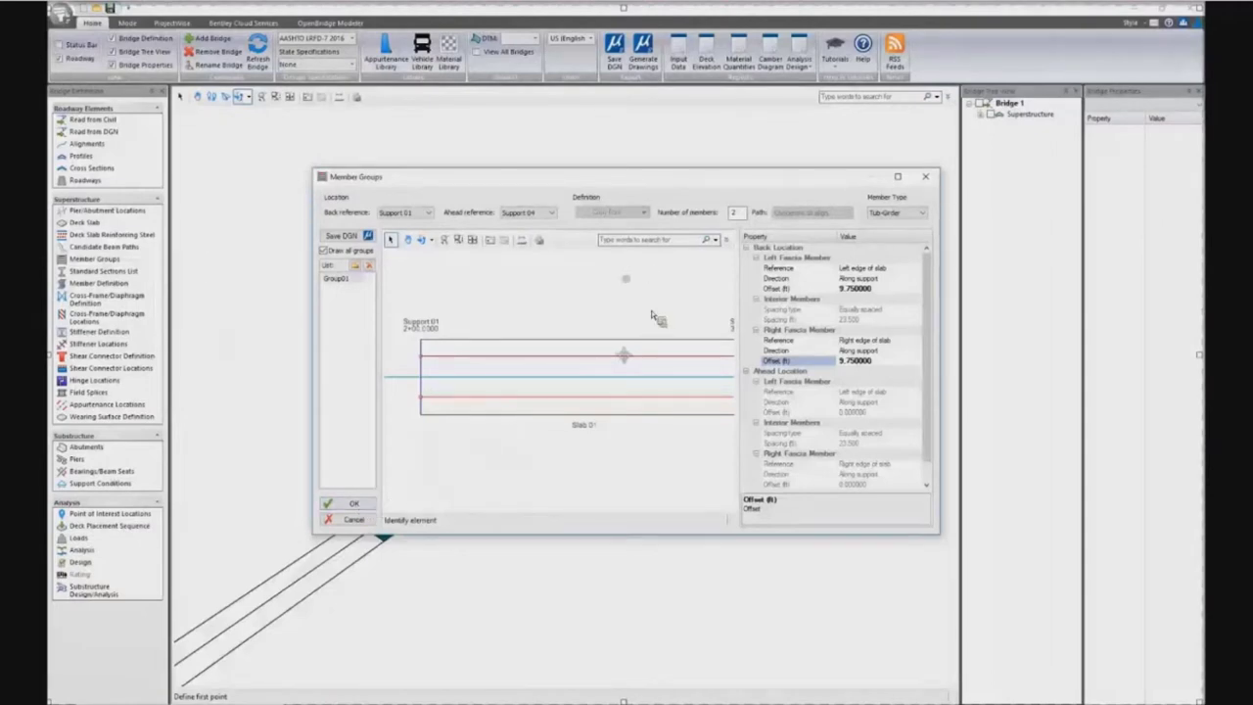
# Step: Examine the two girder lines in plan along all the spans from Support 01 to Support 04
pyautogui.scroll(-1, 565, 416)
pyautogui.scroll(-1, 651, 435)
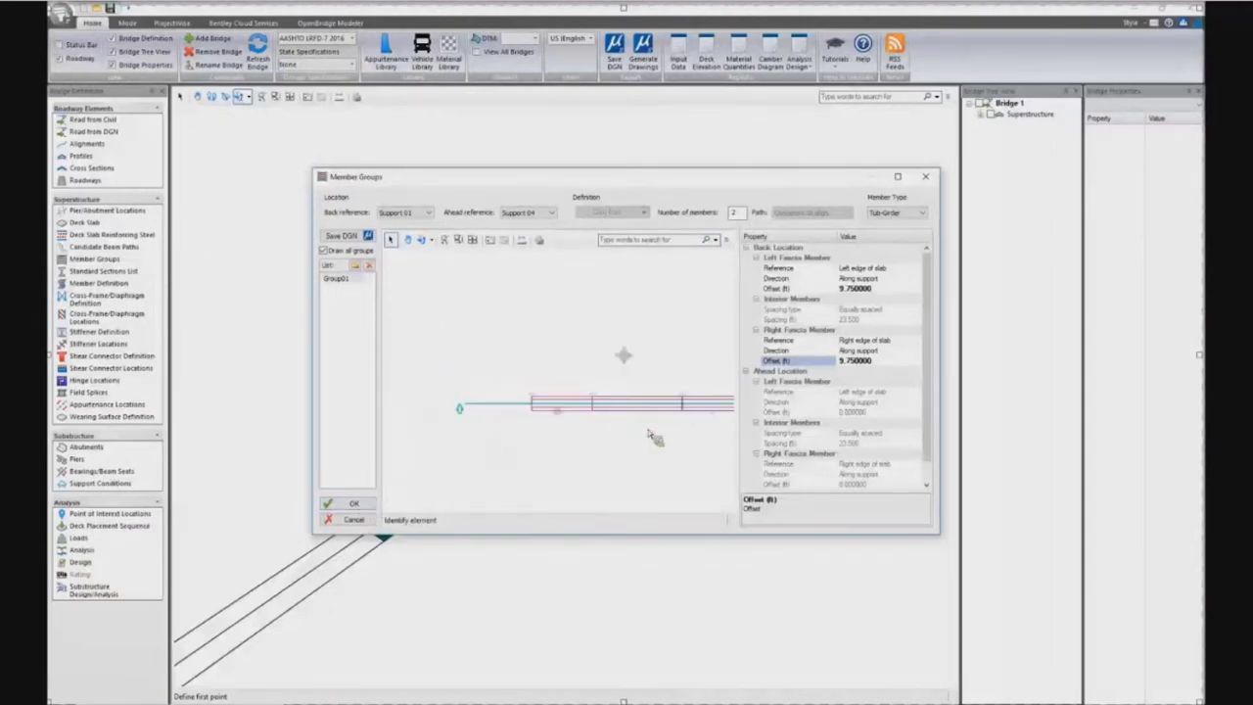
pyautogui.scroll(-1, 675, 456)
pyautogui.scroll(2, 549, 411)
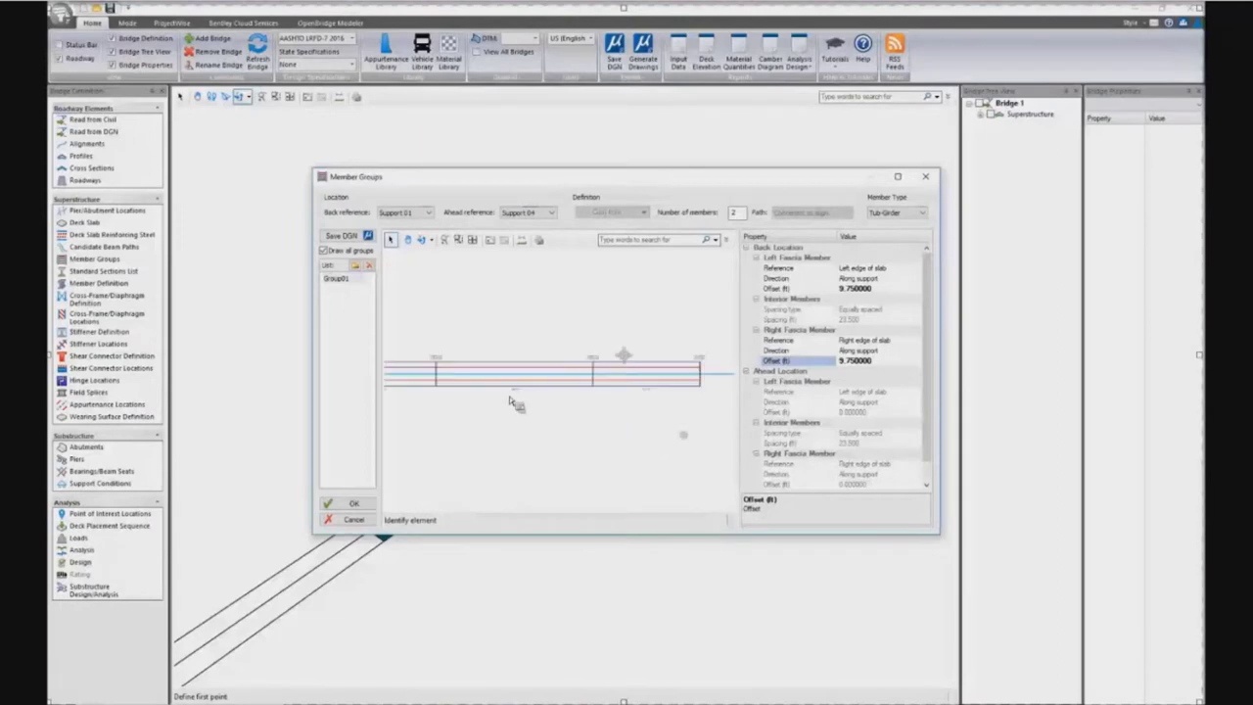
pyautogui.scroll(-1, 541, 408)
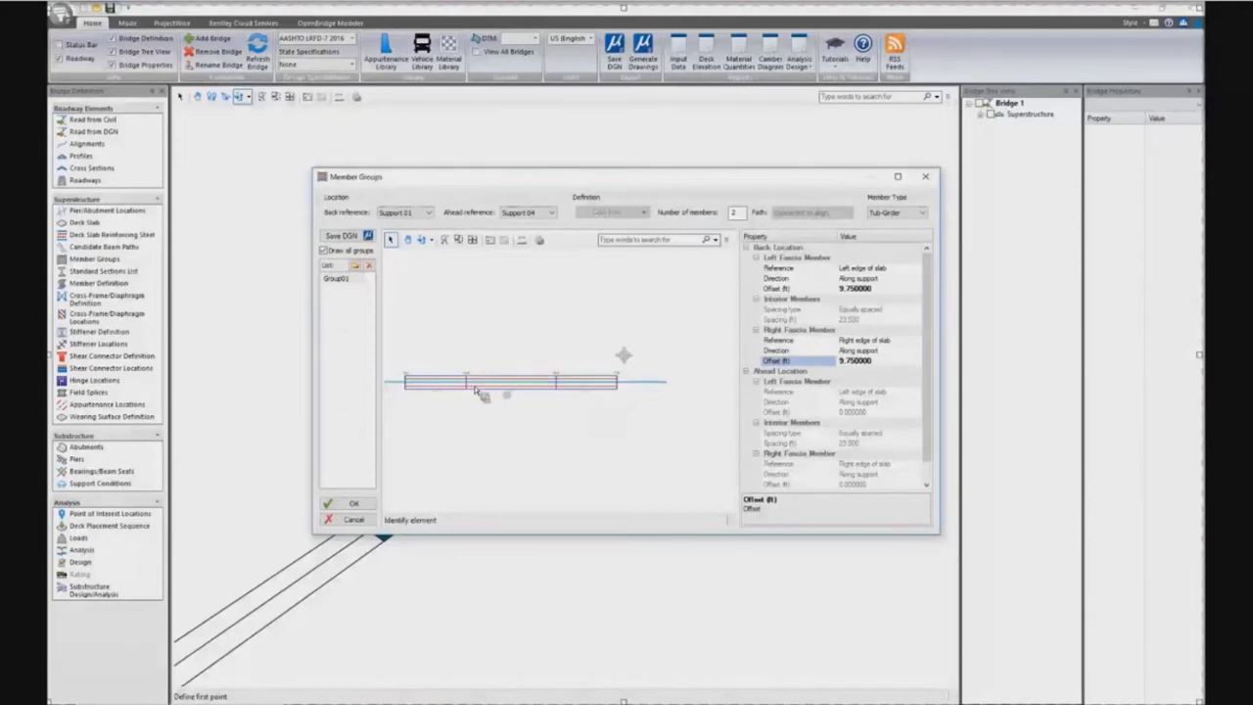
pyautogui.scroll(2, 477, 391)
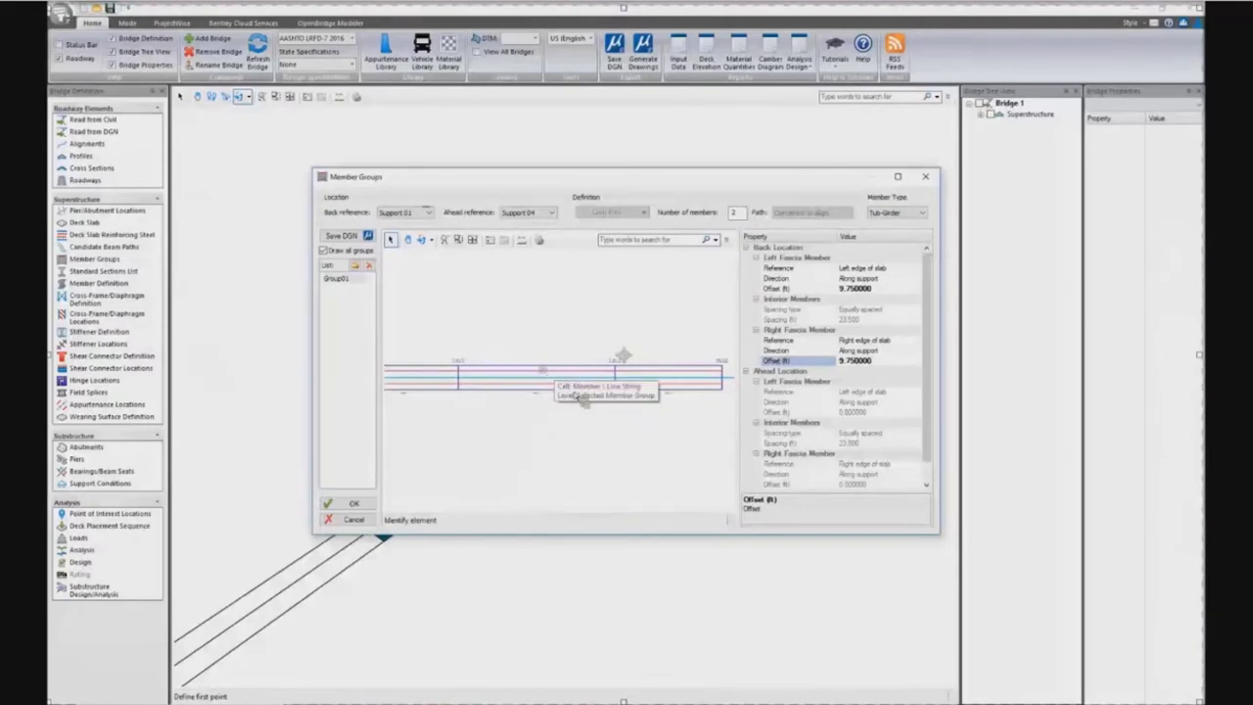
pyautogui.moveTo(572, 391); pyautogui.dragTo(579, 399, button='middle')
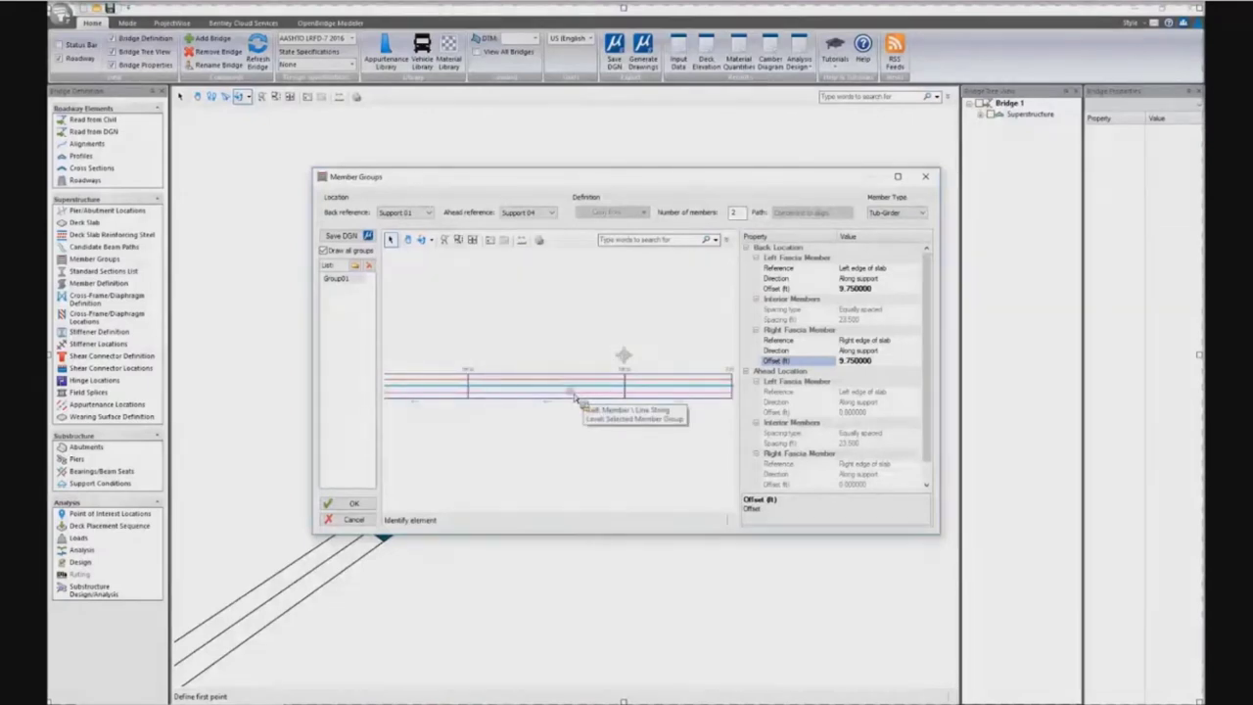
pyautogui.scroll(-2, 568, 404)
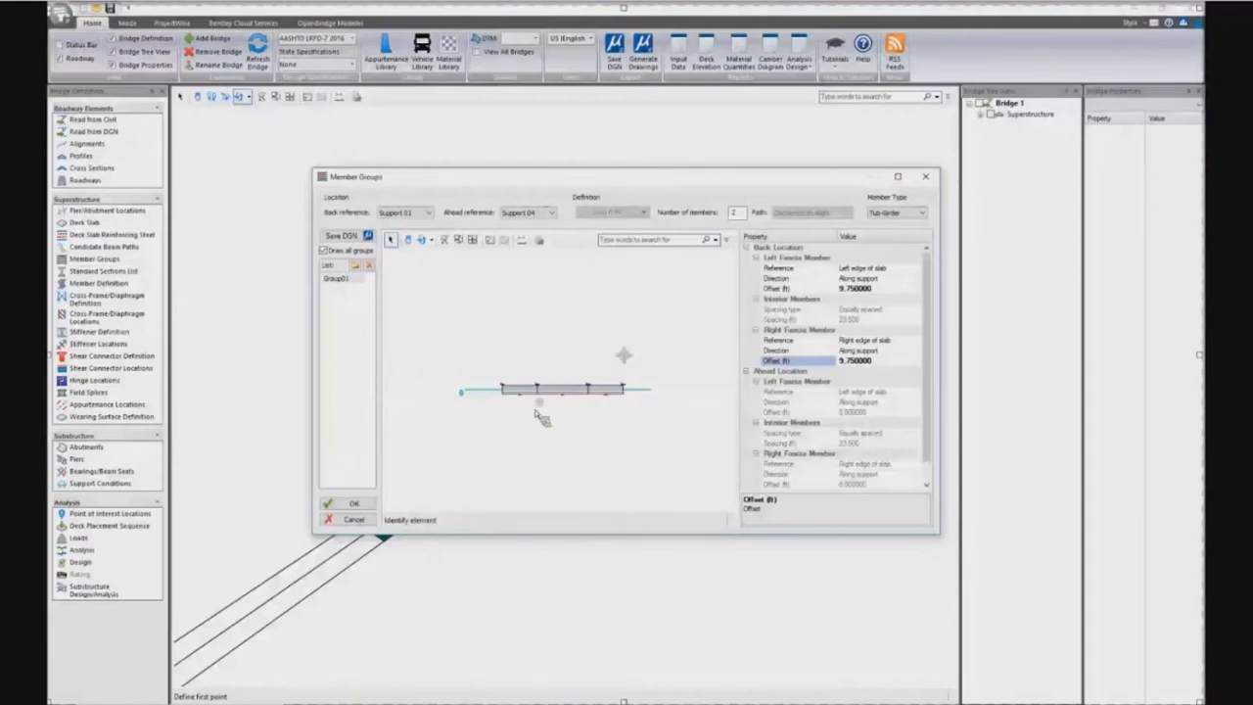
pyautogui.scroll(1, 533, 406)
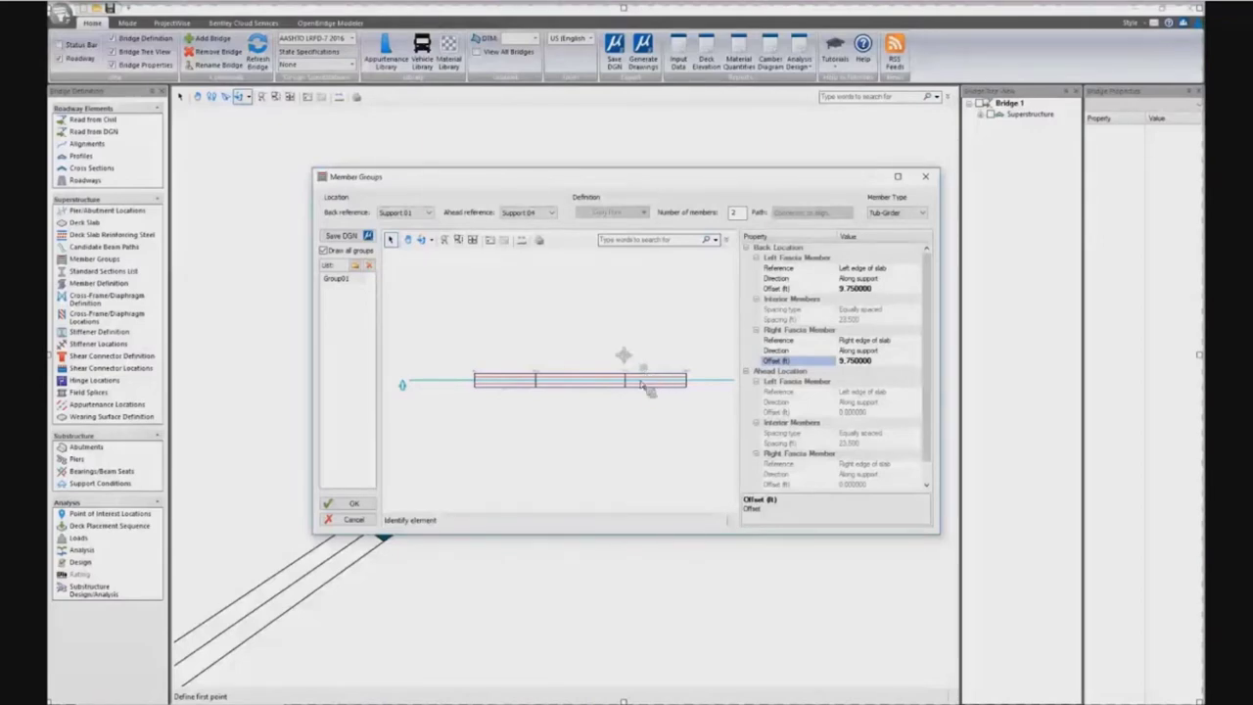
# Step: Accept the member group and open the superstructure's member definition
pyautogui.click(354, 508)
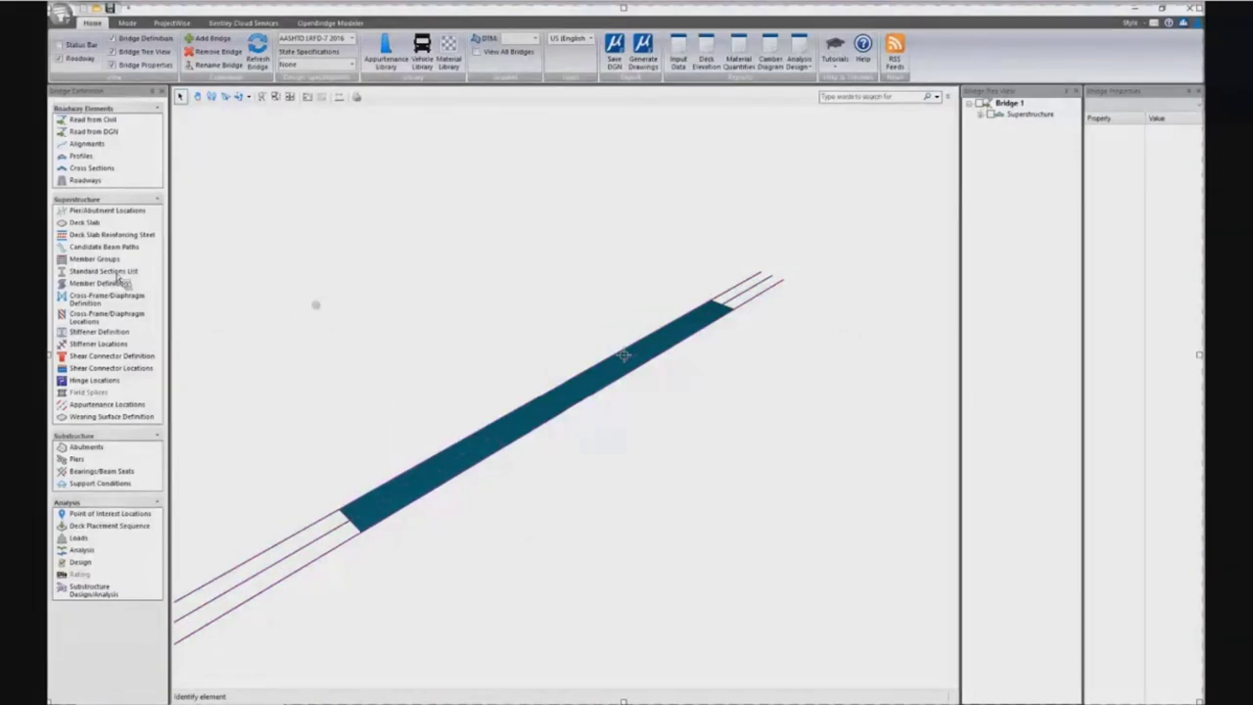
pyautogui.click(110, 285)
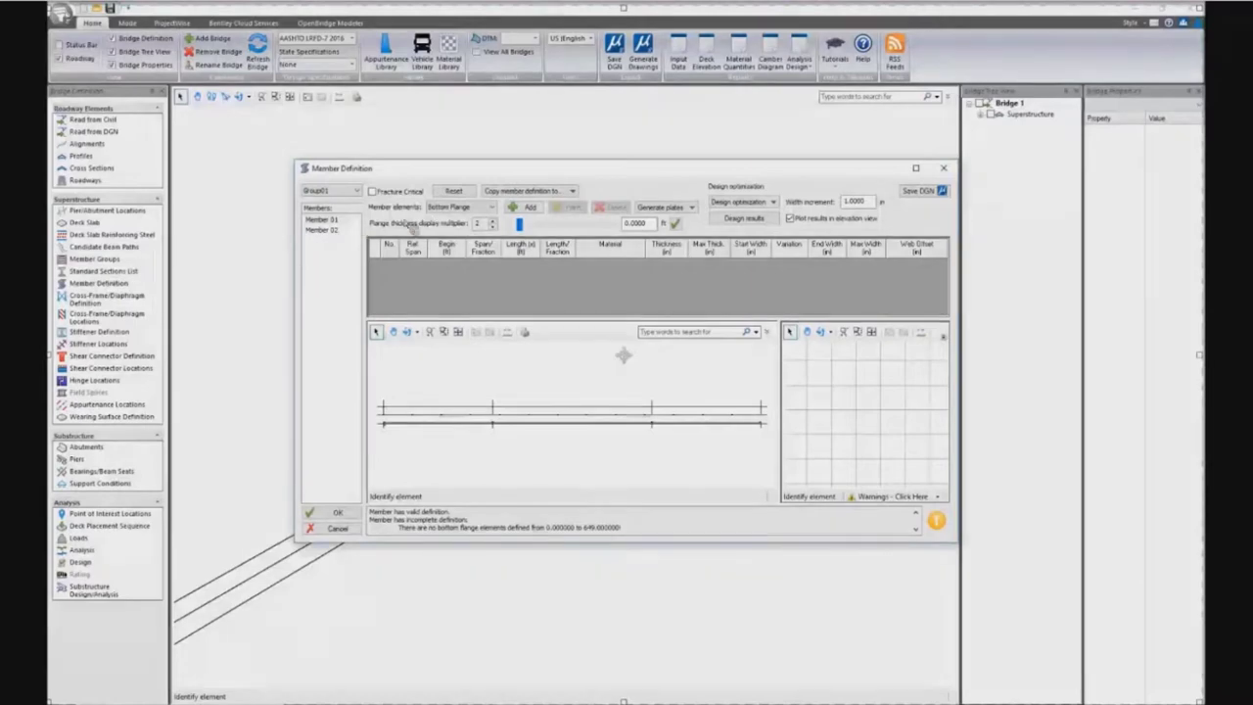
# Step: Add a Grade 36 bottom flange element for span 1 of Member 01 with a thickness of 2 in
pyautogui.click(466, 210)
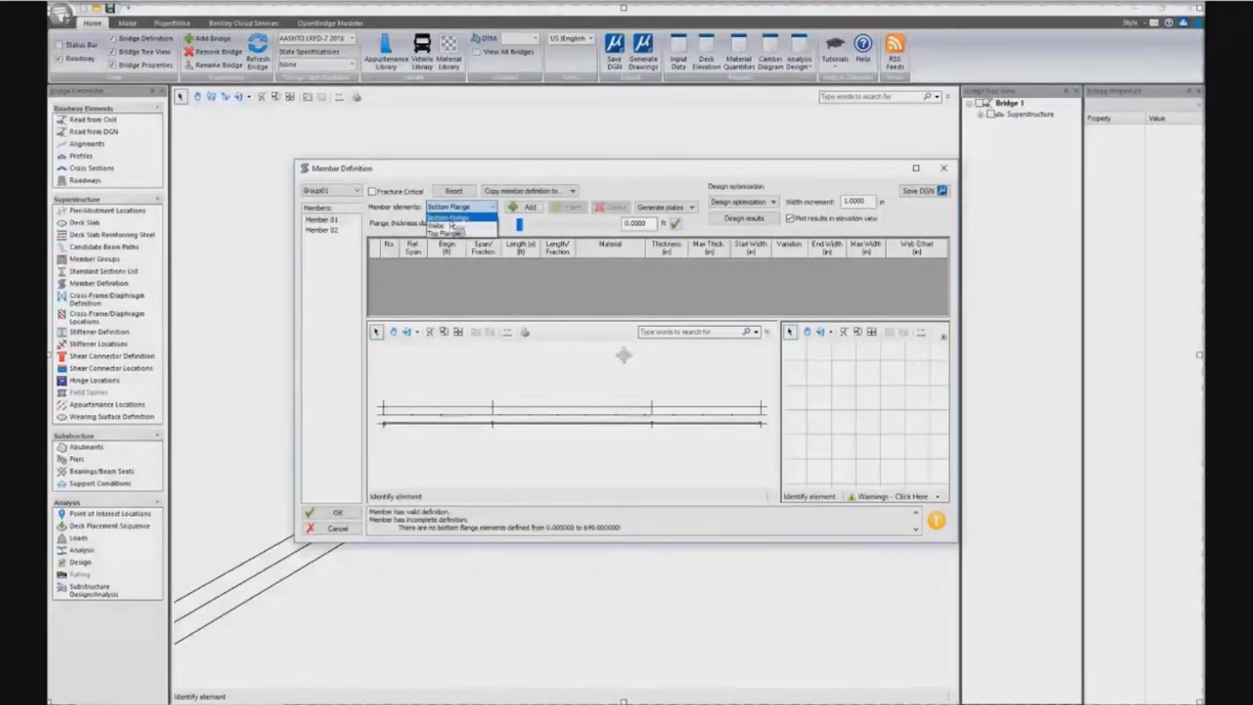
pyautogui.click(452, 216)
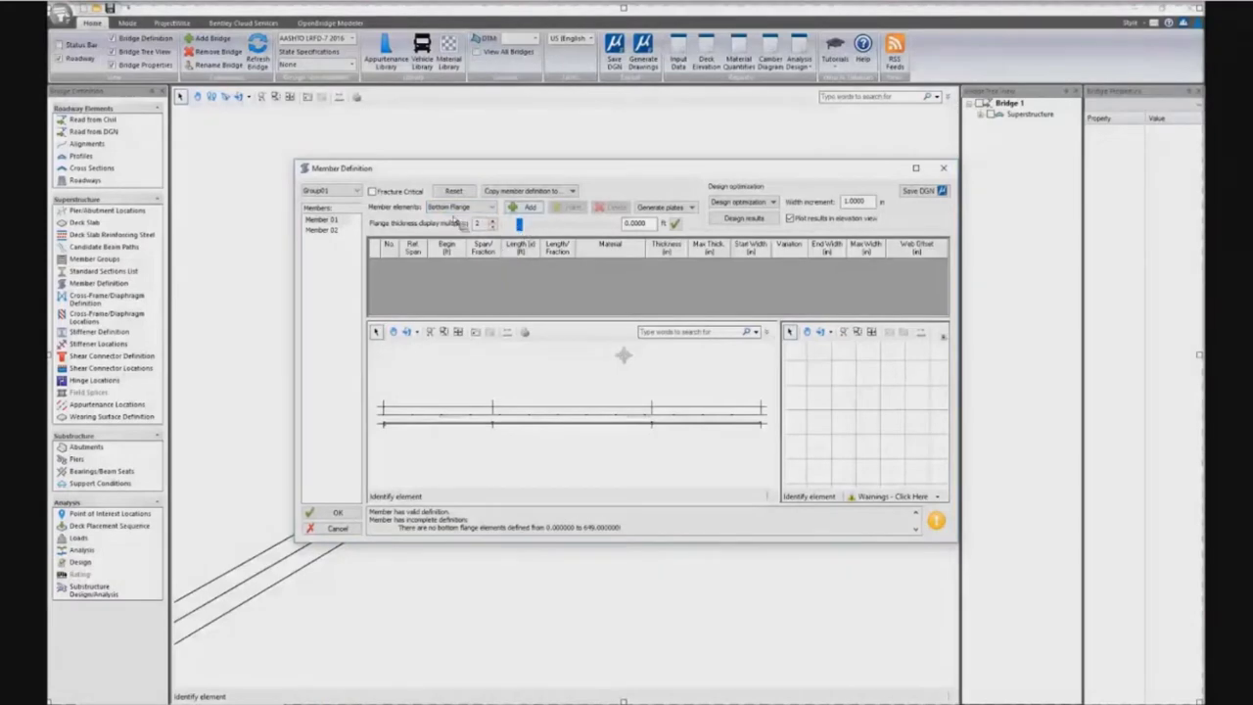
pyautogui.click(527, 208)
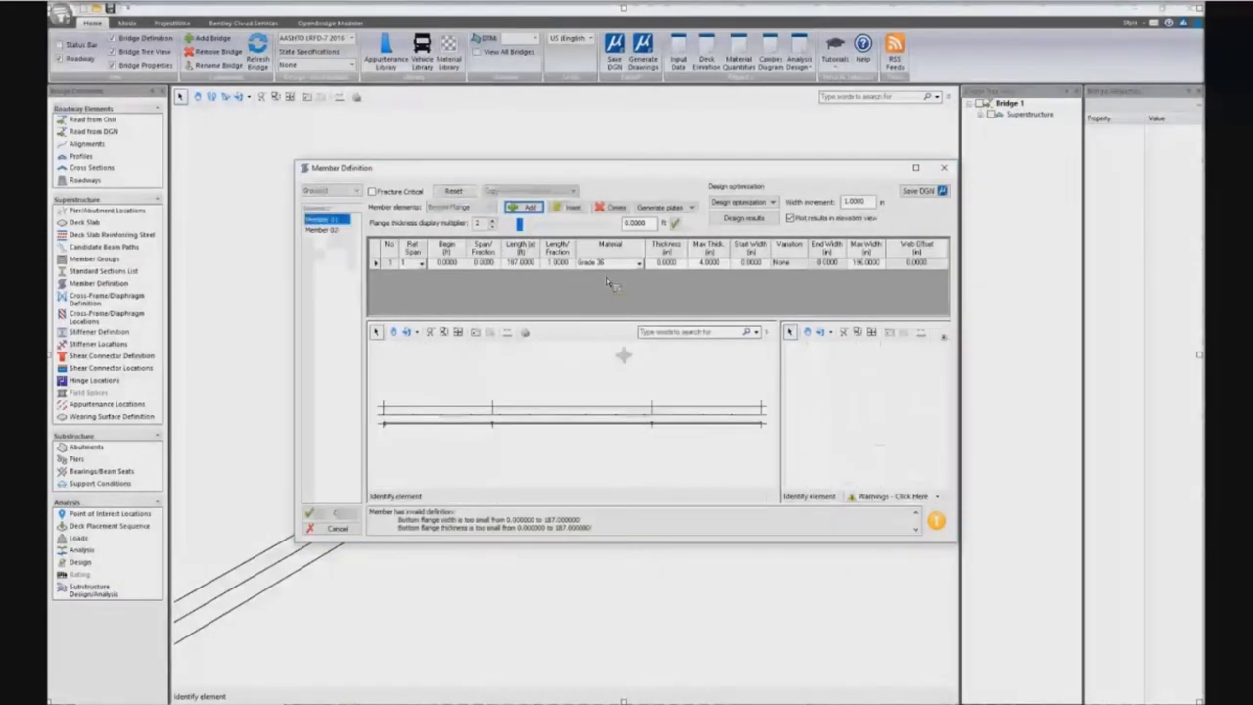
pyautogui.click(674, 265)
pyautogui.write('4')
pyautogui.press('Return')
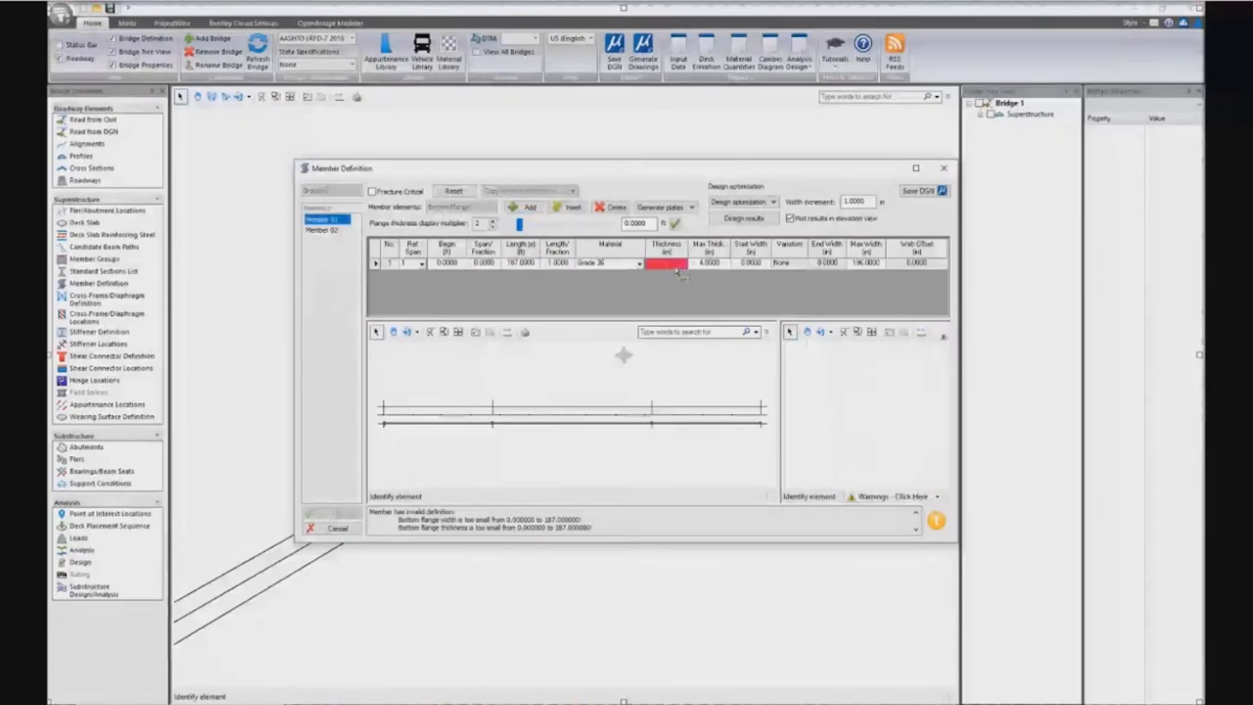
pyautogui.write('2.0')
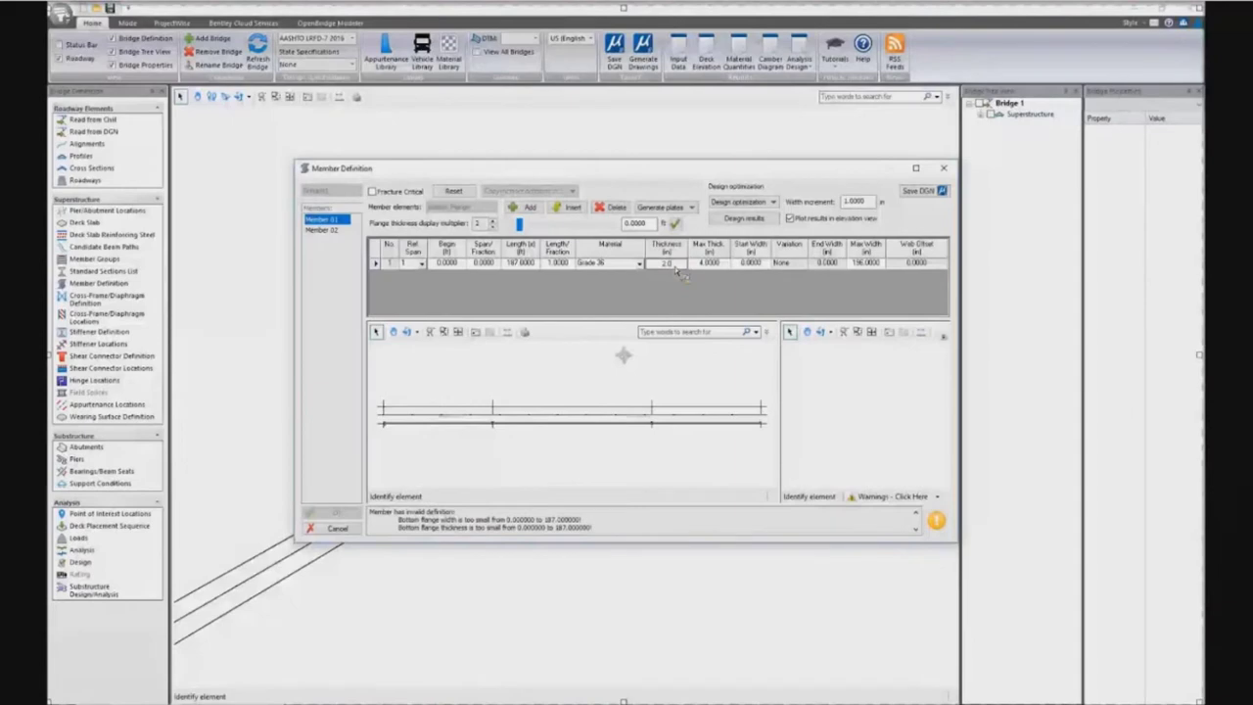
pyautogui.press('Tab')
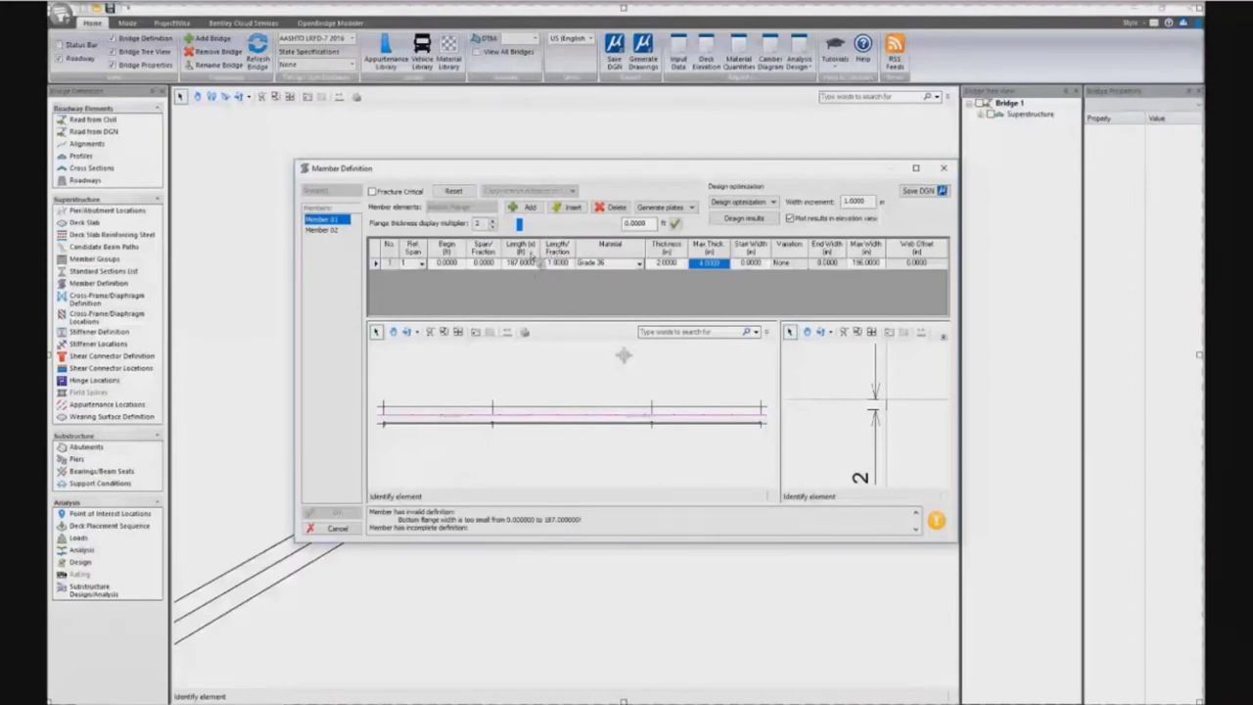
# Step: Add three more 2 in thick bottom flange elements to Member 01, the first two covering spans 2 and 3
pyautogui.click(527, 209)
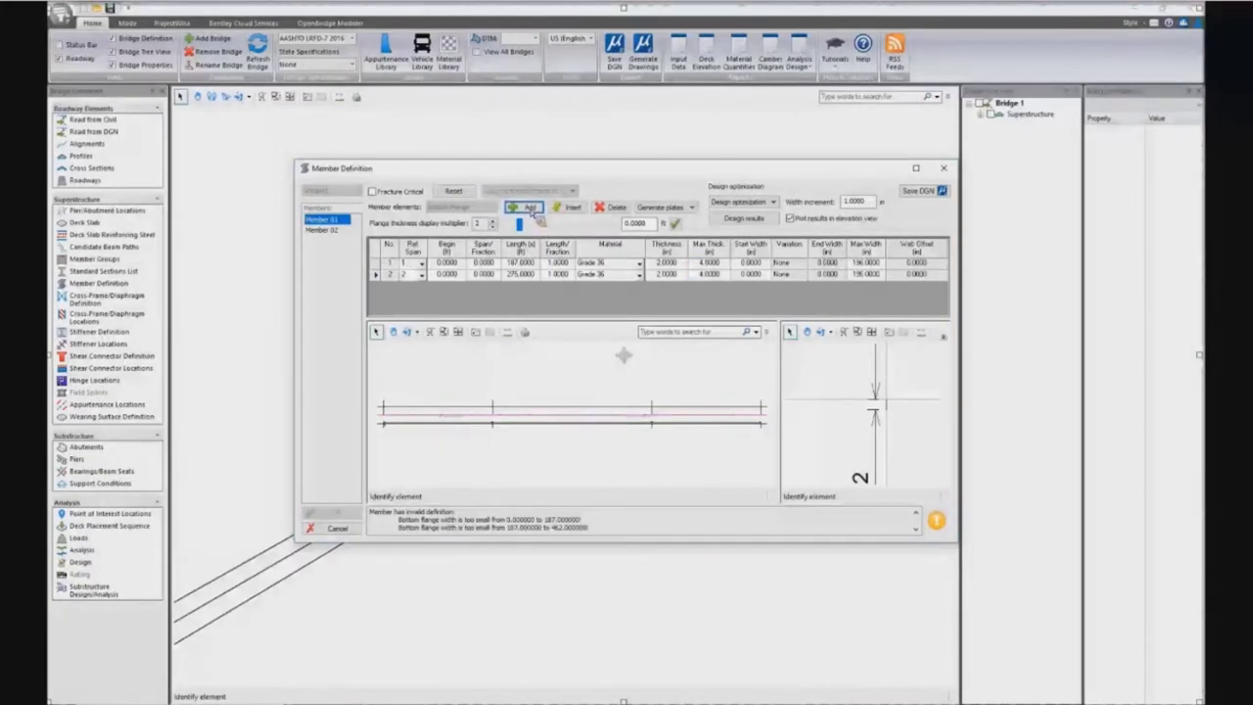
pyautogui.click(530, 209)
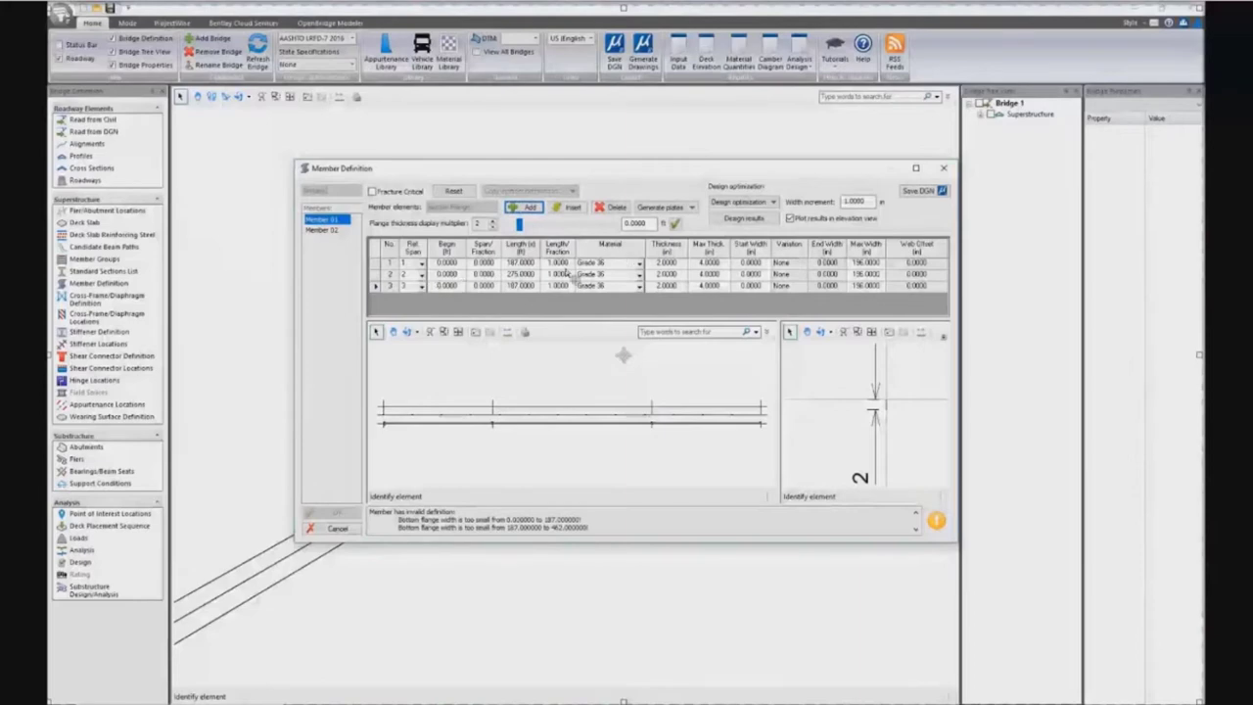
pyautogui.click(527, 209)
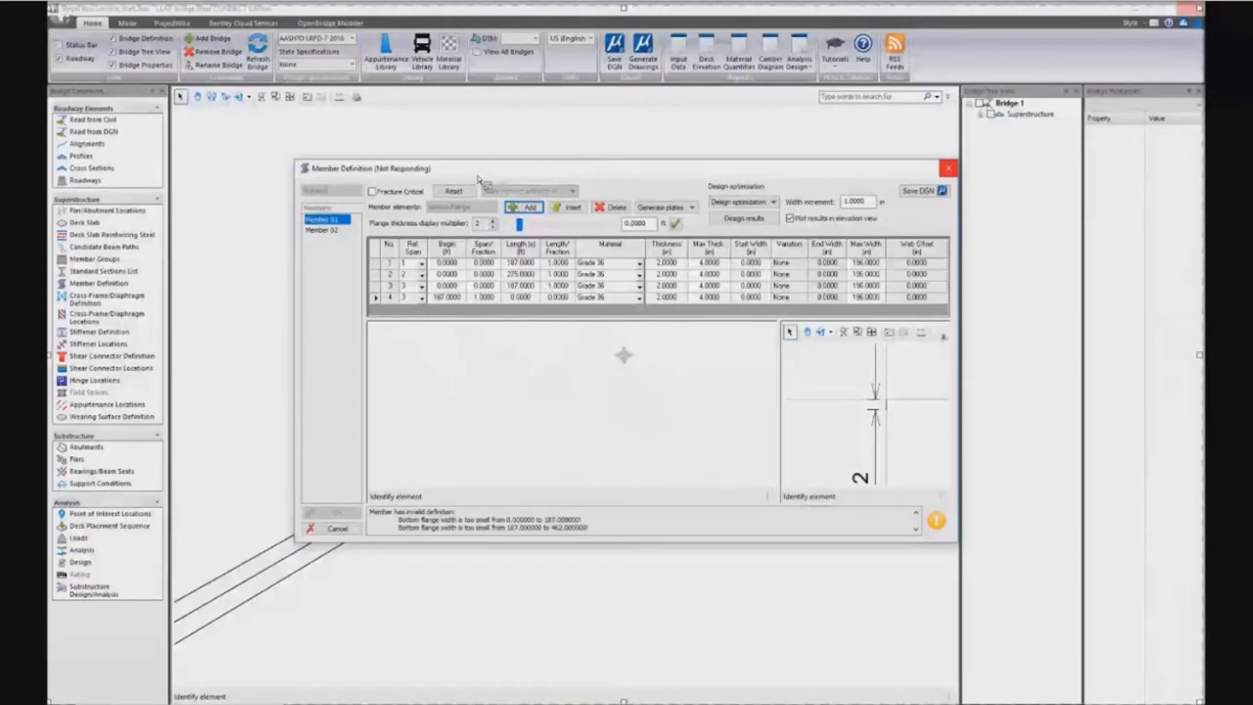
pyautogui.click(337, 529)
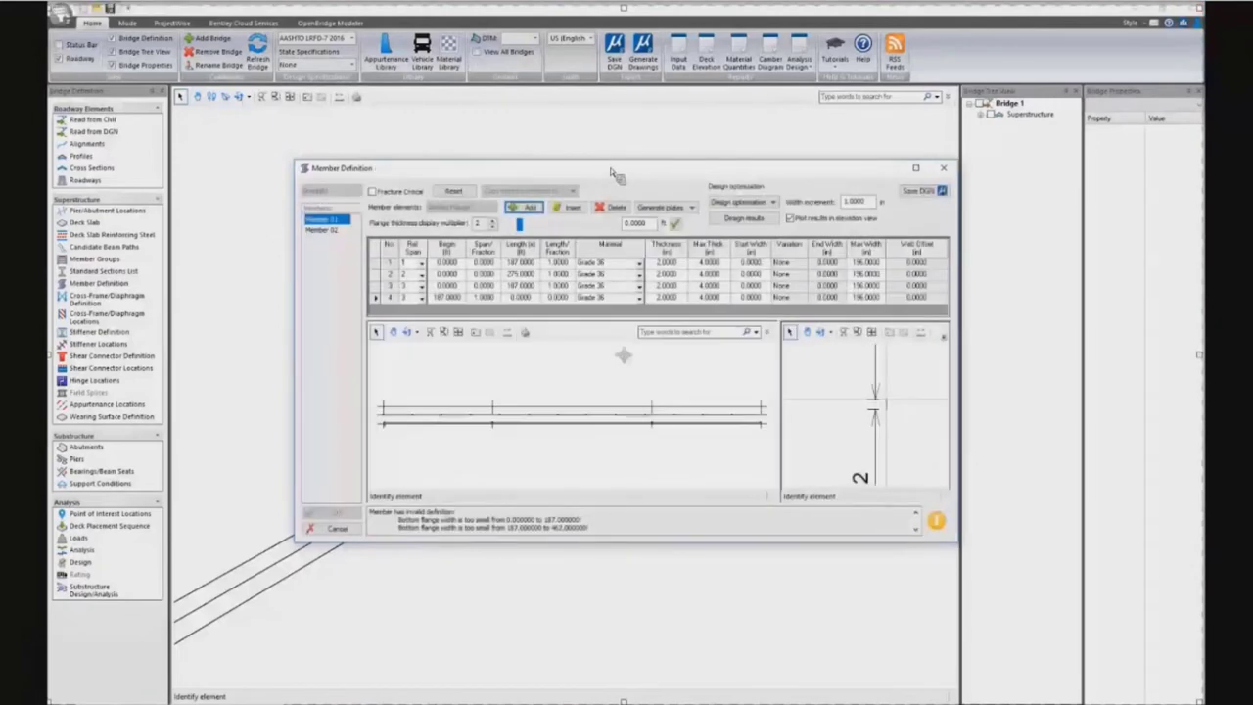
# Step: Reset Member 01 to erase all of its beam elements
pyautogui.moveTo(612, 173); pyautogui.dragTo(639, 173)
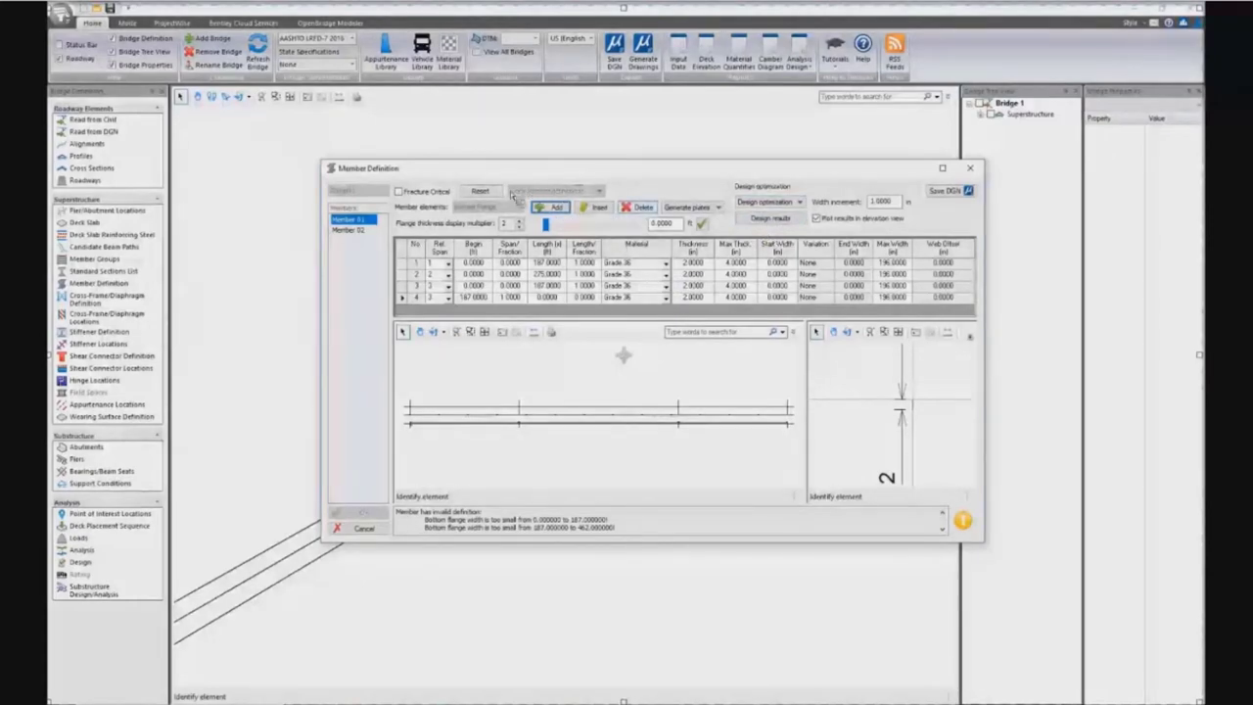
pyautogui.click(494, 193)
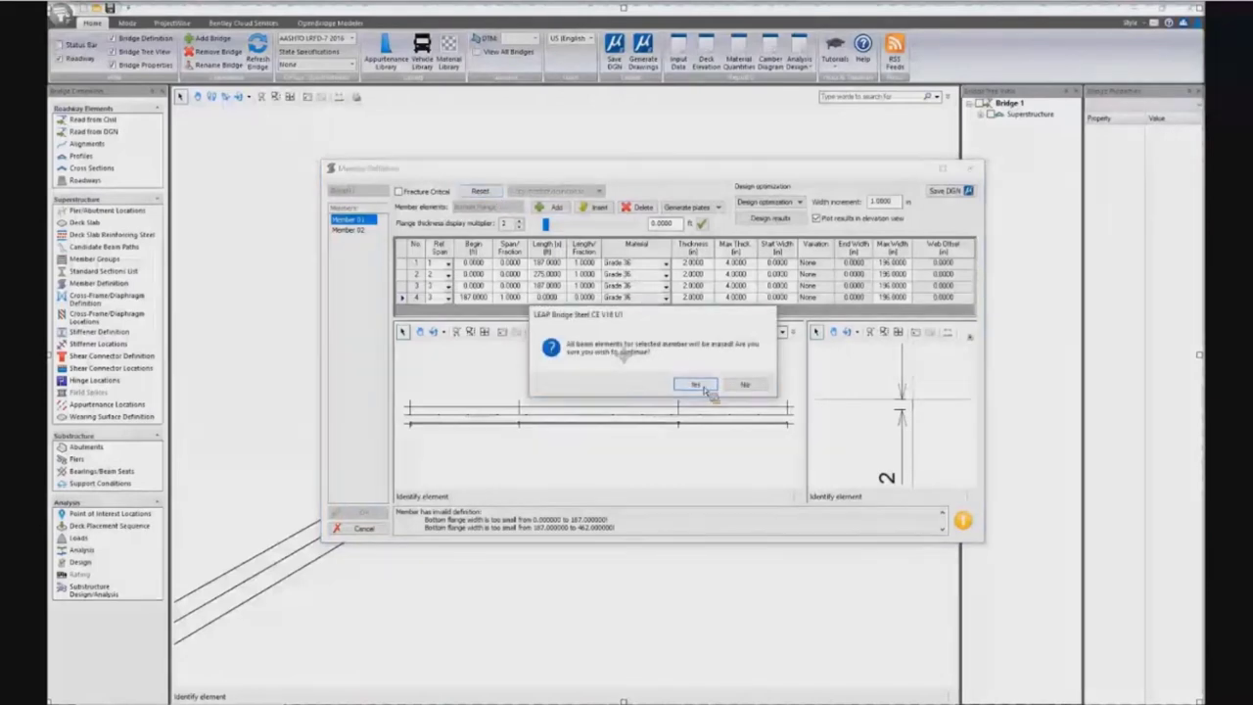
pyautogui.click(695, 385)
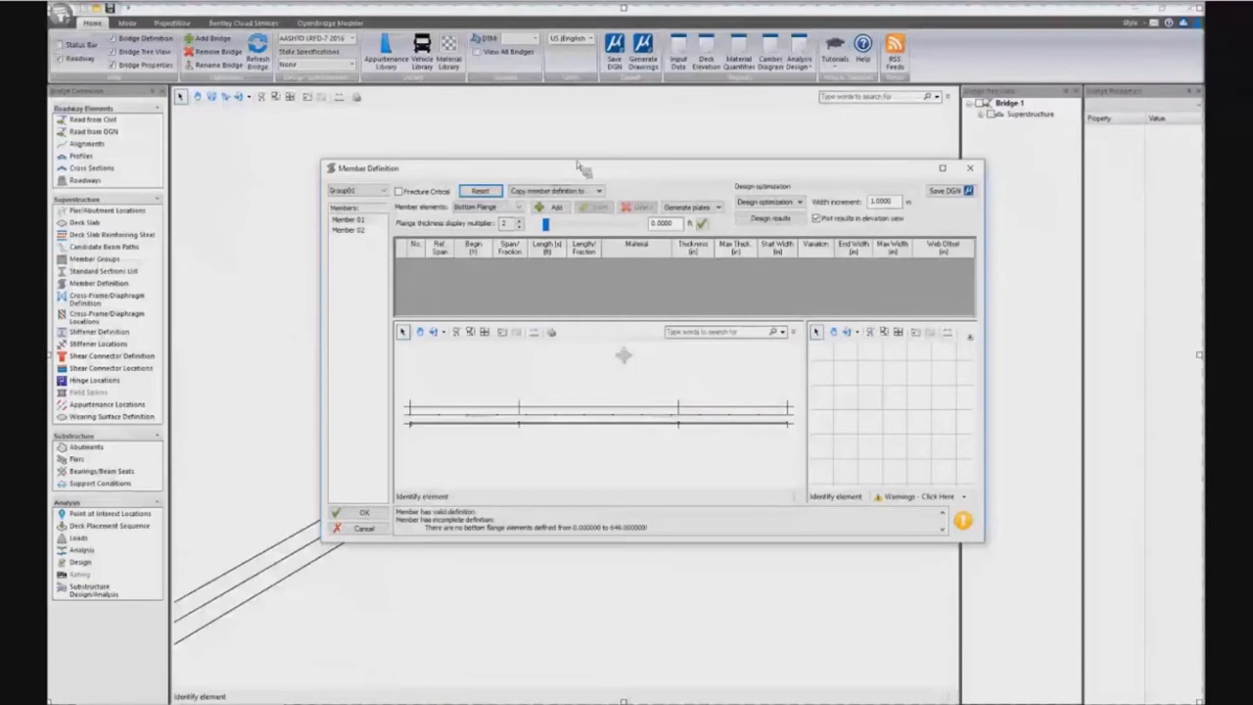
pyautogui.moveTo(582, 168); pyautogui.dragTo(571, 166)
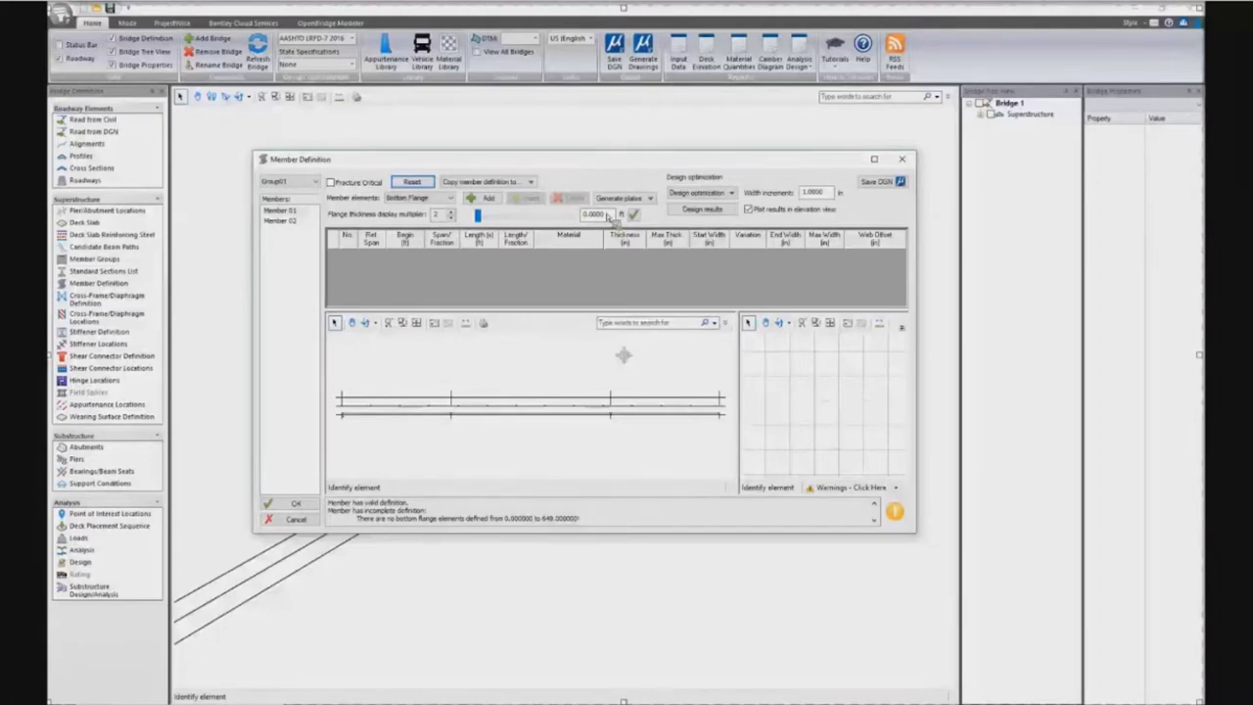
# Step: Generate plates for the members in all groups, agreeing to reset existing elements and accepting the proposed initial plate properties
pyautogui.click(293, 224)
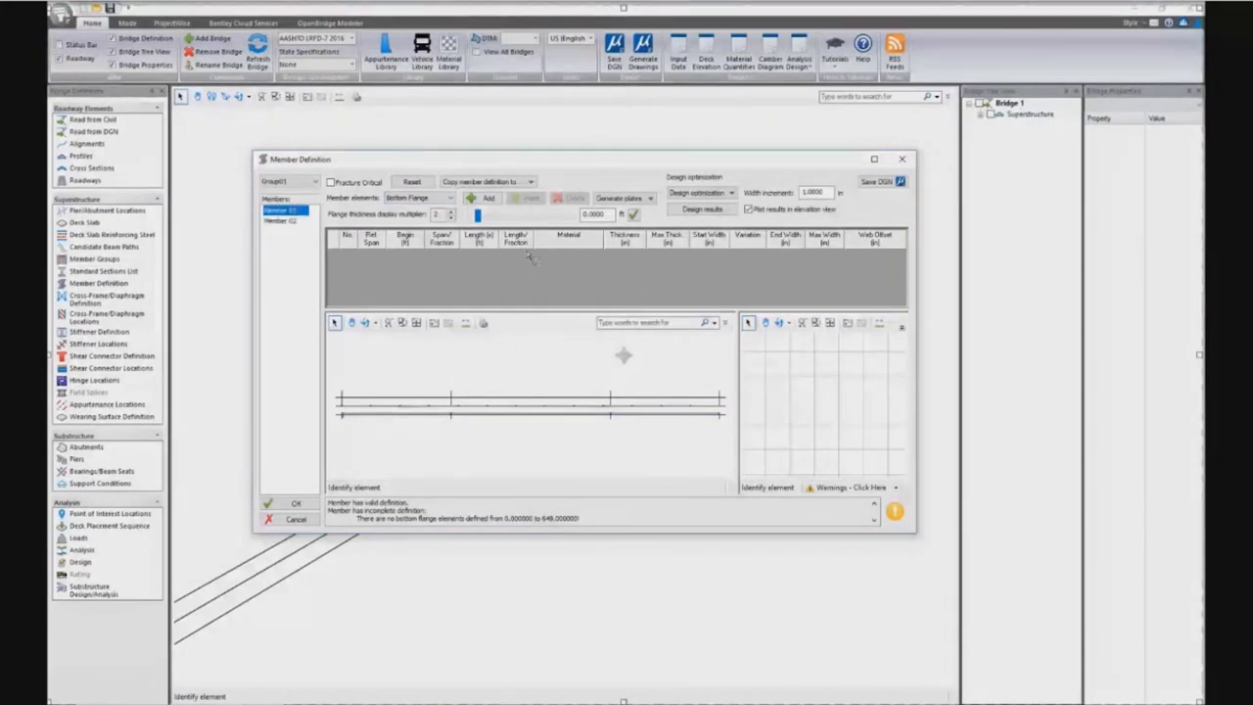
pyautogui.click(650, 199)
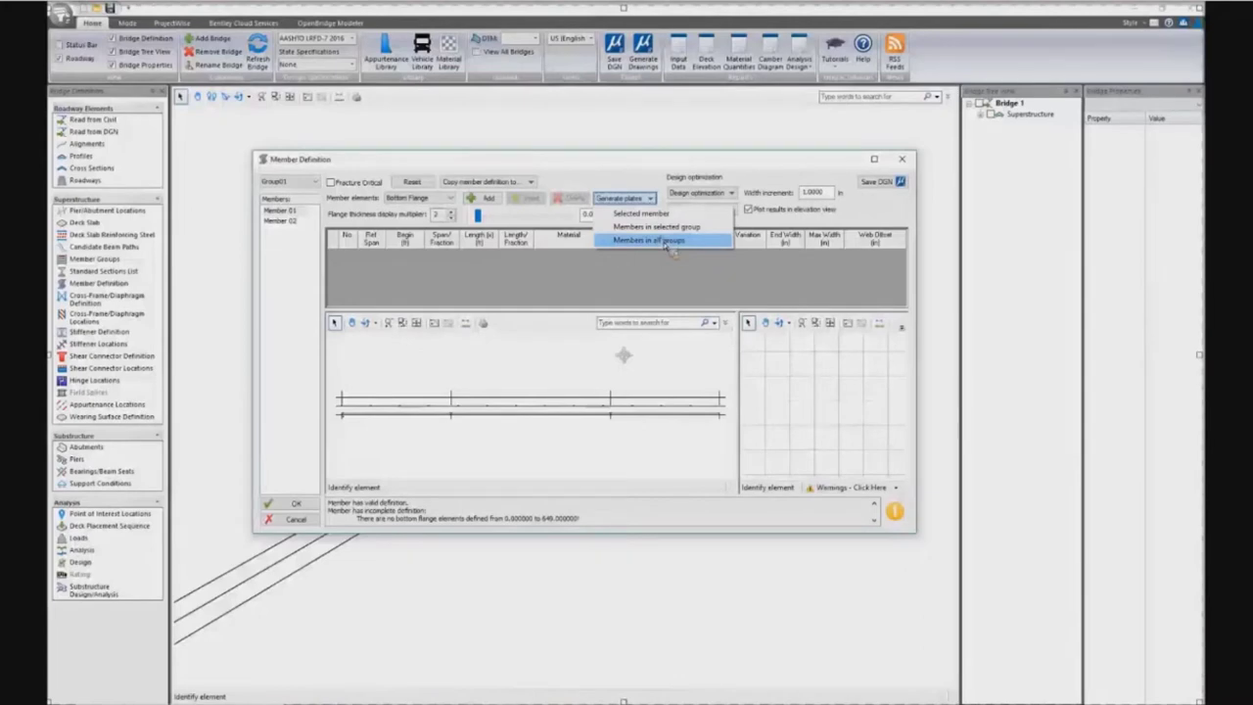
pyautogui.click(654, 241)
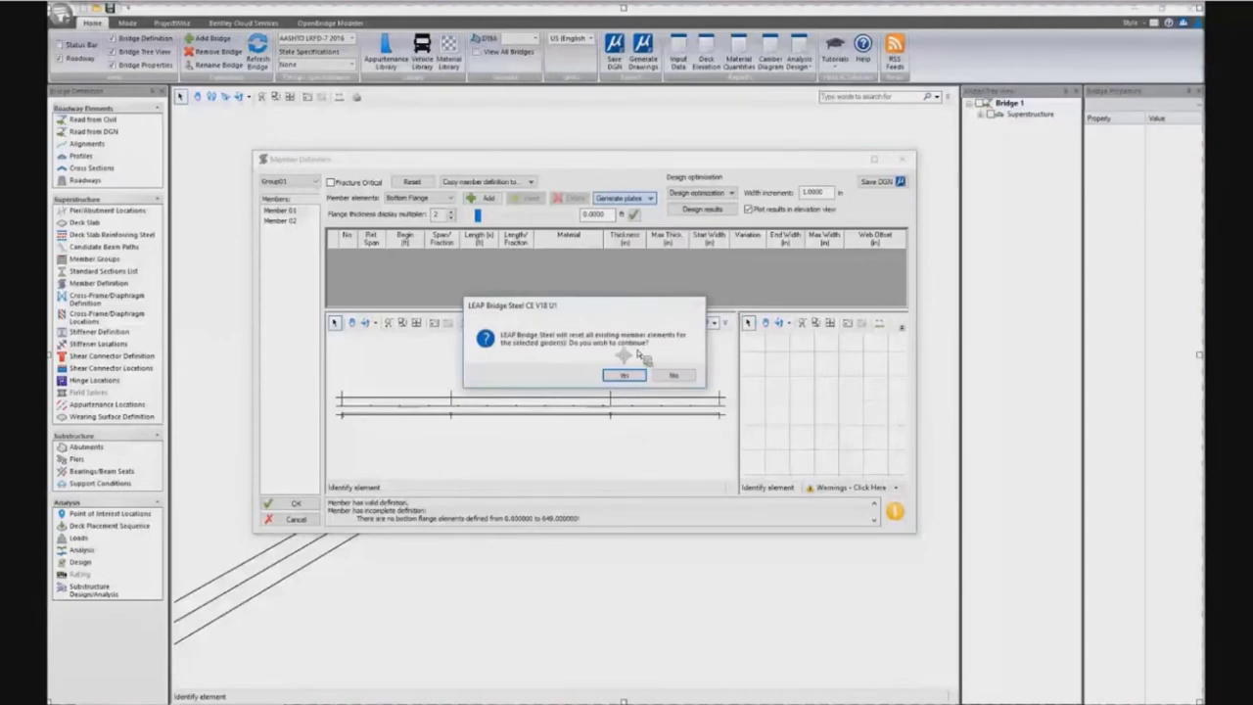
pyautogui.click(626, 377)
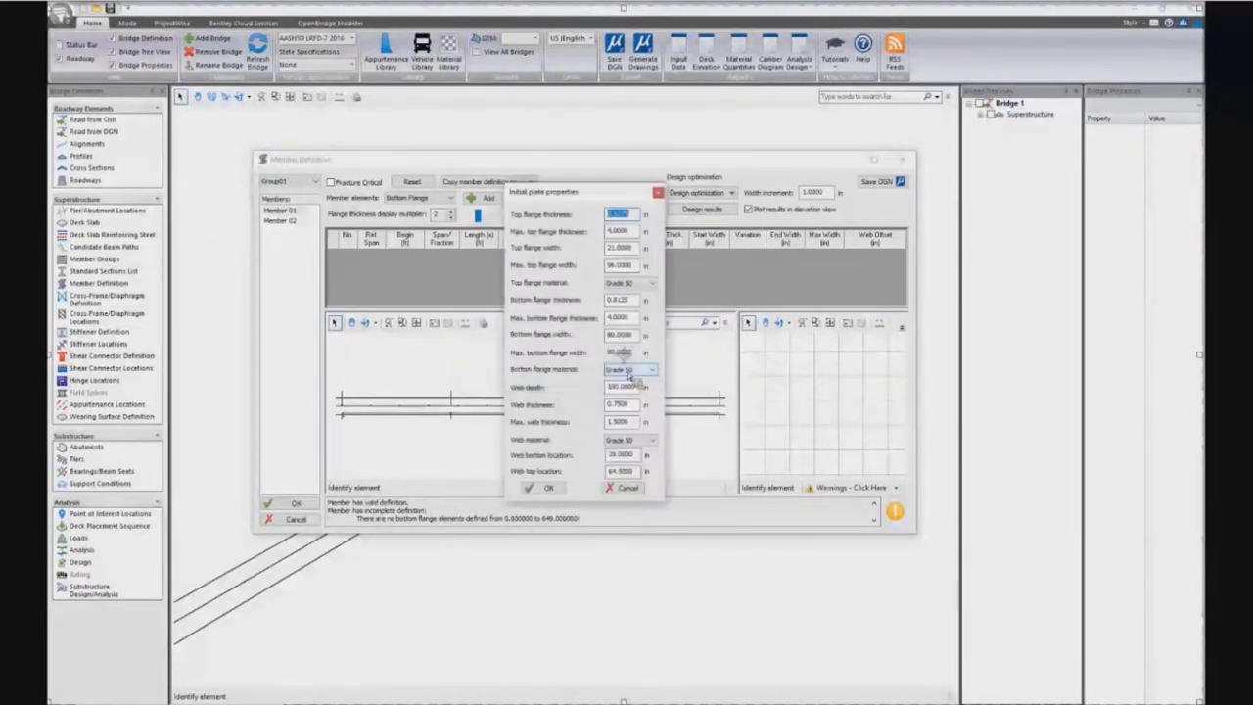
pyautogui.click(633, 223)
pyautogui.moveTo(638, 227); pyautogui.dragTo(603, 230)
pyautogui.press('Tab')
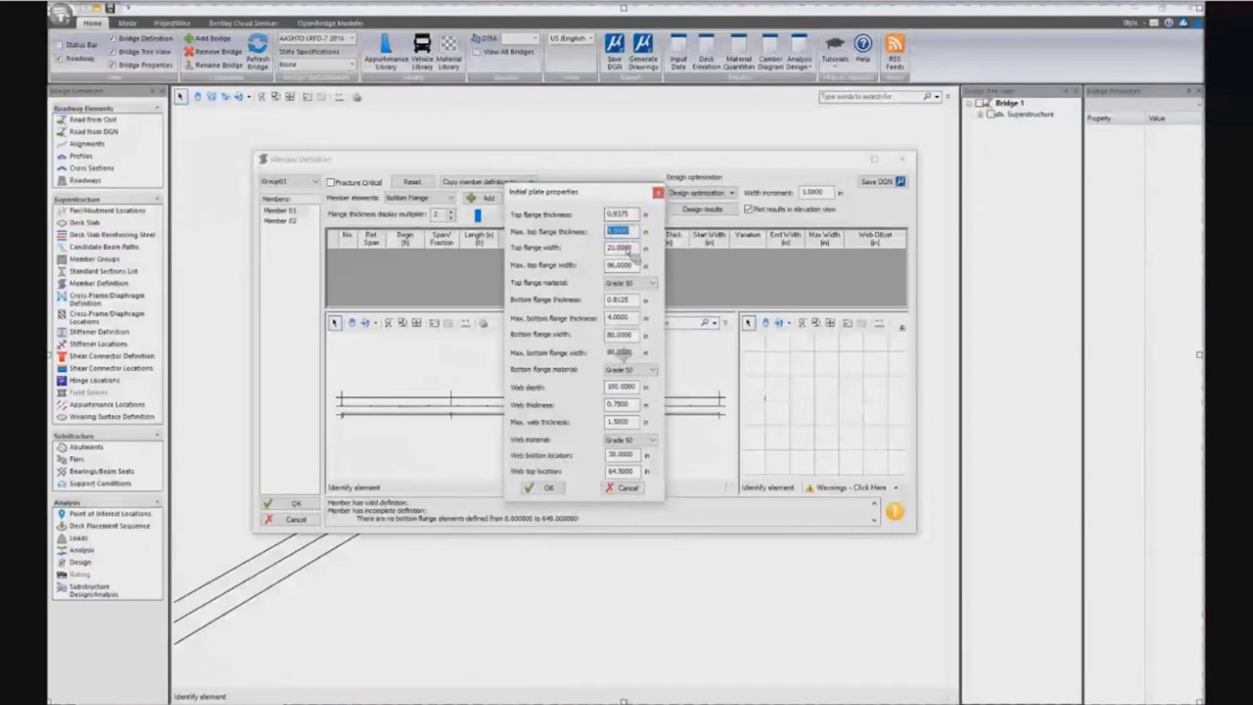
pyautogui.press('Tab')
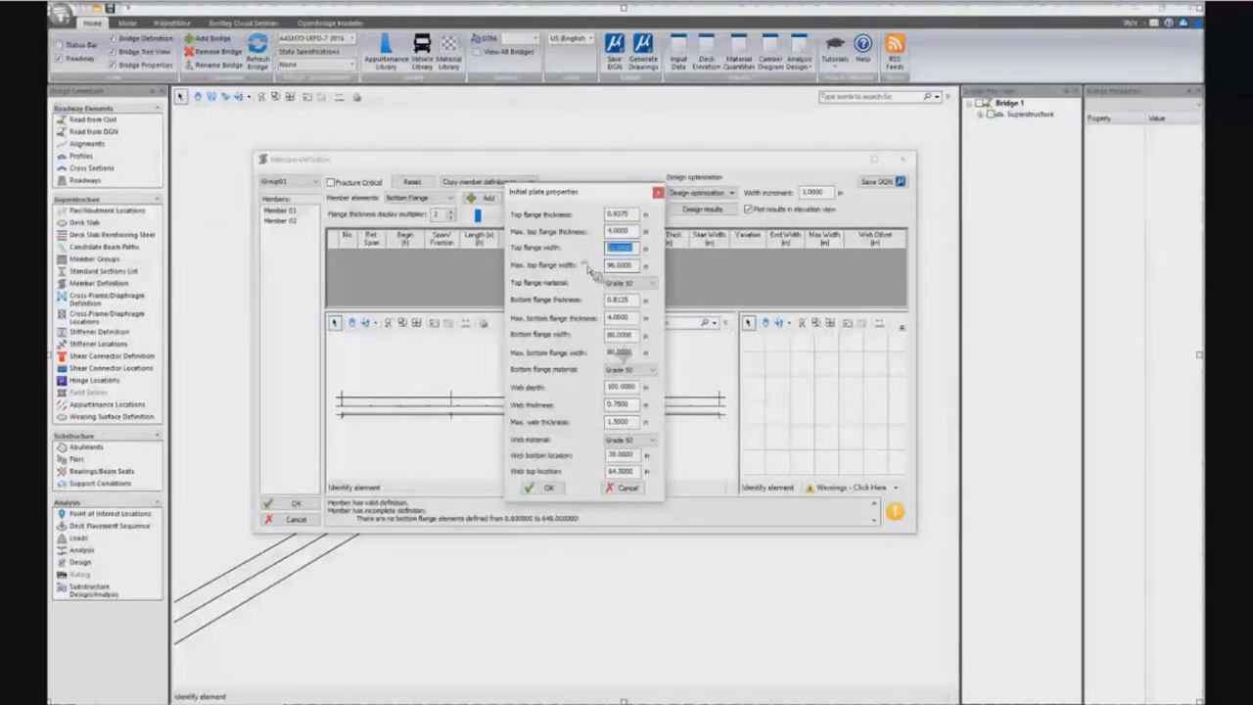
pyautogui.press('Tab')
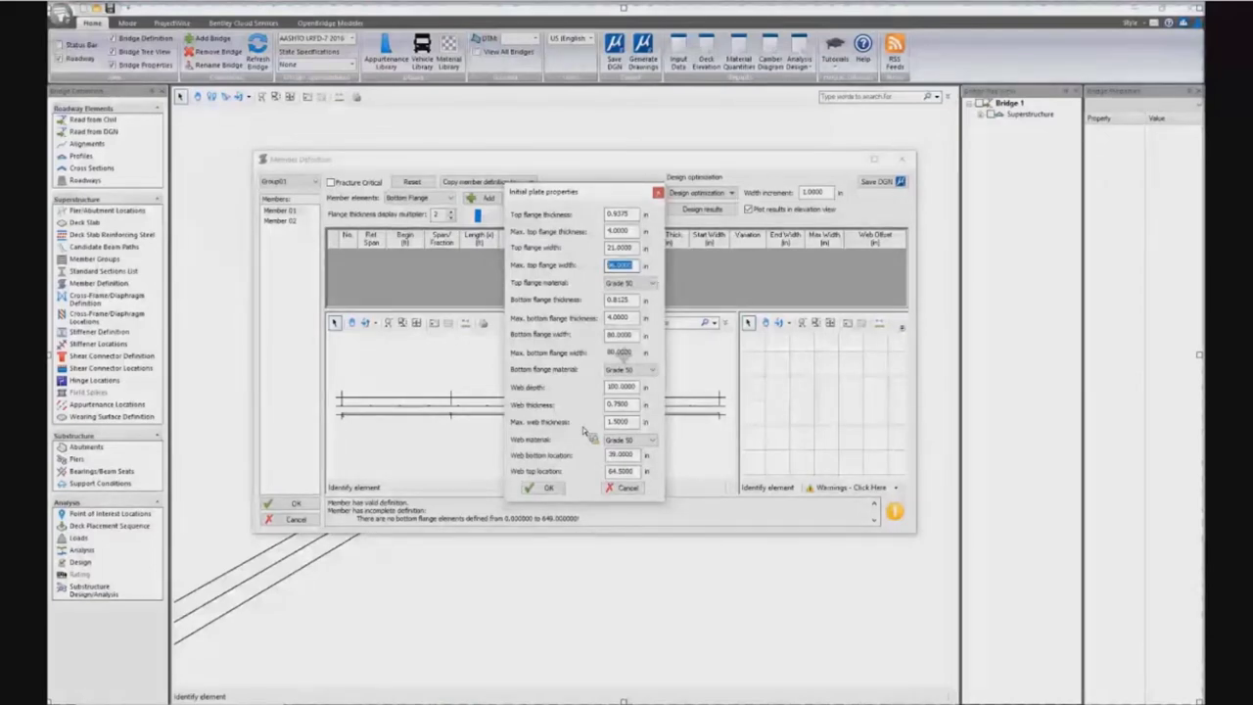
pyautogui.click(551, 490)
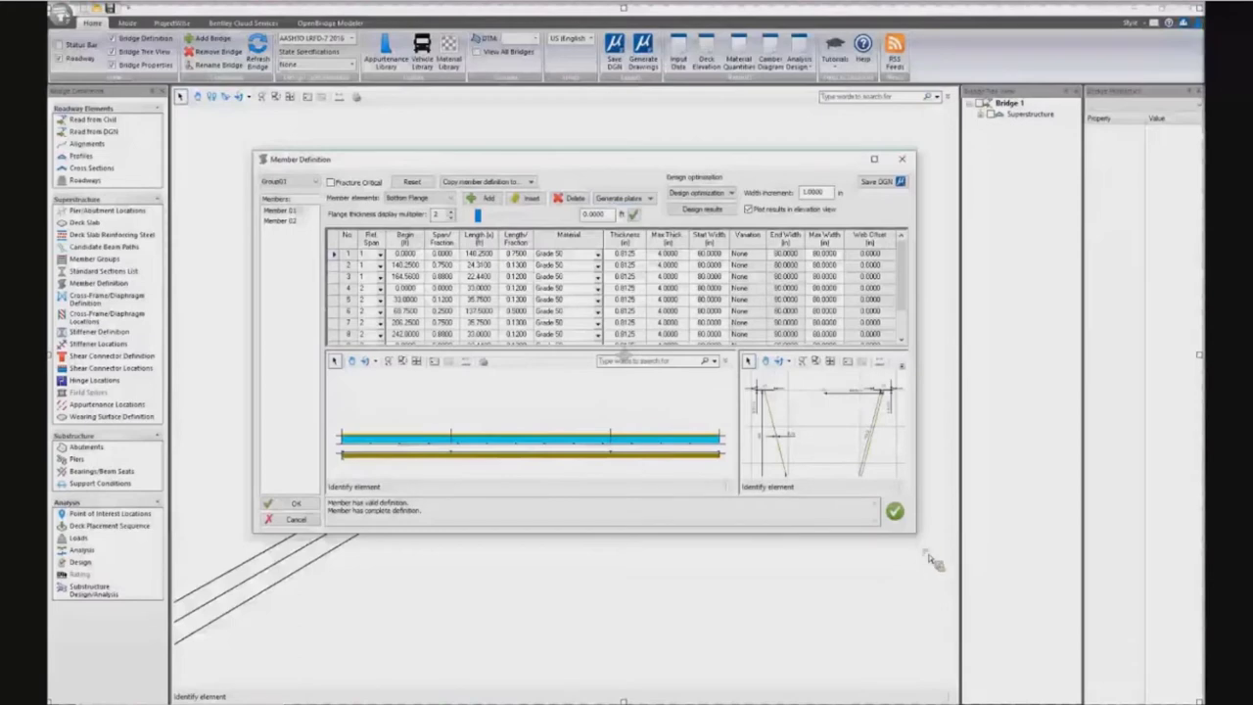
# Step: Enlarge the Member Definition dialog and examine the tub girder's cross-section, including its web and bottom flange dimensions
pyautogui.moveTo(955, 619); pyautogui.dragTo(952, 615)
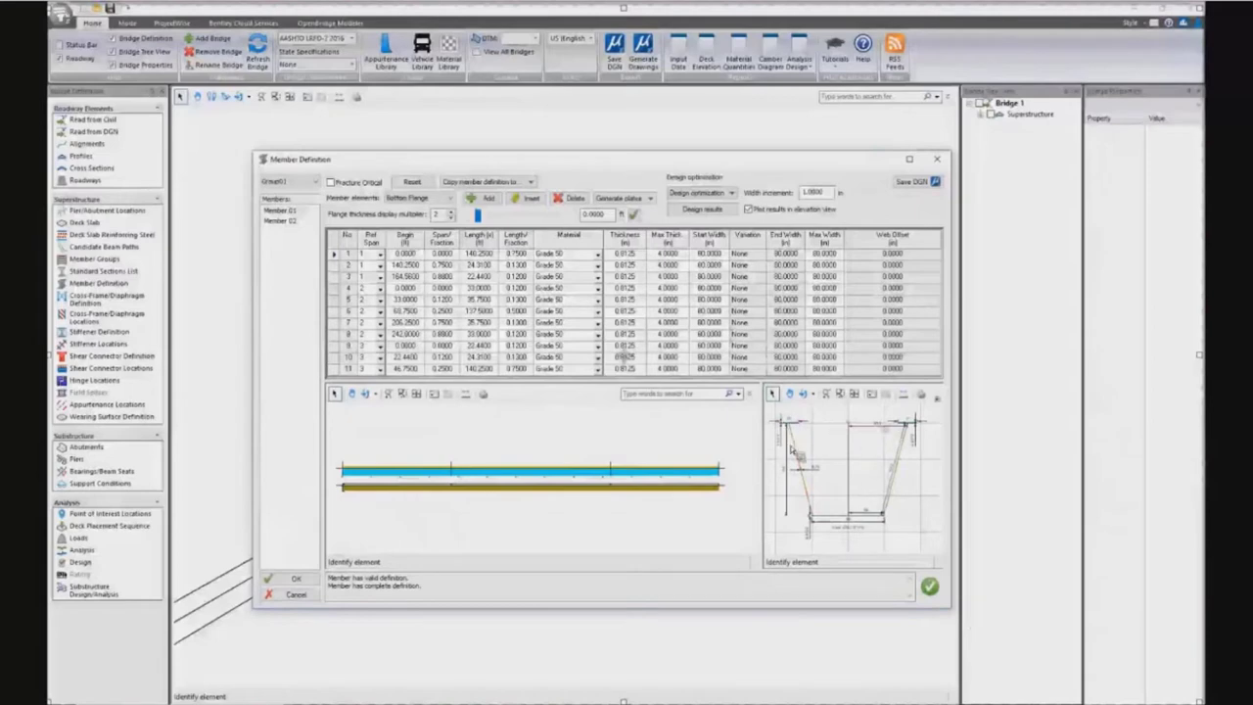
pyautogui.click(809, 499)
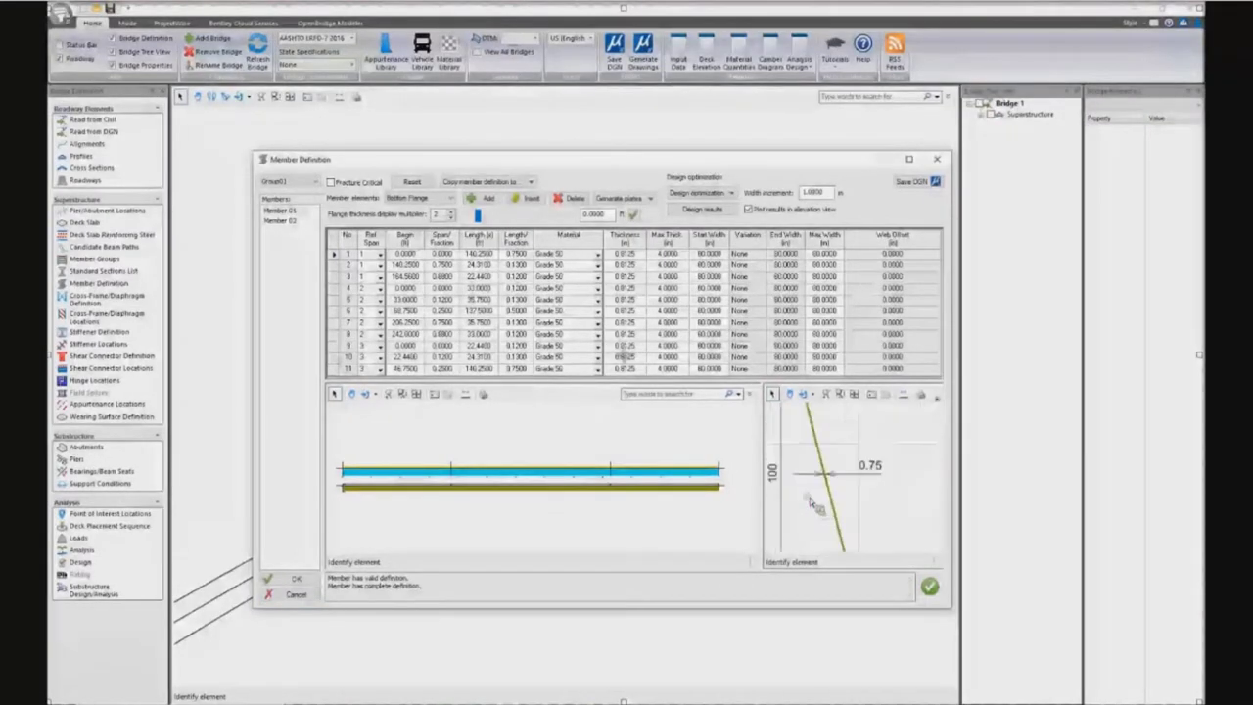
pyautogui.scroll(-3, 810, 503)
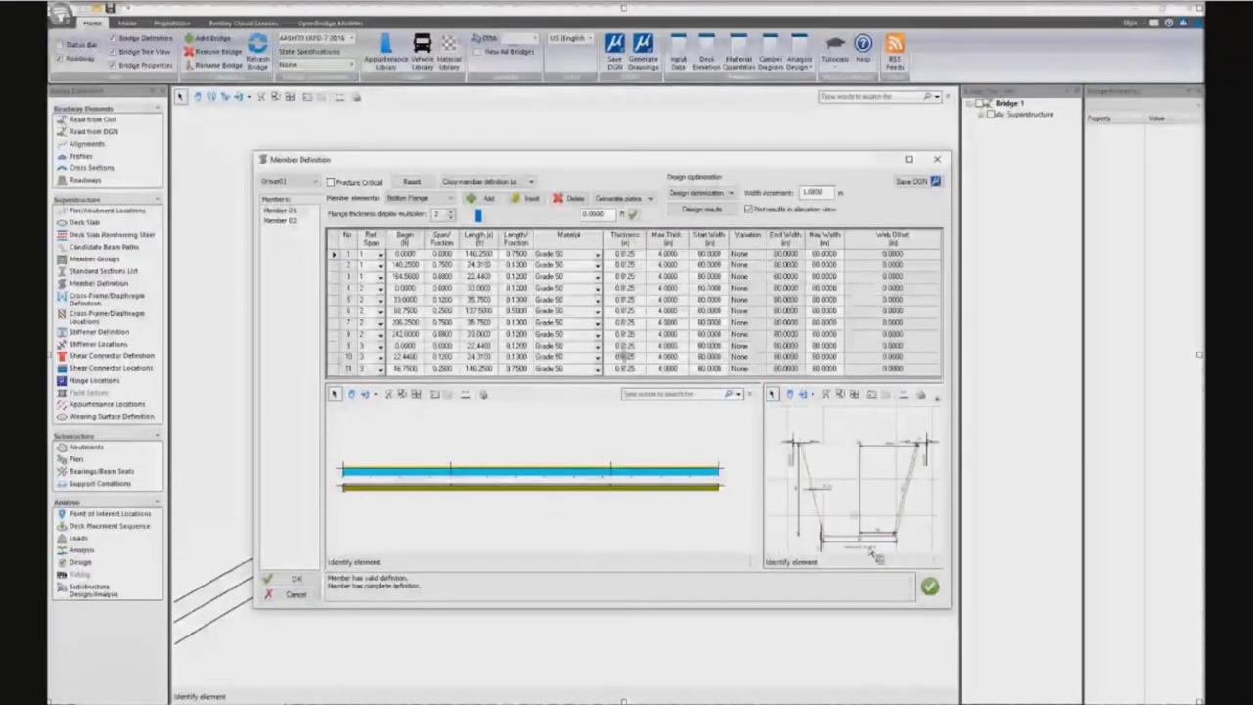
pyautogui.click(874, 553)
pyautogui.scroll(2, 879, 535)
pyautogui.scroll(-2, 879, 535)
pyautogui.click(903, 492)
pyautogui.scroll(-2, 894, 482)
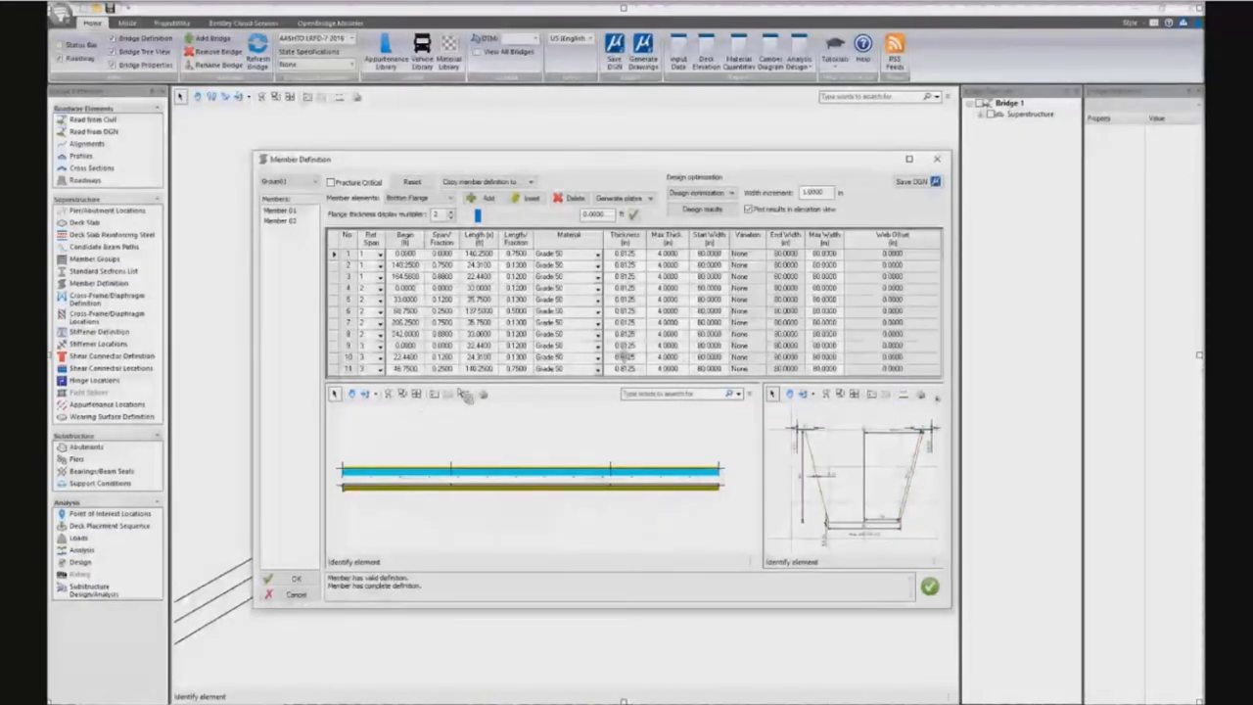
pyautogui.moveTo(462, 387); pyautogui.dragTo(467, 405)
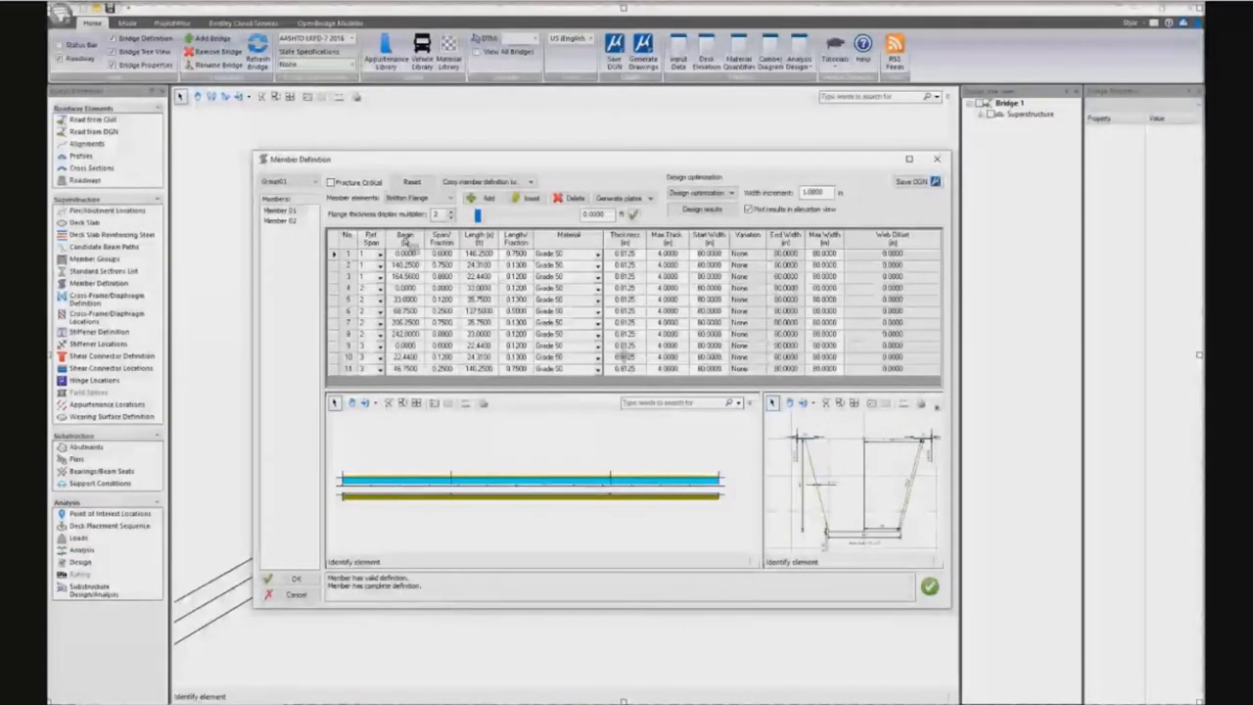
# Step: Review the generated web and top flange elements, check Member 02, and accept the member definition
pyautogui.click(431, 199)
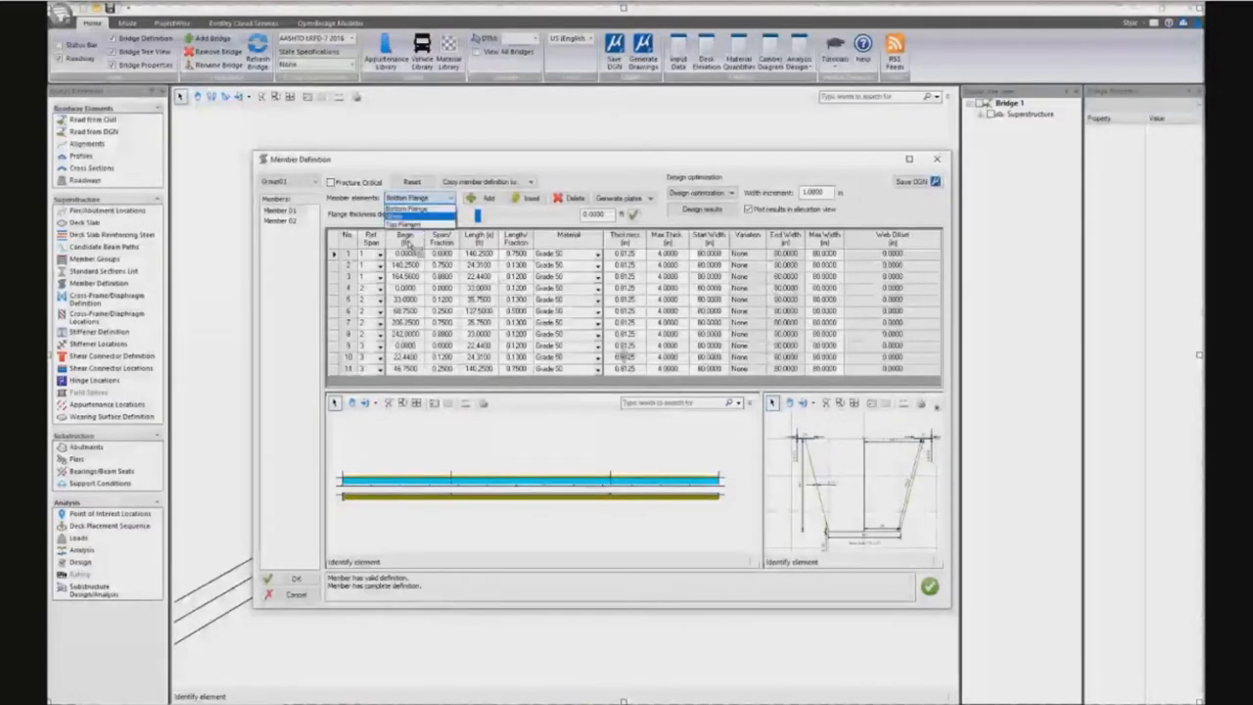
pyautogui.click(409, 209)
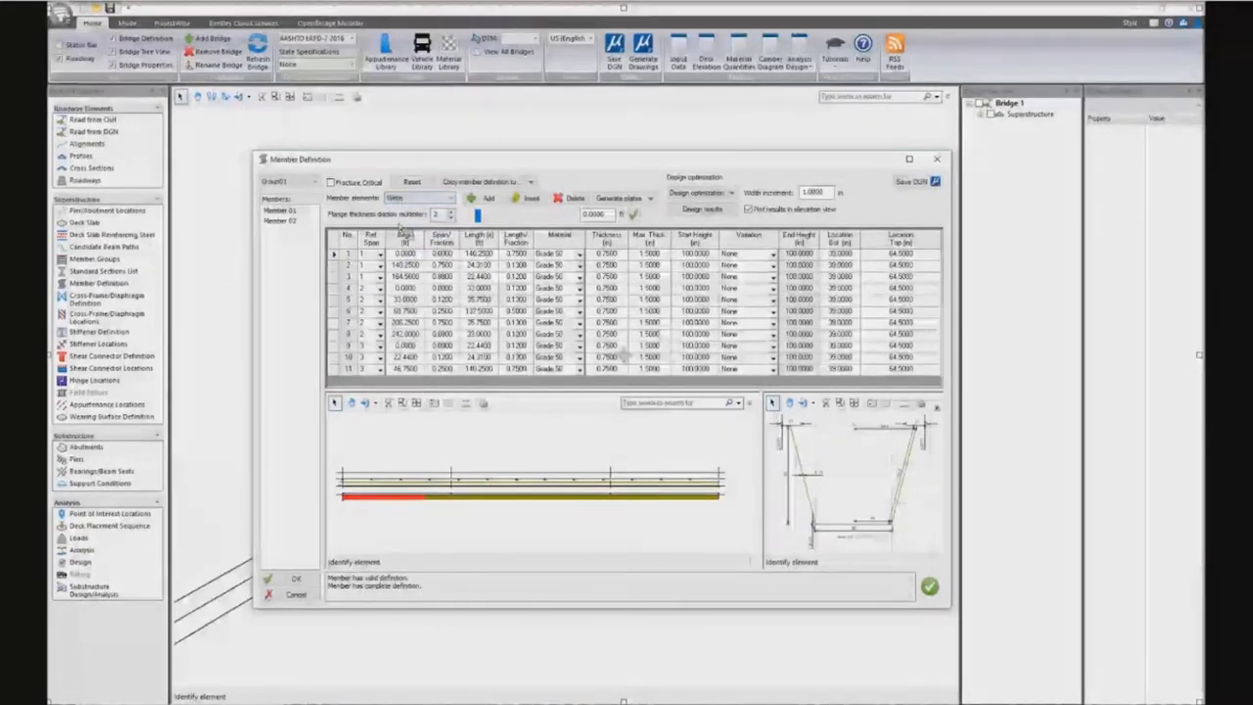
pyautogui.click(419, 198)
pyautogui.click(399, 228)
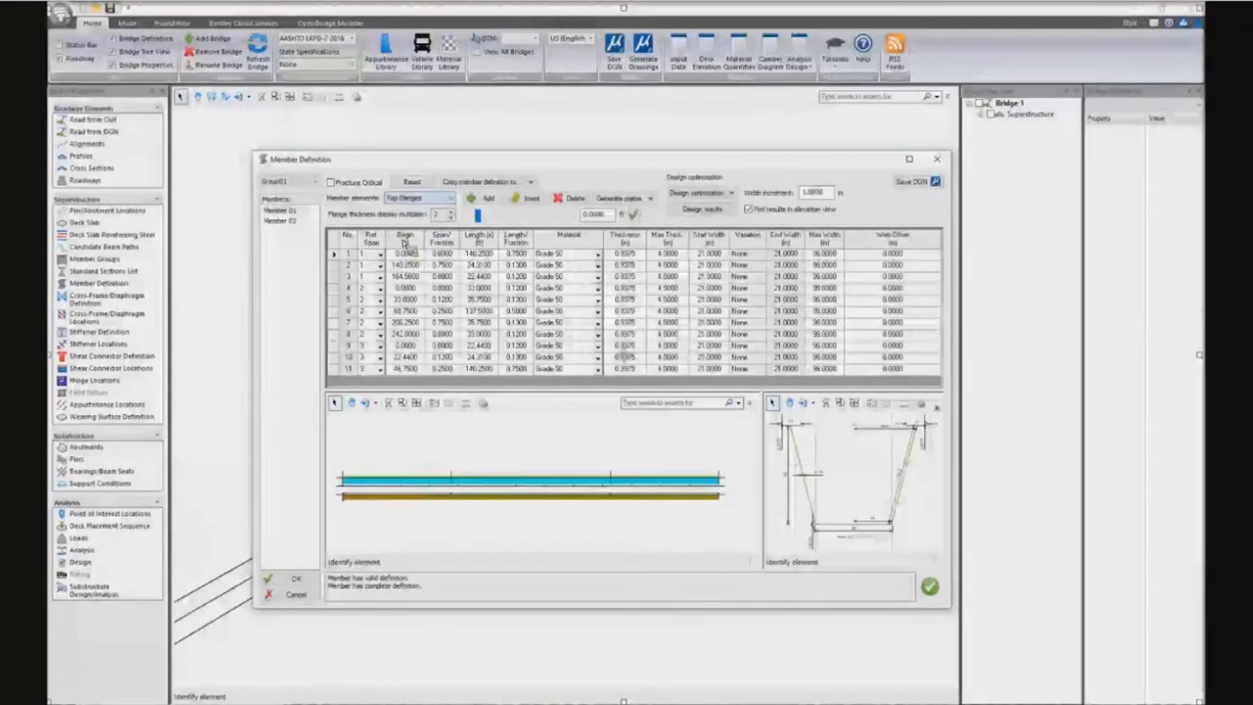
pyautogui.click(291, 225)
pyautogui.click(293, 224)
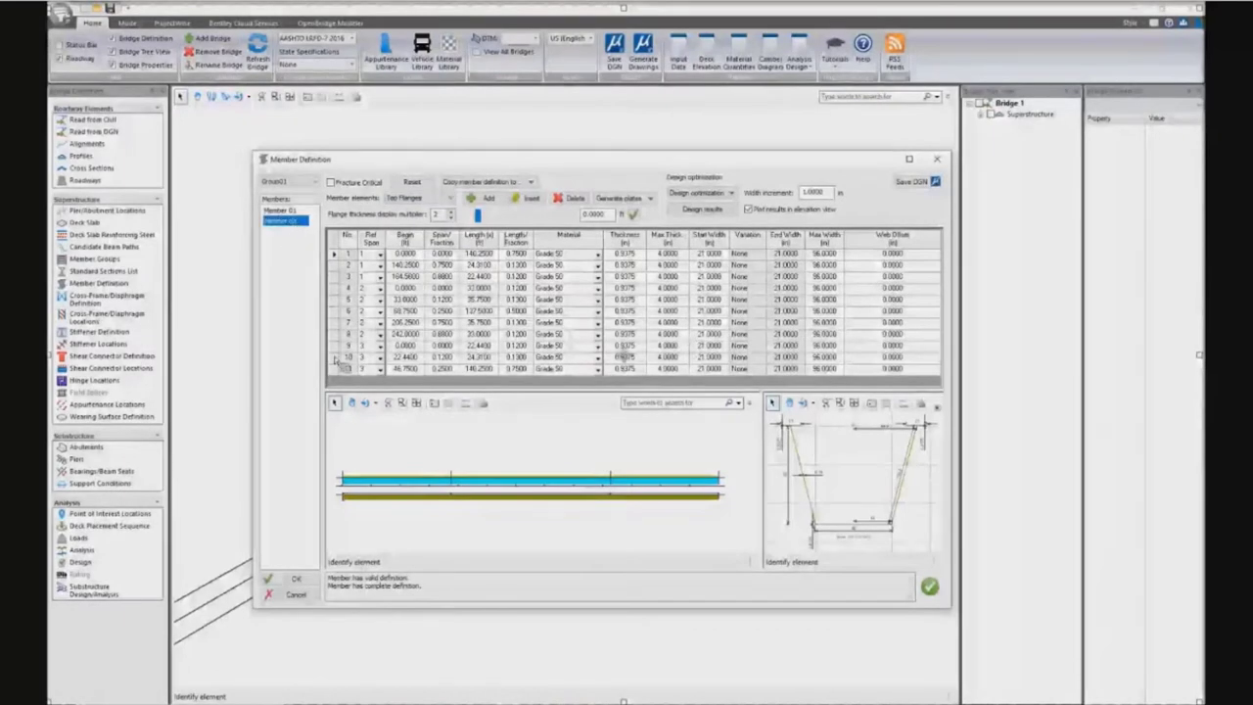
pyautogui.click(296, 582)
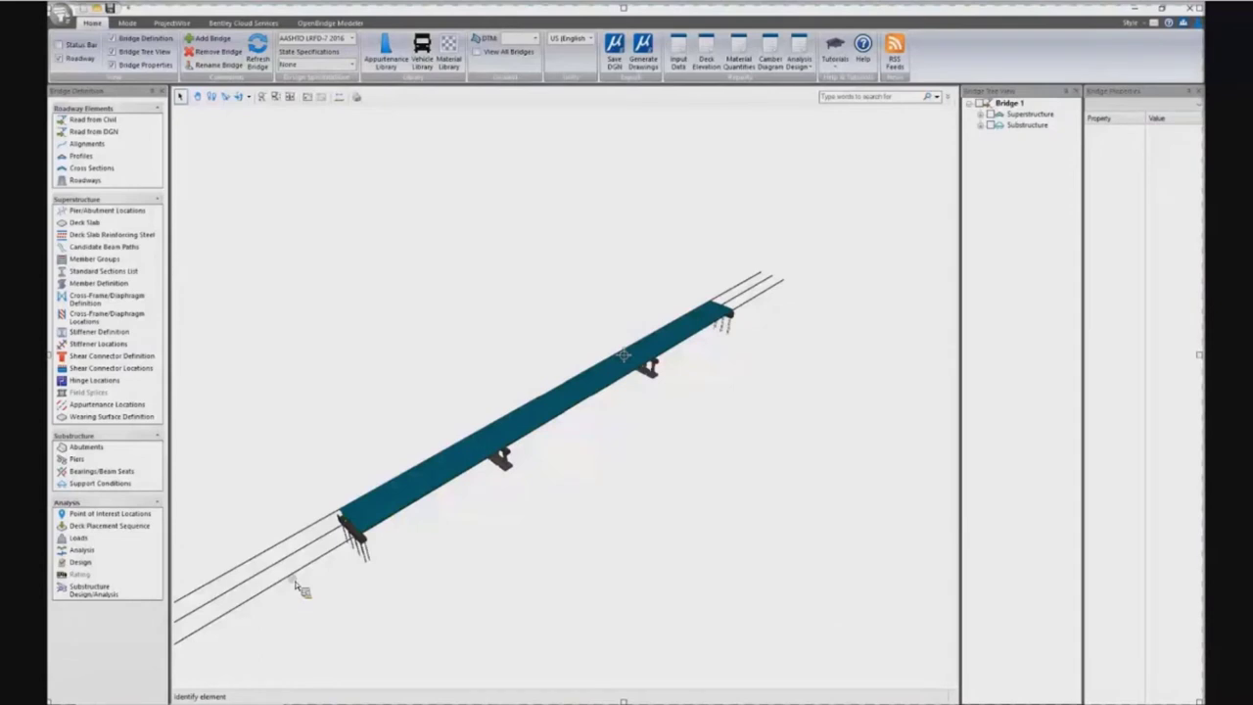
# Step: Examine the tub girders at the near abutment of the bridge model in a close-up, rotated 3D view
pyautogui.click(240, 96)
pyautogui.click(276, 96)
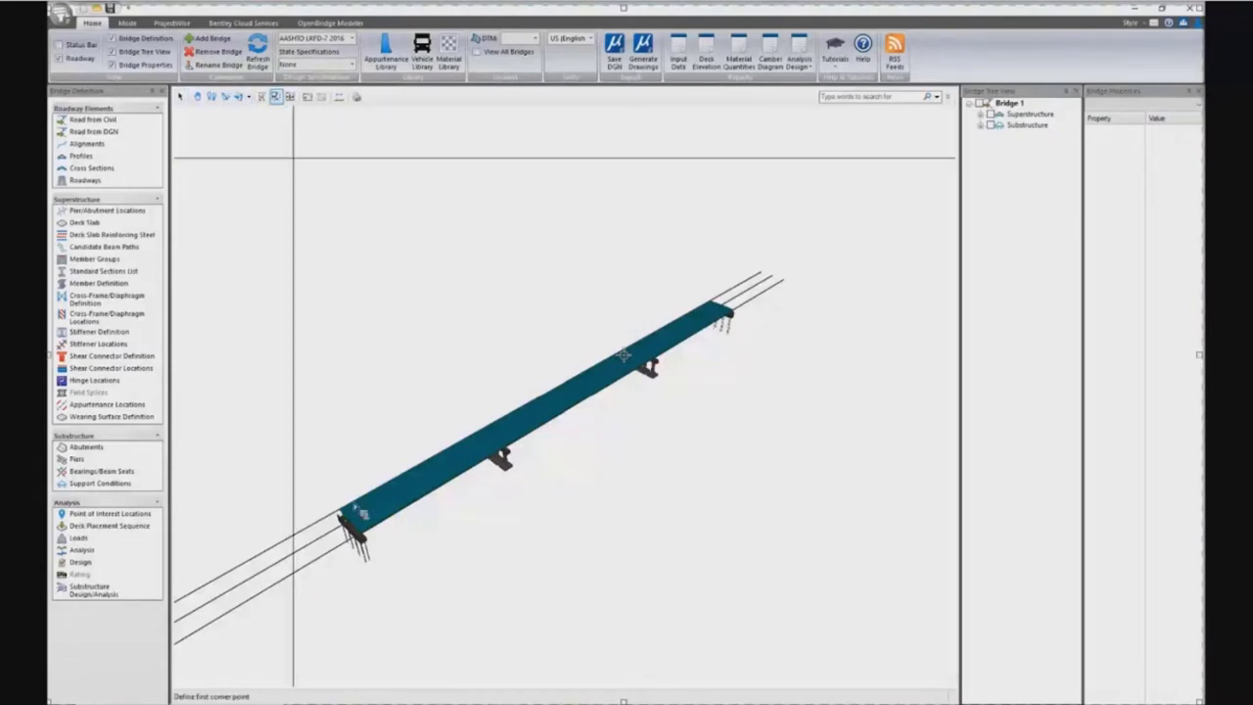
pyautogui.click(326, 497)
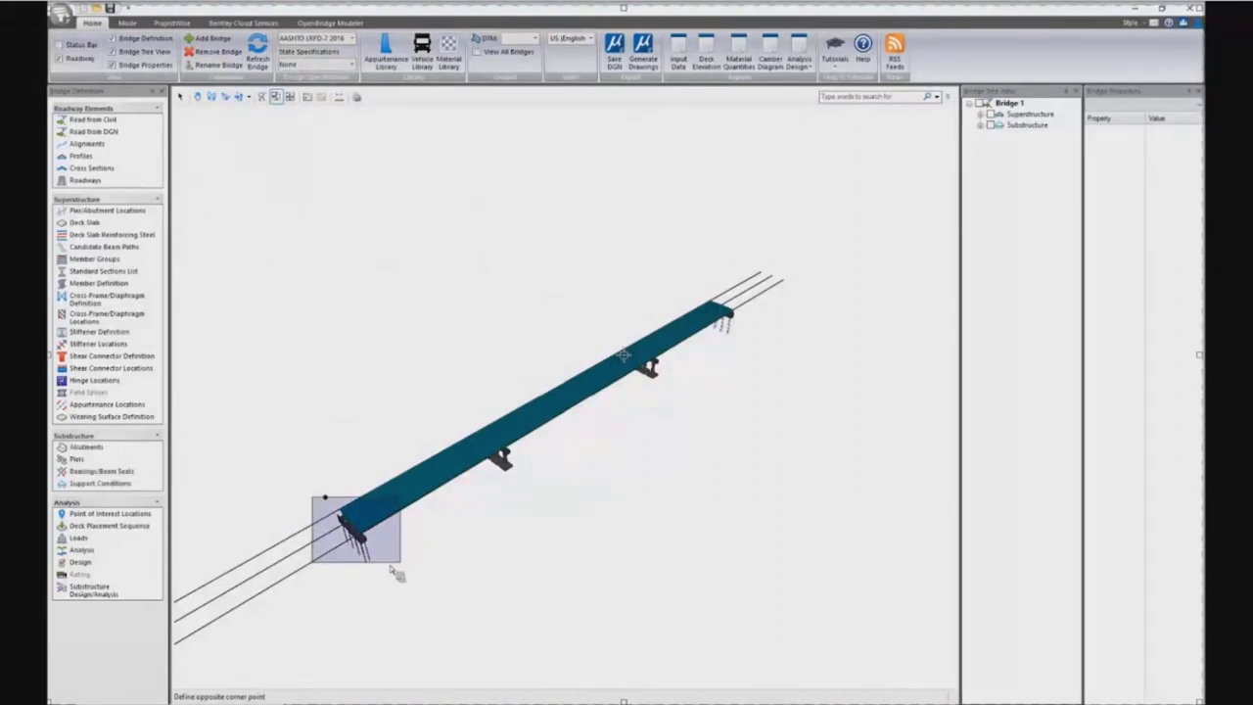
pyautogui.click(399, 565)
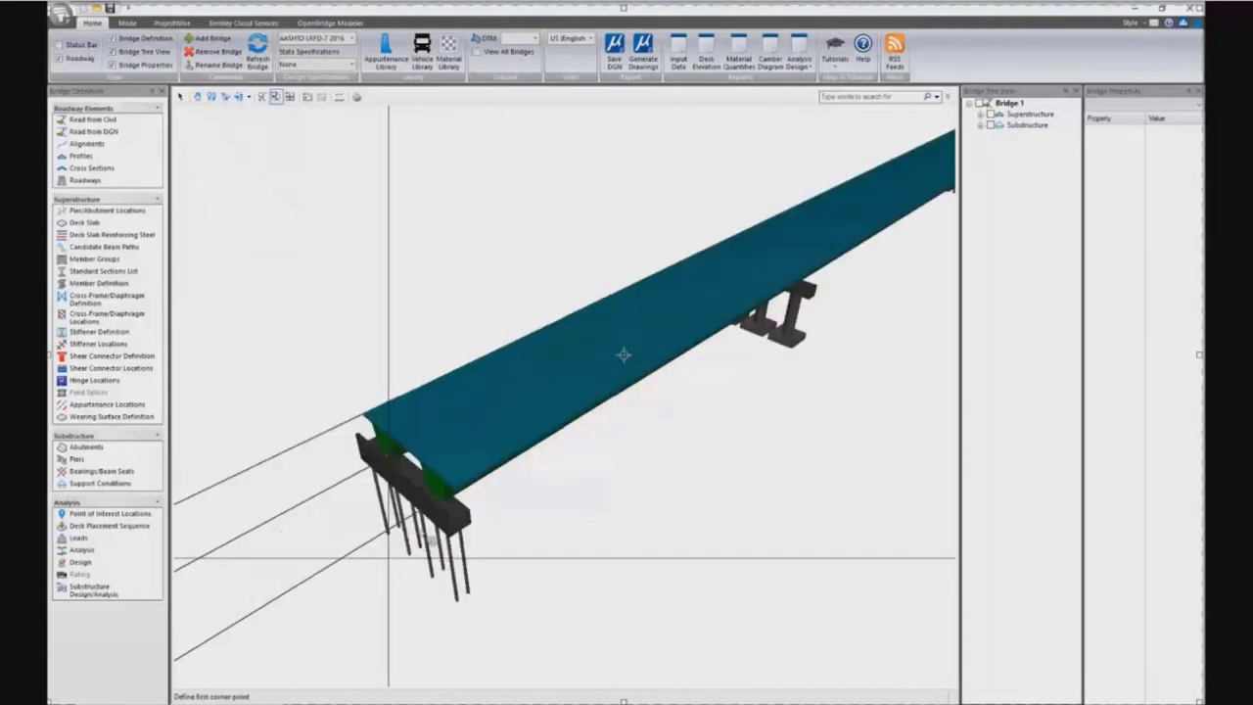
pyautogui.click(240, 96)
pyautogui.click(421, 446)
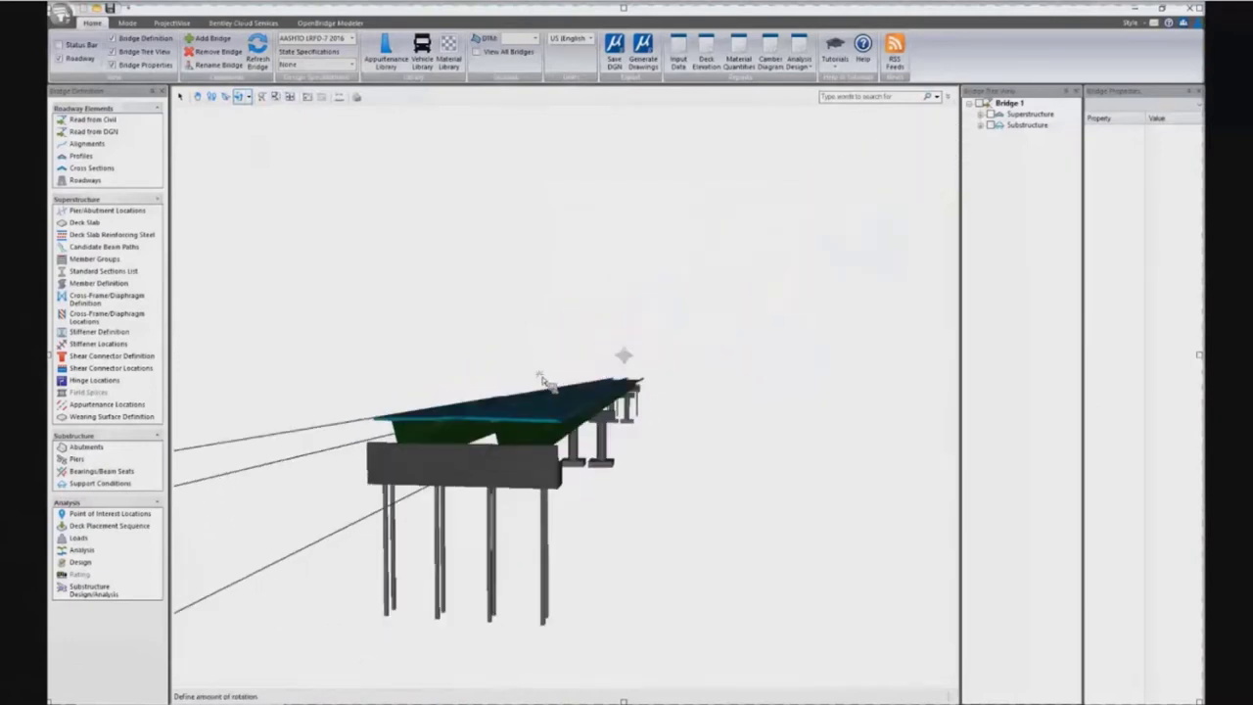
pyautogui.click(652, 435)
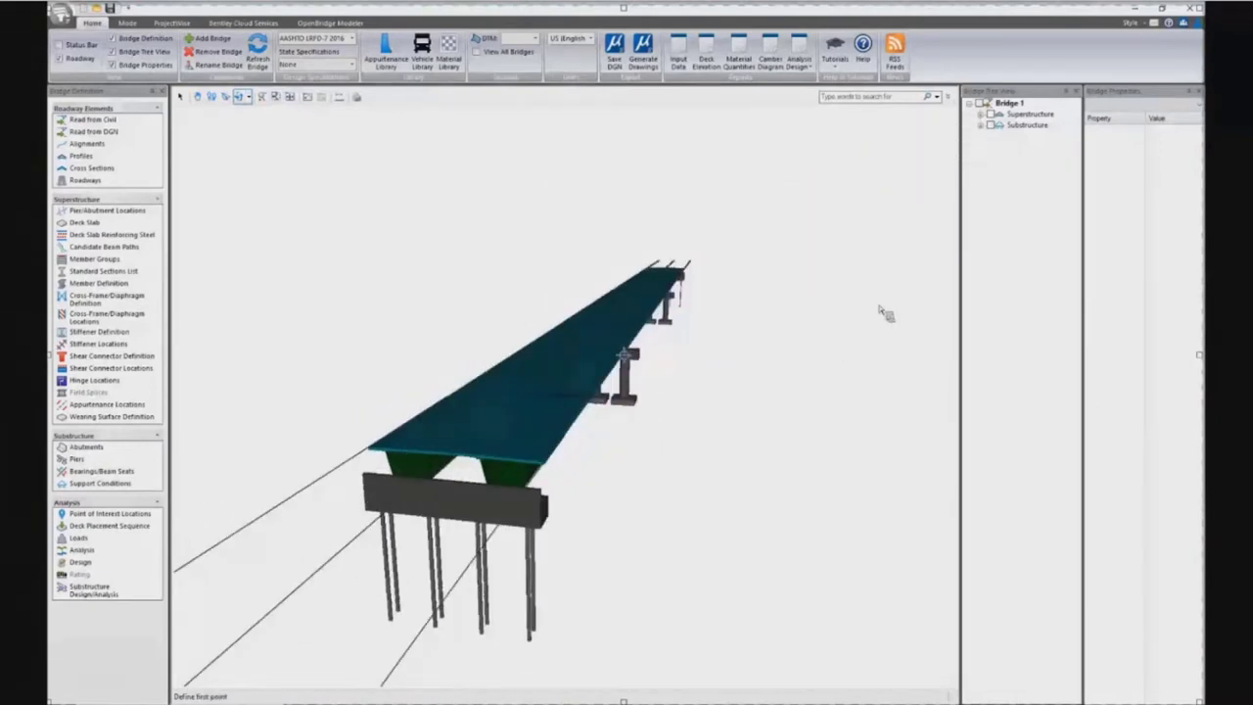
# Step: Hide the deck slab and substructure in the bridge model and examine the isolated tub girders
pyautogui.click(990, 115)
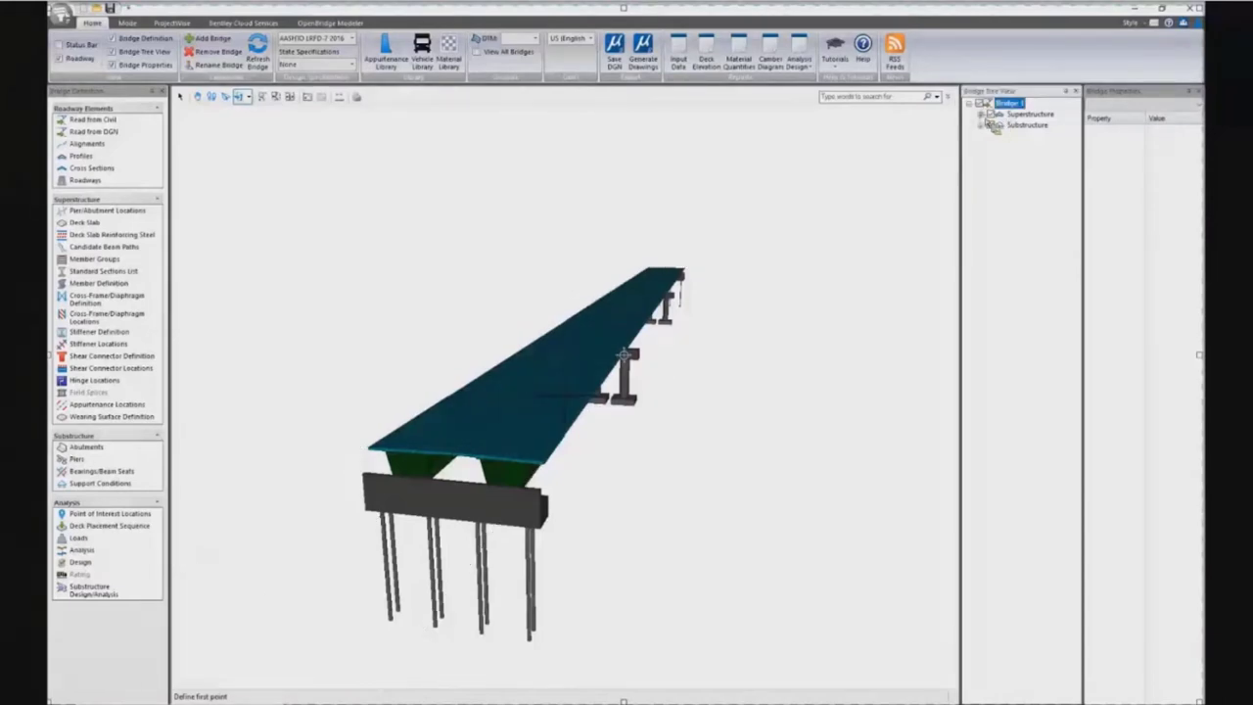
pyautogui.click(981, 115)
pyautogui.click(993, 136)
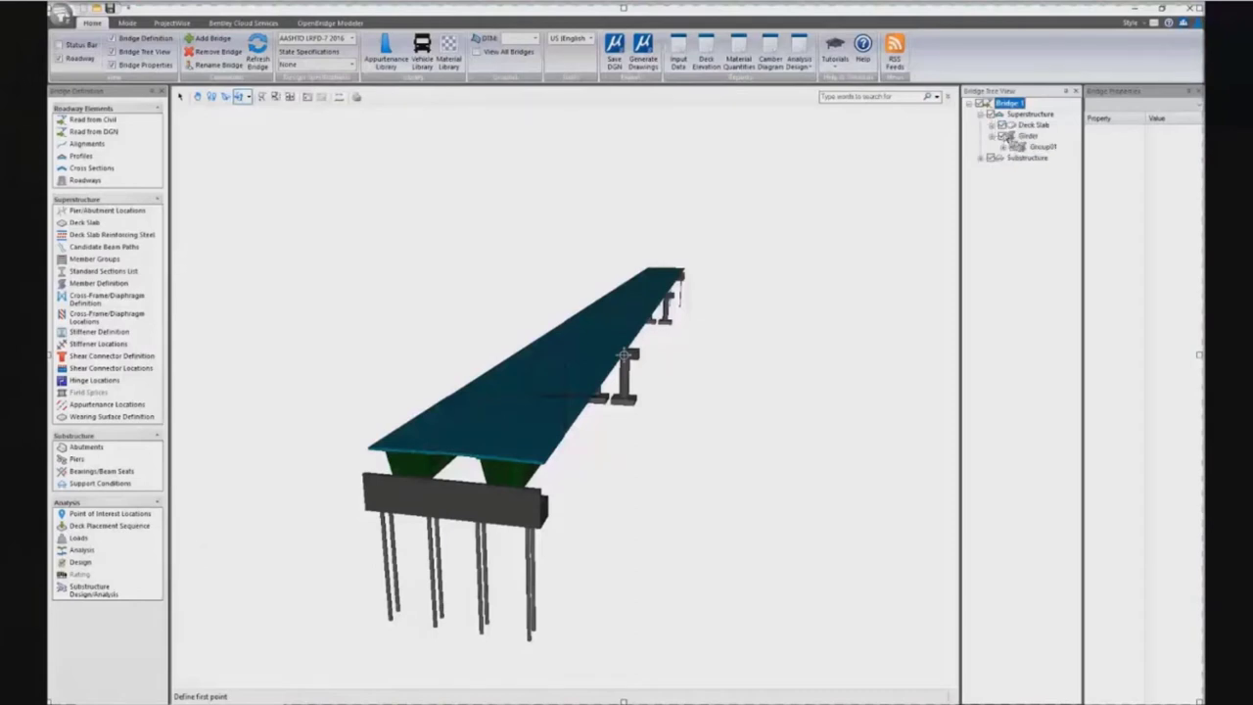
pyautogui.click(1002, 126)
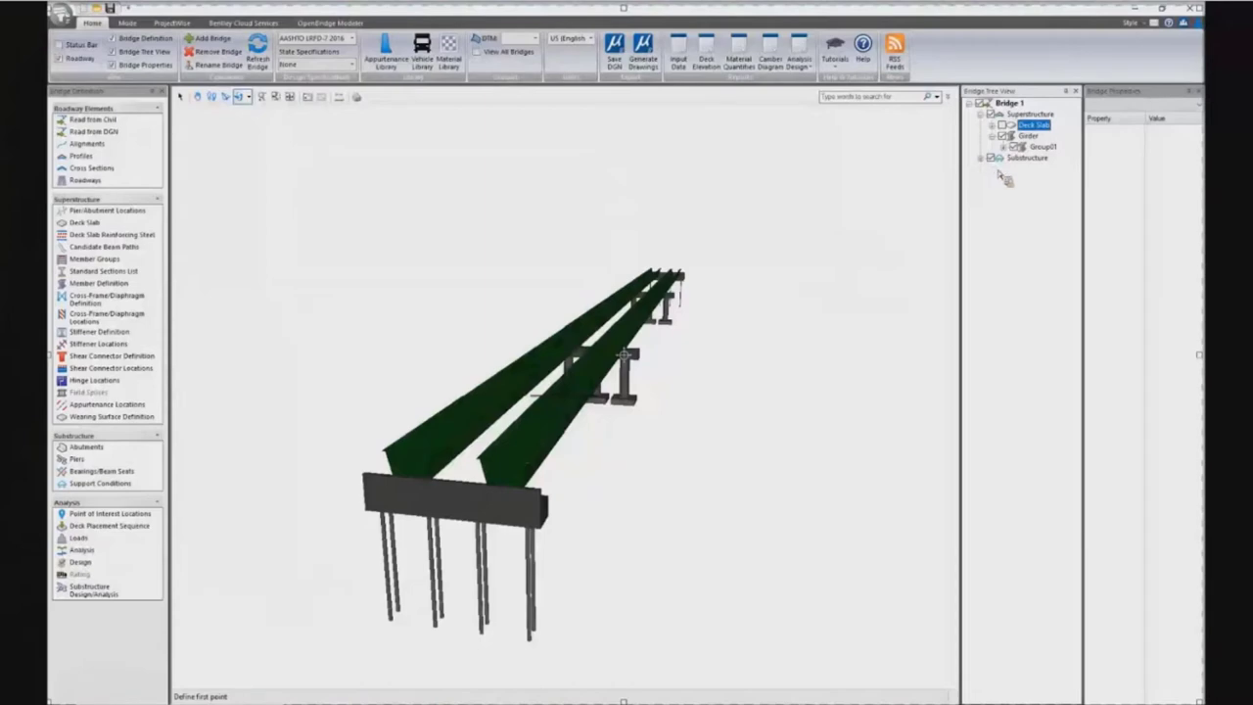
pyautogui.doubleClick(996, 160)
pyautogui.click(991, 157)
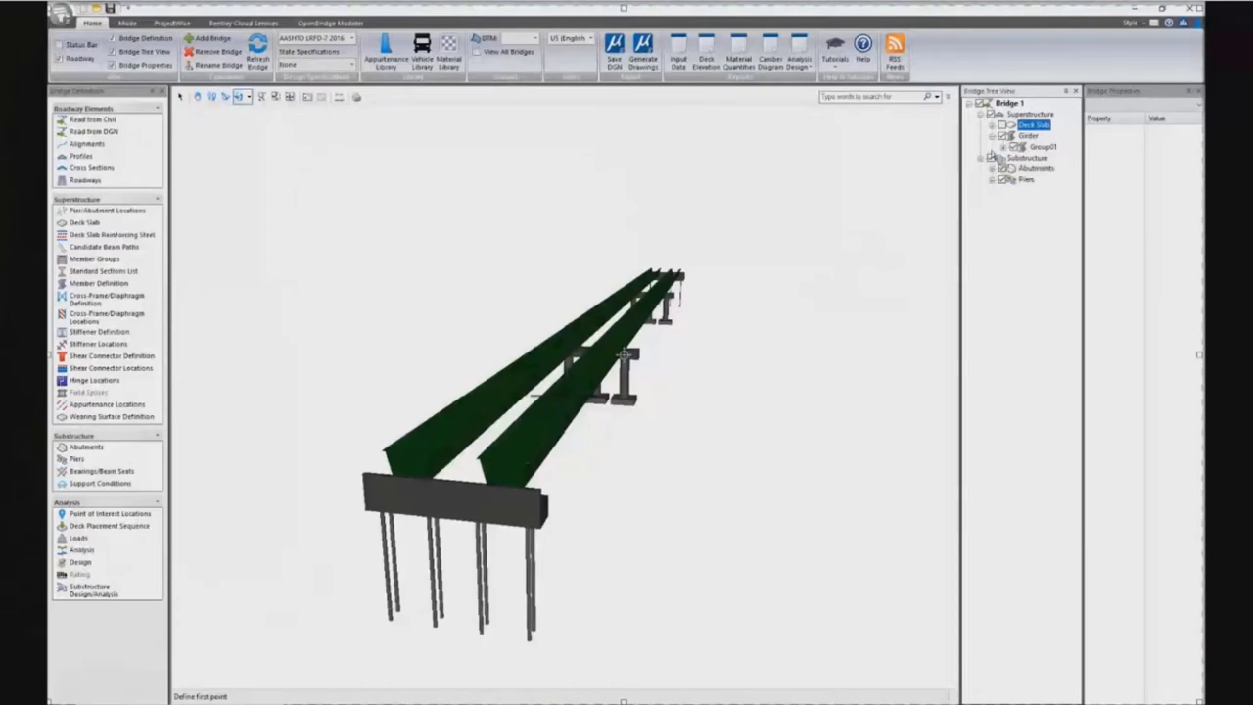
pyautogui.click(623, 354)
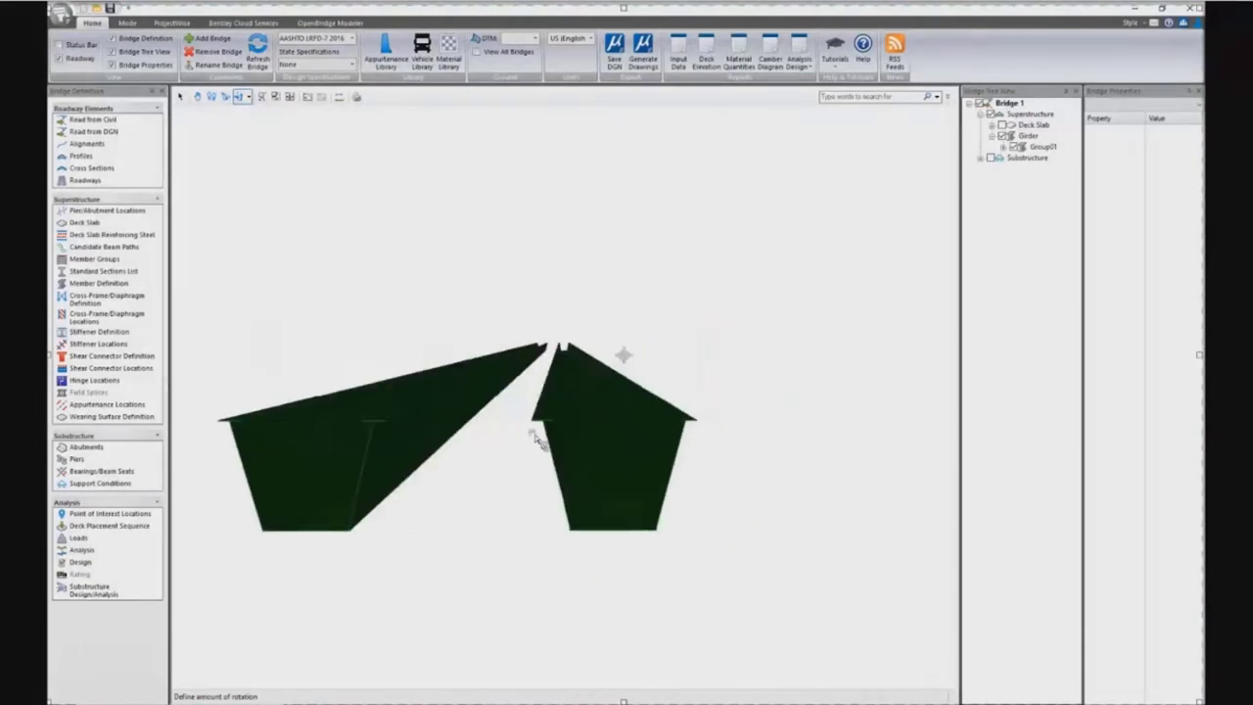
pyautogui.click(573, 431)
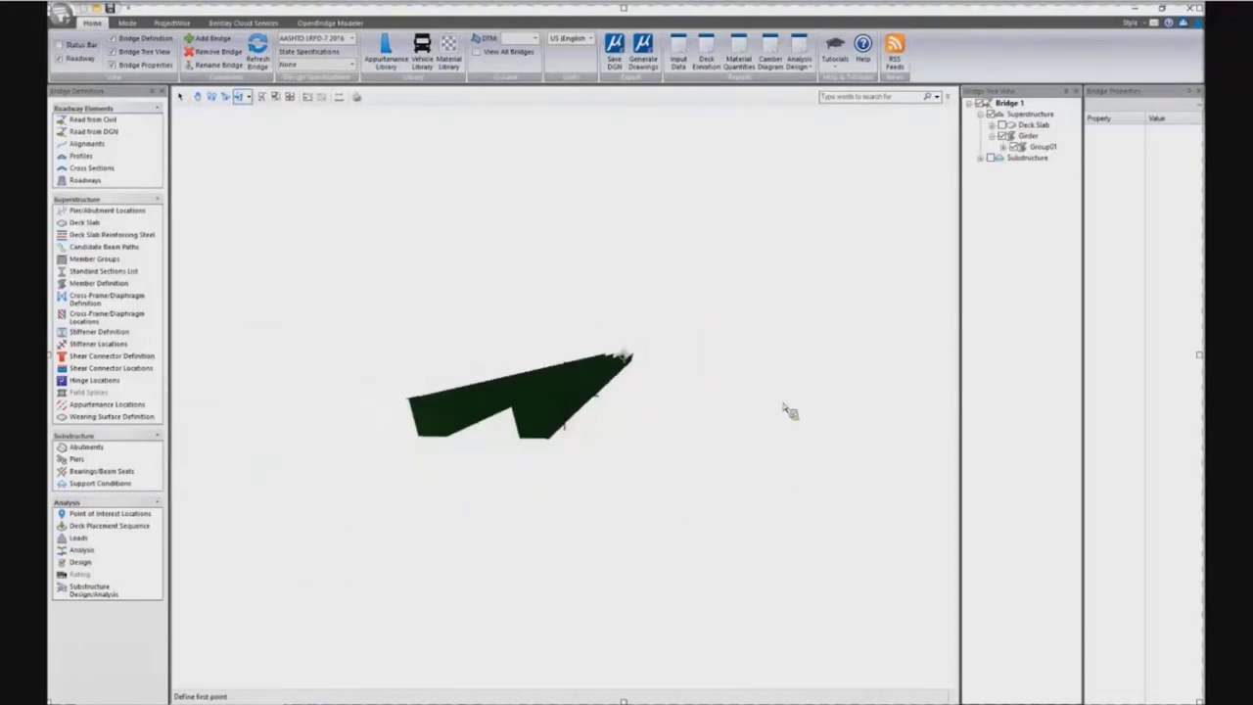
# Step: Turn the display of all Bridge 1 components back on and view the whole model from a slightly raised angle
pyautogui.click(1005, 104)
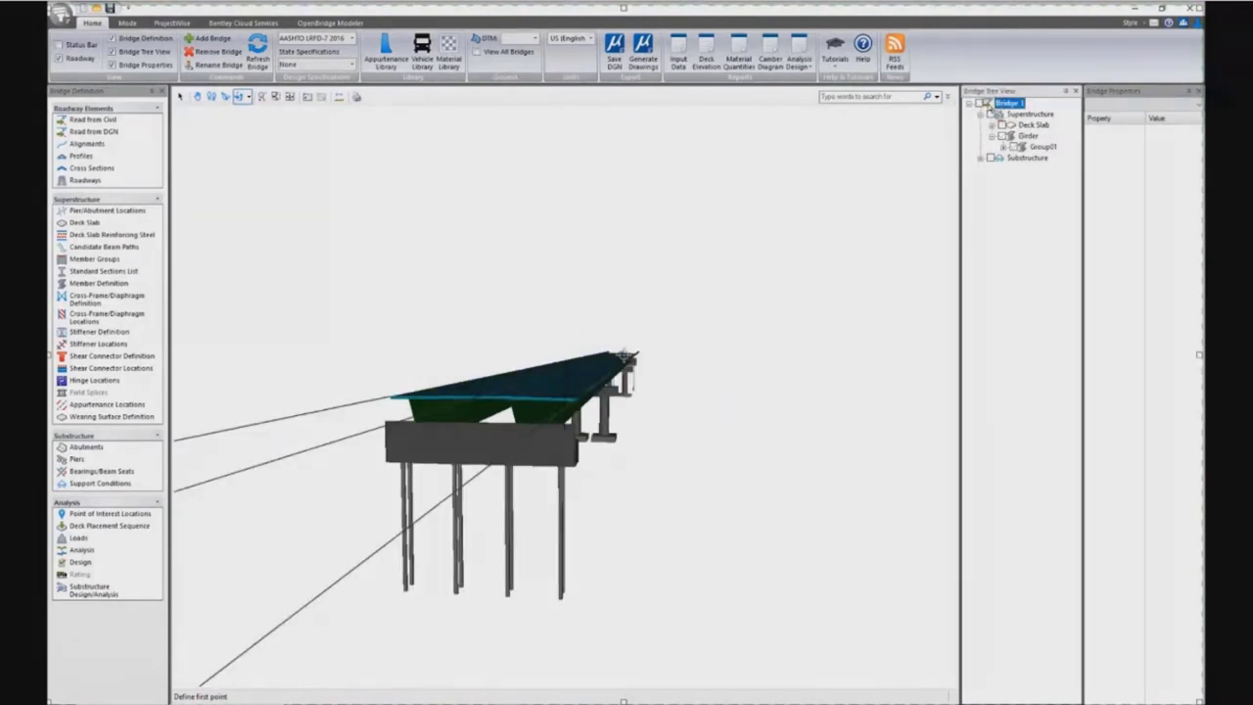
pyautogui.click(983, 104)
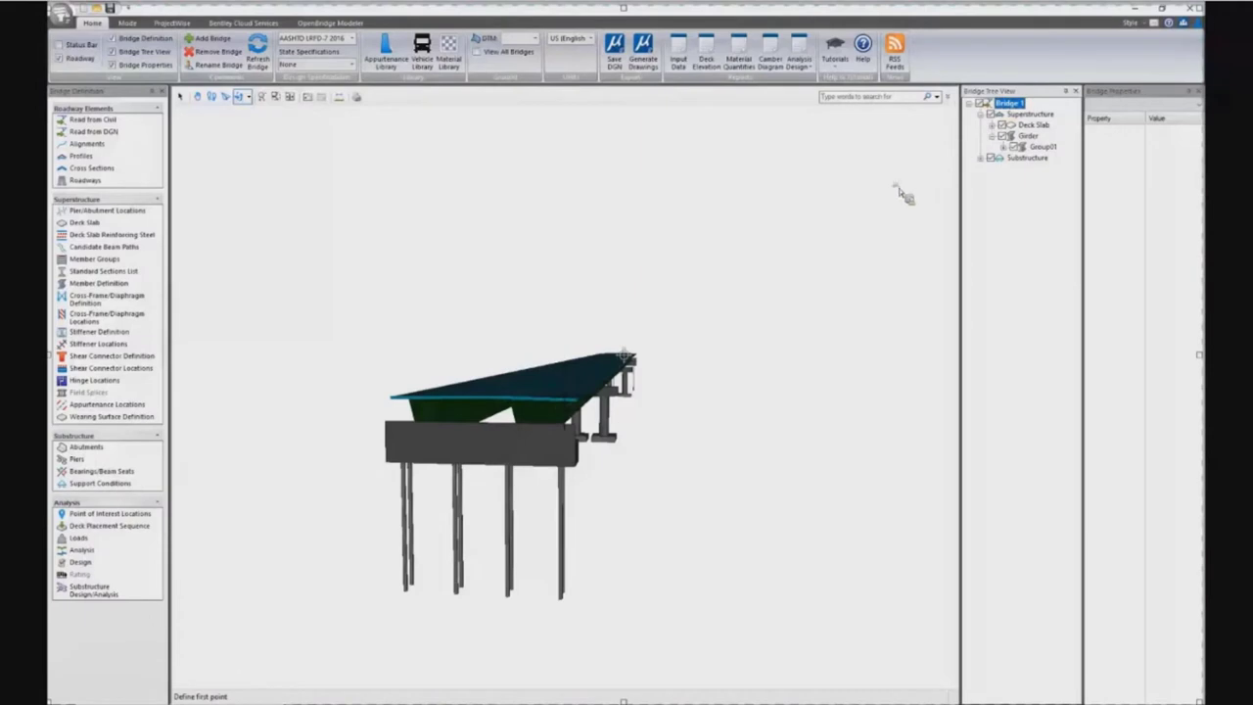
pyautogui.moveTo(830, 245); pyautogui.dragTo(735, 238)
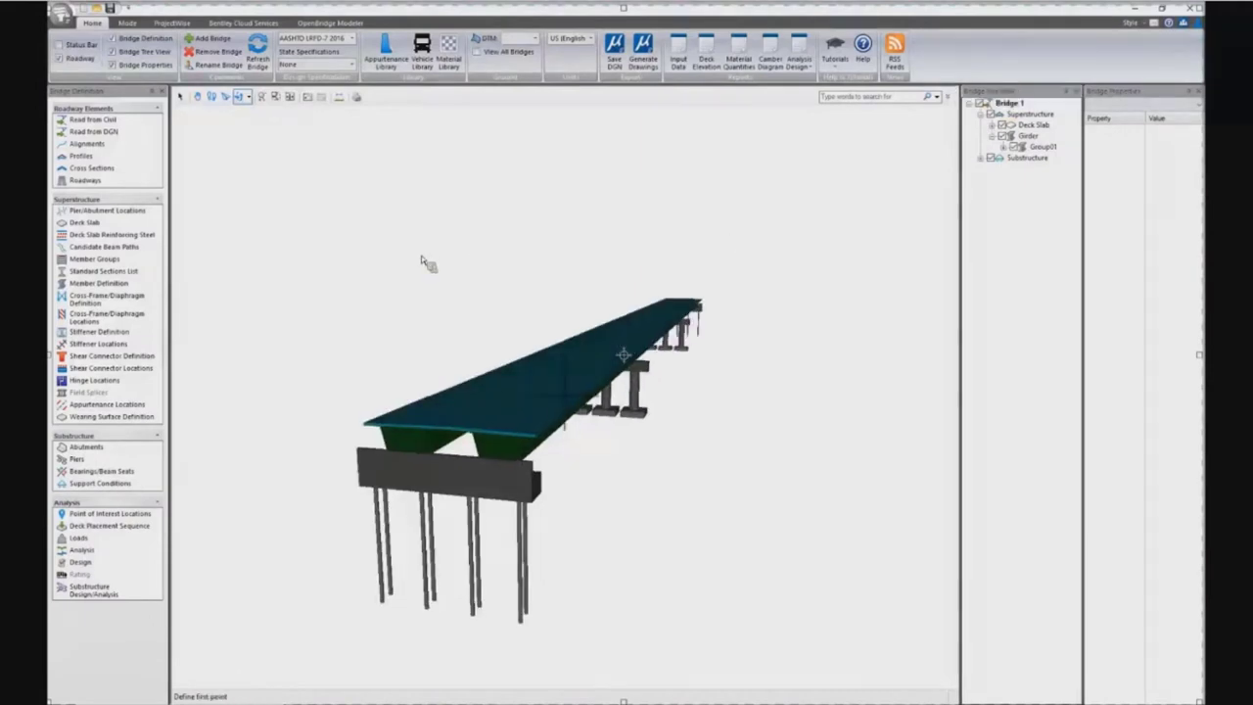
# Step: Browse the American shape categories, add the C15X50 channel to the standard sections list, and accept the list
pyautogui.click(117, 274)
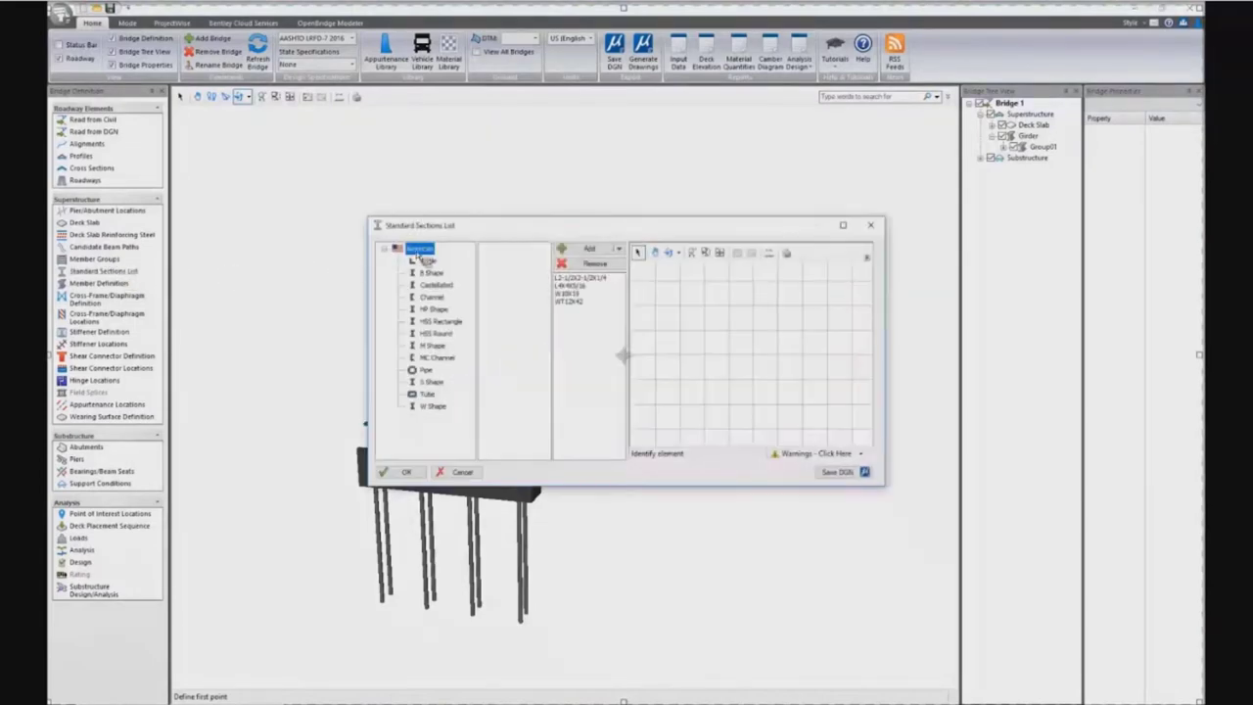
pyautogui.click(432, 382)
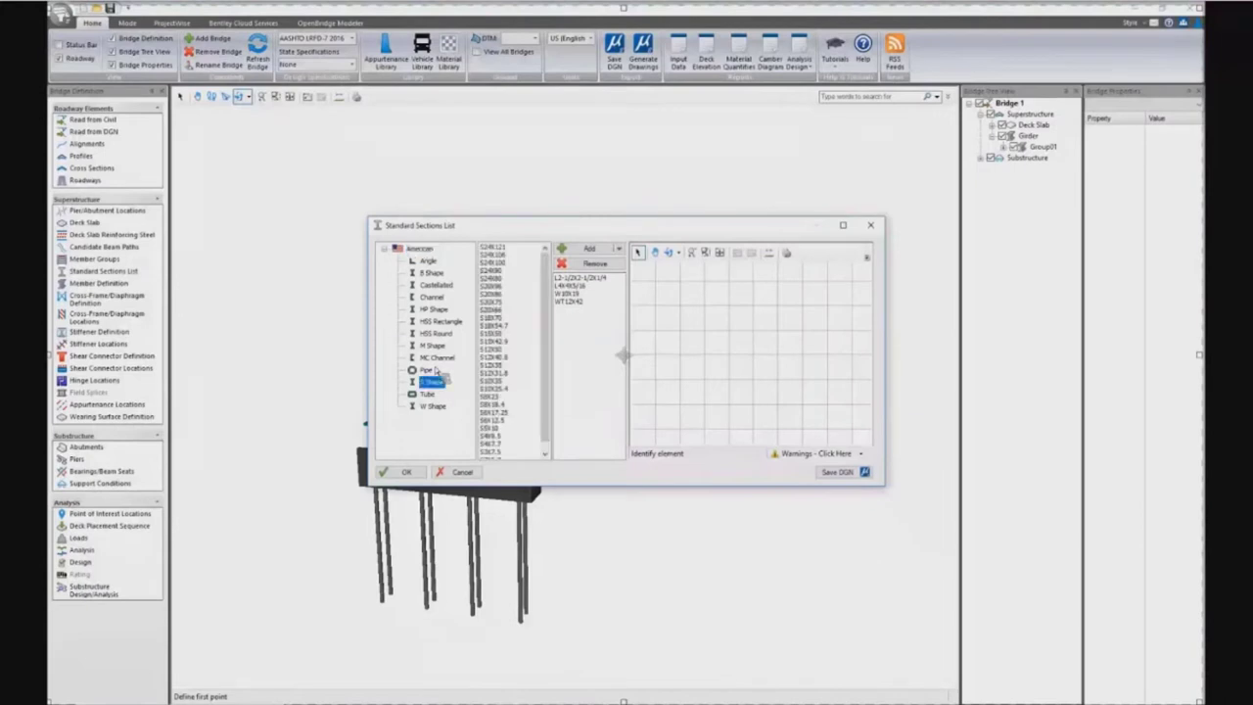
pyautogui.click(421, 320)
pyautogui.click(432, 296)
pyautogui.click(427, 370)
pyautogui.click(433, 405)
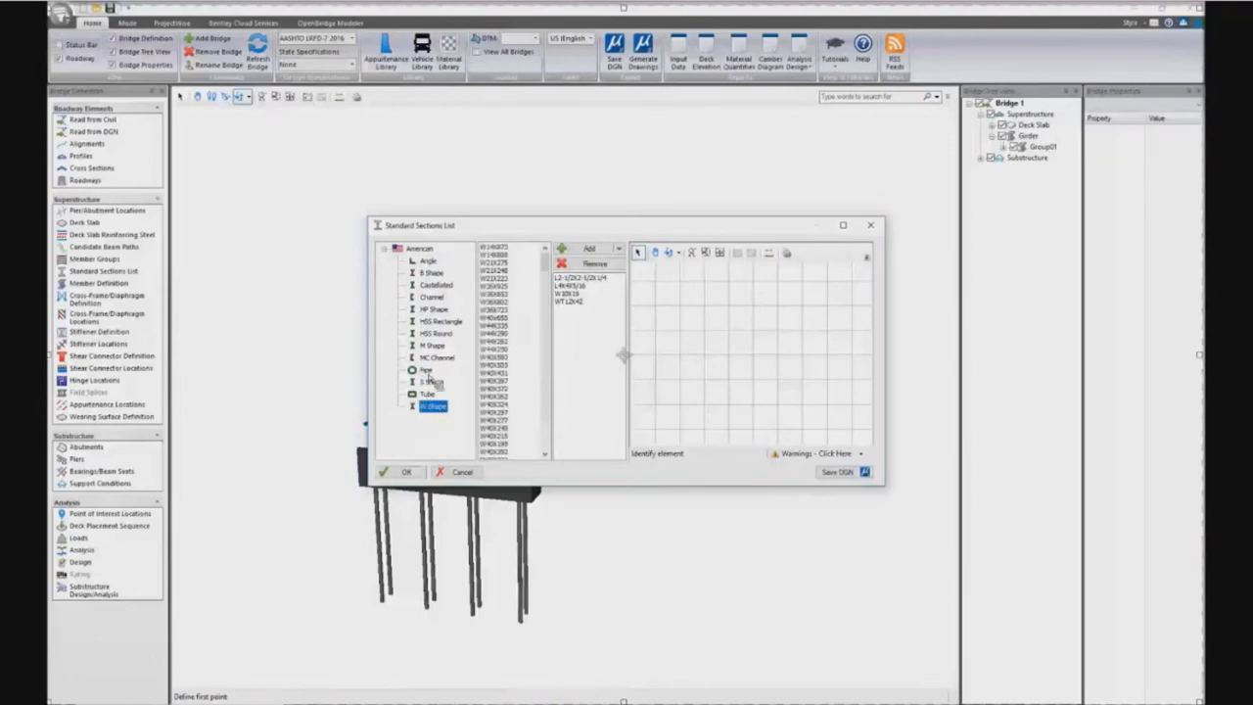
pyautogui.click(434, 297)
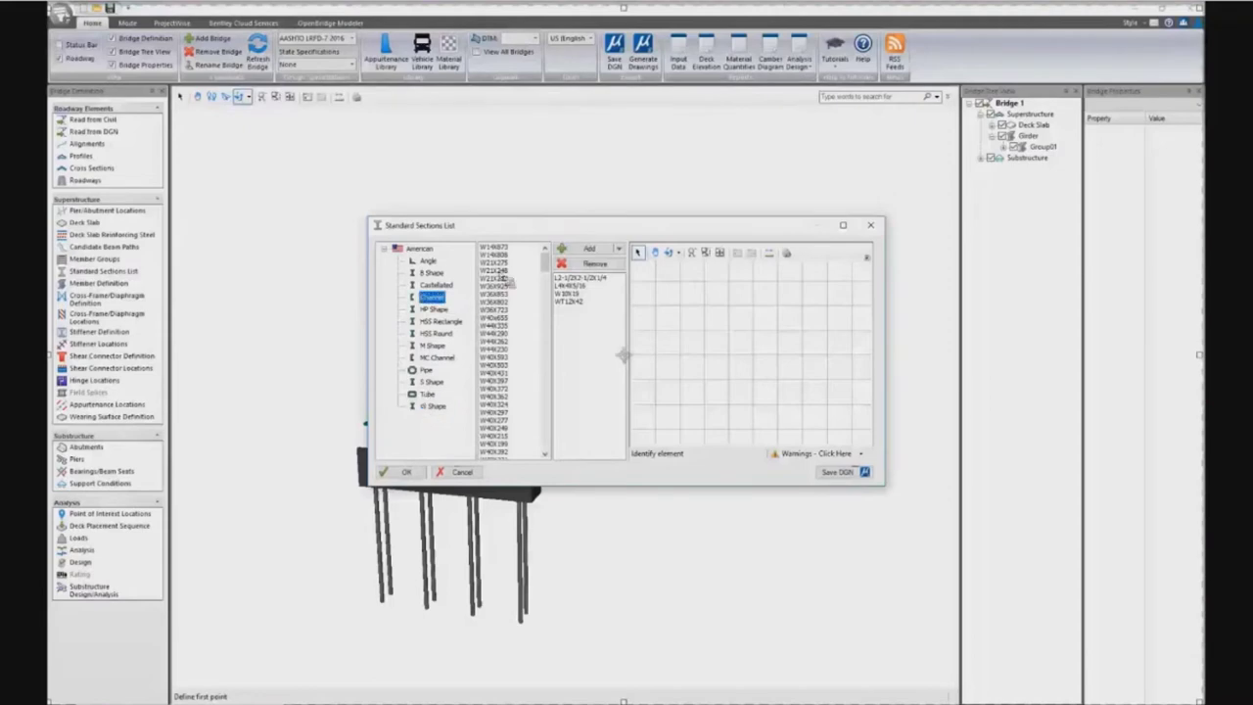
pyautogui.click(494, 248)
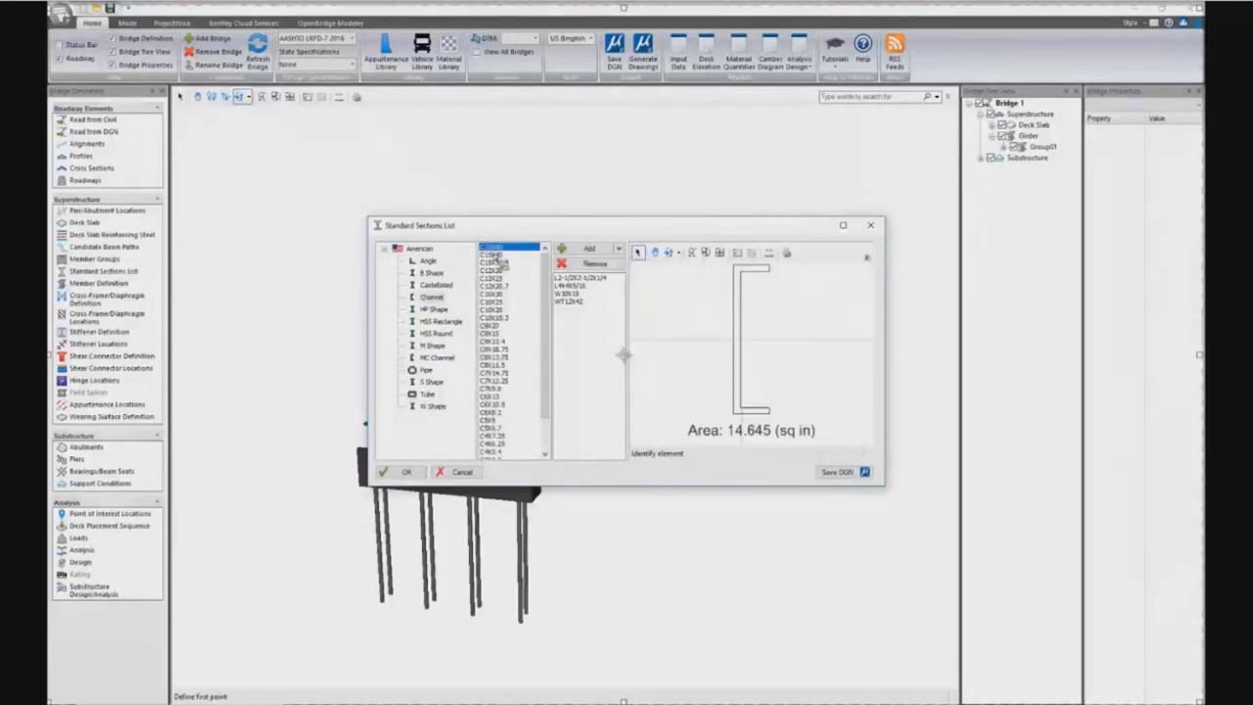
pyautogui.click(589, 251)
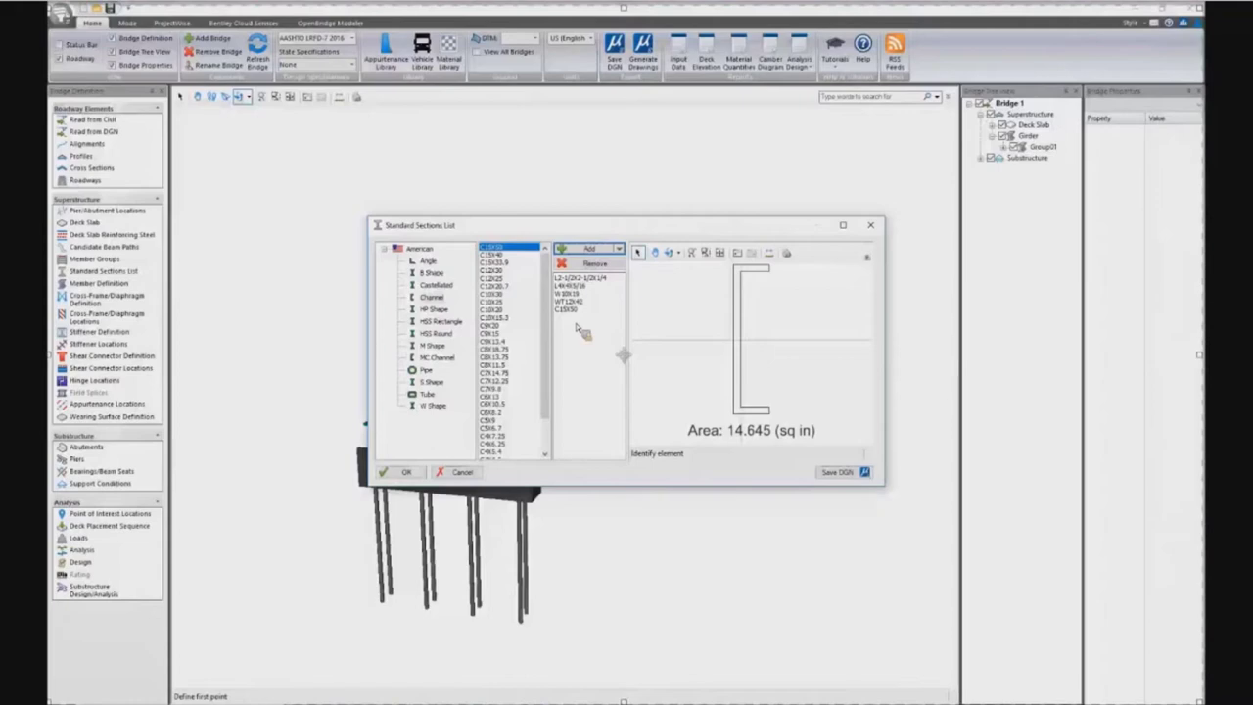
pyautogui.scroll(-2, 534, 280)
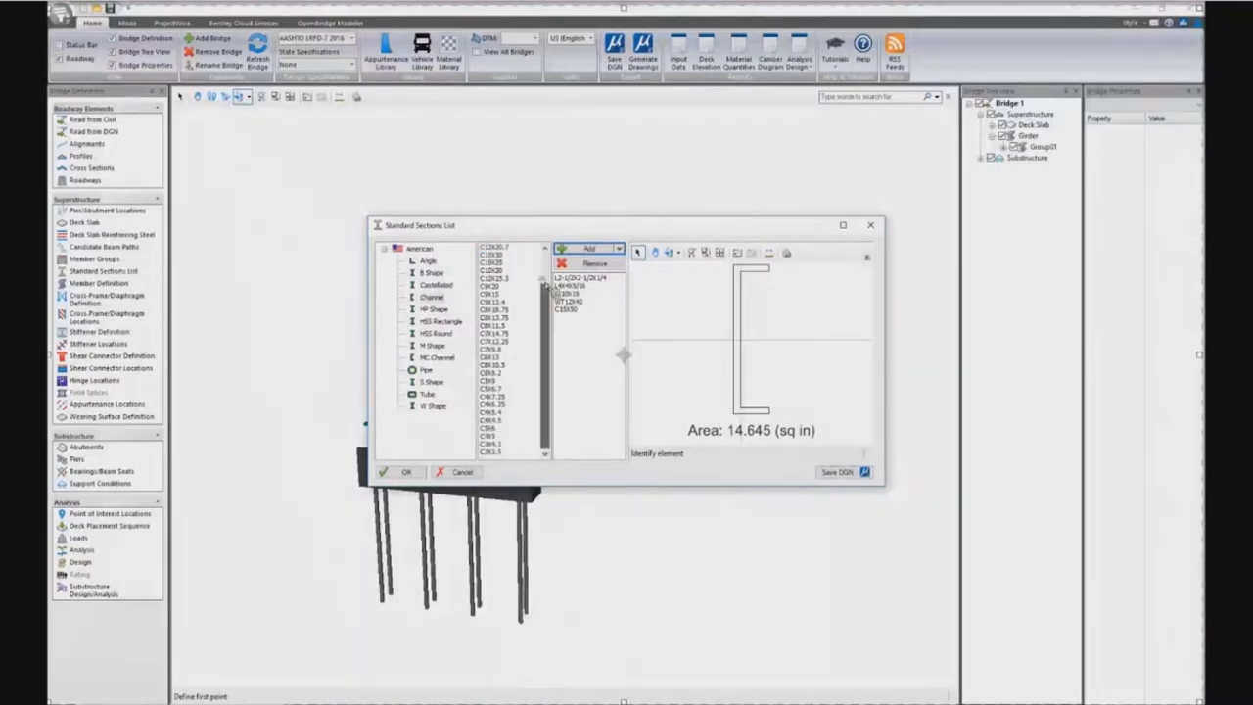
pyautogui.scroll(2, 551, 287)
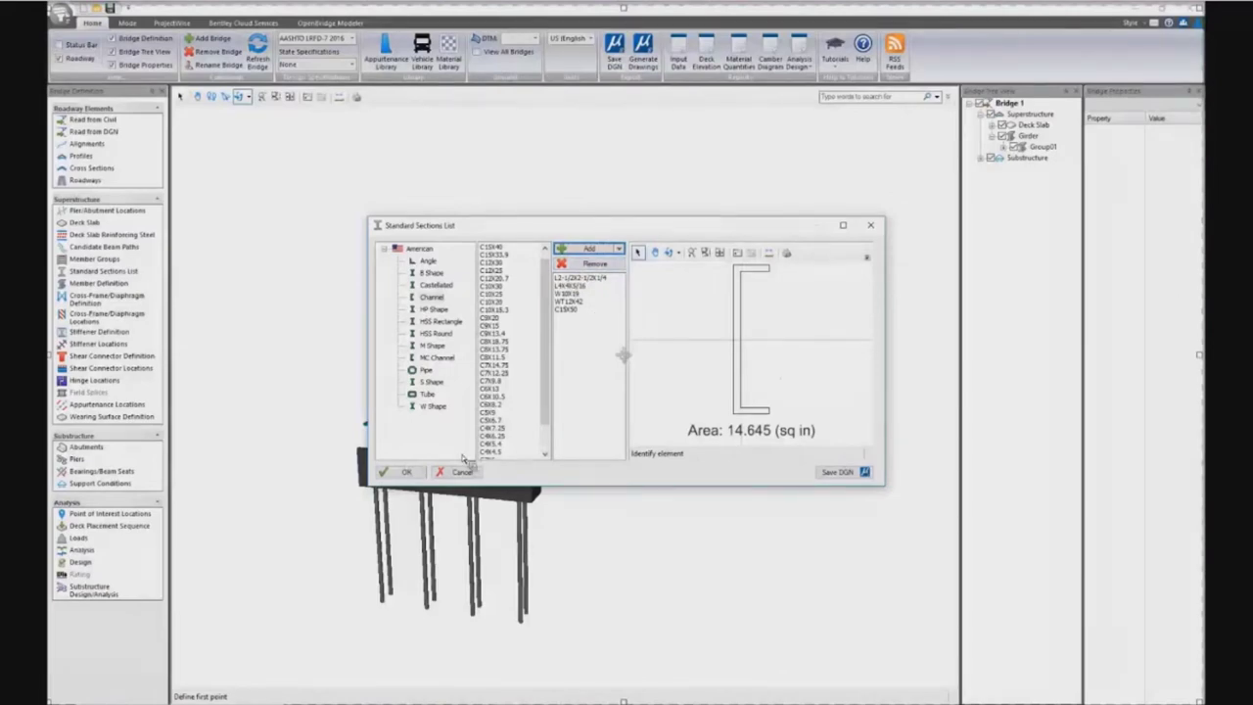
pyautogui.click(408, 473)
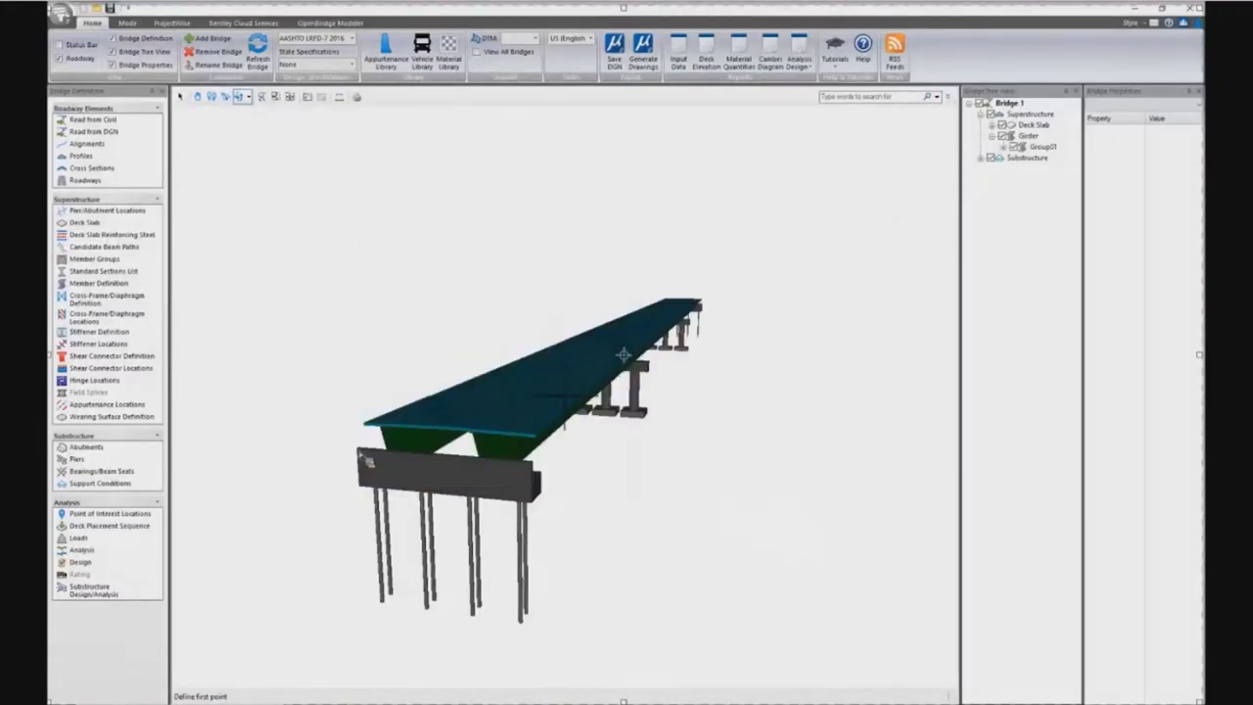
# Step: Check the available frame types in the cross-frame/diaphragm definitions and create a new definition named Test
pyautogui.click(101, 302)
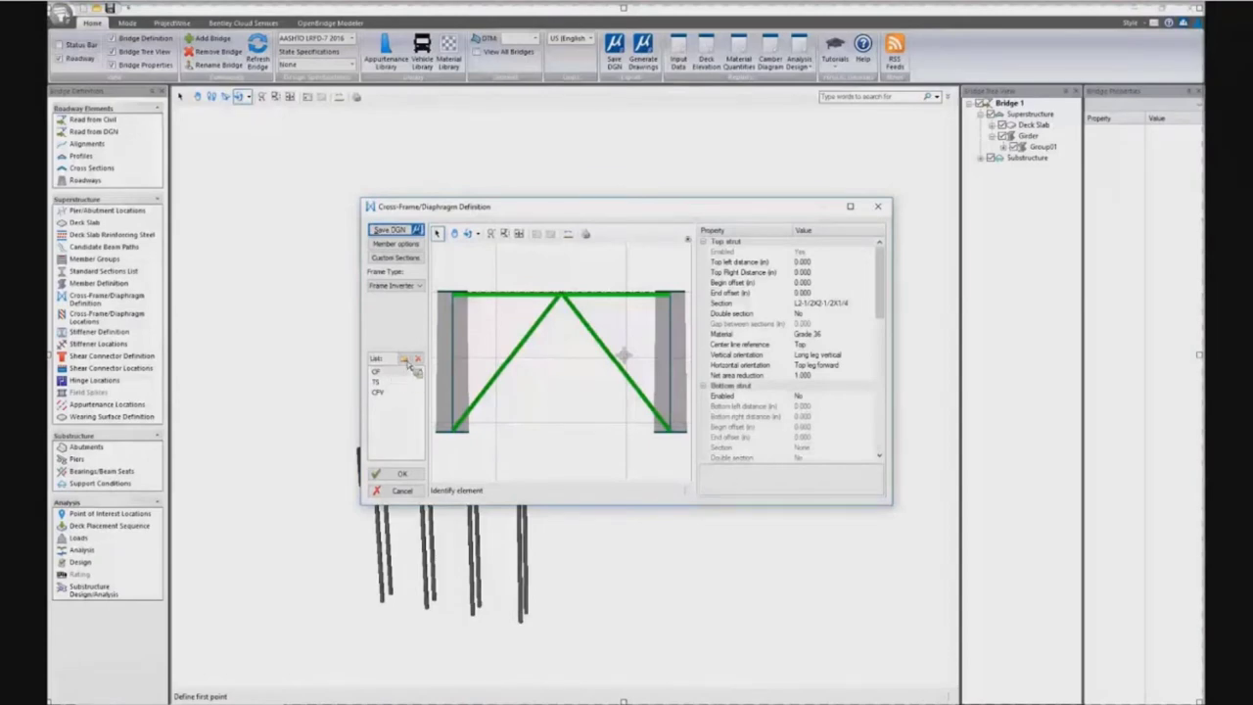
pyautogui.click(402, 286)
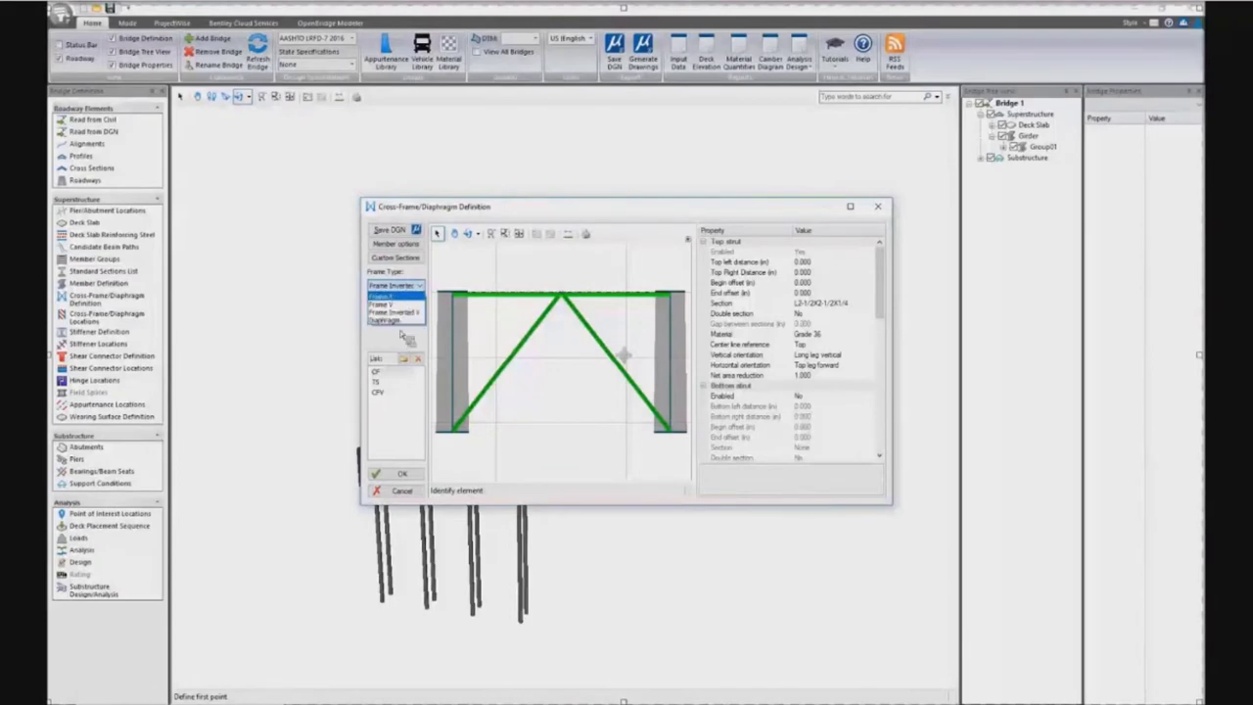
pyautogui.click(409, 368)
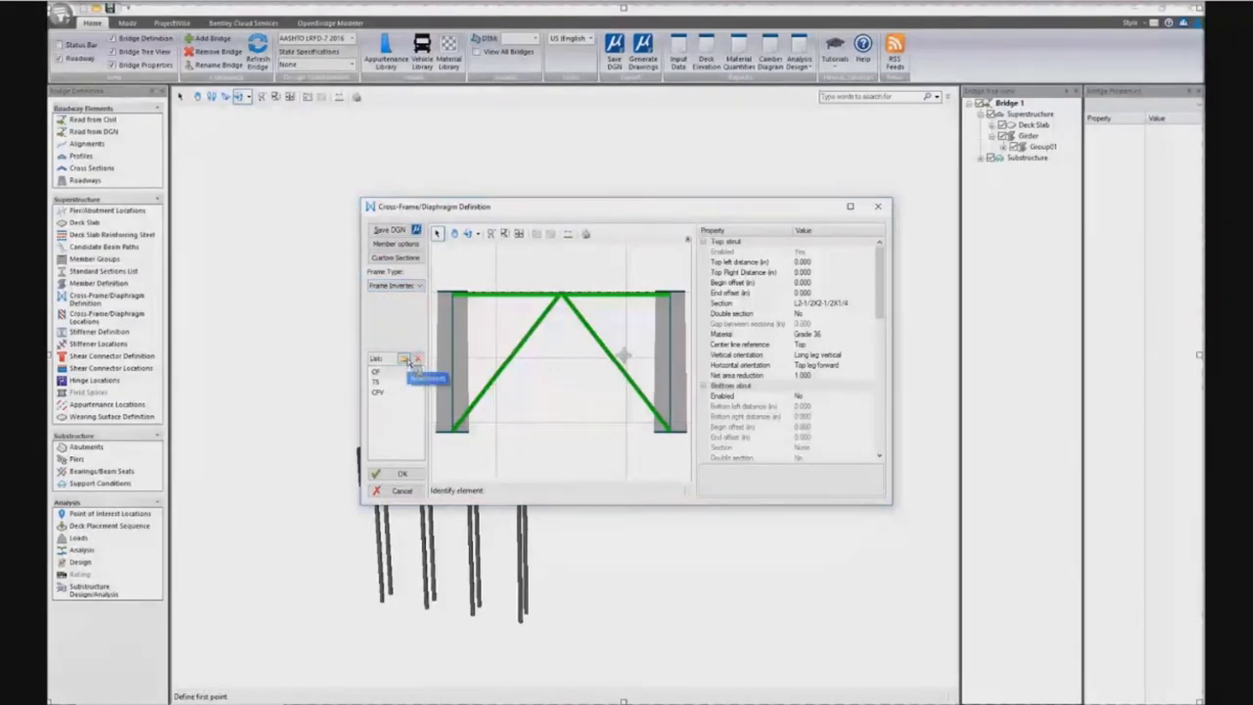
pyautogui.click(411, 362)
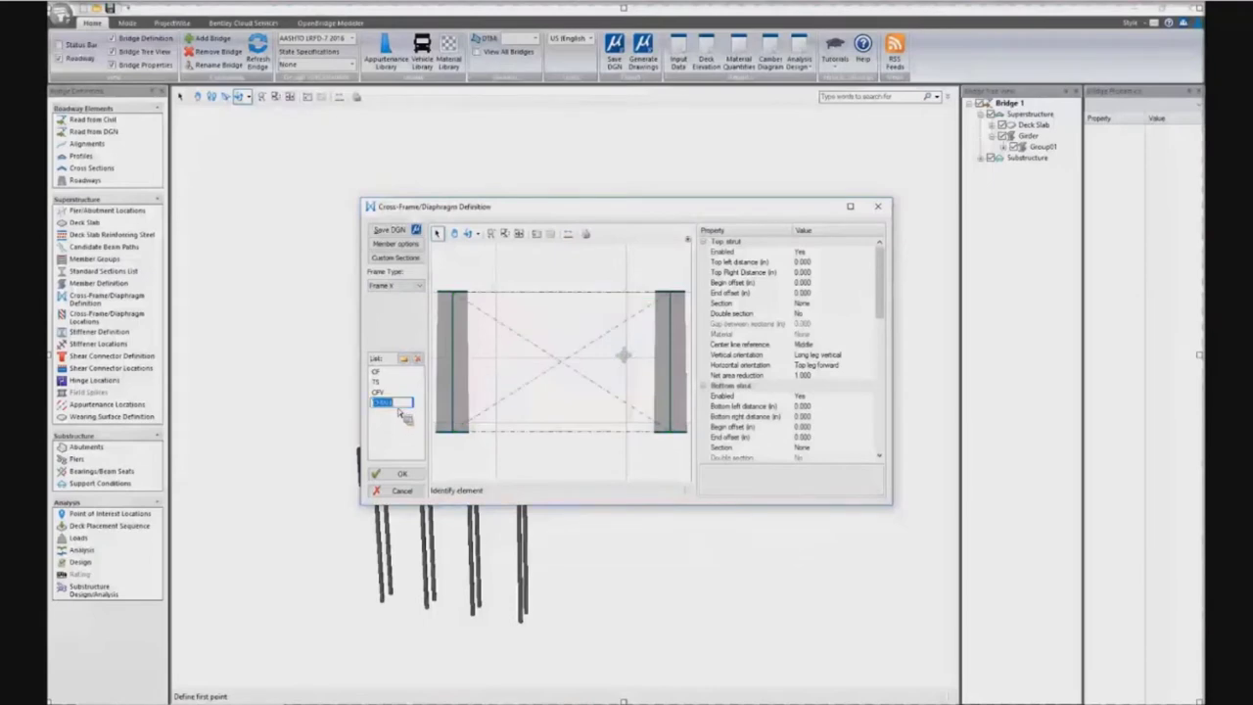
pyautogui.press('Return')
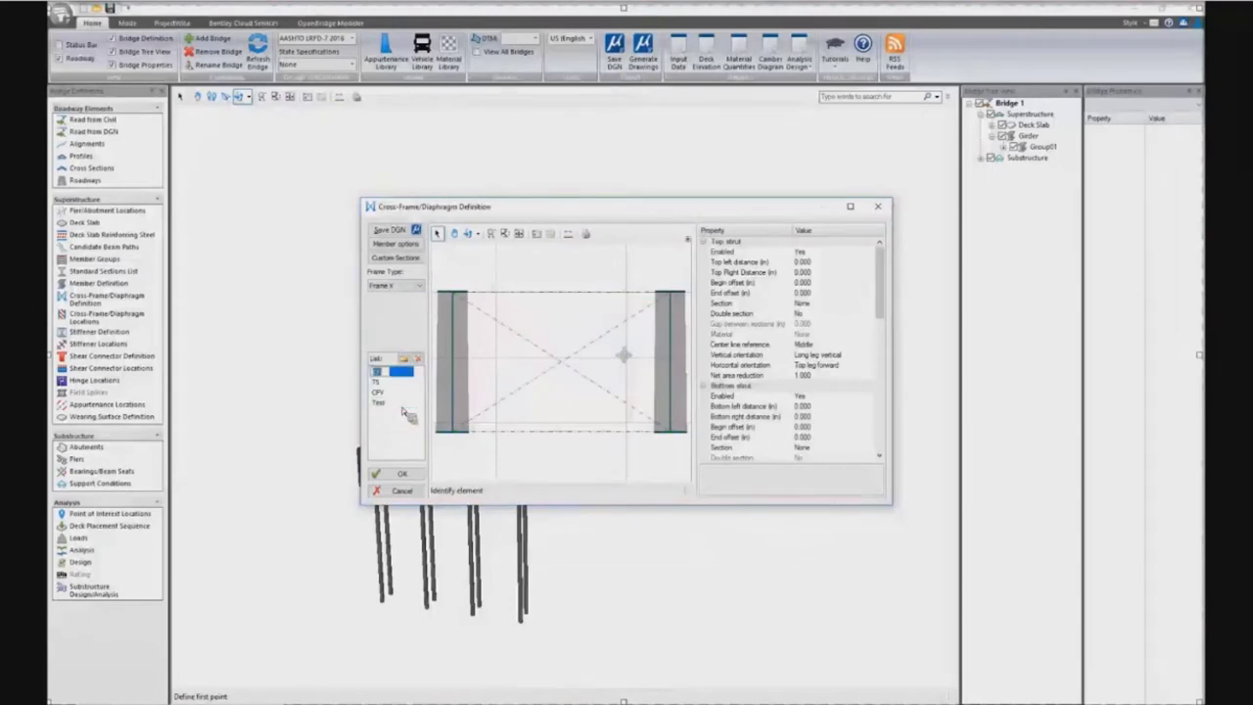
# Step: Set the frame type of the Test cross-frame definition to Frame V
pyautogui.click(391, 403)
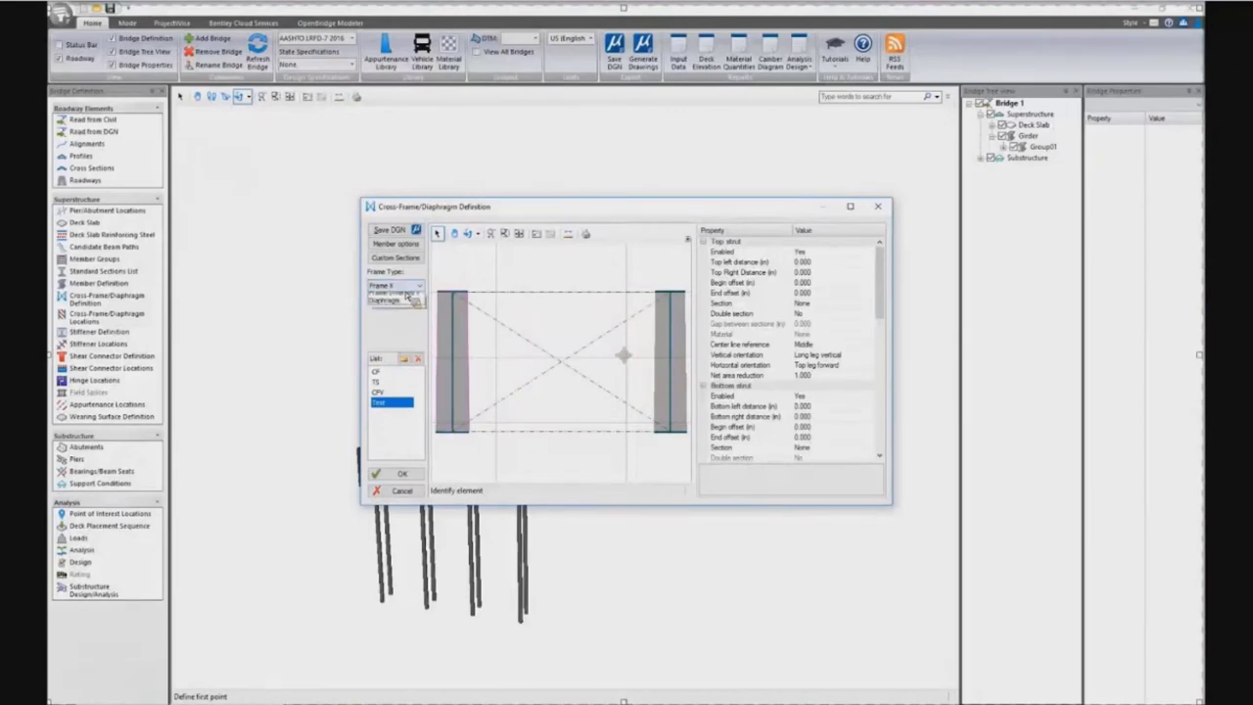
pyautogui.click(406, 286)
pyautogui.click(405, 305)
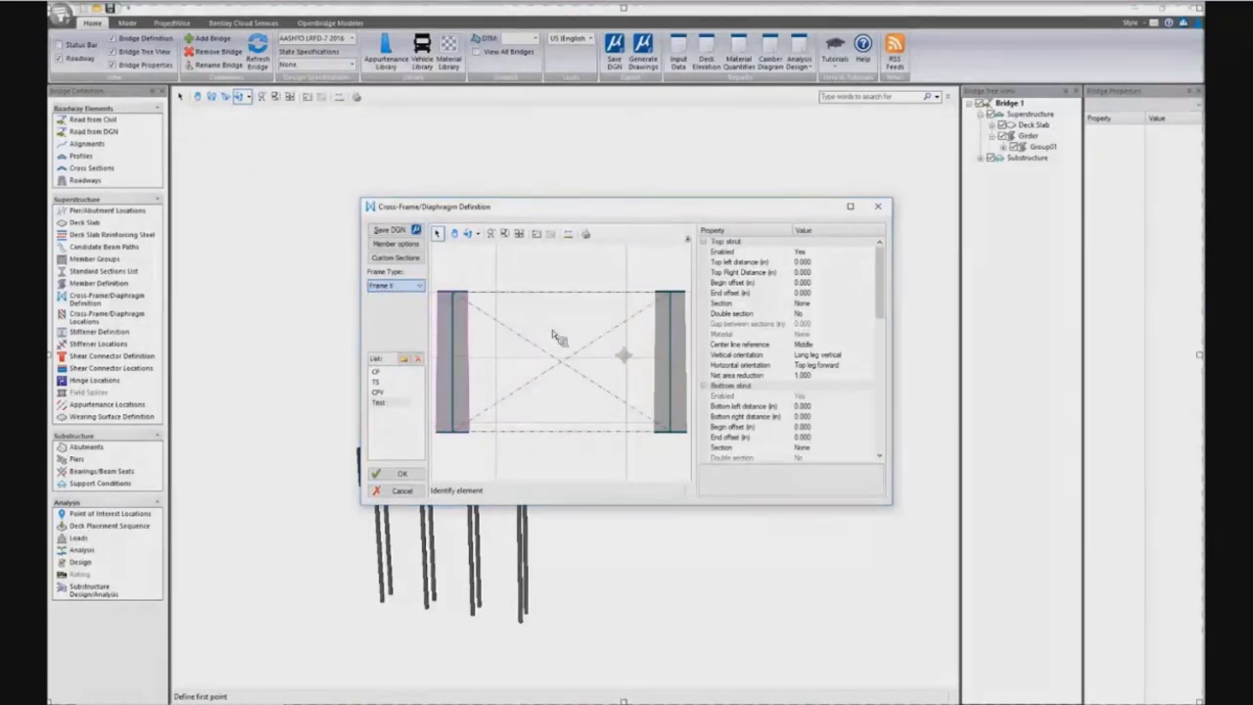
pyautogui.click(390, 404)
# Step: Assign the W10X19 section to the top strut of the Test cross-frame
pyautogui.click(605, 294)
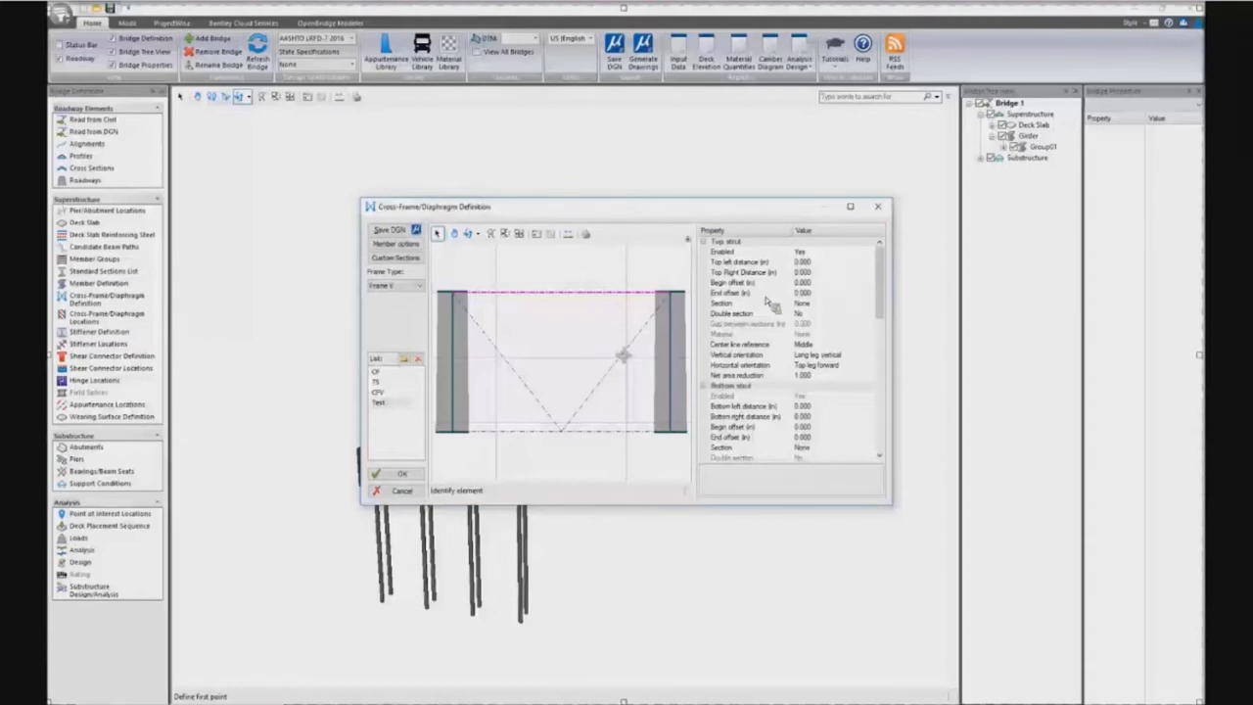
pyautogui.click(850, 305)
pyautogui.click(869, 303)
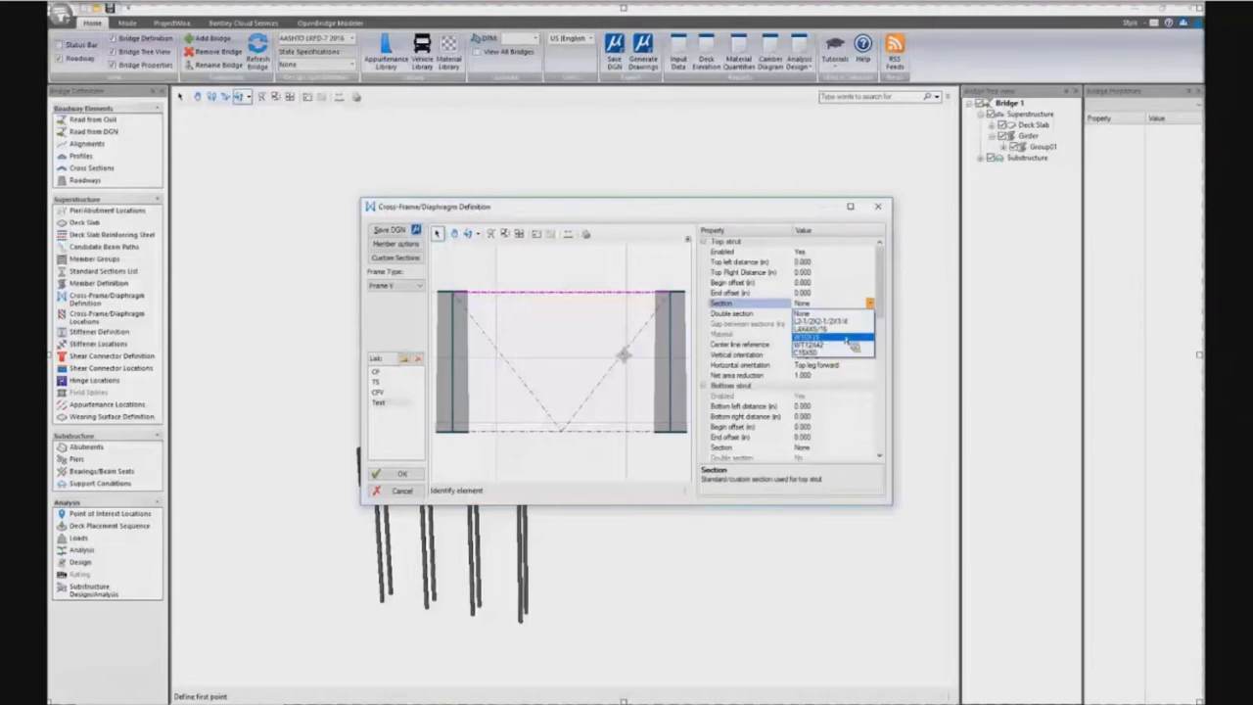
pyautogui.click(822, 346)
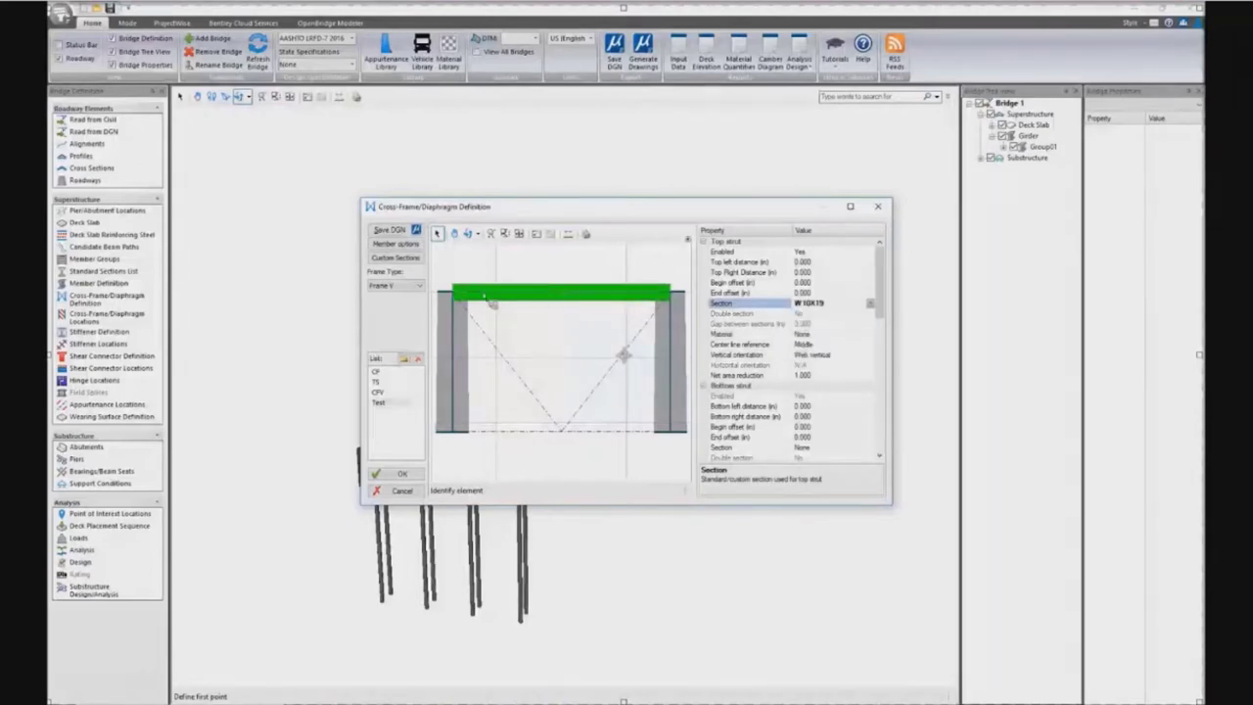
# Step: Set the top strut's begin offset and end offset to 5 in each
pyautogui.click(820, 262)
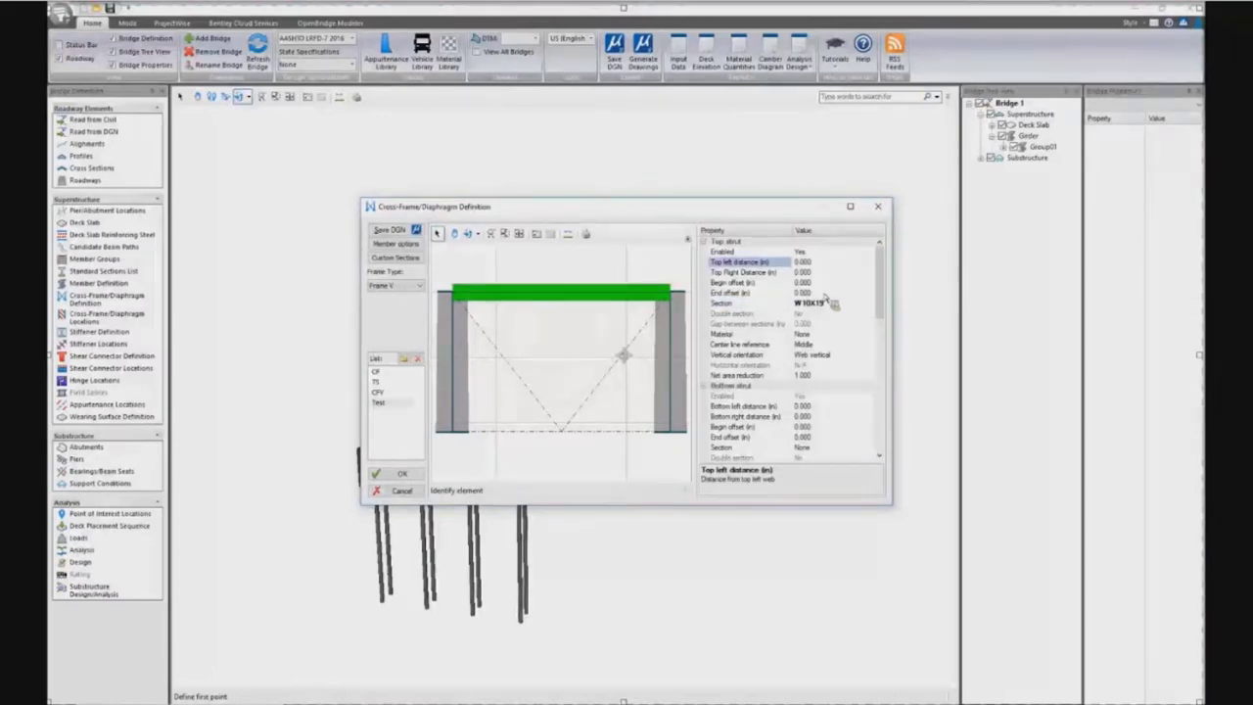
pyautogui.click(802, 284)
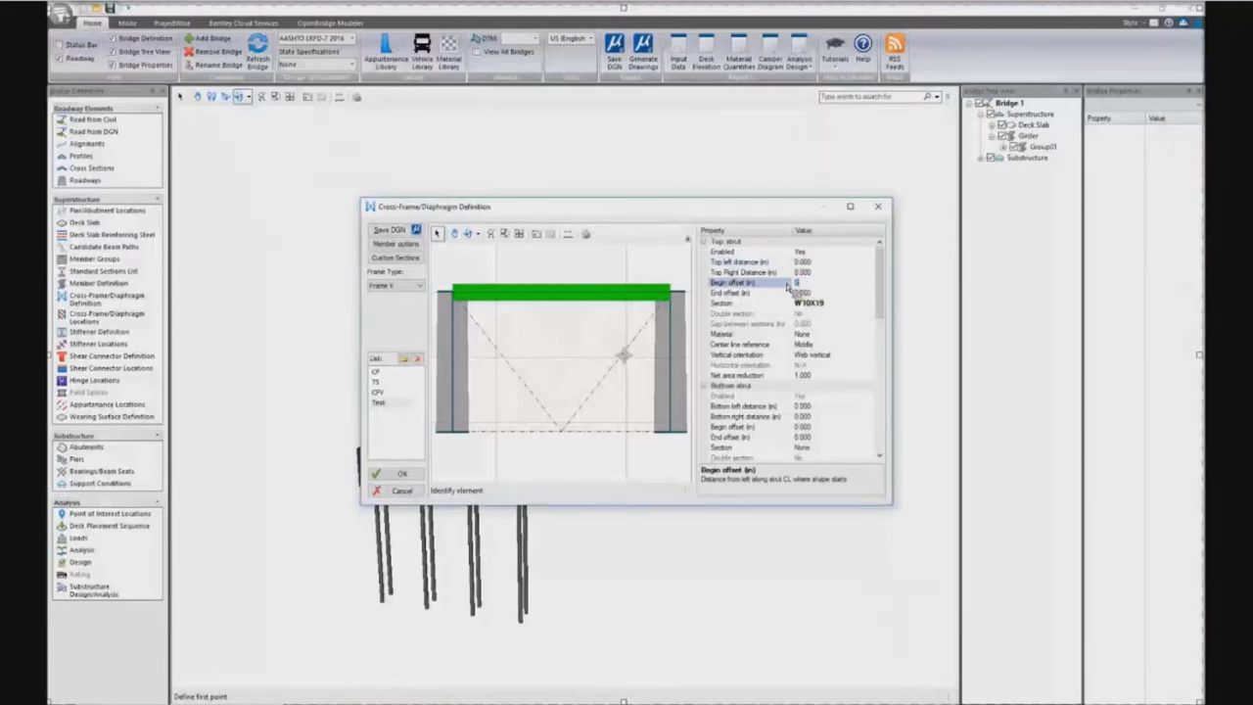
pyautogui.press('Return')
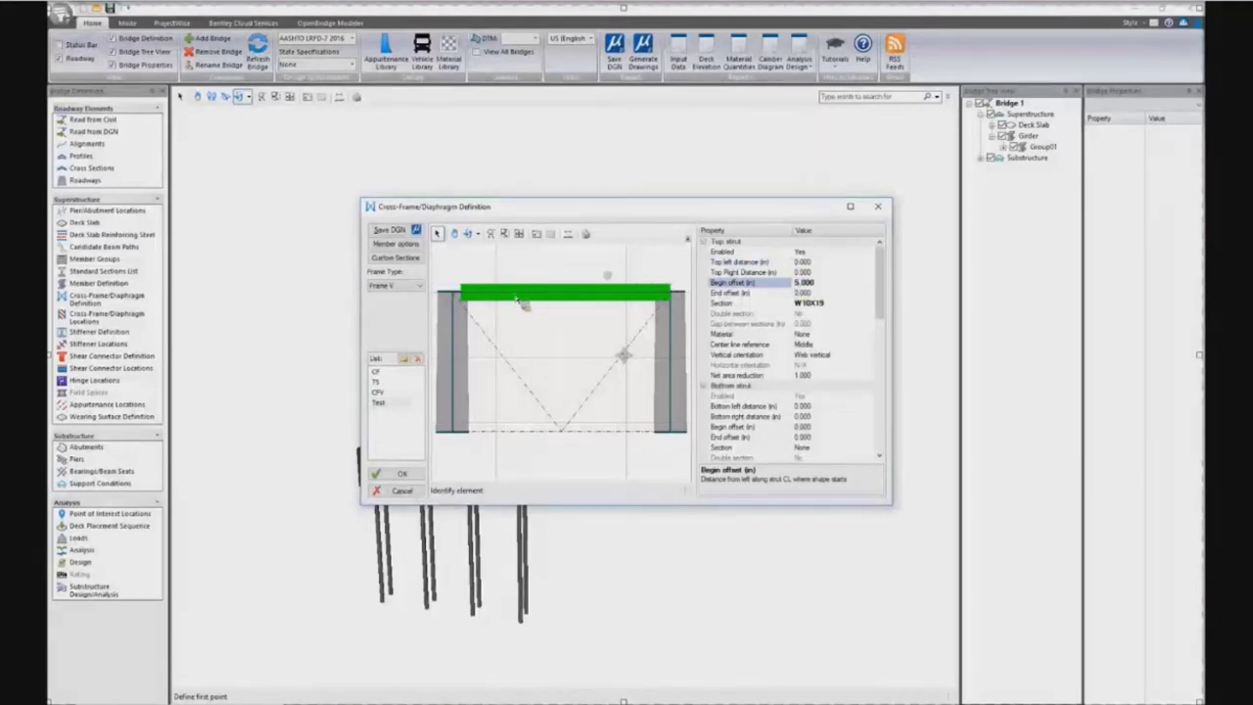
pyautogui.click(803, 292)
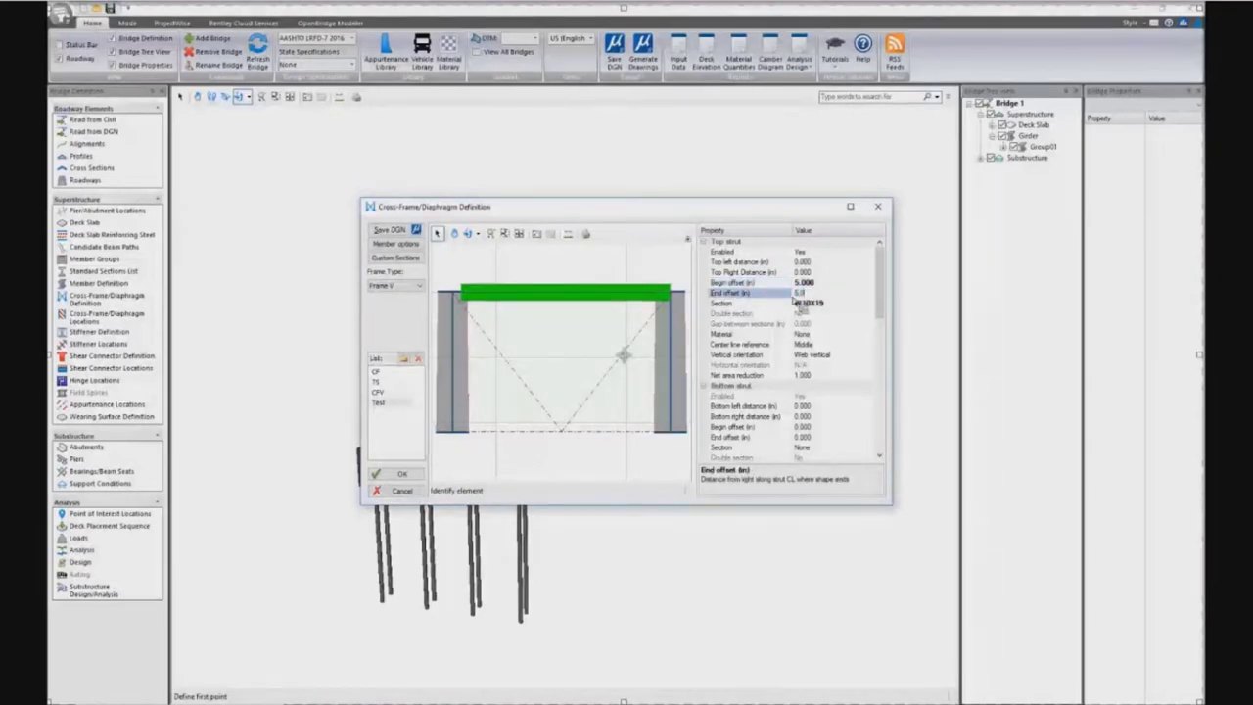
pyautogui.press('Return')
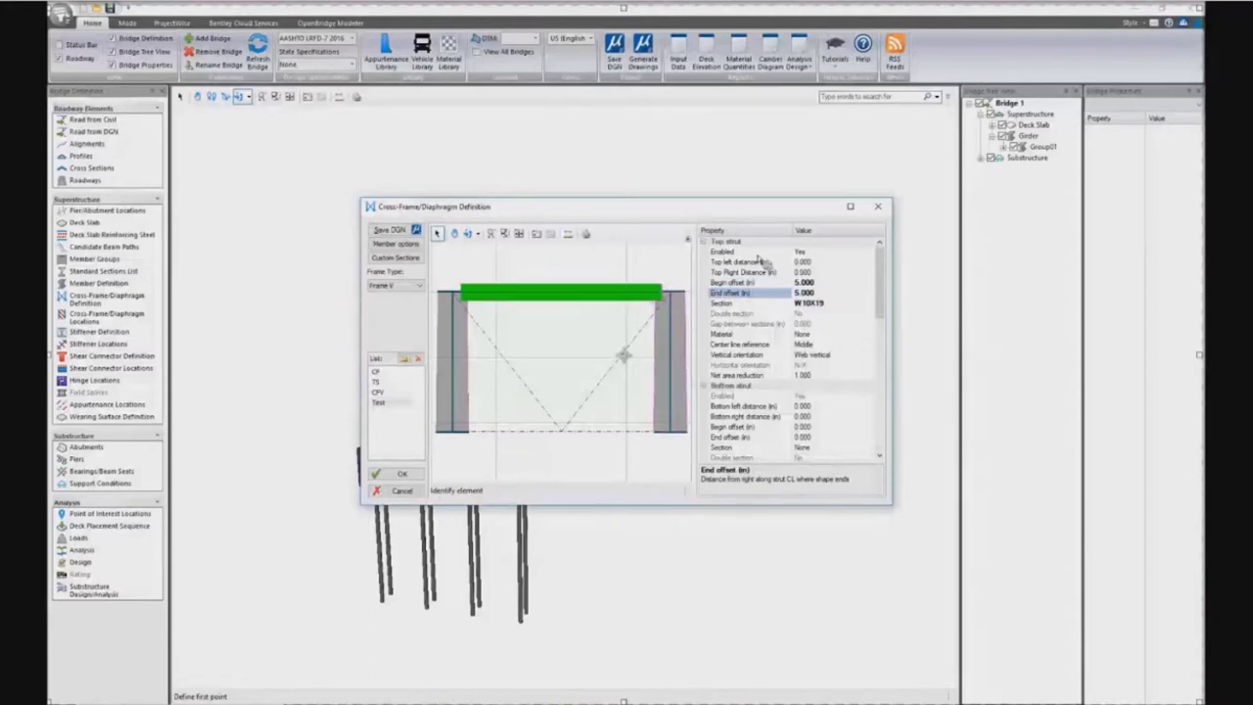
# Step: Set the top strut's top left distance and top right distance to 10 in each
pyautogui.click(823, 262)
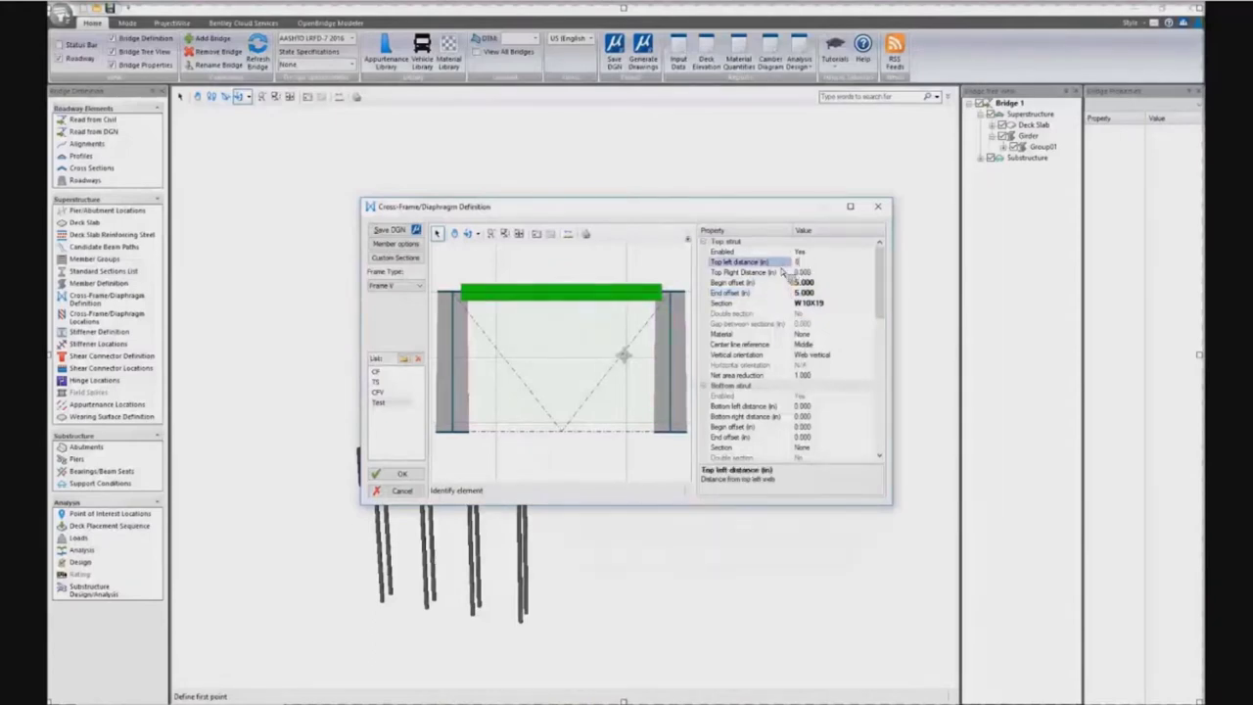
pyautogui.write('10')
pyautogui.press('Return')
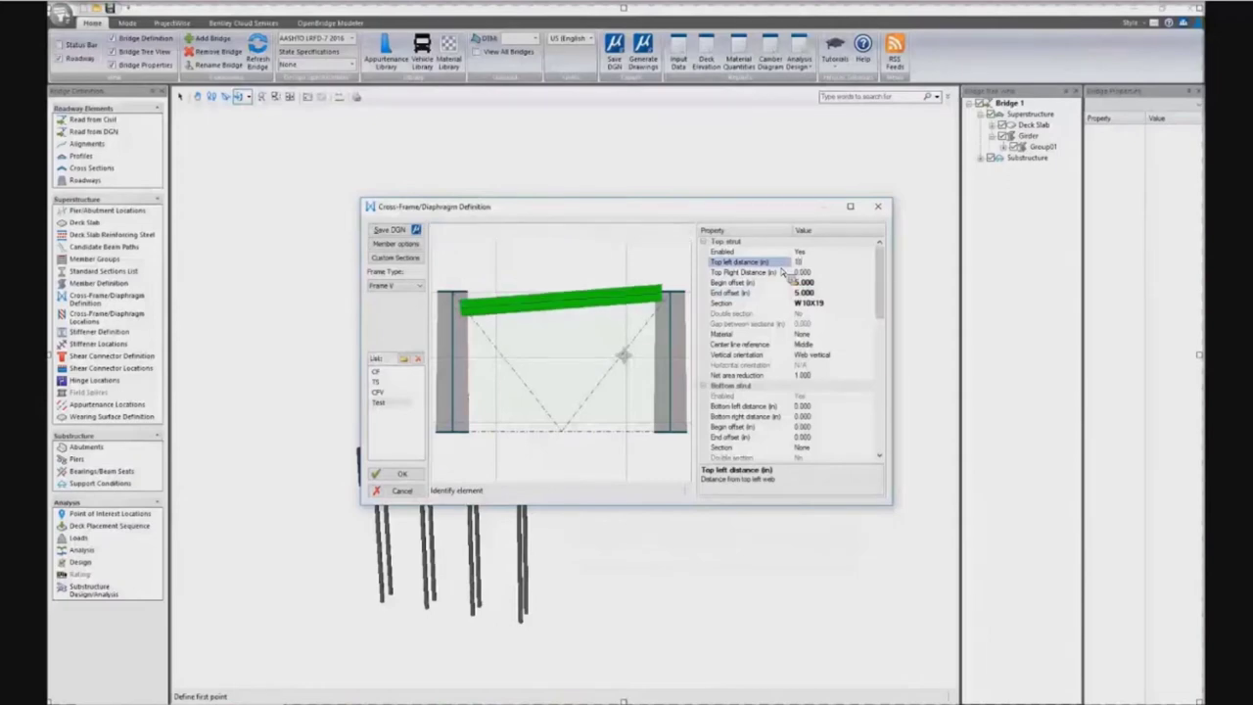
pyautogui.click(809, 274)
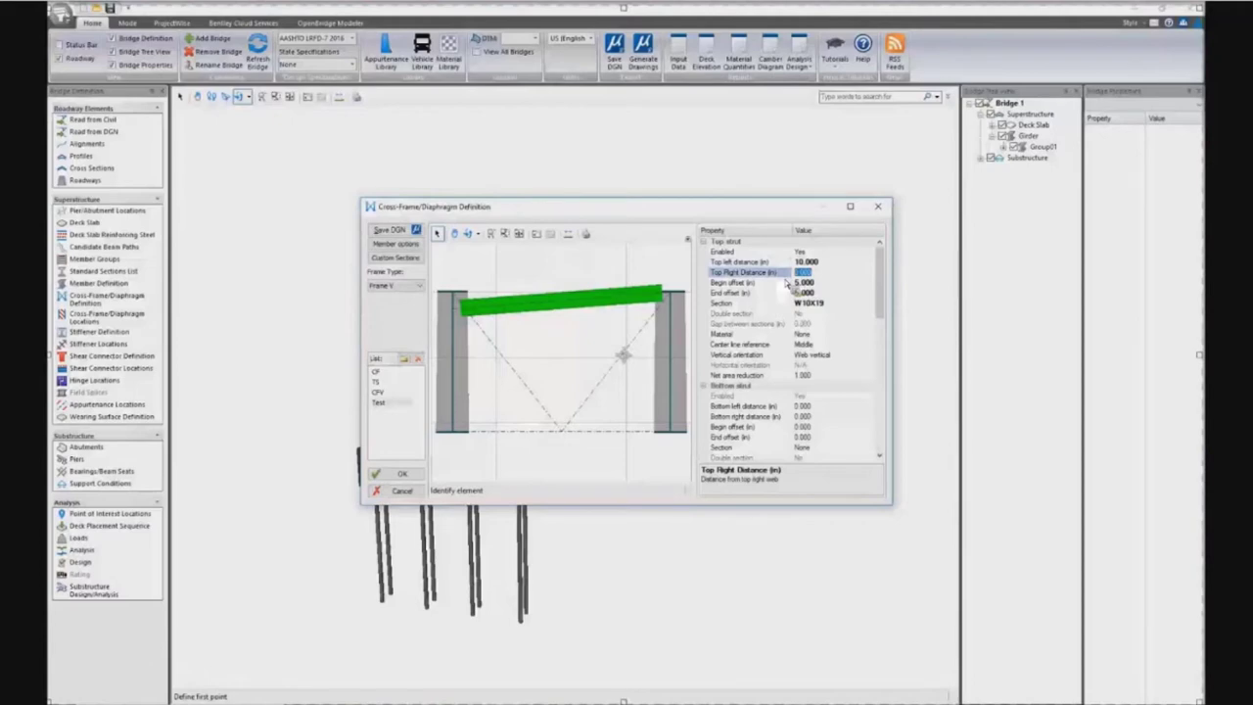
pyautogui.write('10')
pyautogui.press('Return')
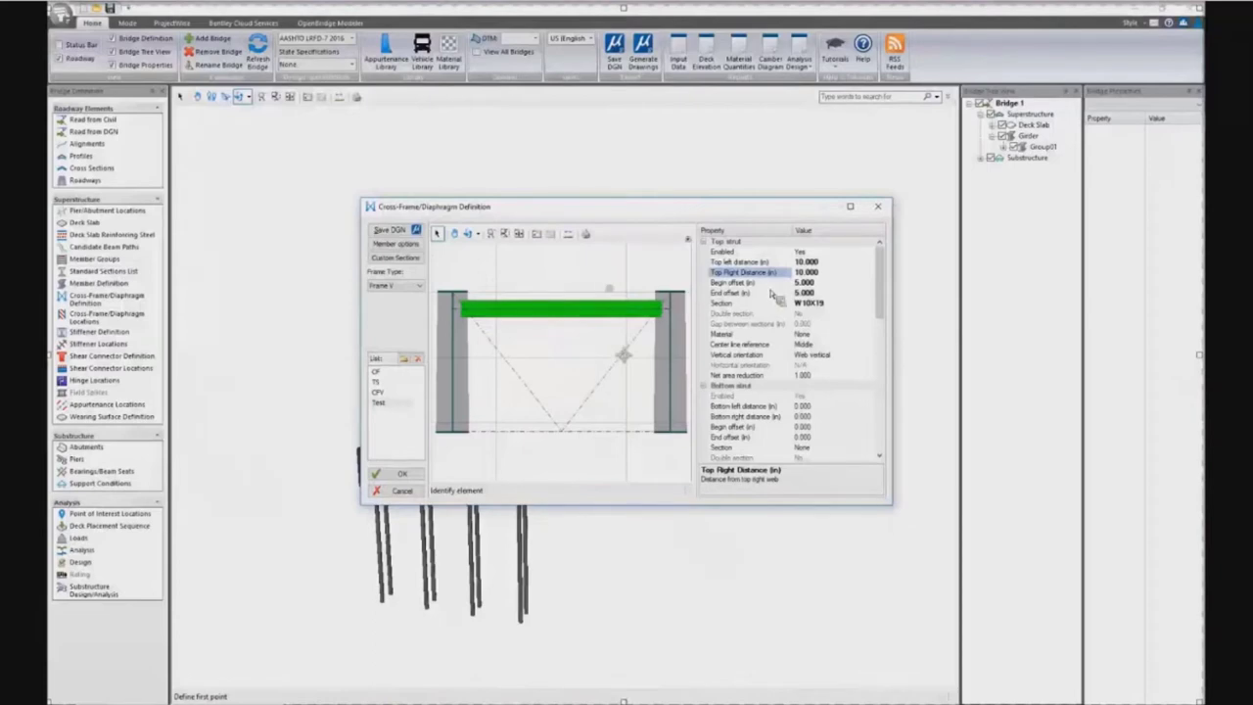
# Step: Try Top as the top strut's center line reference and restore it to Middle
pyautogui.click(870, 347)
pyautogui.click(870, 347)
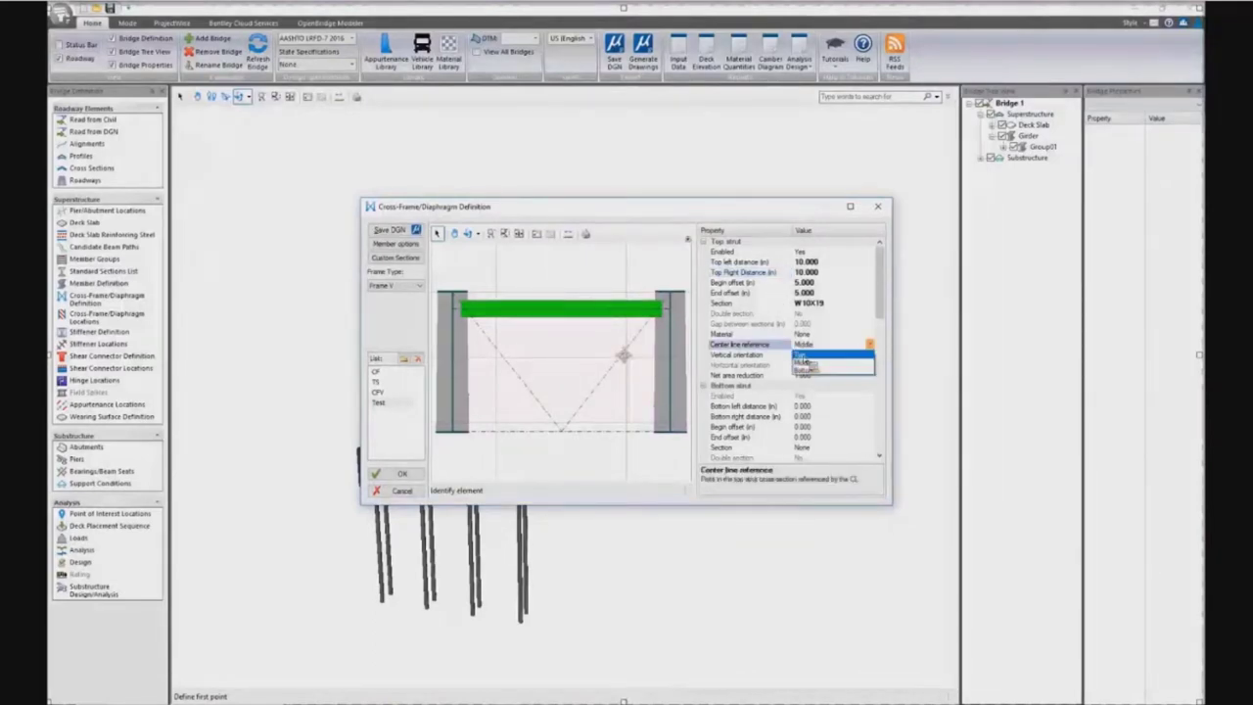
pyautogui.click(805, 364)
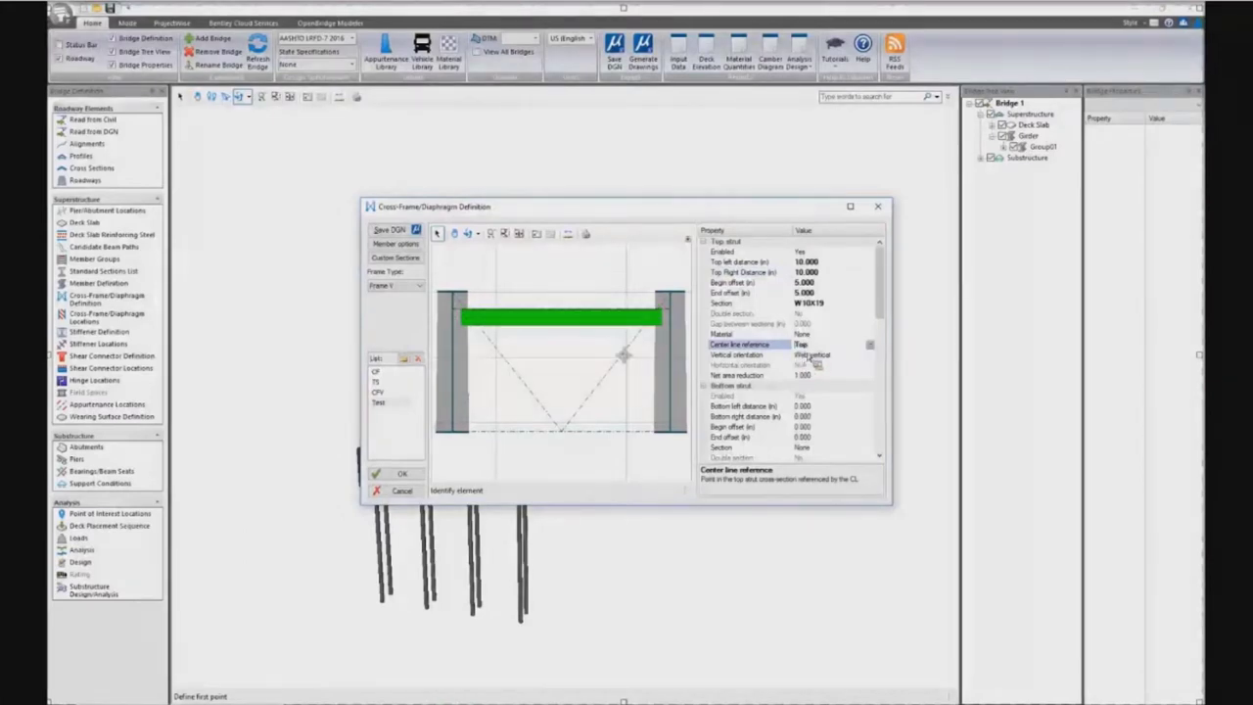
pyautogui.click(870, 345)
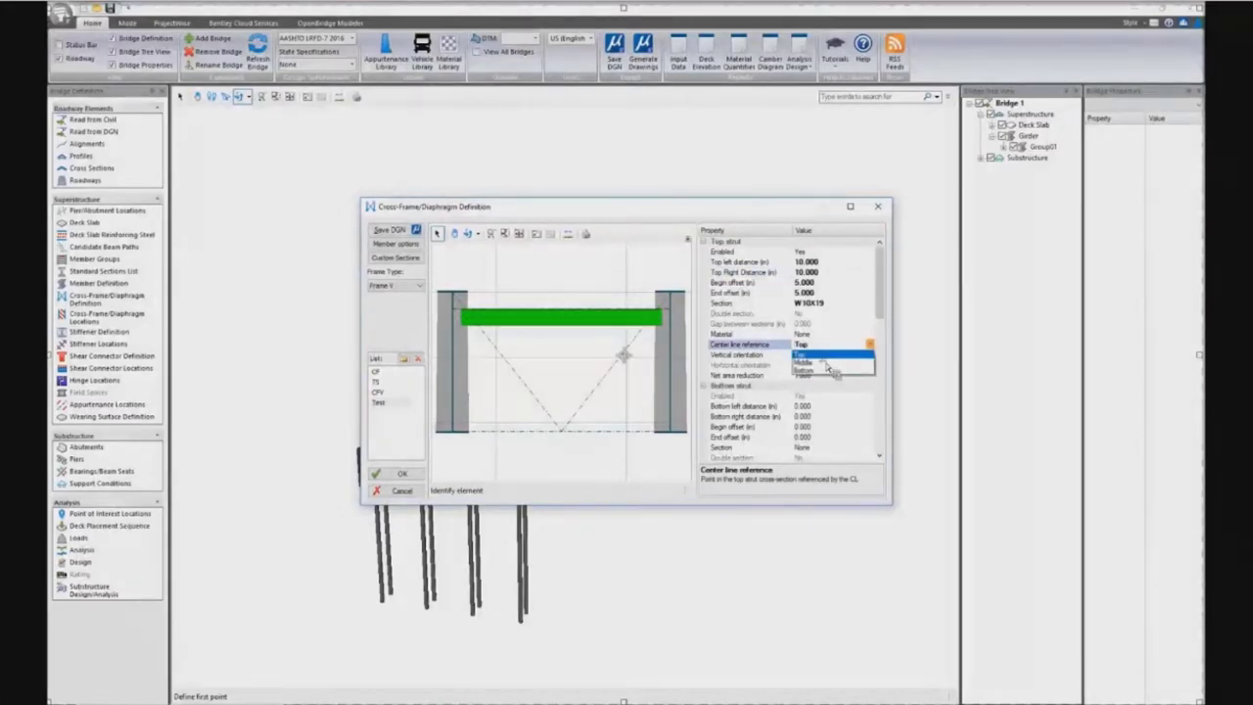
pyautogui.click(817, 365)
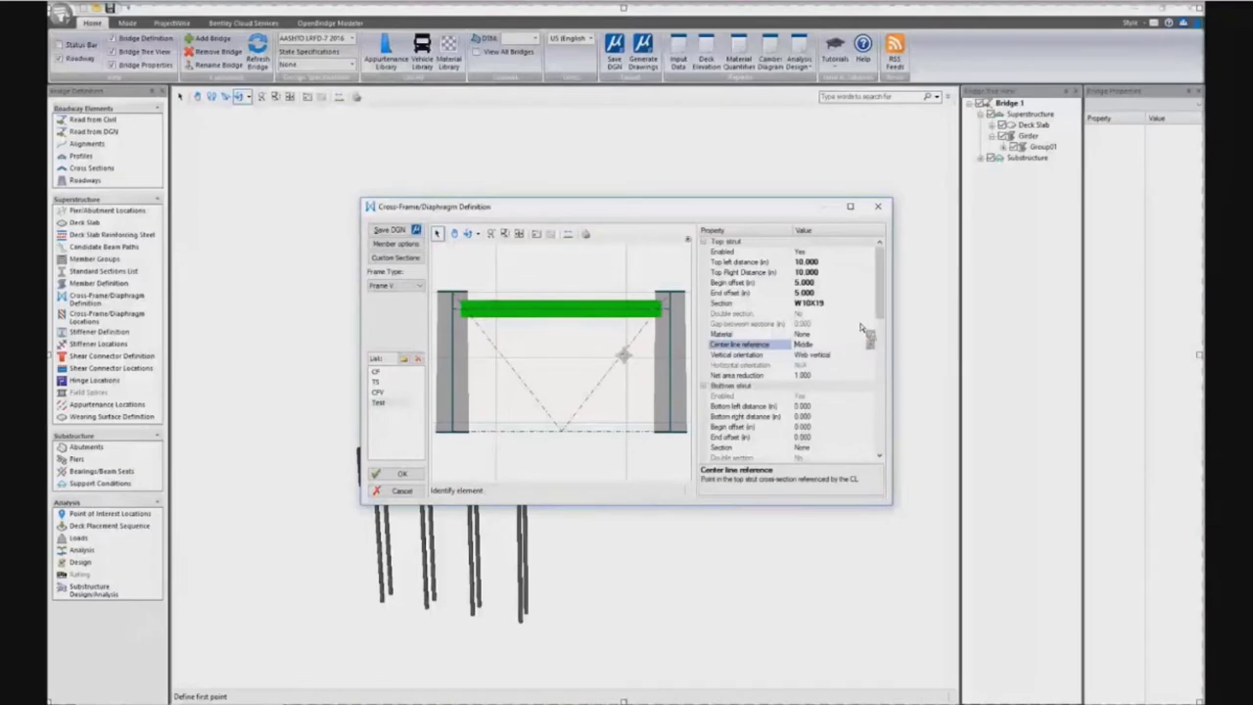
# Step: Set the top strut's material to Grade 50
pyautogui.click(871, 336)
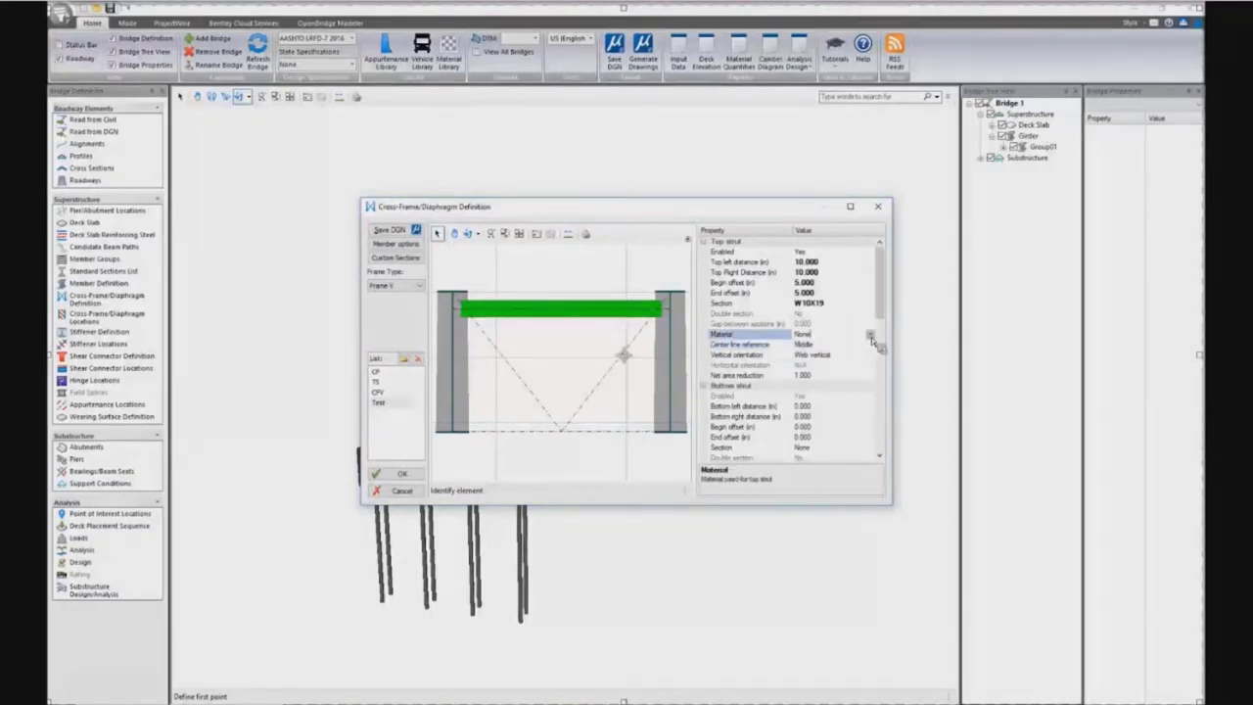
pyautogui.click(823, 381)
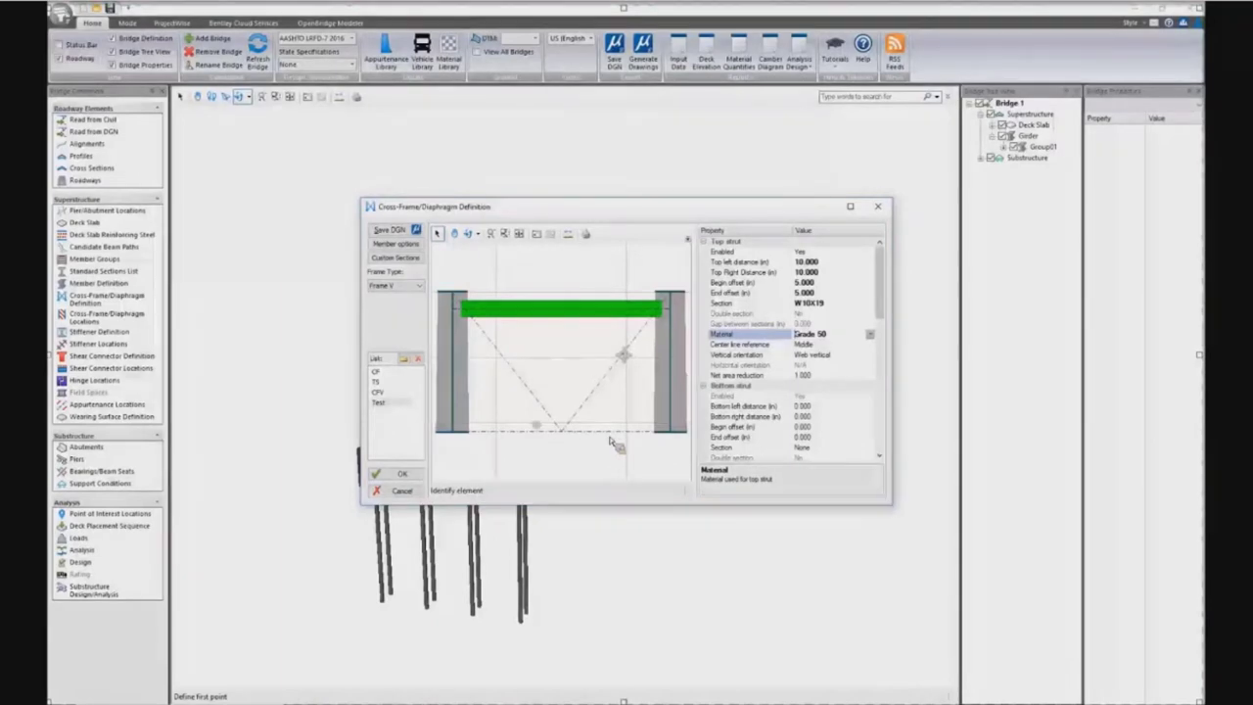
pyautogui.click(752, 346)
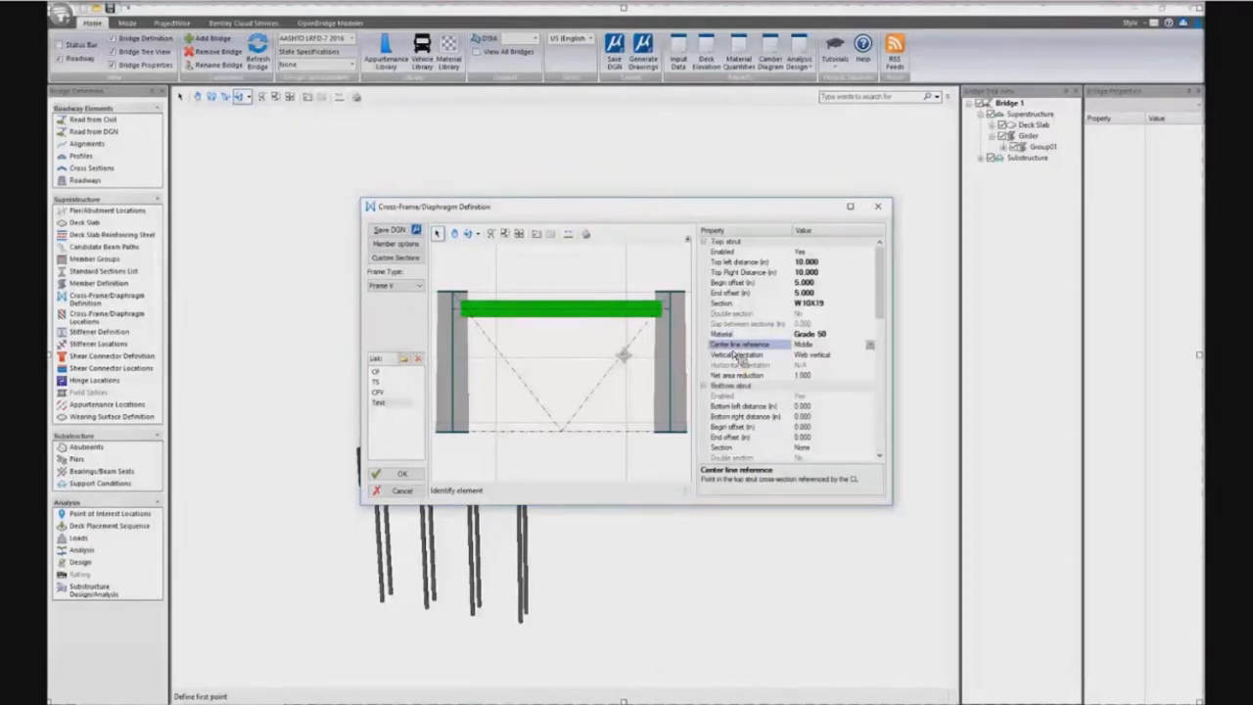
# Step: Examine the CF cross-frame definition's shape and its top strut, bottom strut and left diagonal properties
pyautogui.click(382, 373)
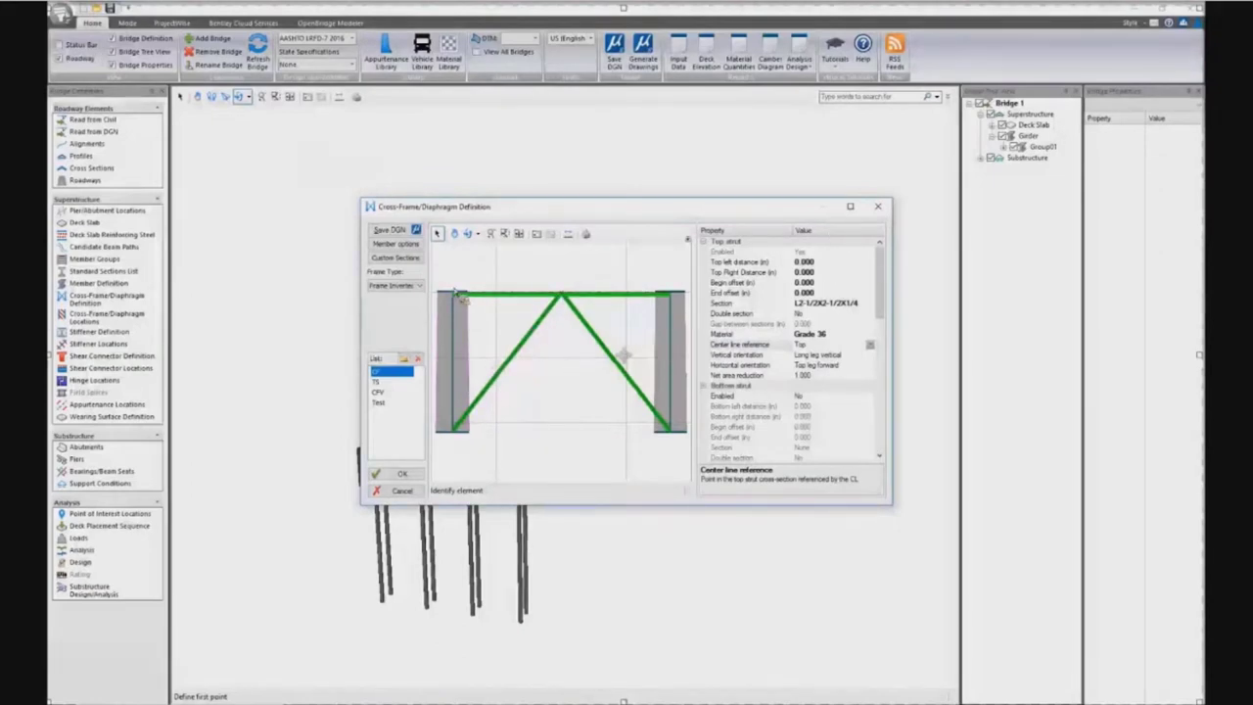
pyautogui.scroll(2, 464, 306)
pyautogui.scroll(1, 501, 360)
pyautogui.scroll(-3, 503, 360)
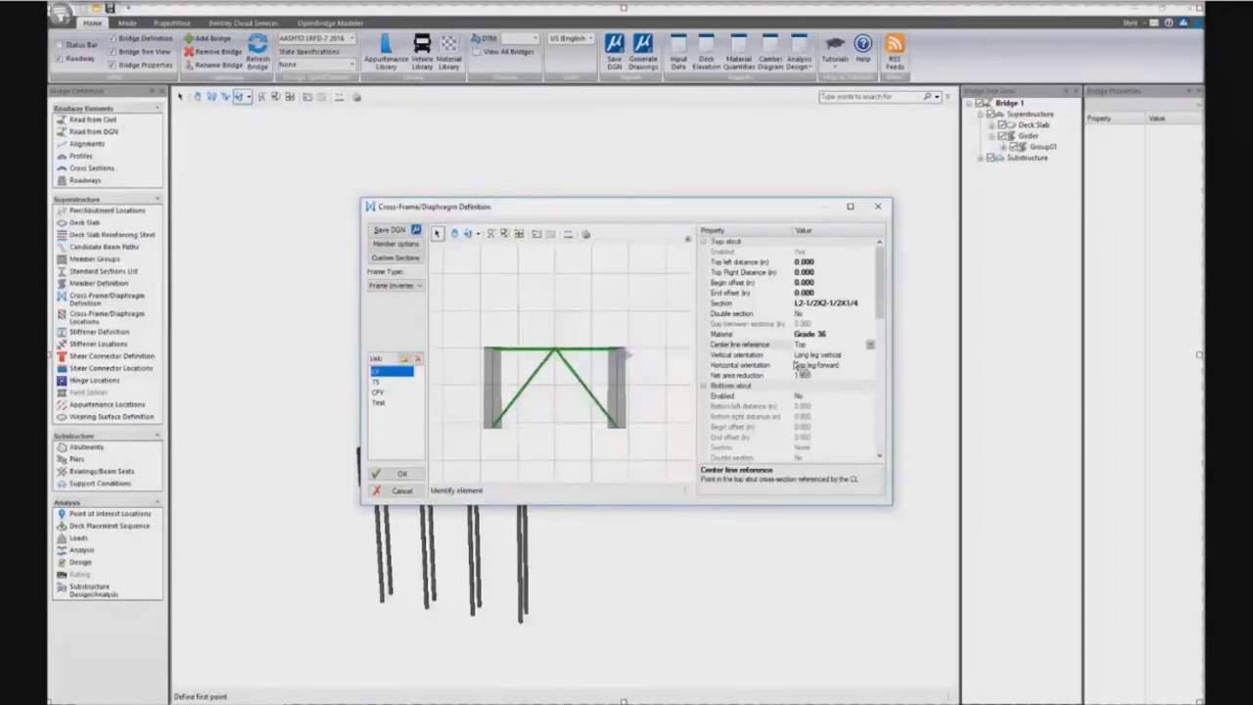
pyautogui.scroll(-4, 784, 419)
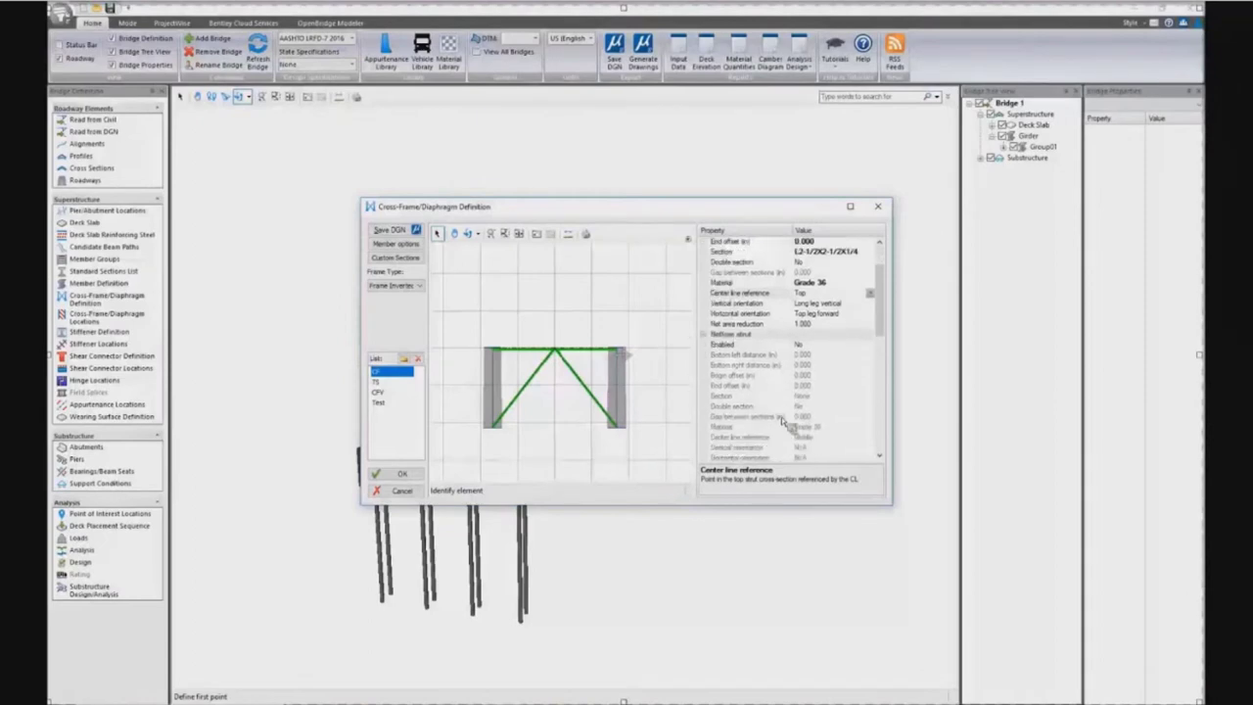
pyautogui.scroll(-2, 783, 421)
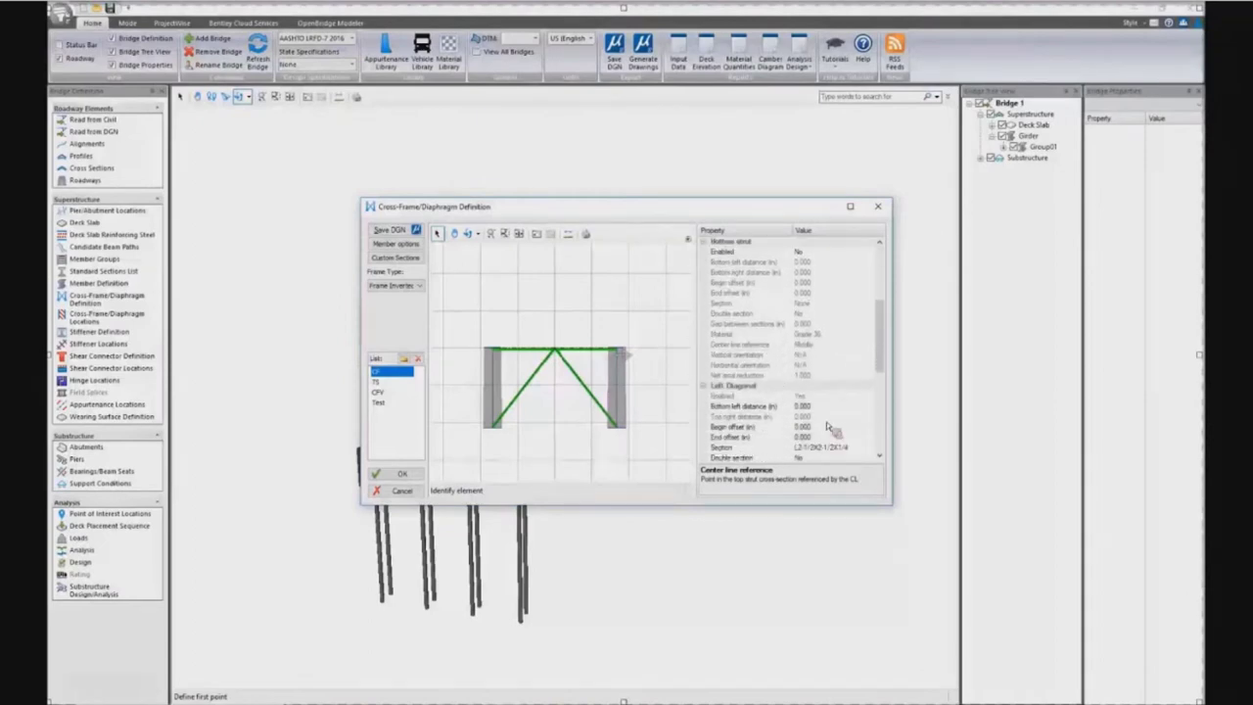
pyautogui.scroll(-1, 822, 411)
pyautogui.click(822, 407)
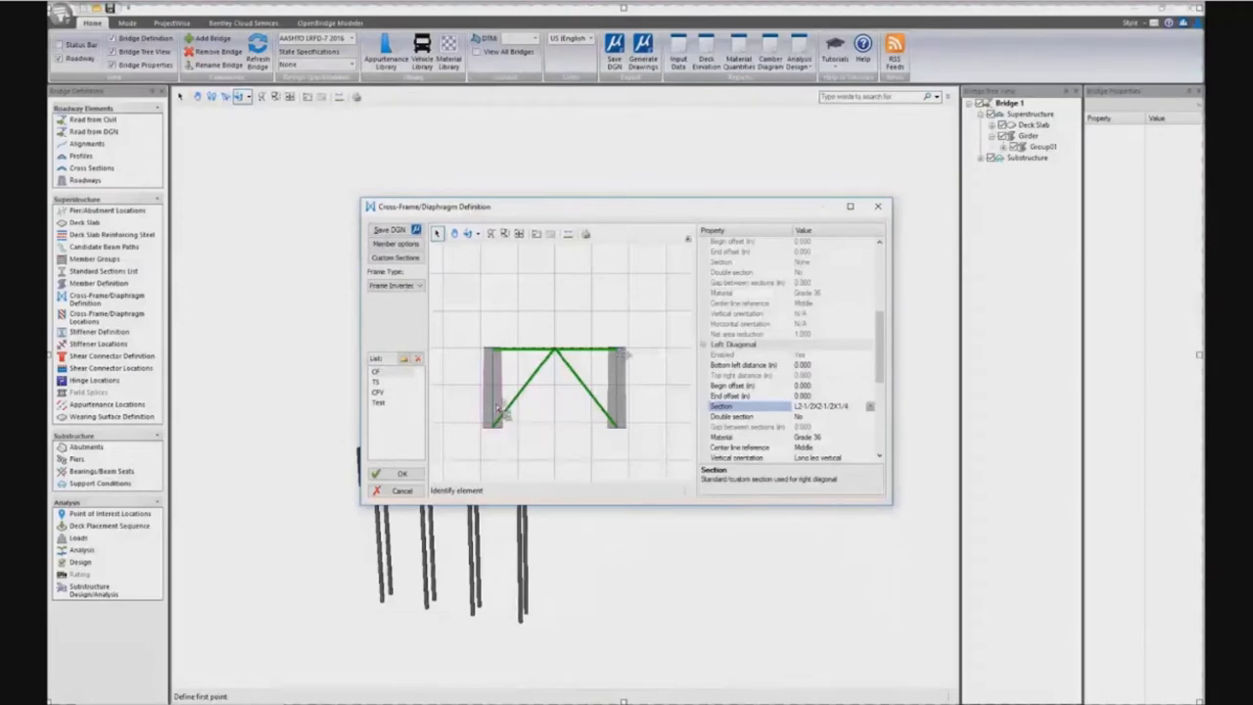
# Step: Delete the Test cross-frame definition
pyautogui.click(388, 402)
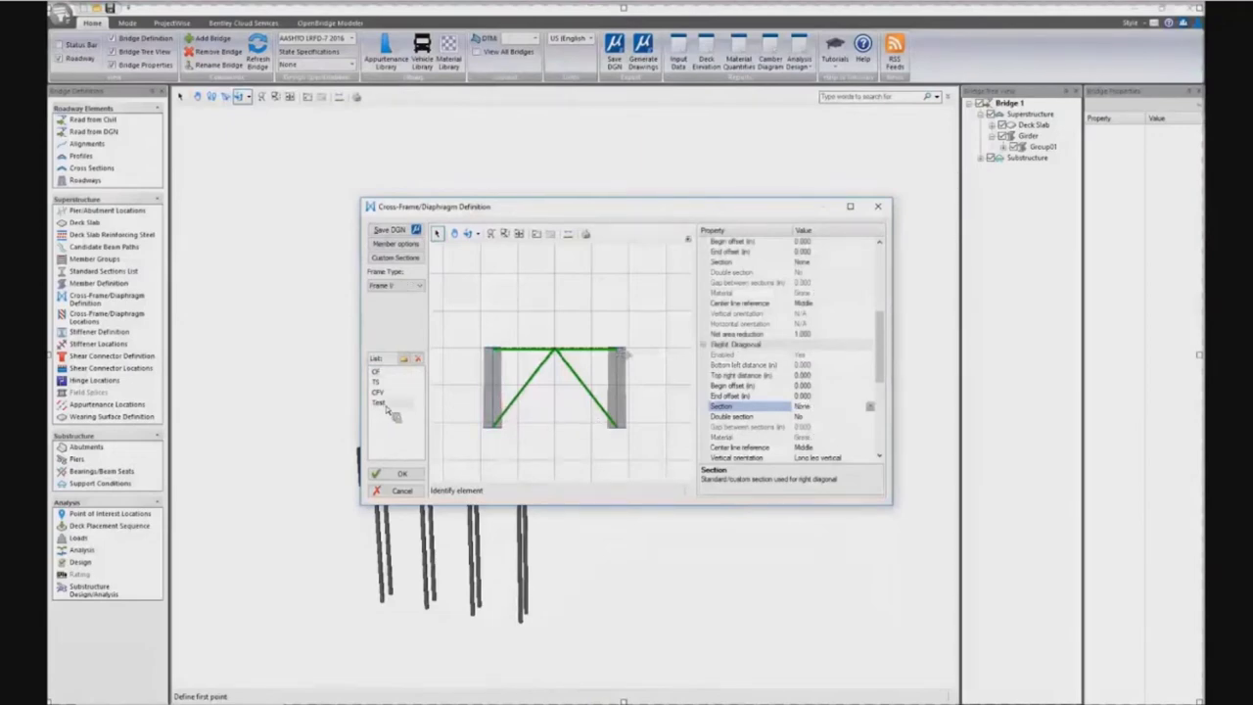
pyautogui.click(417, 359)
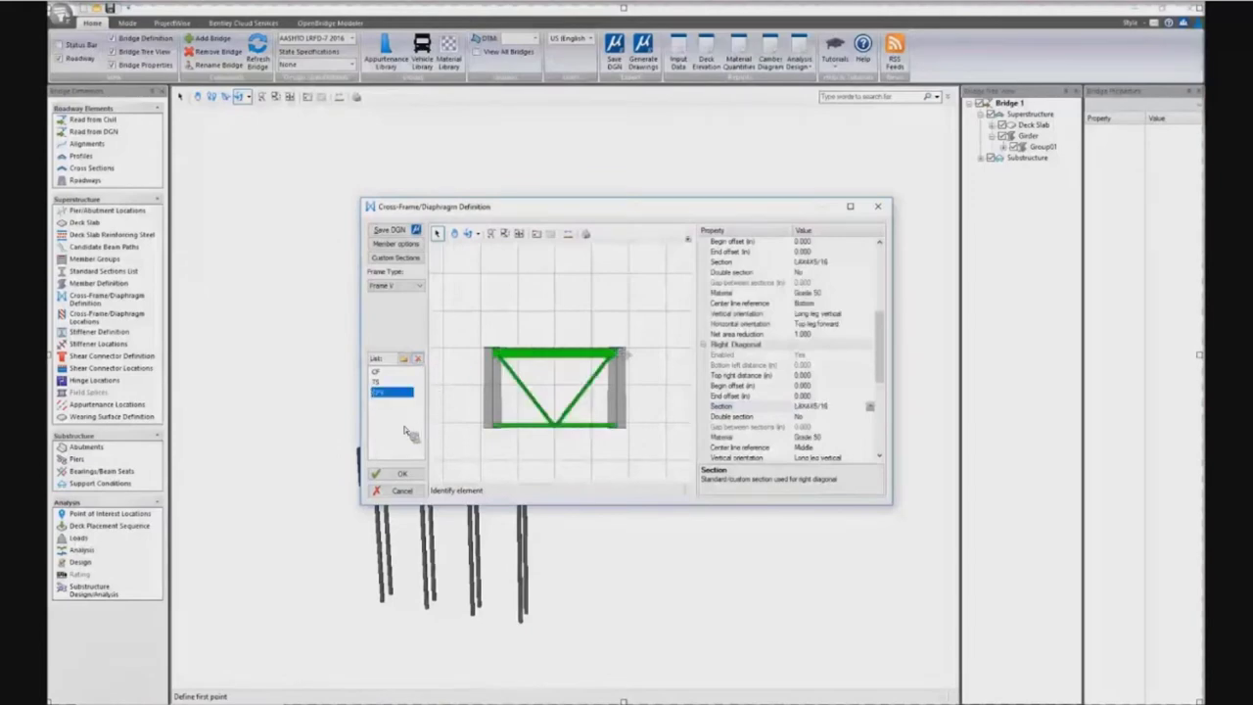
# Step: Review the TS, CF and CFV definitions and accept the cross-frame/diaphragm definitions
pyautogui.click(378, 382)
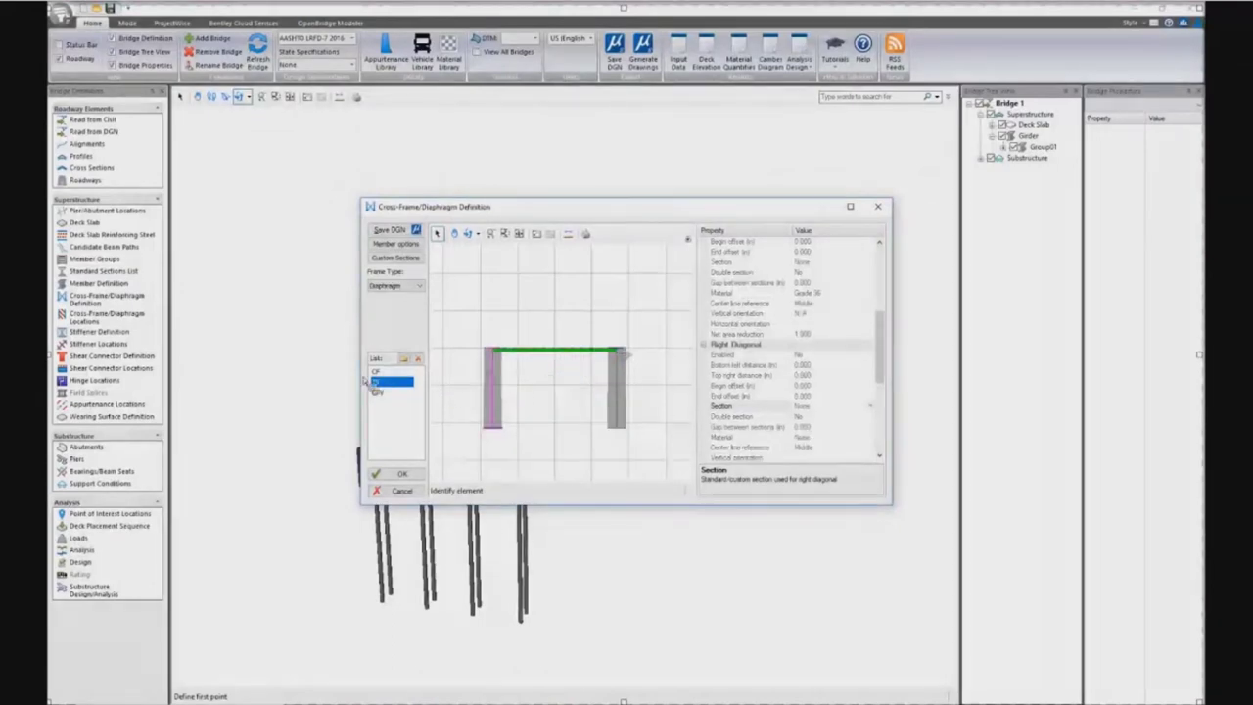
pyautogui.click(378, 373)
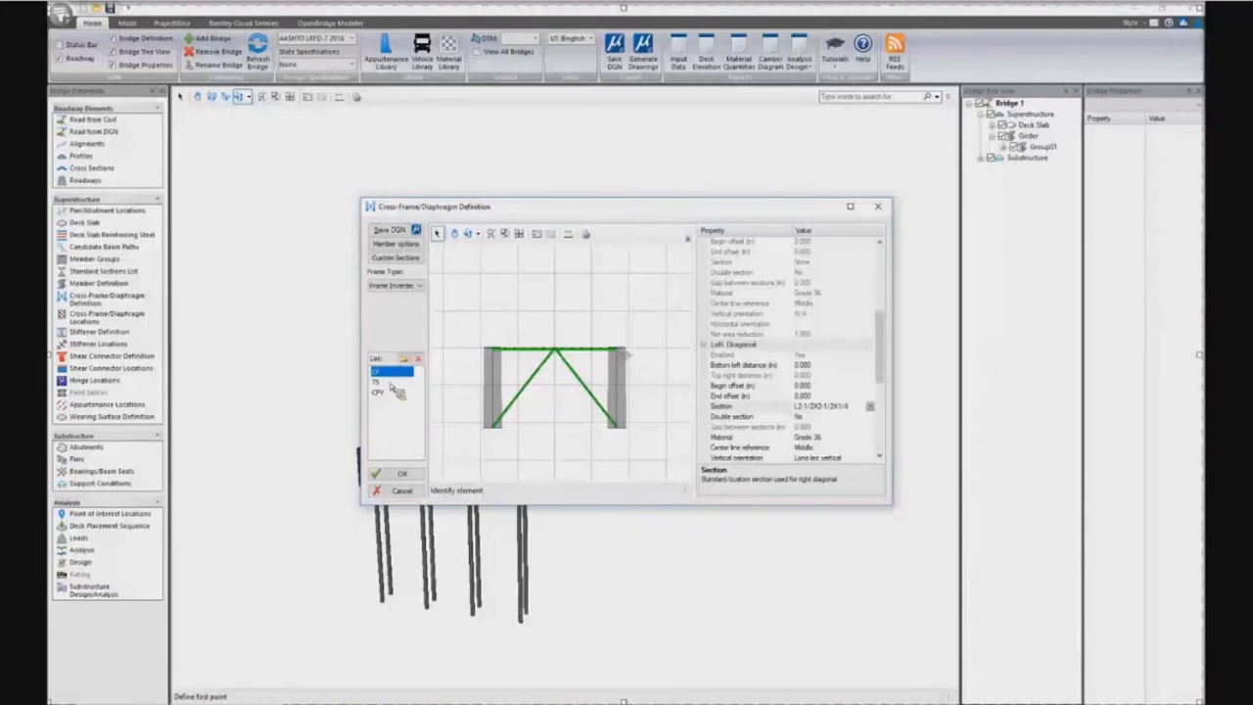
pyautogui.click(419, 289)
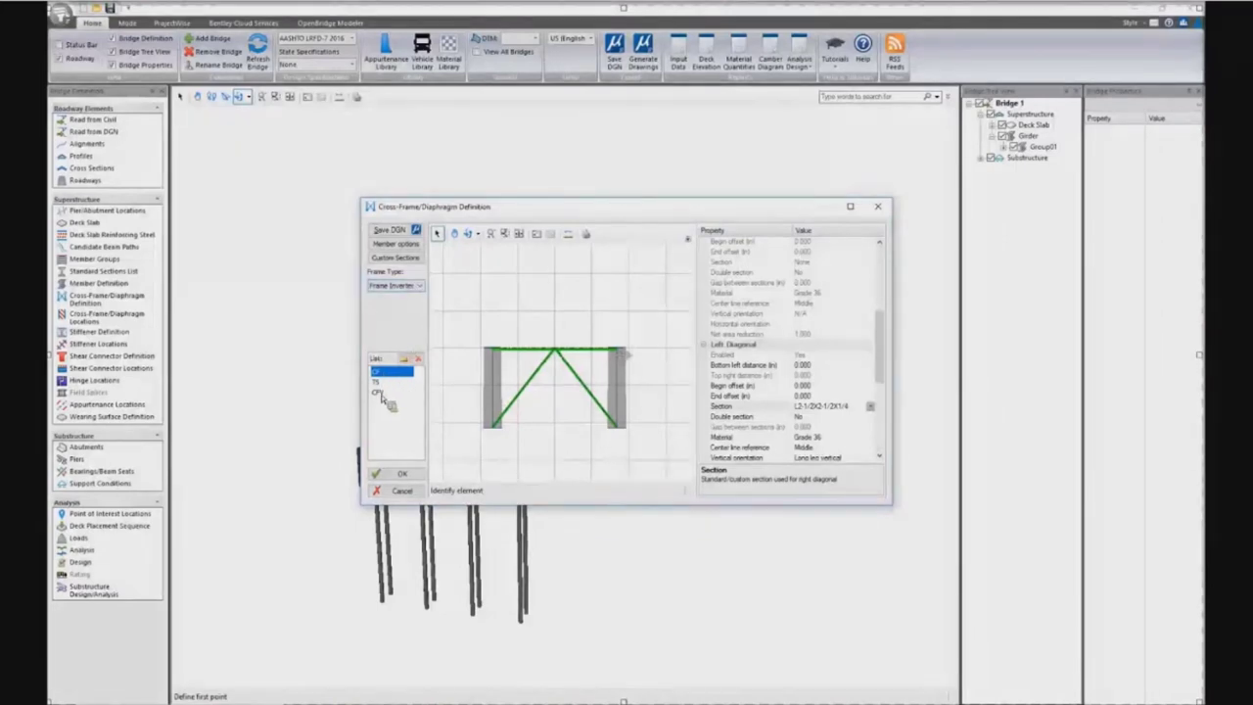
pyautogui.click(381, 395)
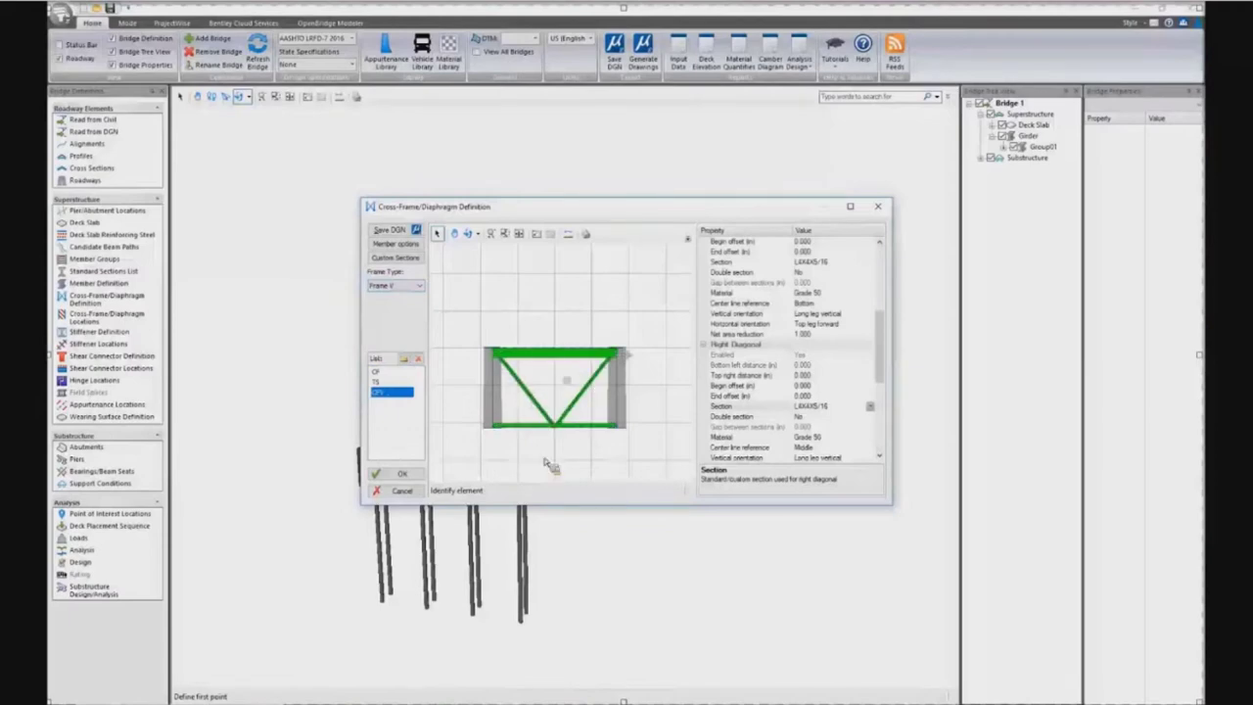
pyautogui.click(403, 476)
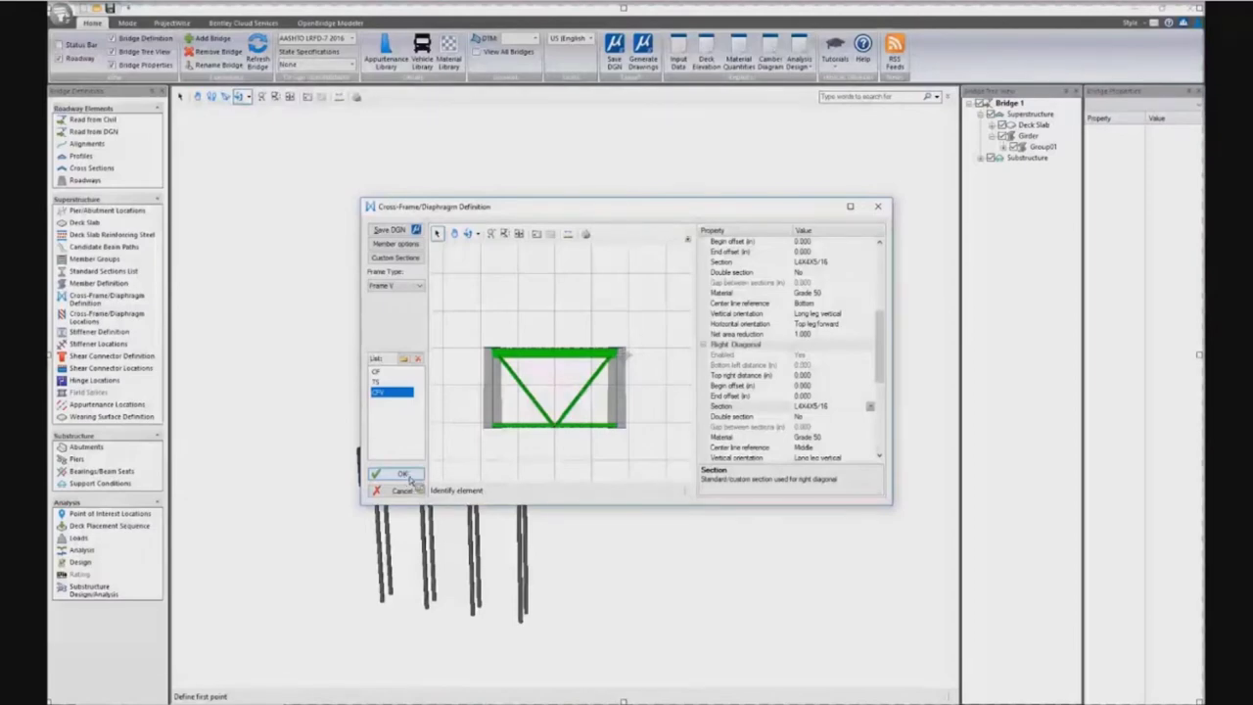
pyautogui.click(411, 479)
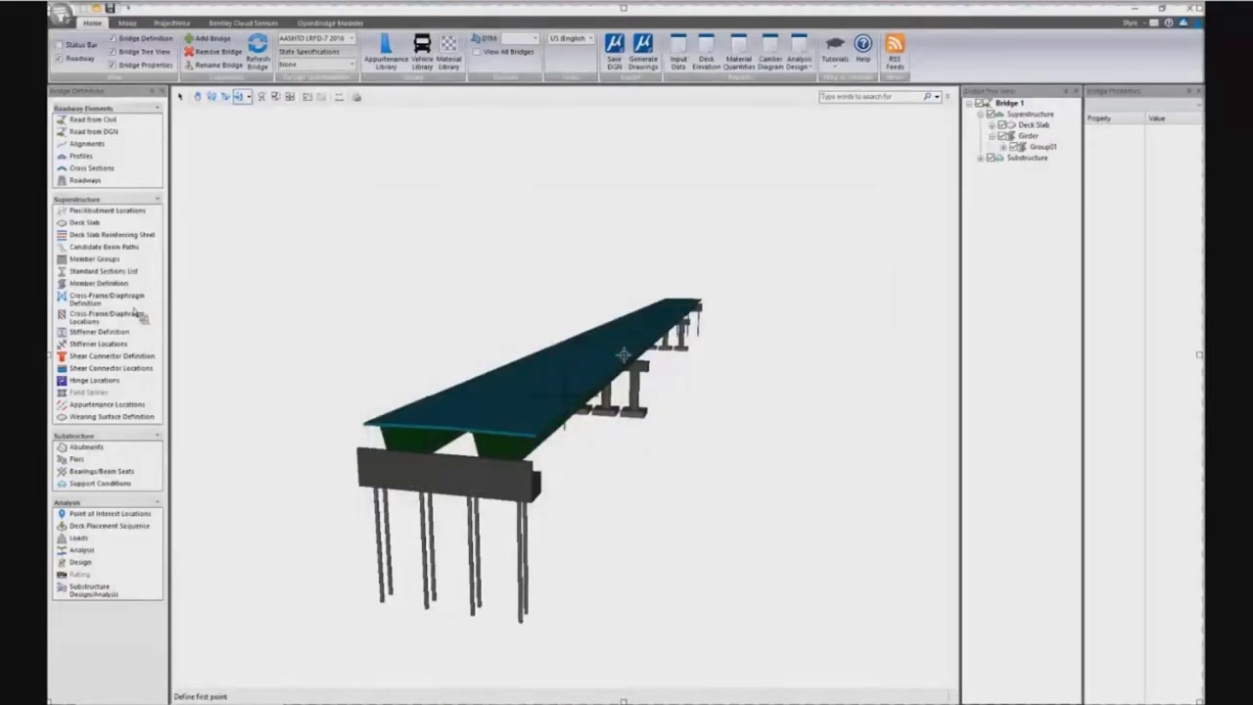
# Step: Open the cross-frame/diaphragm locations for Group01 and set the cross-frame type to Internal
pyautogui.click(98, 317)
pyautogui.hotkey('alt', 'Tab')
pyautogui.hotkey('alt', 'Tab')
pyautogui.click(88, 318)
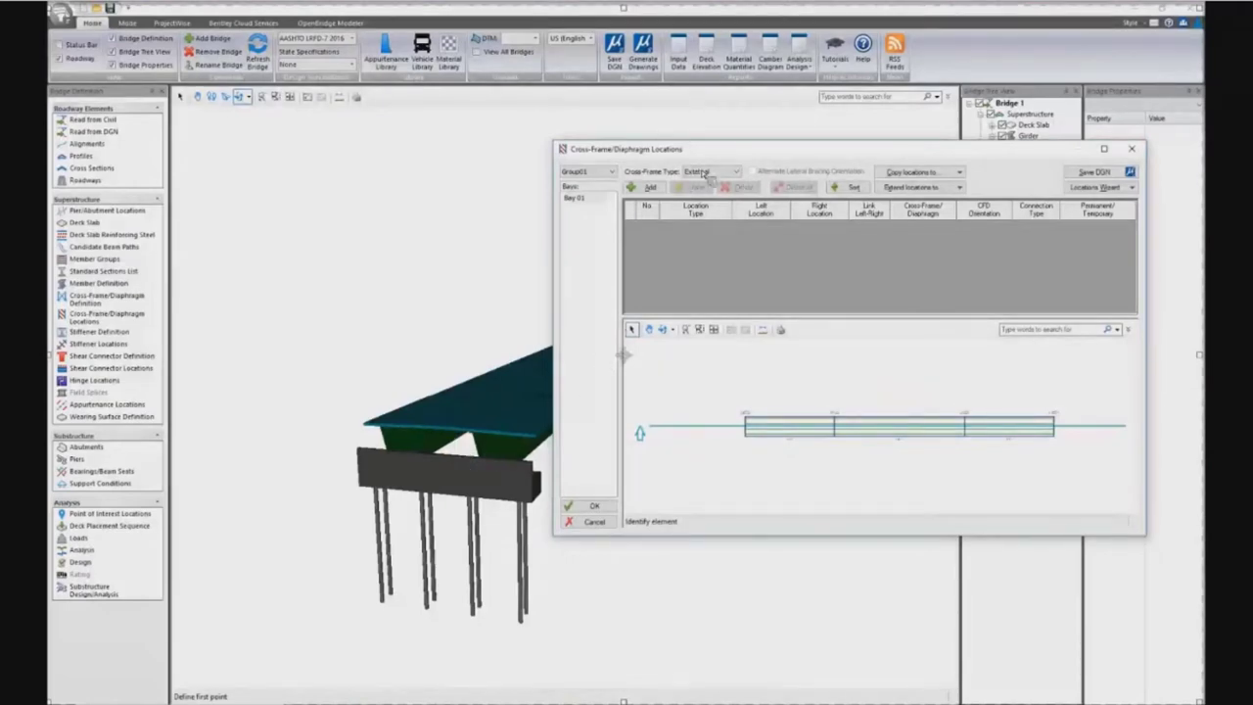
pyautogui.click(588, 201)
pyautogui.click(711, 172)
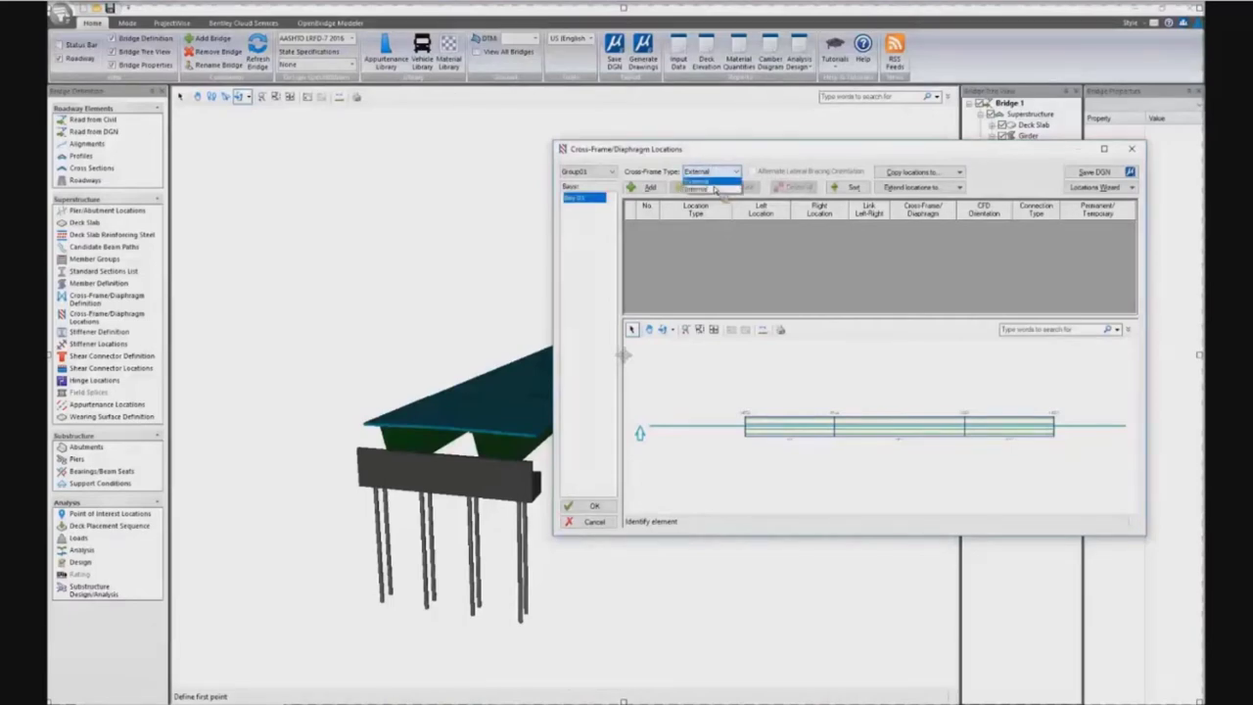
pyautogui.click(717, 191)
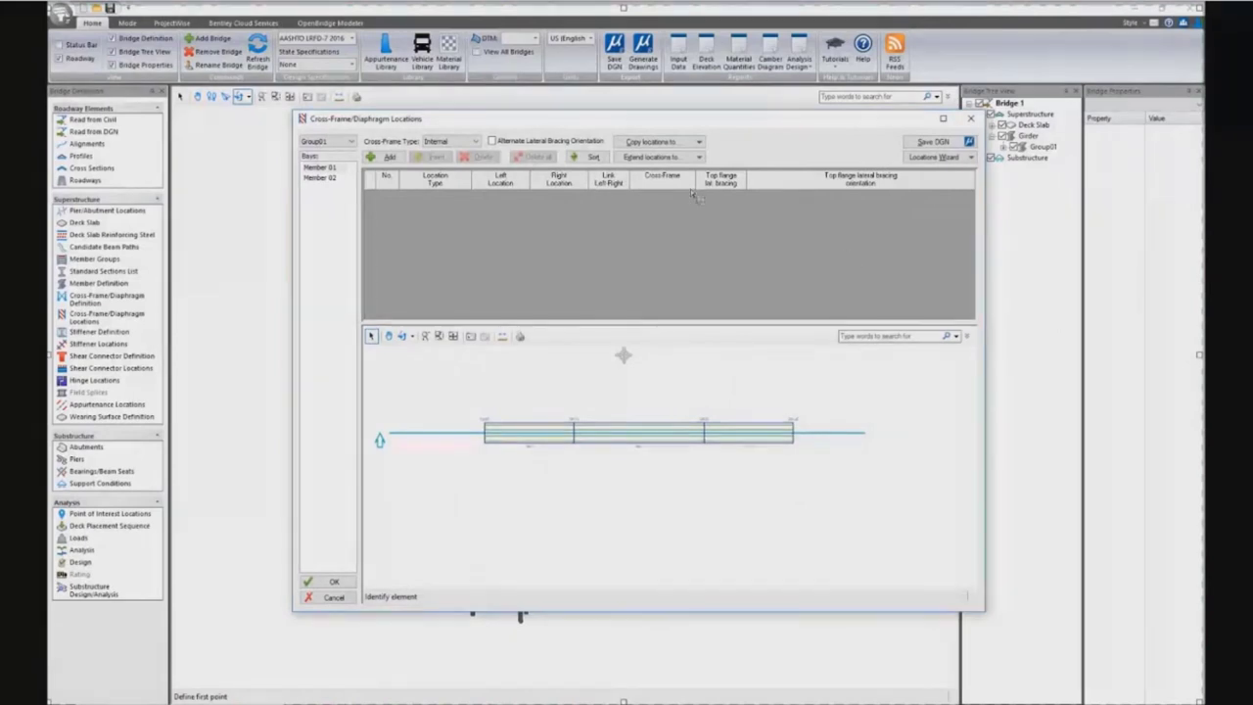
# Step: Add a single internal cross-frame location row and delete it again
pyautogui.click(387, 158)
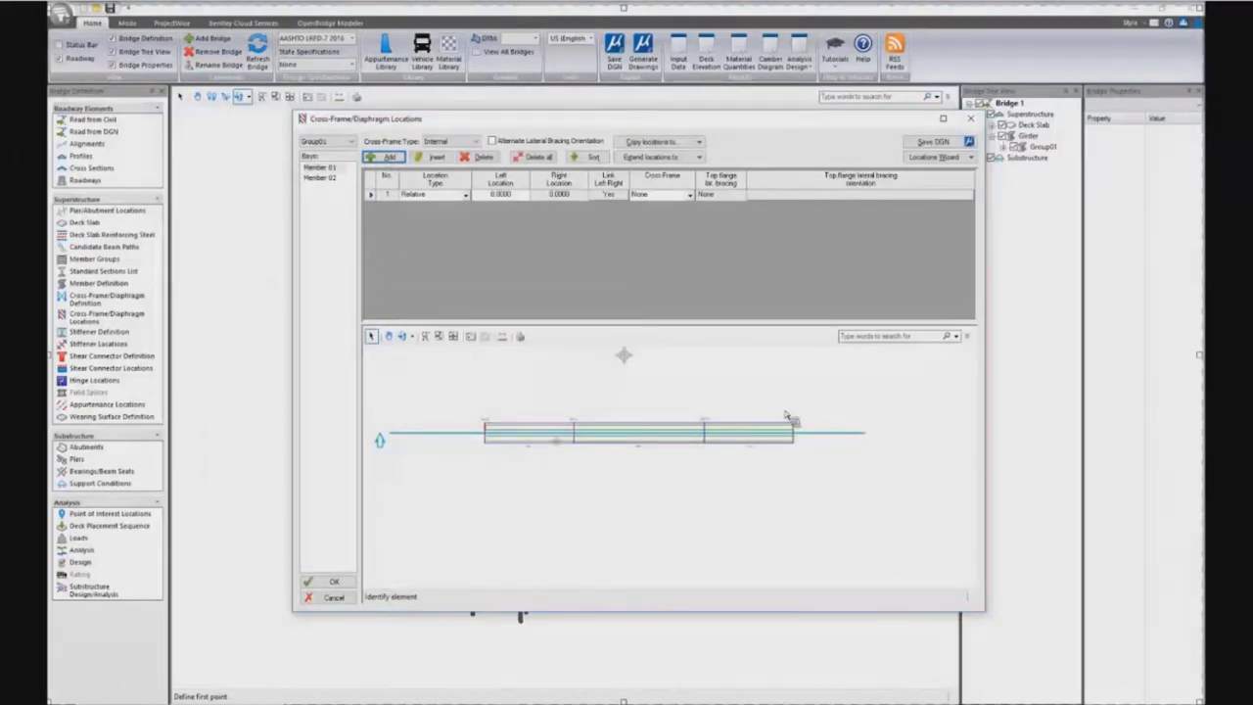
pyautogui.click(372, 195)
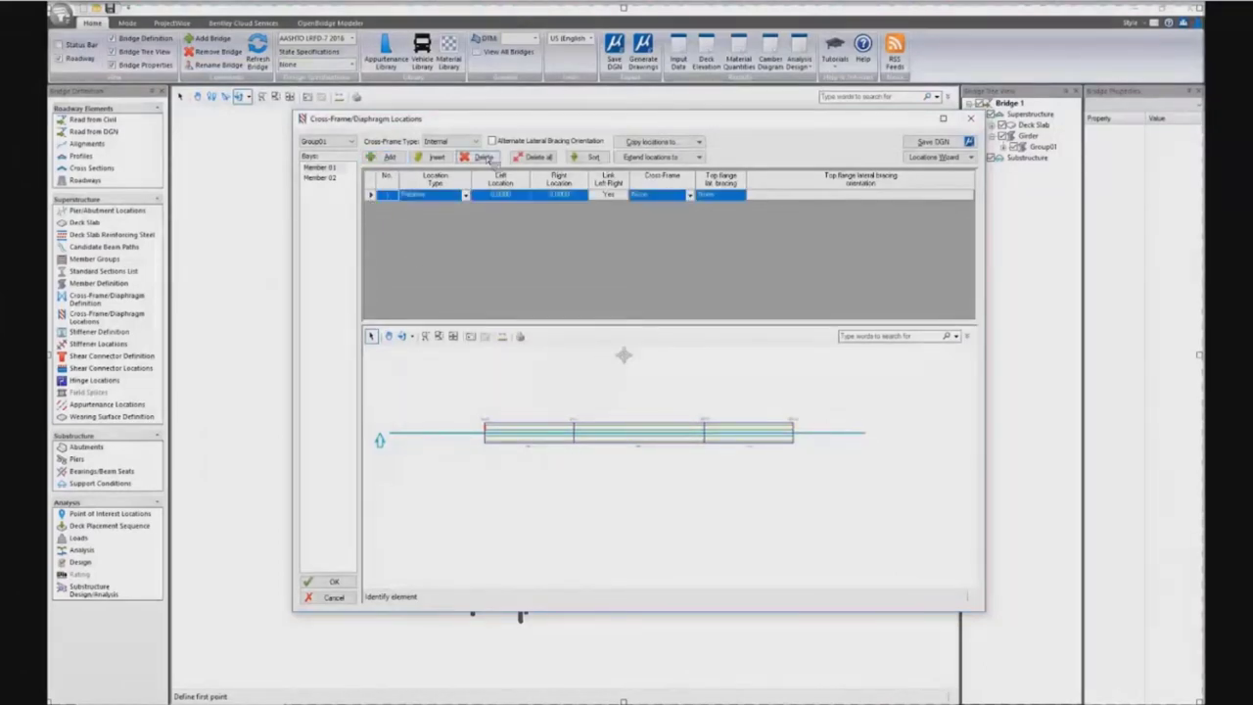
pyautogui.click(479, 157)
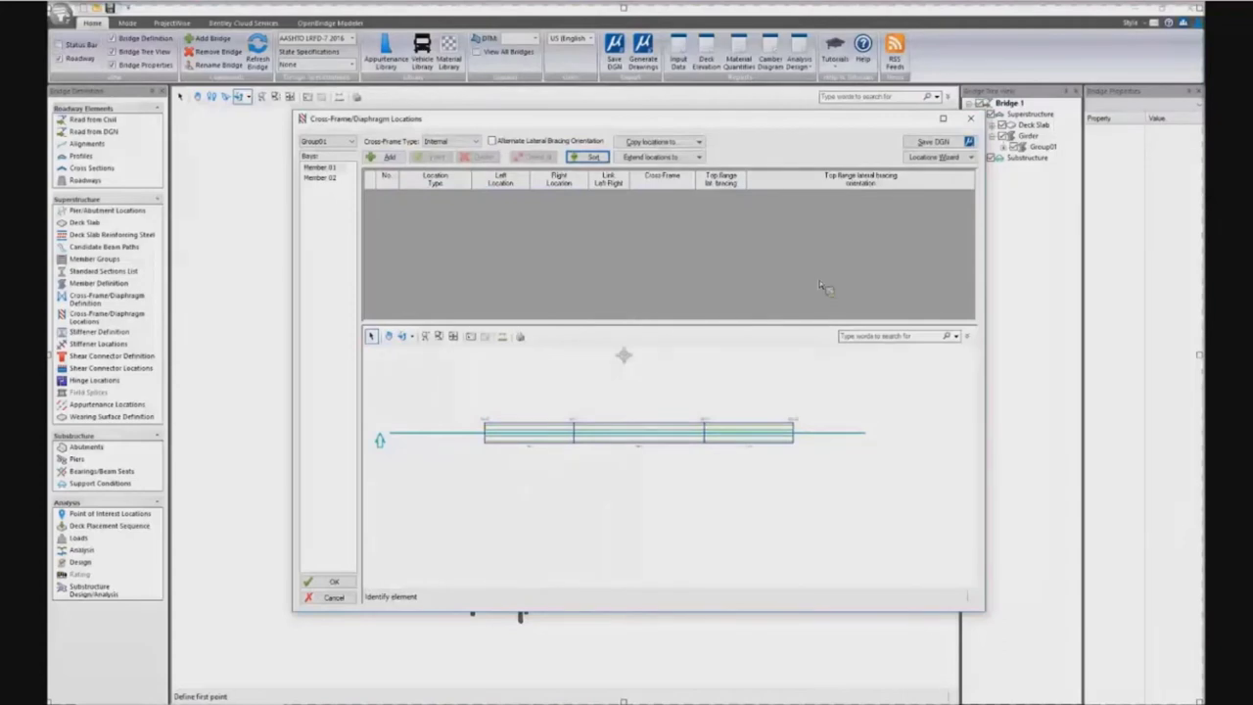
# Step: Generate 10 bulk internal locations using cross-frame CF and L2-1/2X2-1/2X1/4 lateral bracing
pyautogui.click(972, 159)
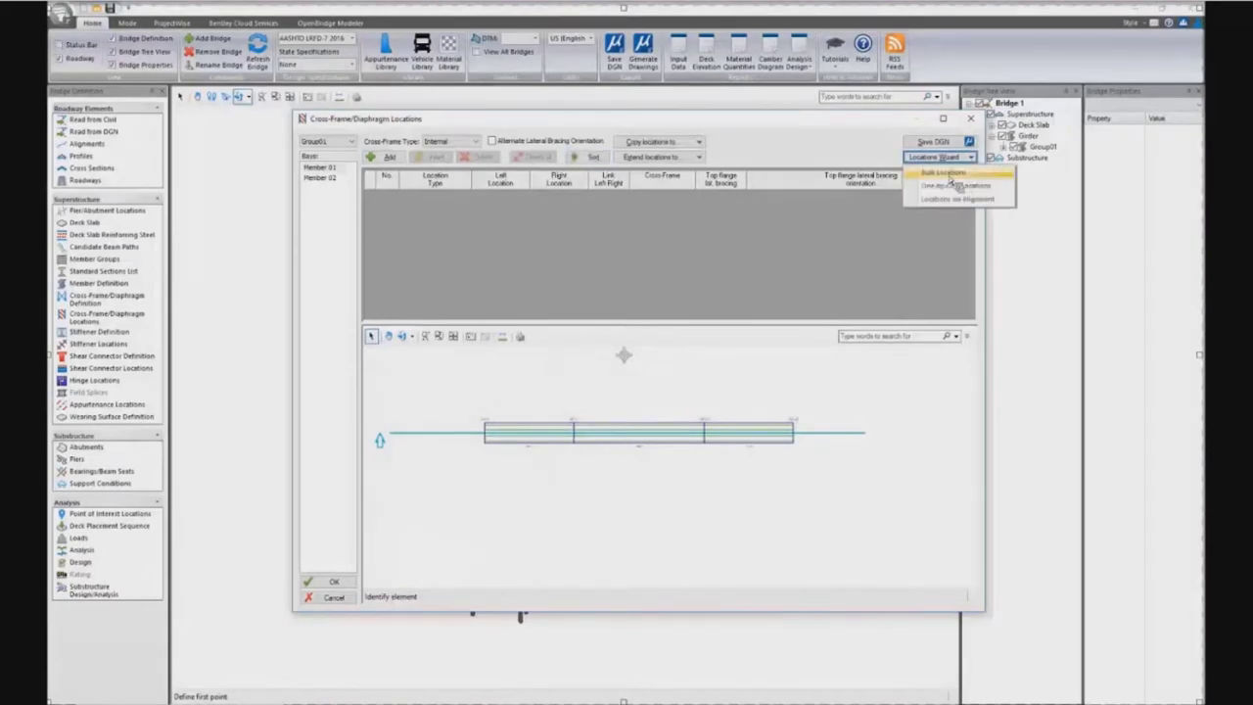
pyautogui.click(938, 174)
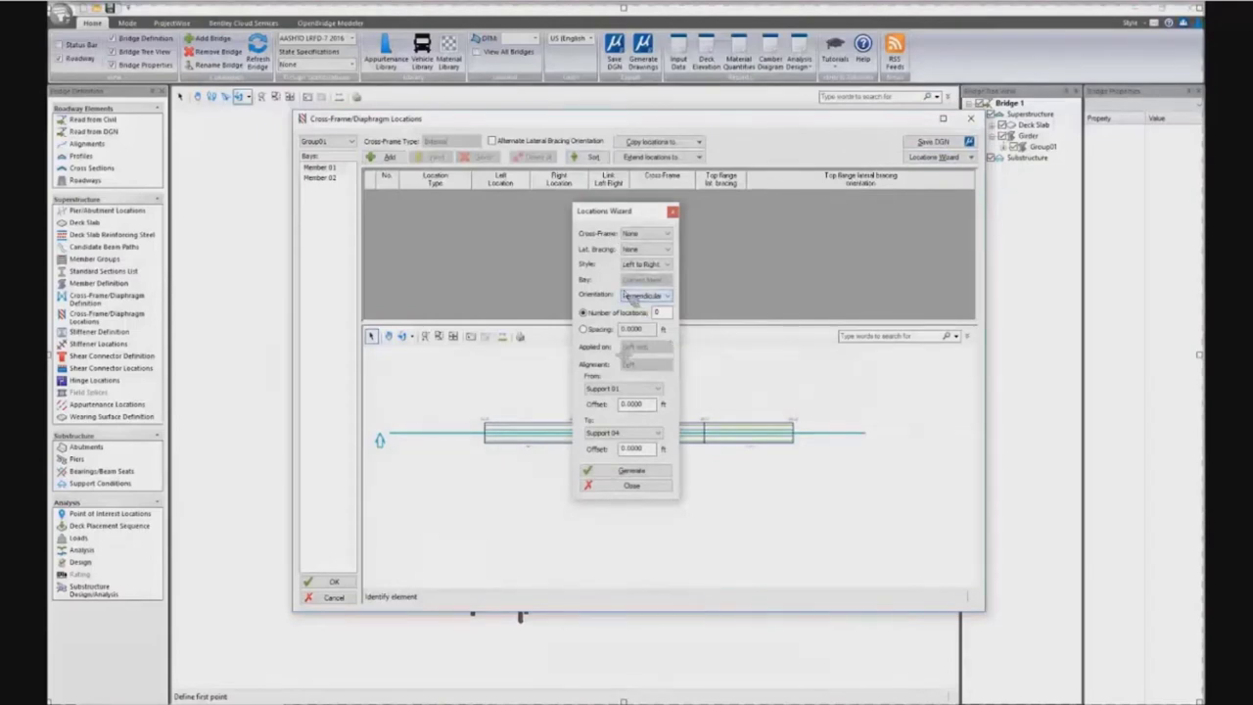
pyautogui.click(660, 235)
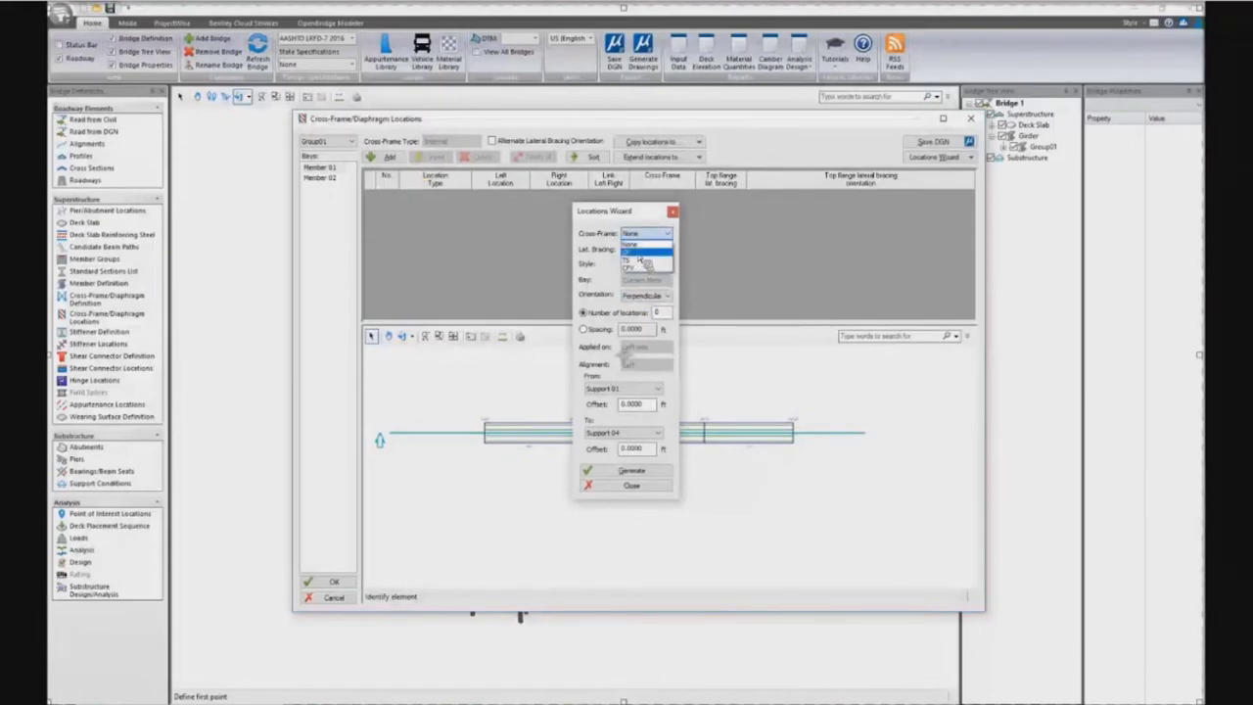
pyautogui.click(642, 252)
pyautogui.click(648, 250)
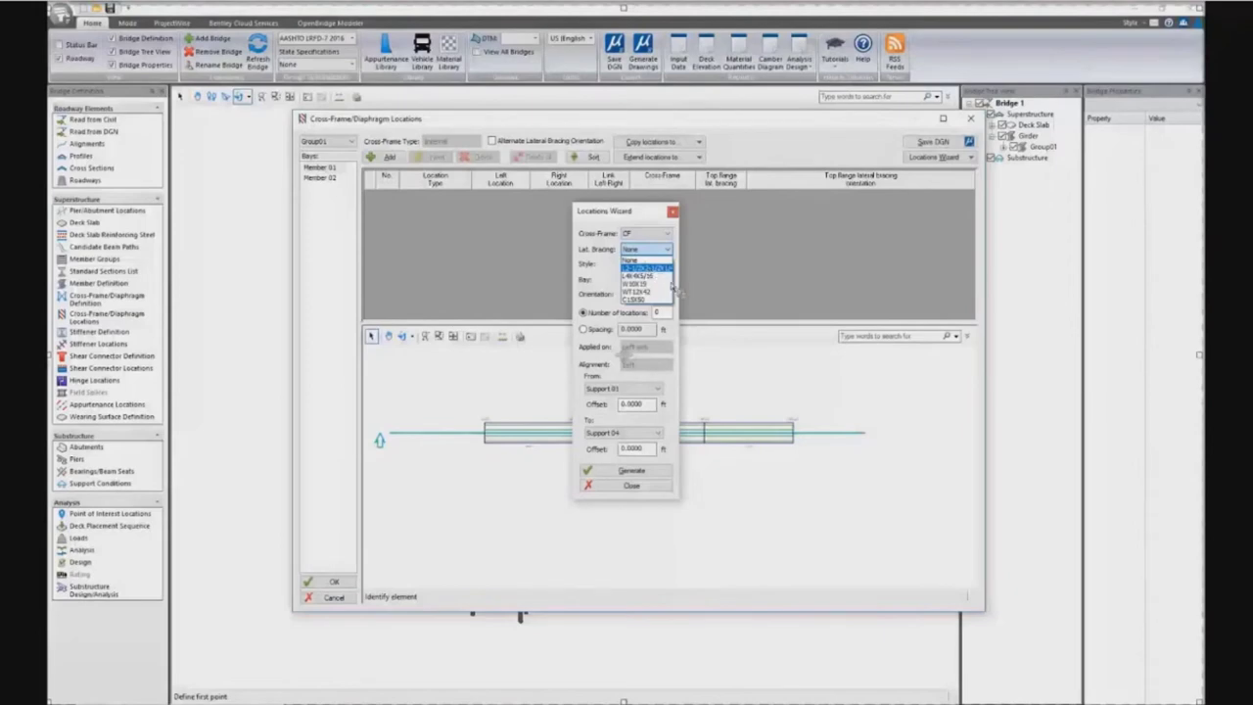
pyautogui.click(648, 269)
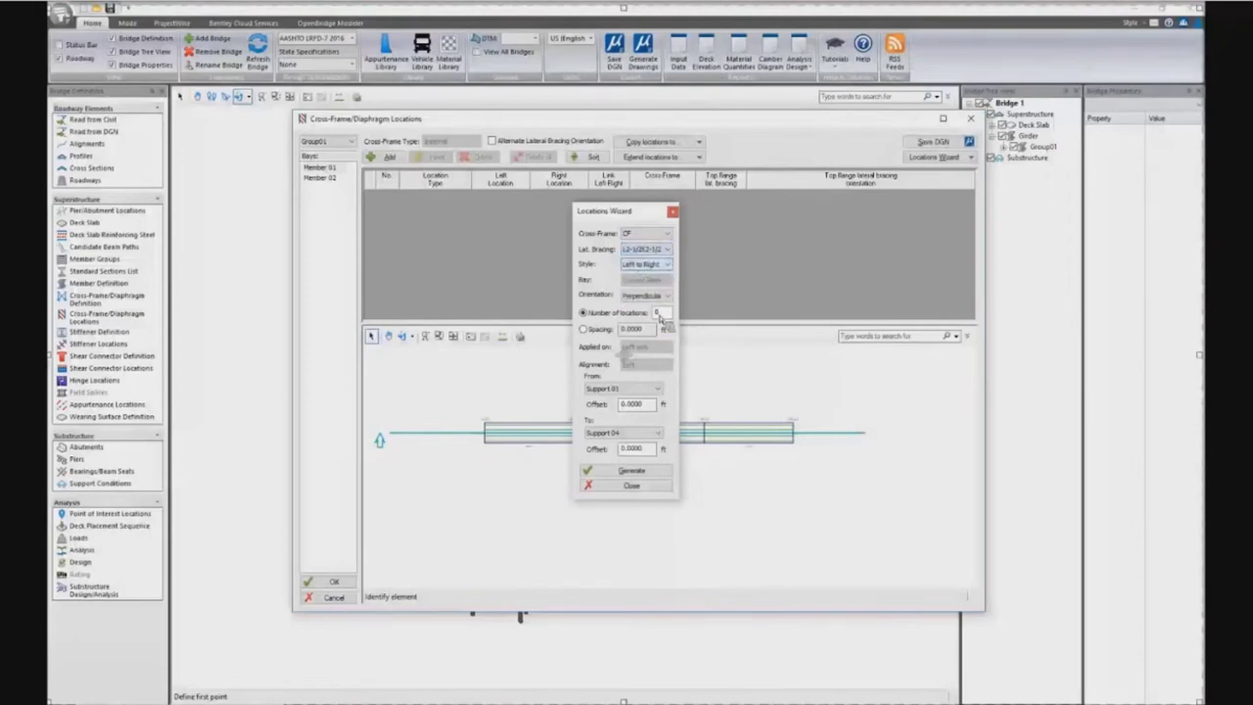
pyautogui.doubleClick(660, 312)
pyautogui.write('10')
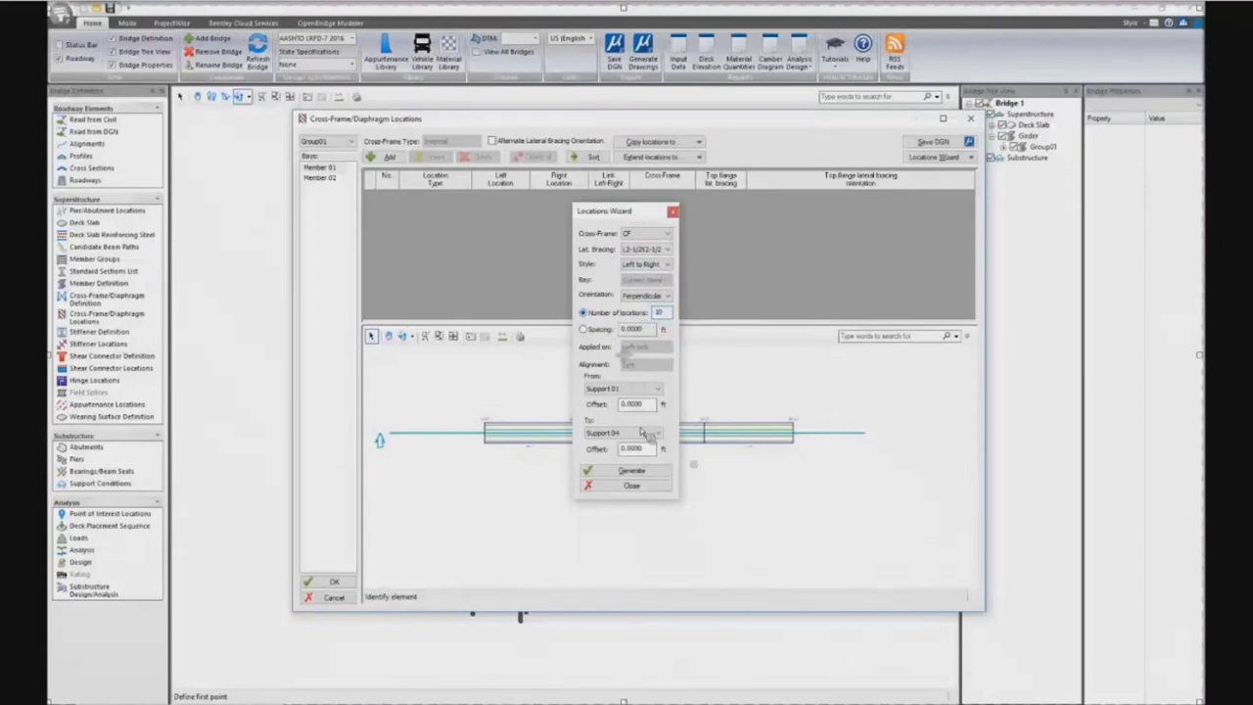
pyautogui.click(608, 475)
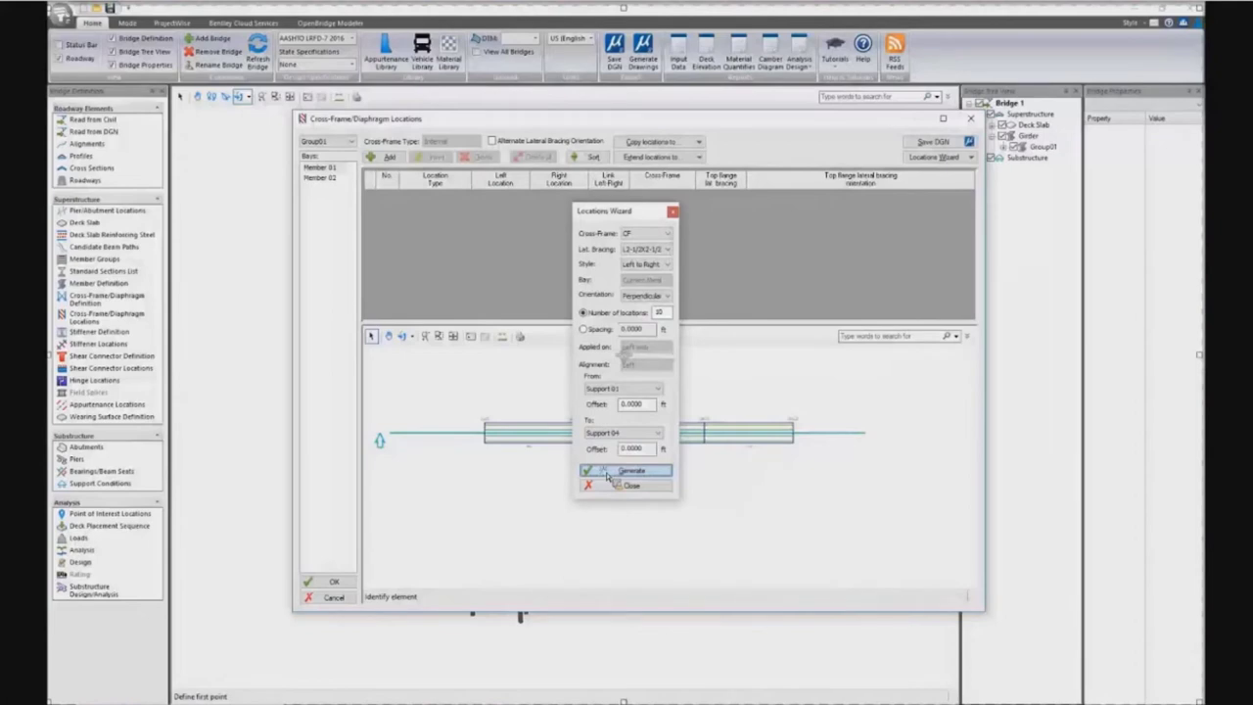
pyautogui.click(608, 475)
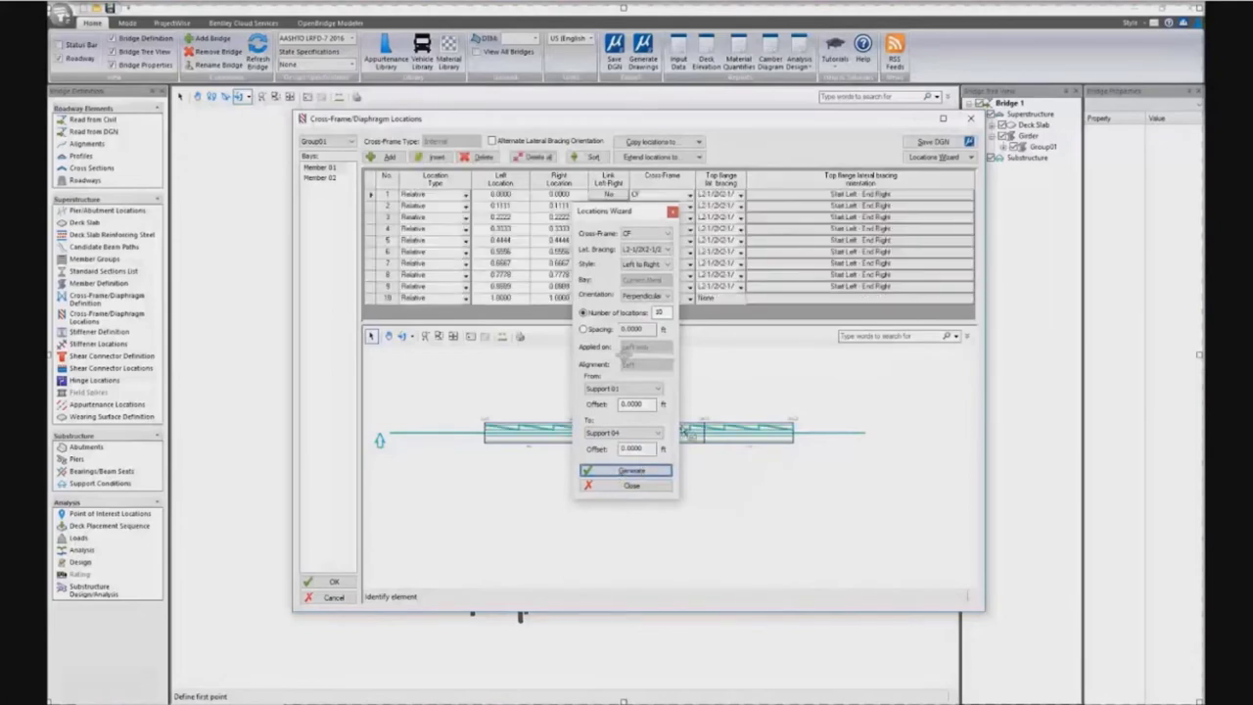
pyautogui.click(631, 486)
# Step: Set location 1's top flange lateral bracing to Start Right - End Left, and try the same on location 2 before restoring it
pyautogui.scroll(3, 509, 453)
pyautogui.scroll(3, 677, 443)
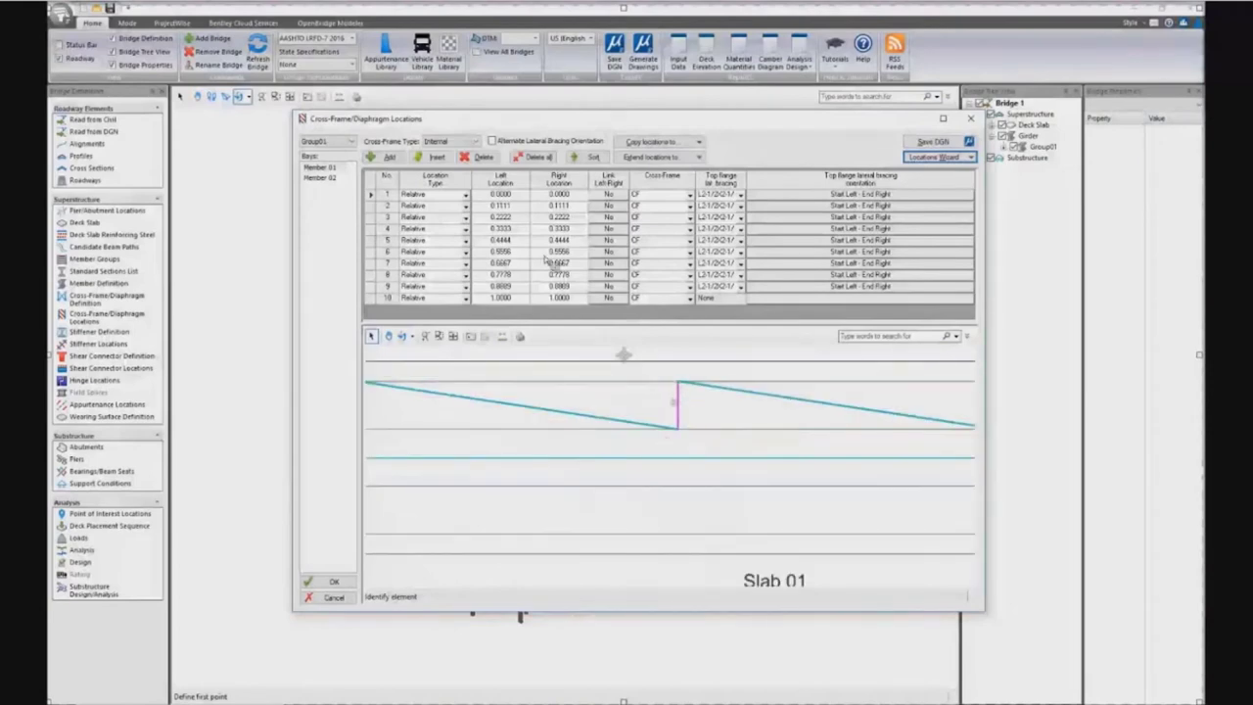
pyautogui.click(381, 207)
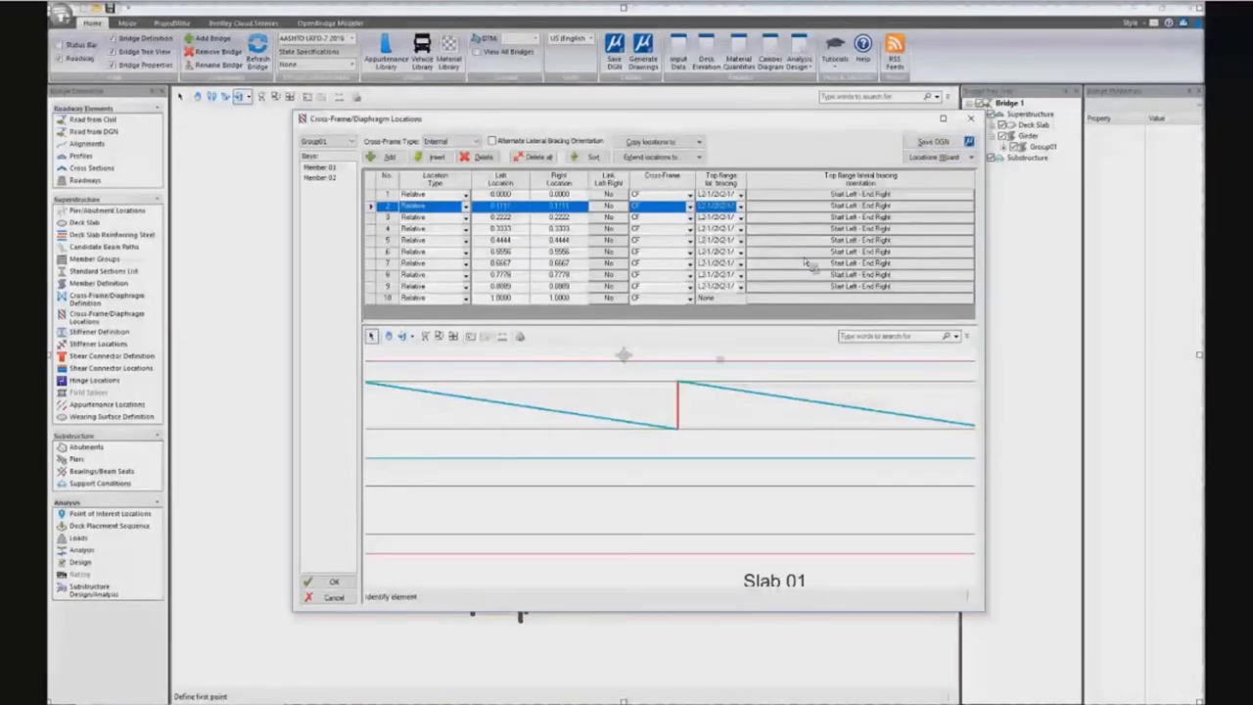
pyautogui.click(838, 199)
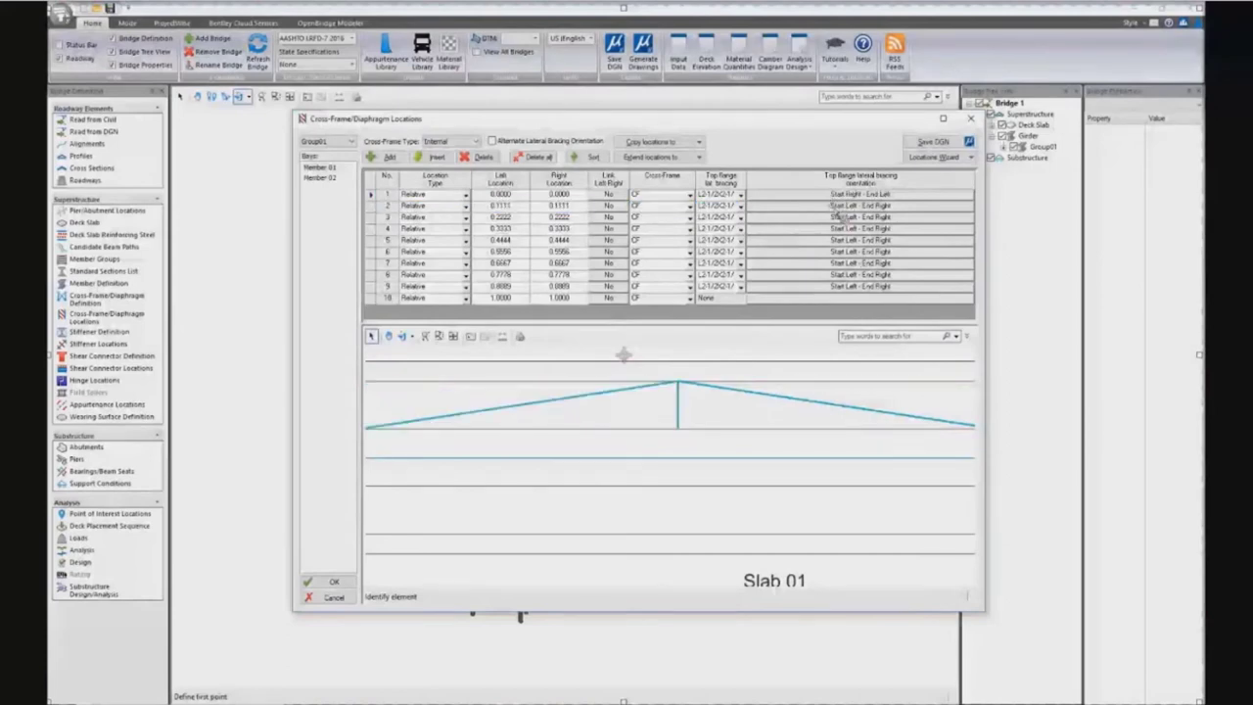
pyautogui.click(836, 205)
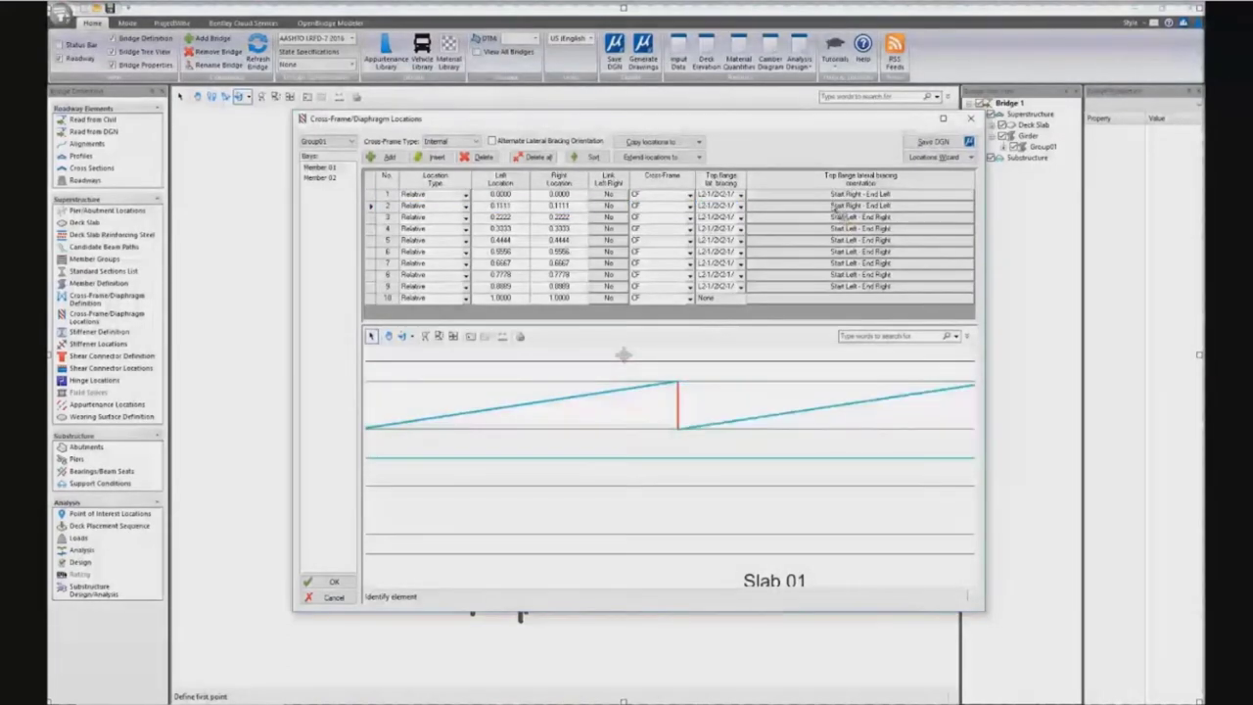
pyautogui.click(832, 208)
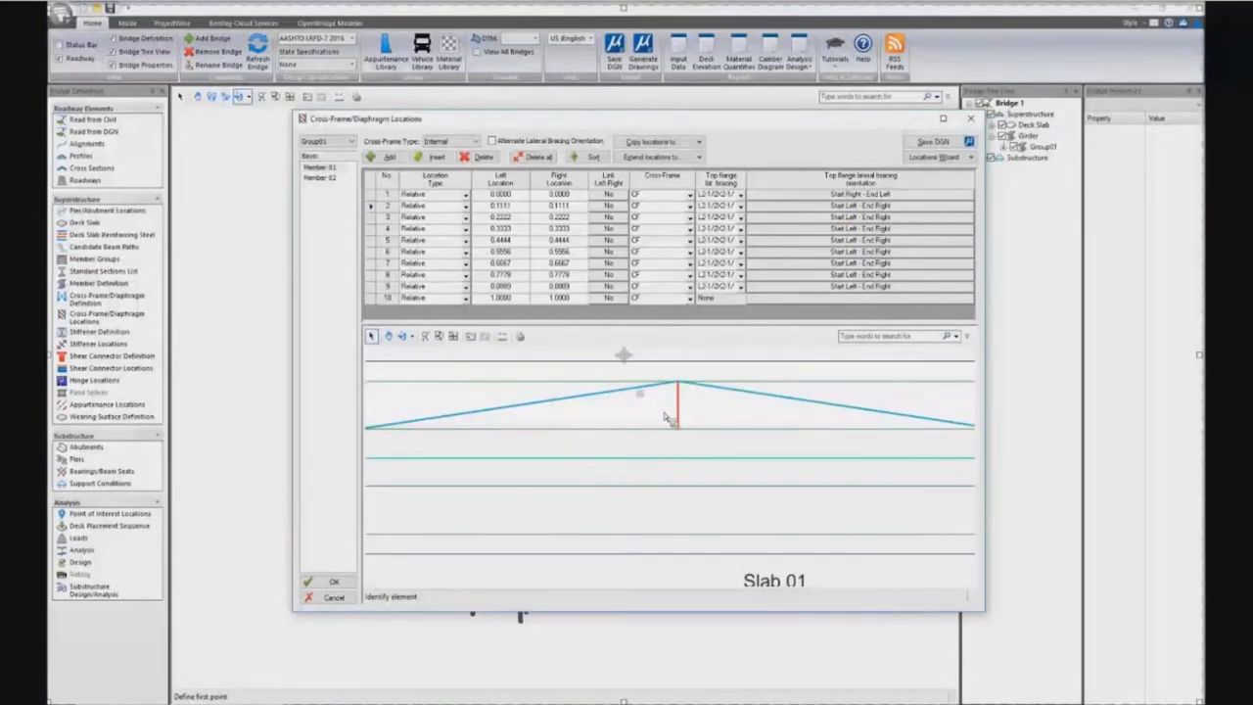
pyautogui.scroll(-3, 670, 403)
pyautogui.scroll(-2, 674, 424)
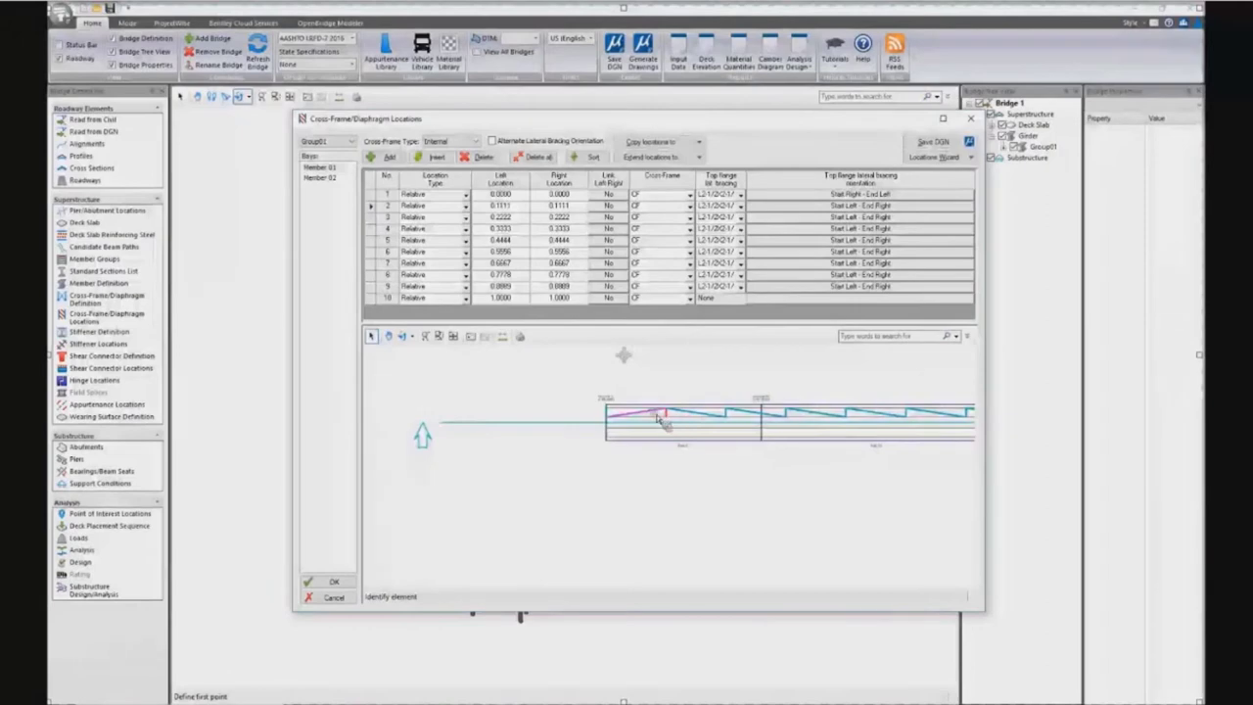
# Step: Delete all the internal locations, inspect the Locations on Alignment wizard without adding anything, and cancel the cross-frame locations dialog
pyautogui.click(538, 160)
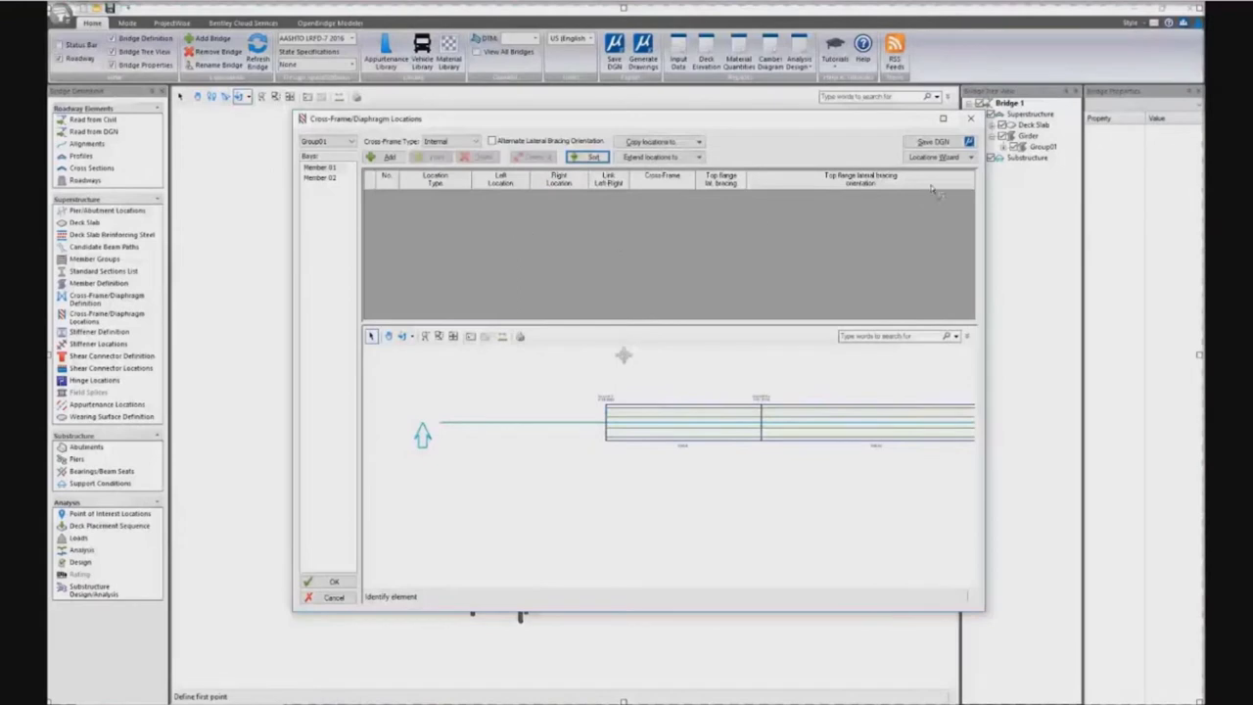
pyautogui.click(945, 157)
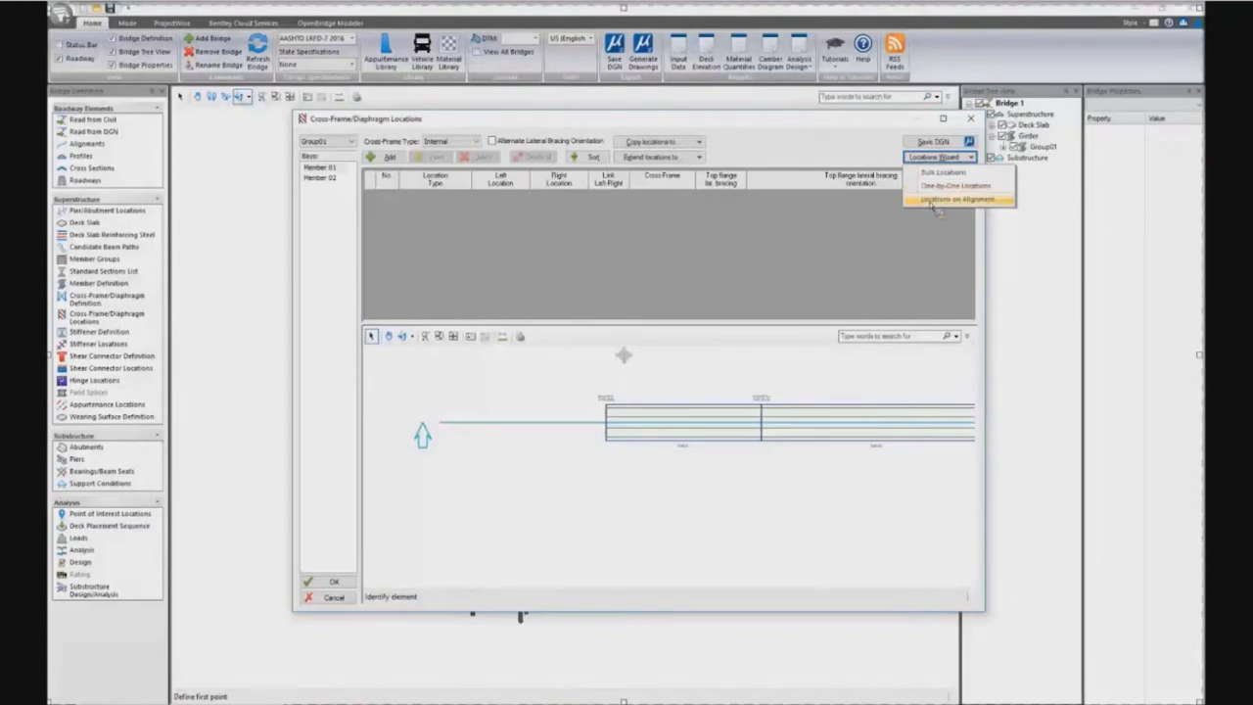
pyautogui.click(955, 199)
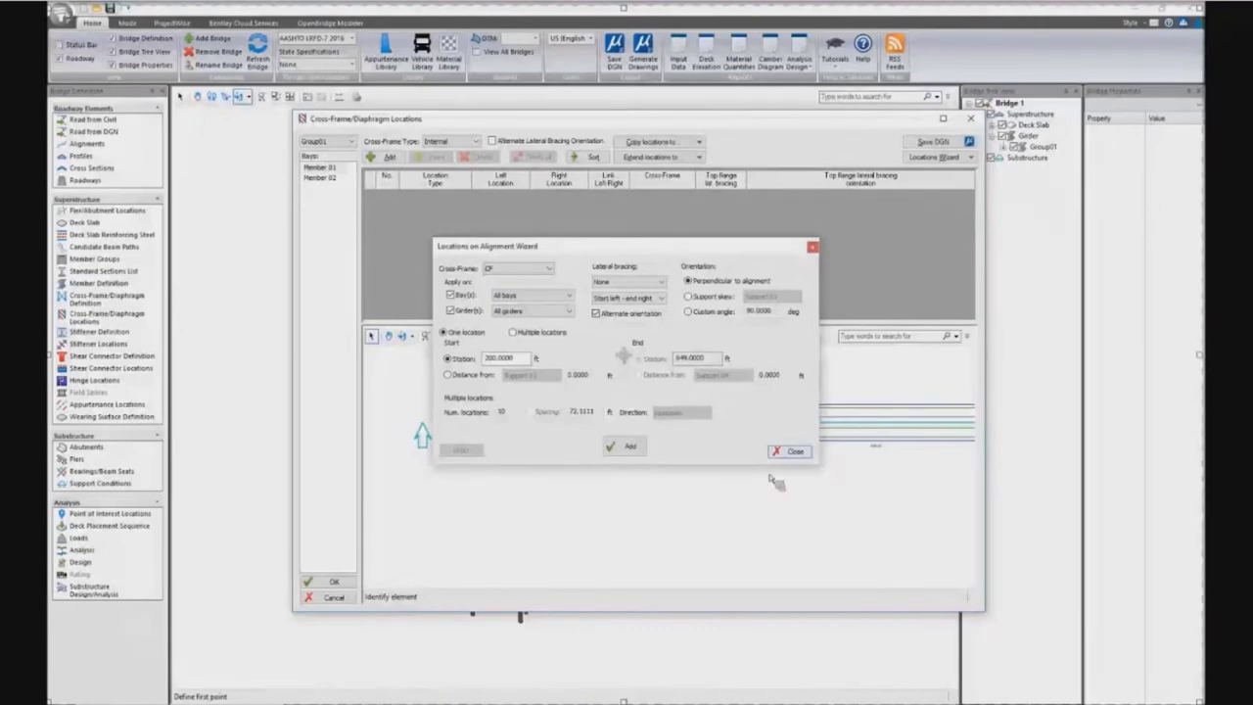
pyautogui.click(793, 450)
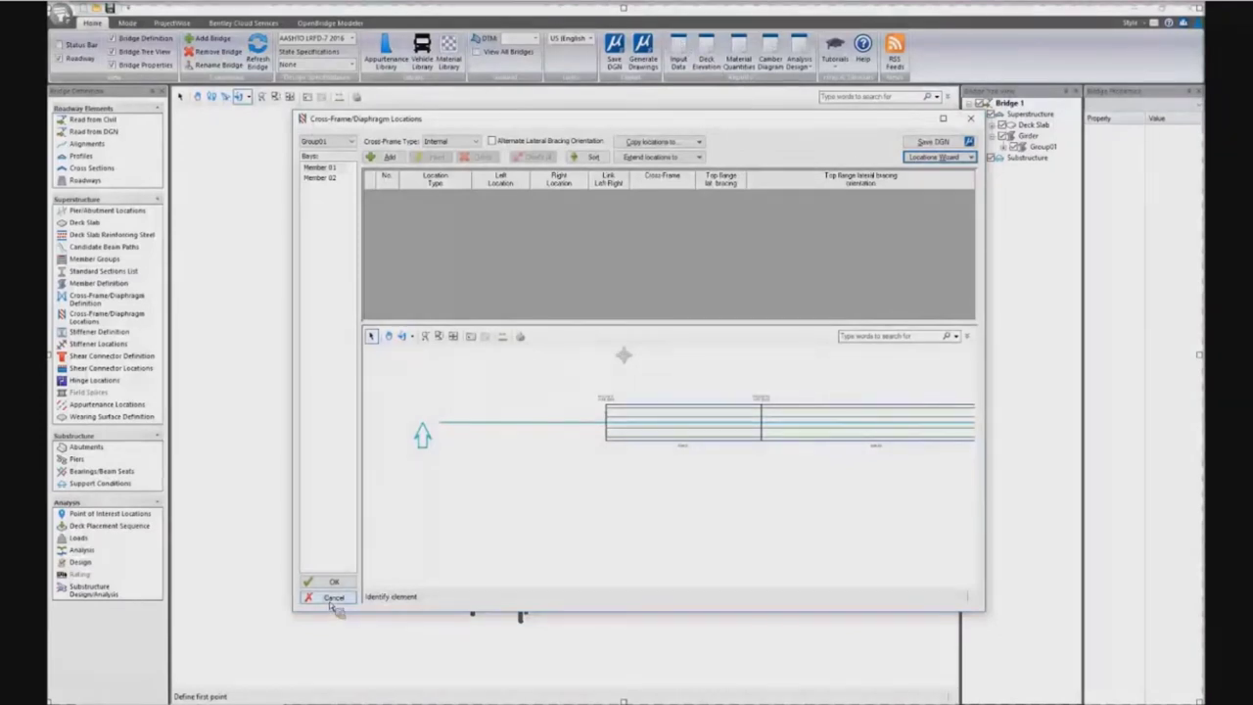
pyautogui.press('Escape')
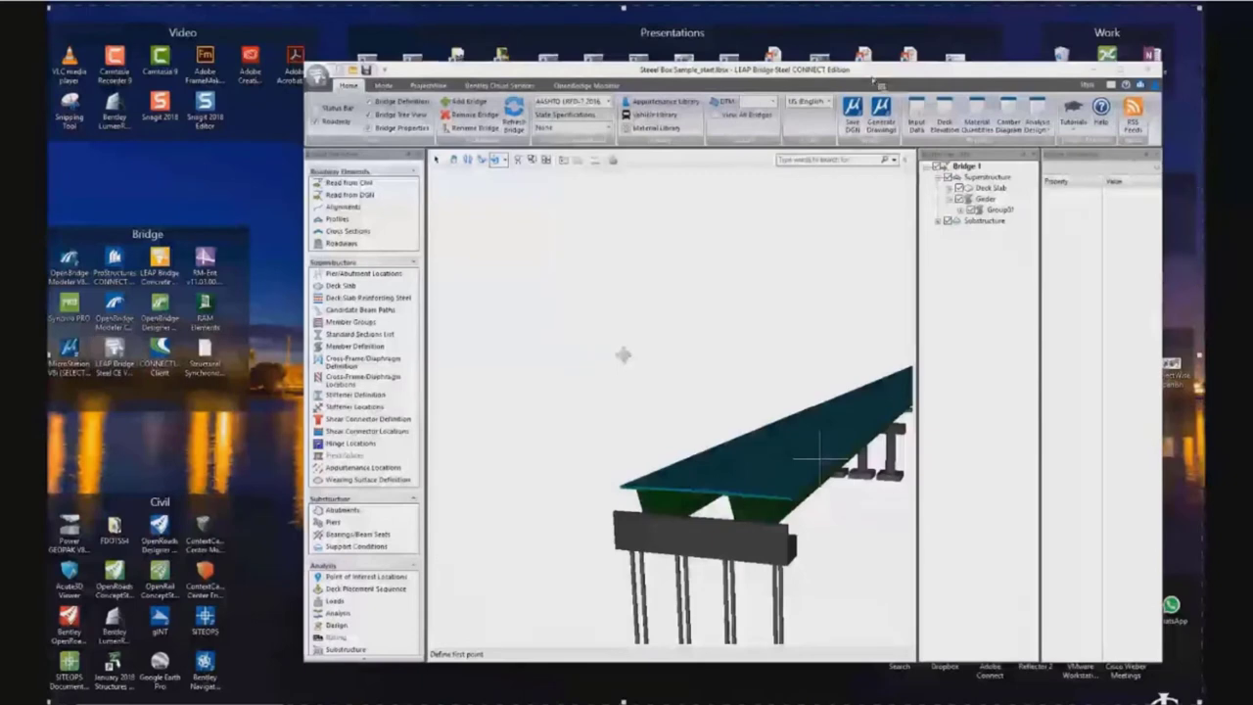
# Step: Start a second LEAP Bridge Steel session and open the x-frames and full super test file from the Tubs sample folder, without assigning a CONNECT project
pyautogui.moveTo(874, 77); pyautogui.dragTo(812, 69)
pyautogui.doubleClick(114, 351)
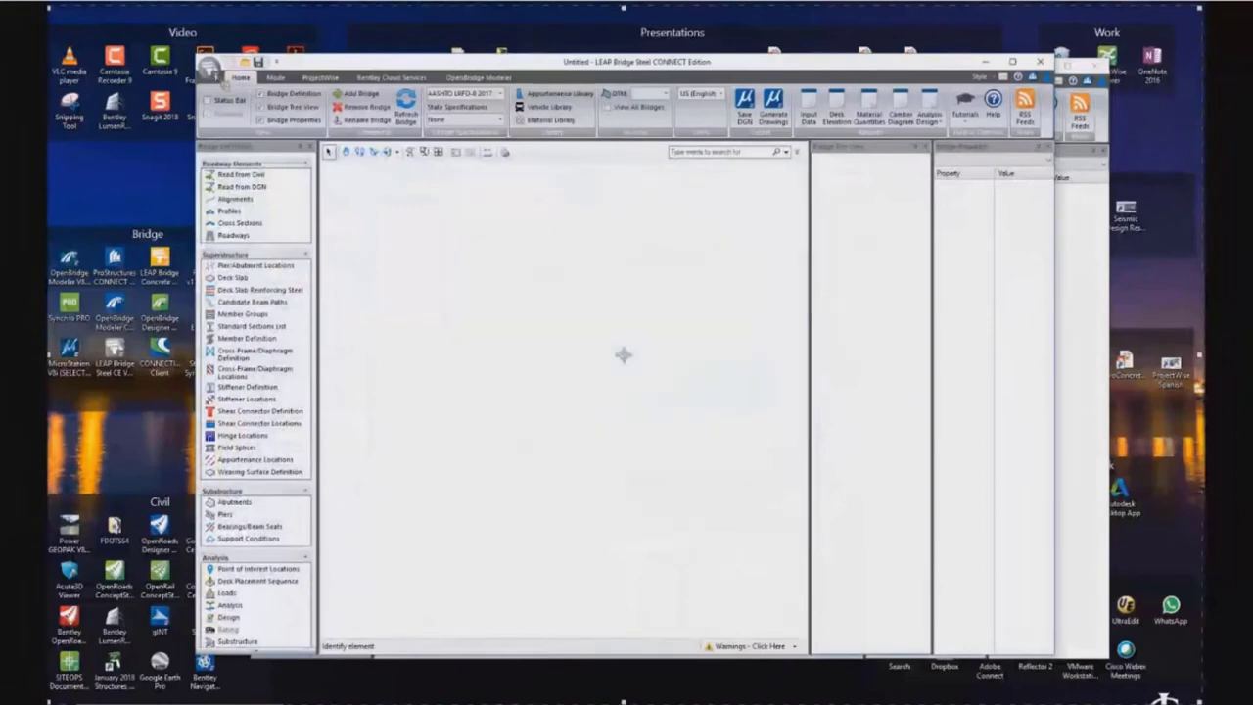
pyautogui.click(211, 68)
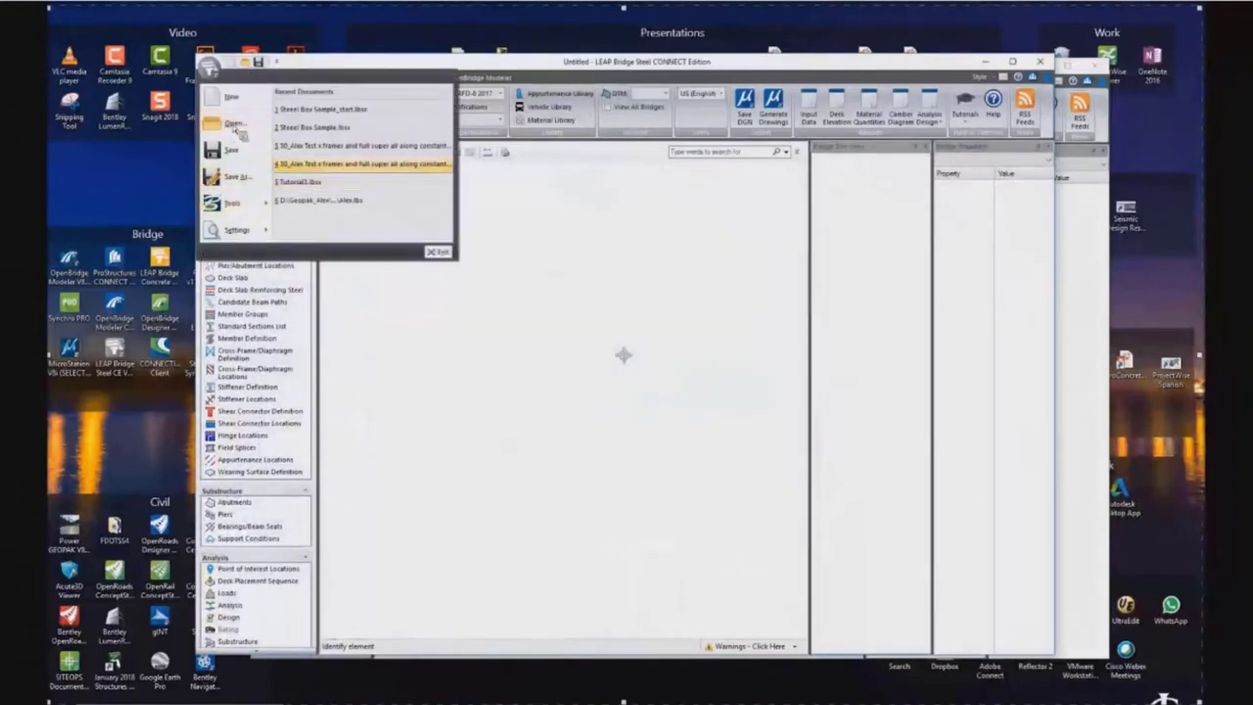
pyautogui.click(233, 123)
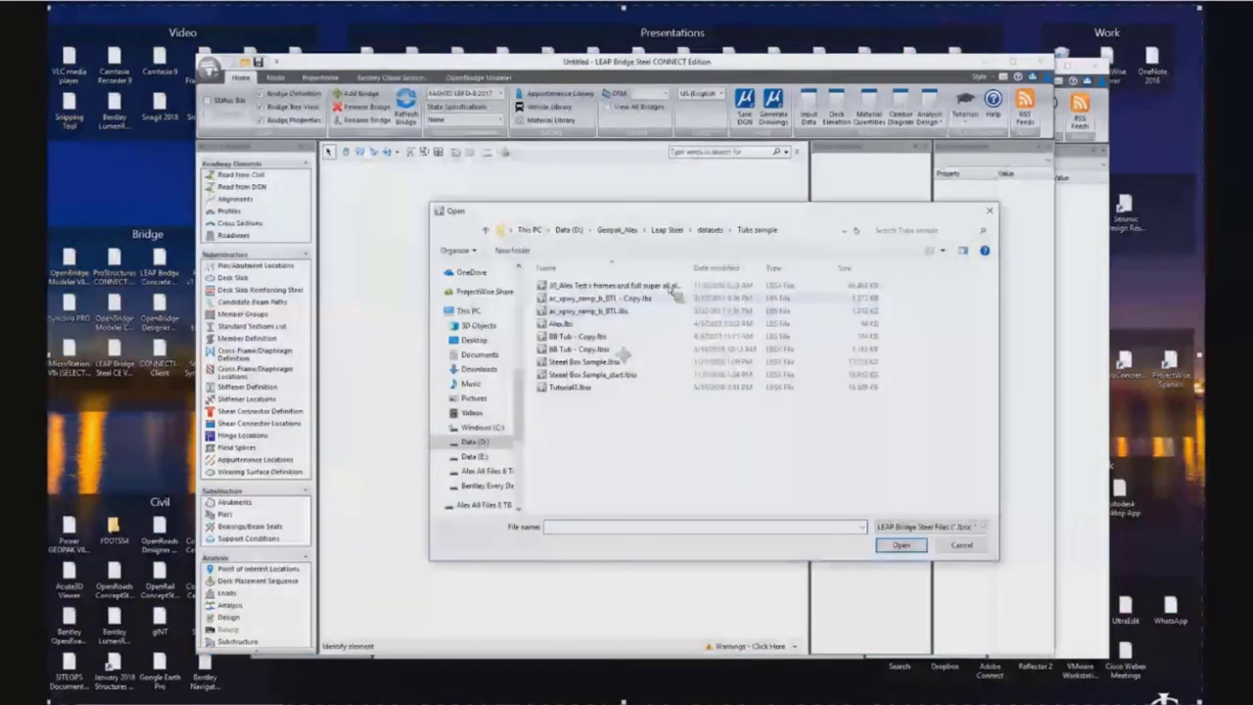
pyautogui.click(675, 285)
pyautogui.click(901, 545)
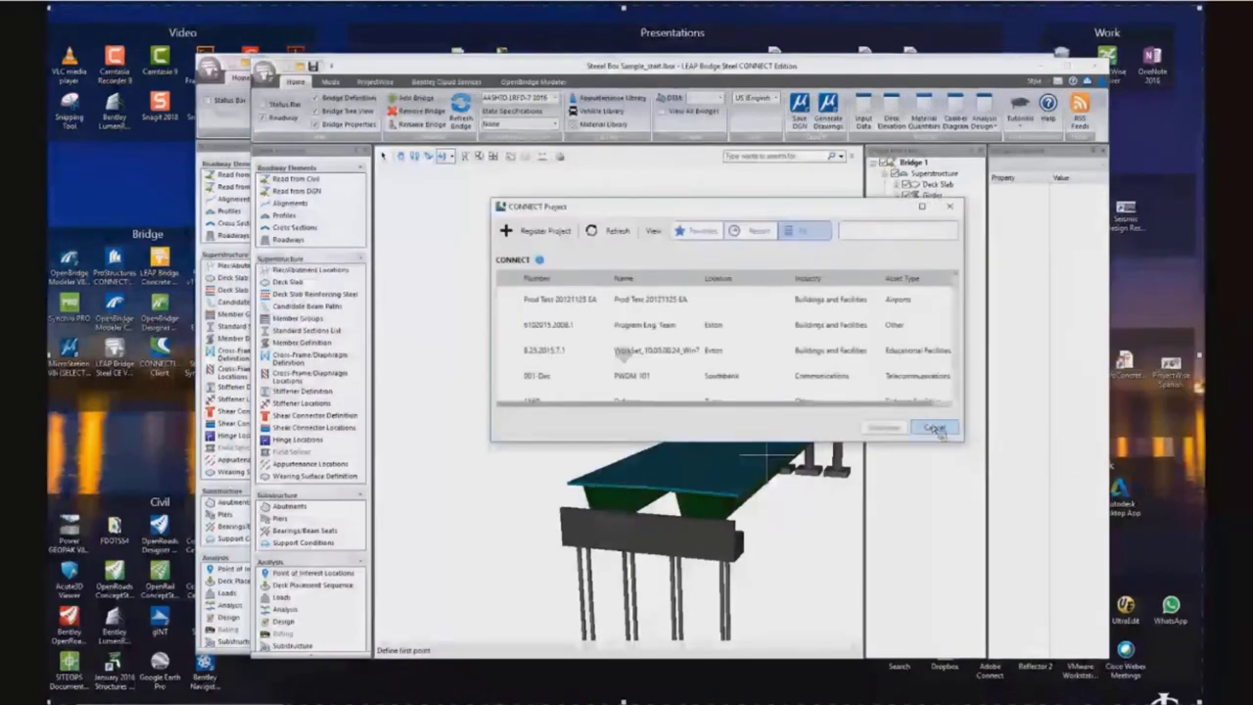
pyautogui.click(935, 429)
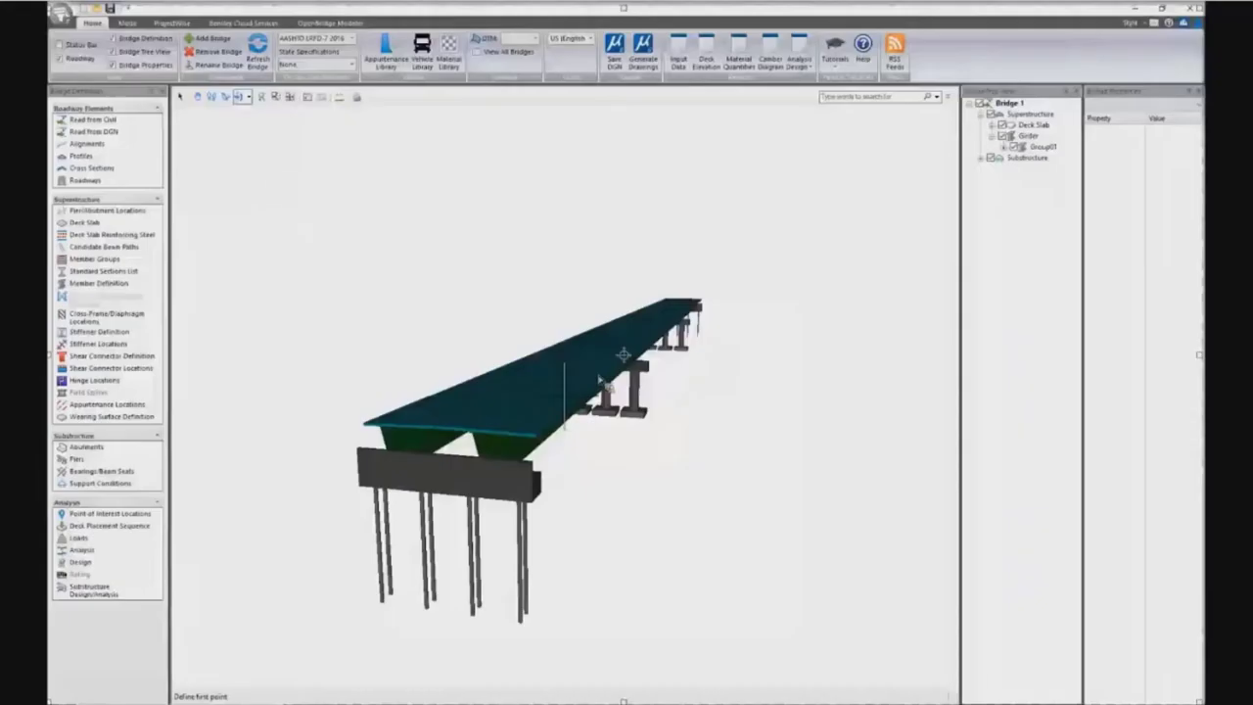
# Step: Start the Locations on Alignment wizard for cross-frames, apply it only to all girders, and set lateral bracing to L2-1/2X2-1/2X1/4 with alternate orientation
pyautogui.click(102, 317)
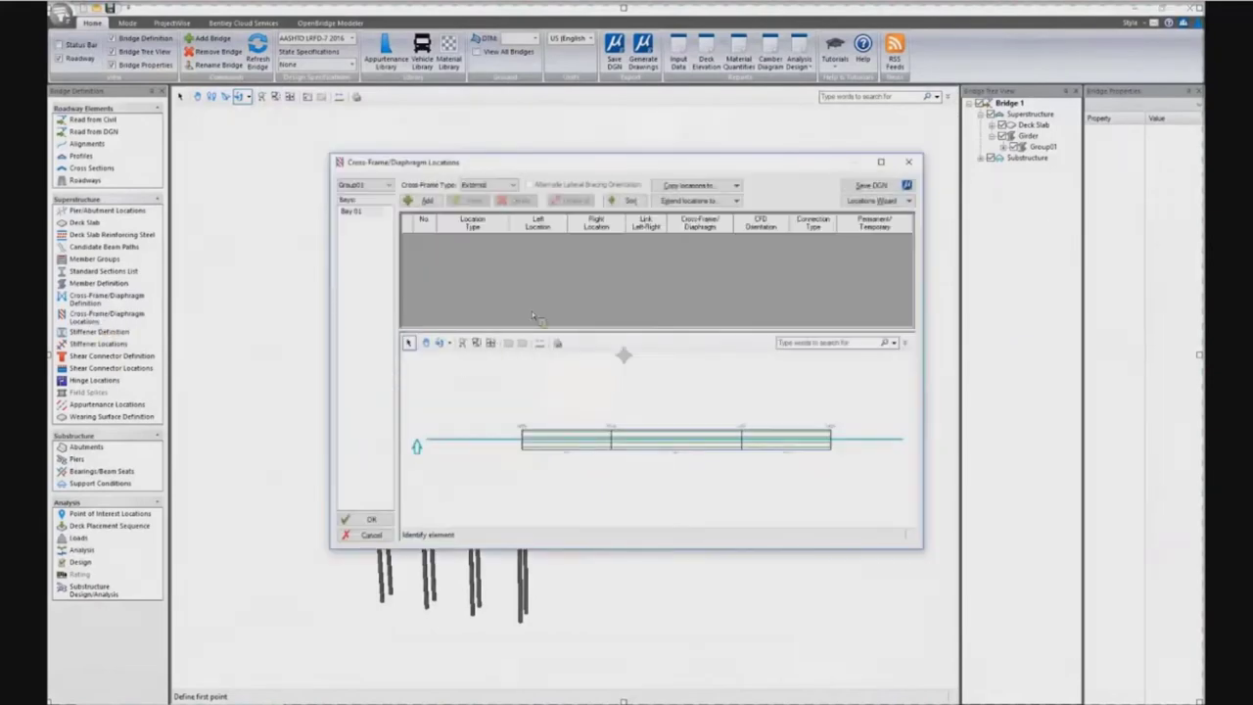
pyautogui.click(881, 202)
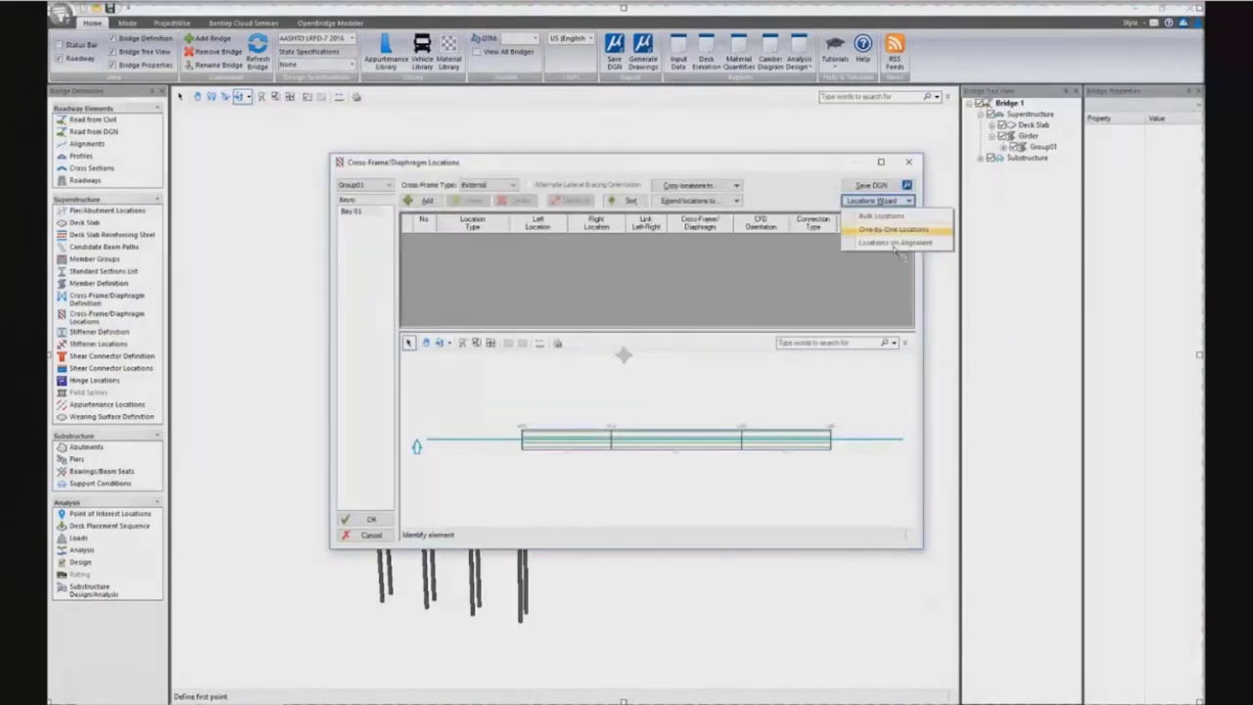
pyautogui.click(878, 243)
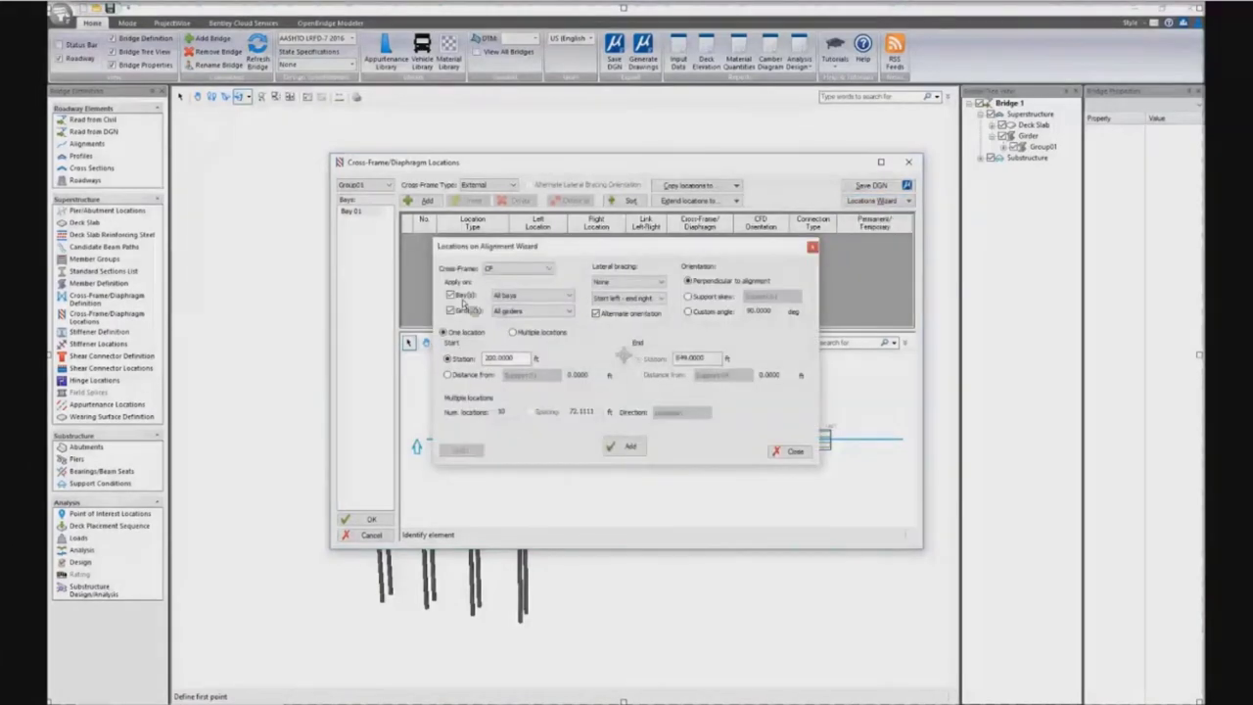
pyautogui.click(454, 296)
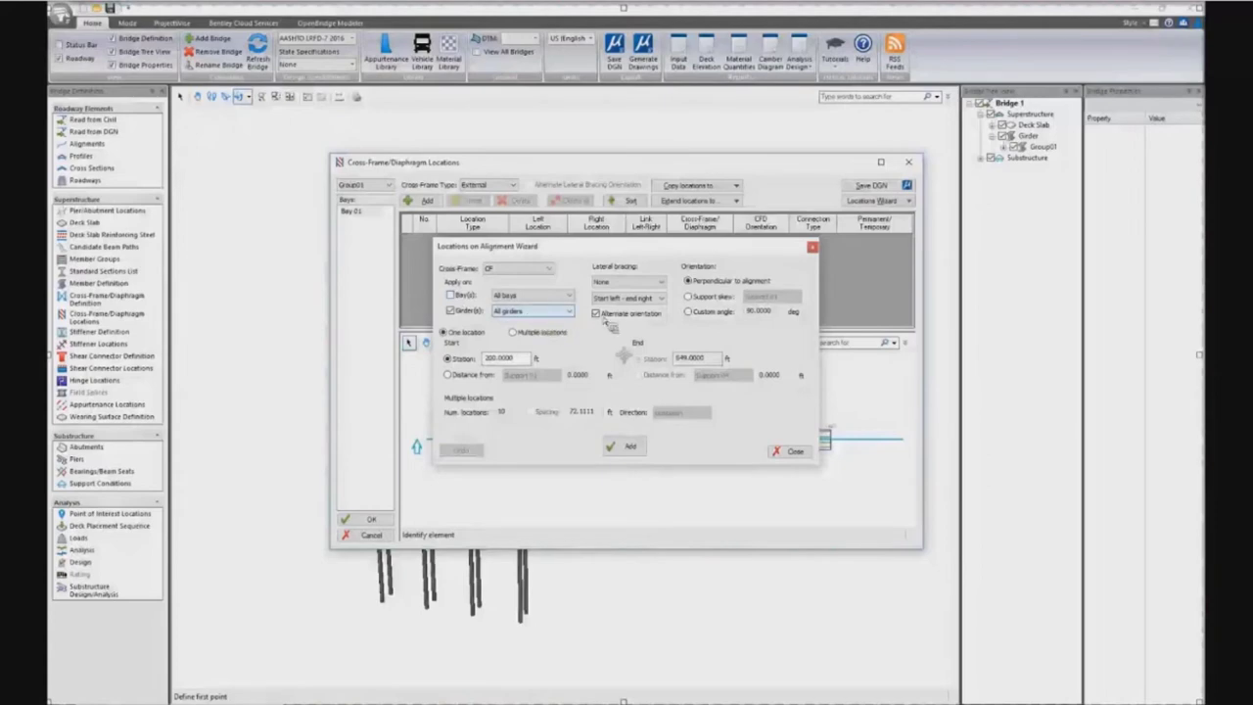
pyautogui.click(652, 285)
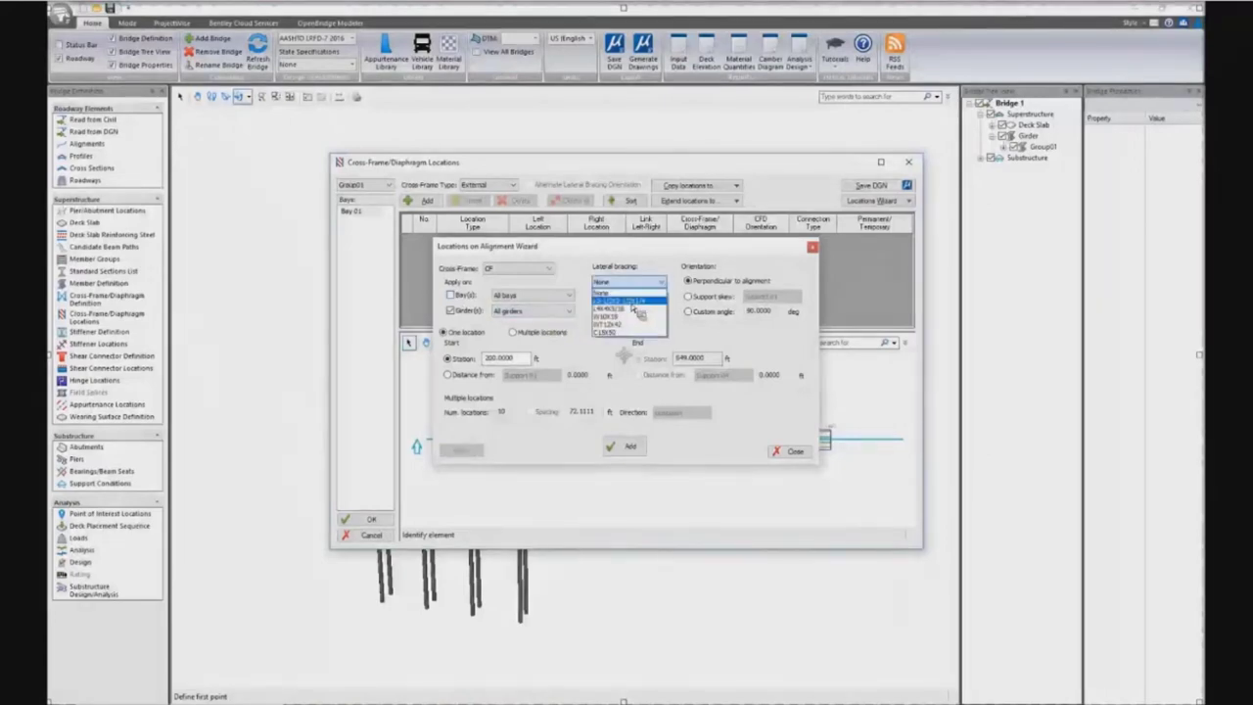
pyautogui.click(632, 300)
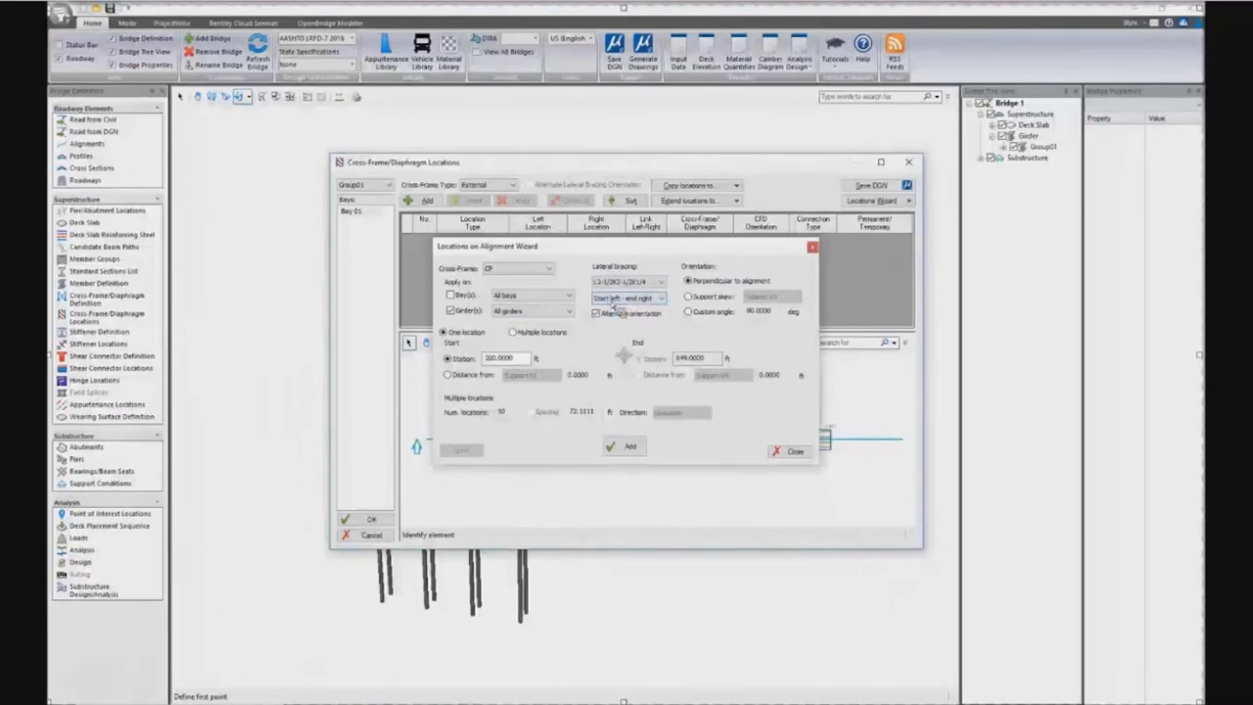
pyautogui.click(596, 313)
pyautogui.click(597, 312)
# Step: Add 25 cross-frame locations from Support 01 to Support 04, with zero offset at both supports, and close the wizard
pyautogui.click(474, 376)
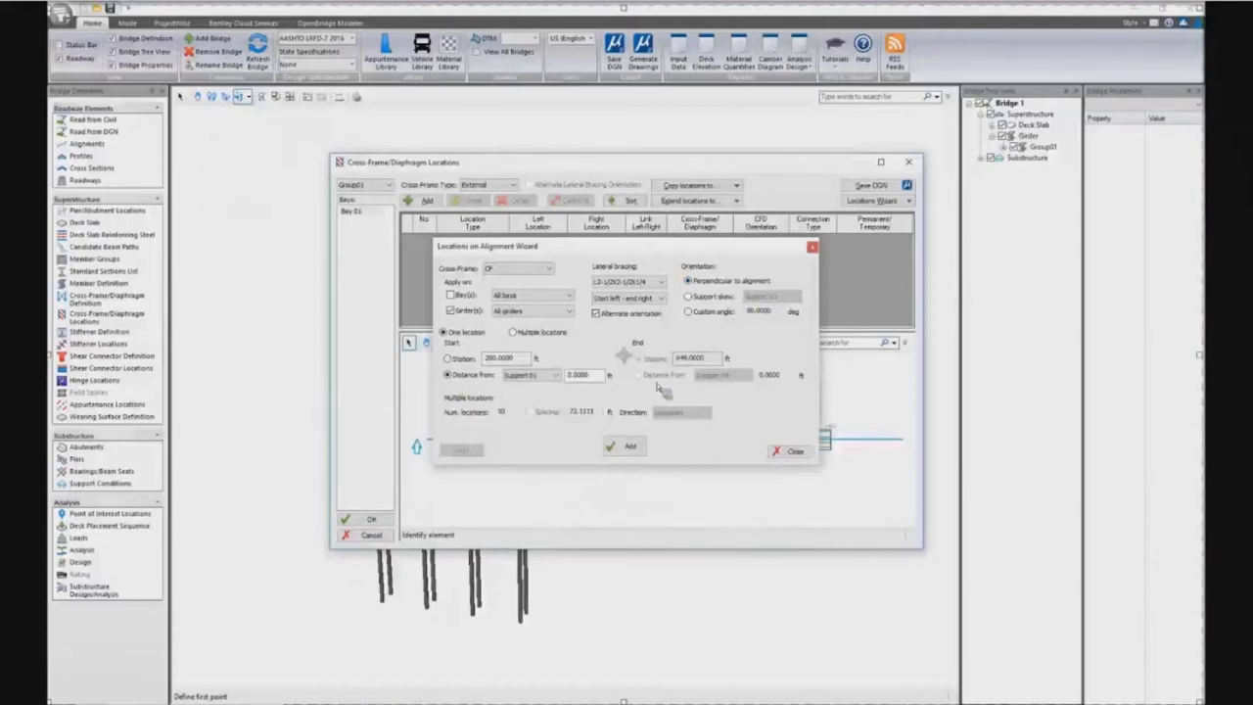
pyautogui.click(519, 334)
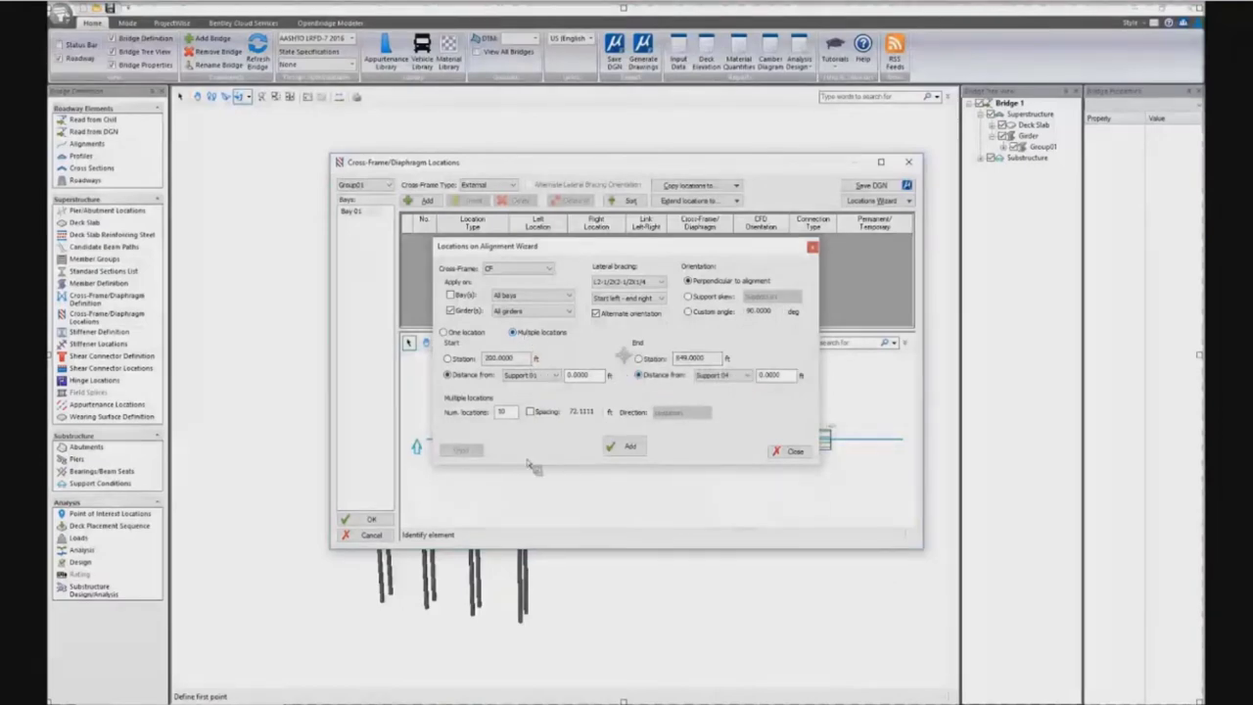
pyautogui.doubleClick(505, 412)
pyautogui.write('30')
pyautogui.write('5')
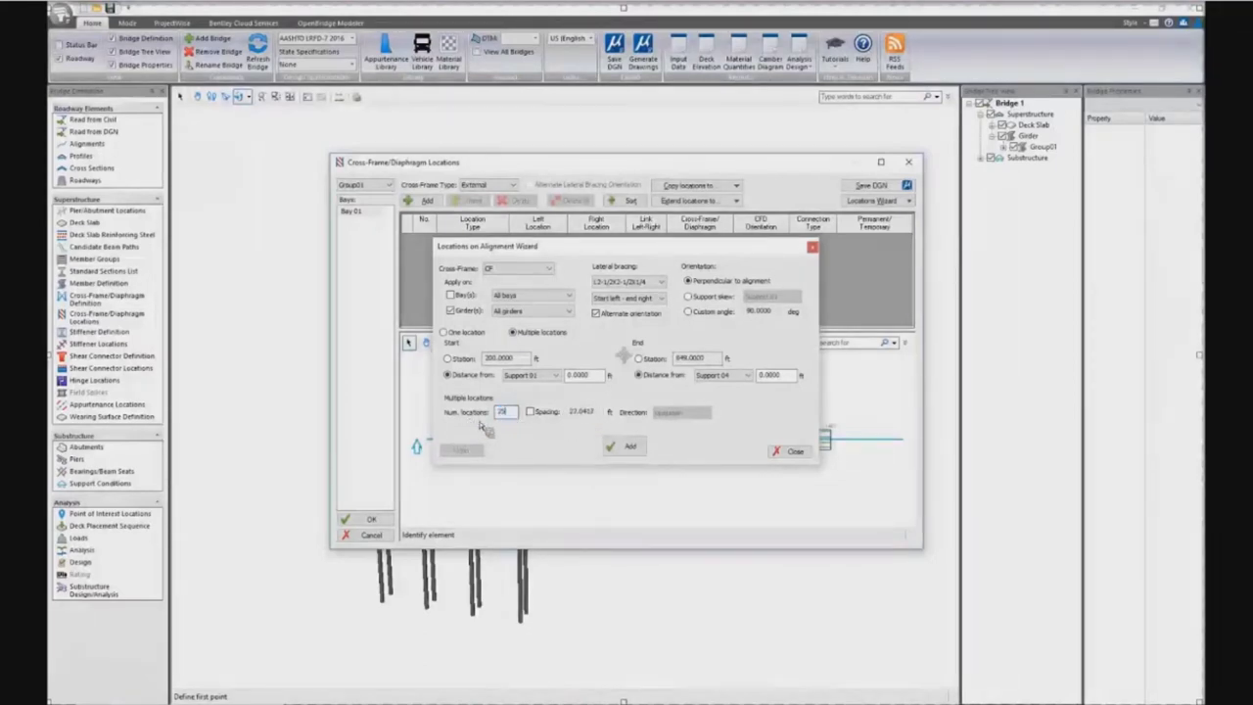
pyautogui.click(626, 448)
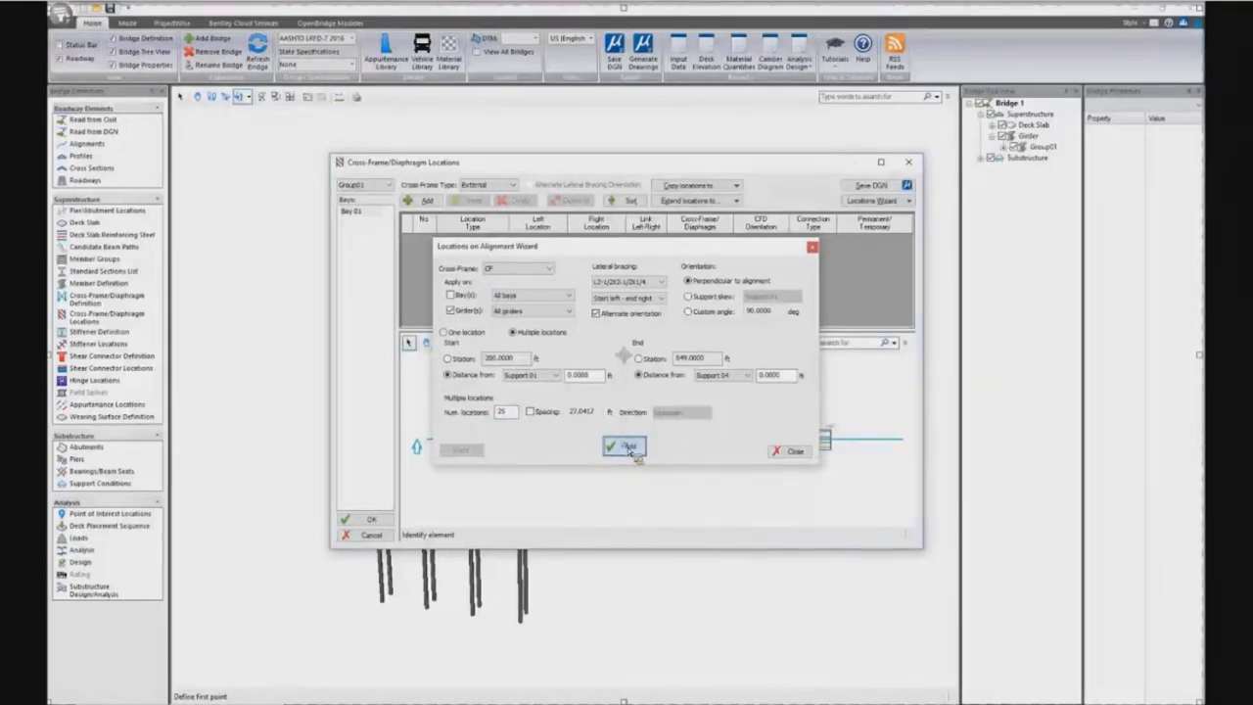
pyautogui.click(633, 451)
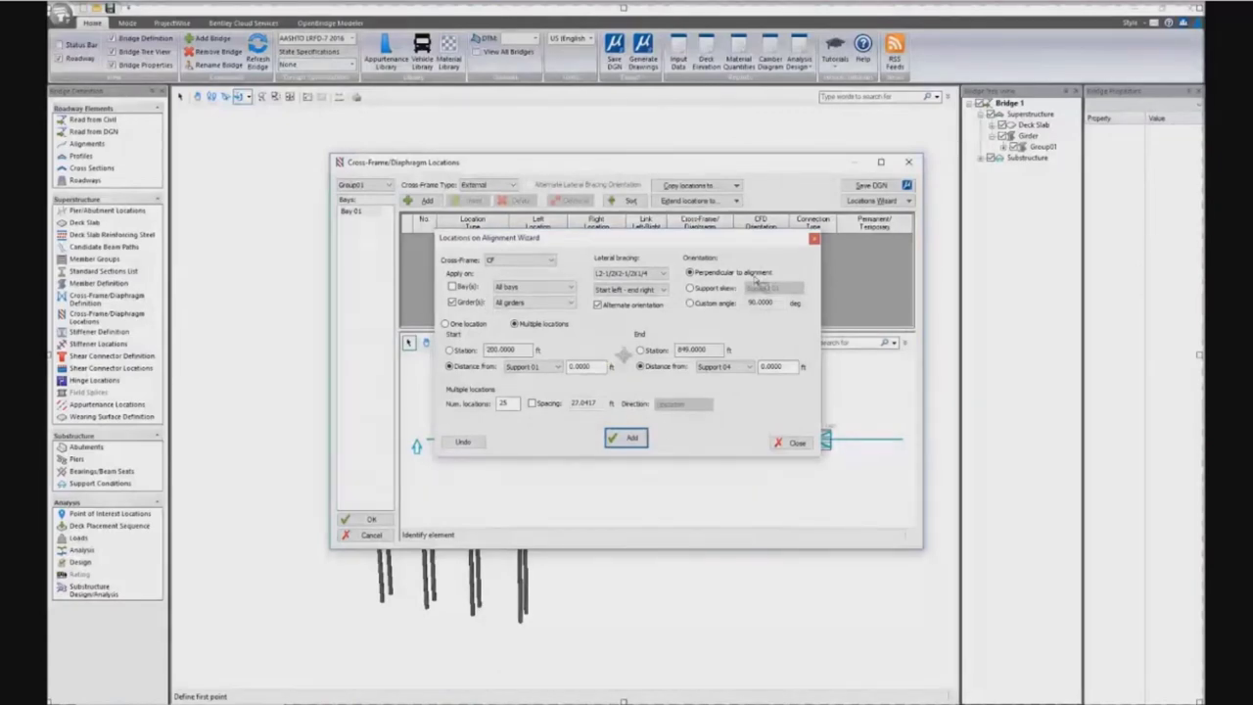
pyautogui.click(632, 440)
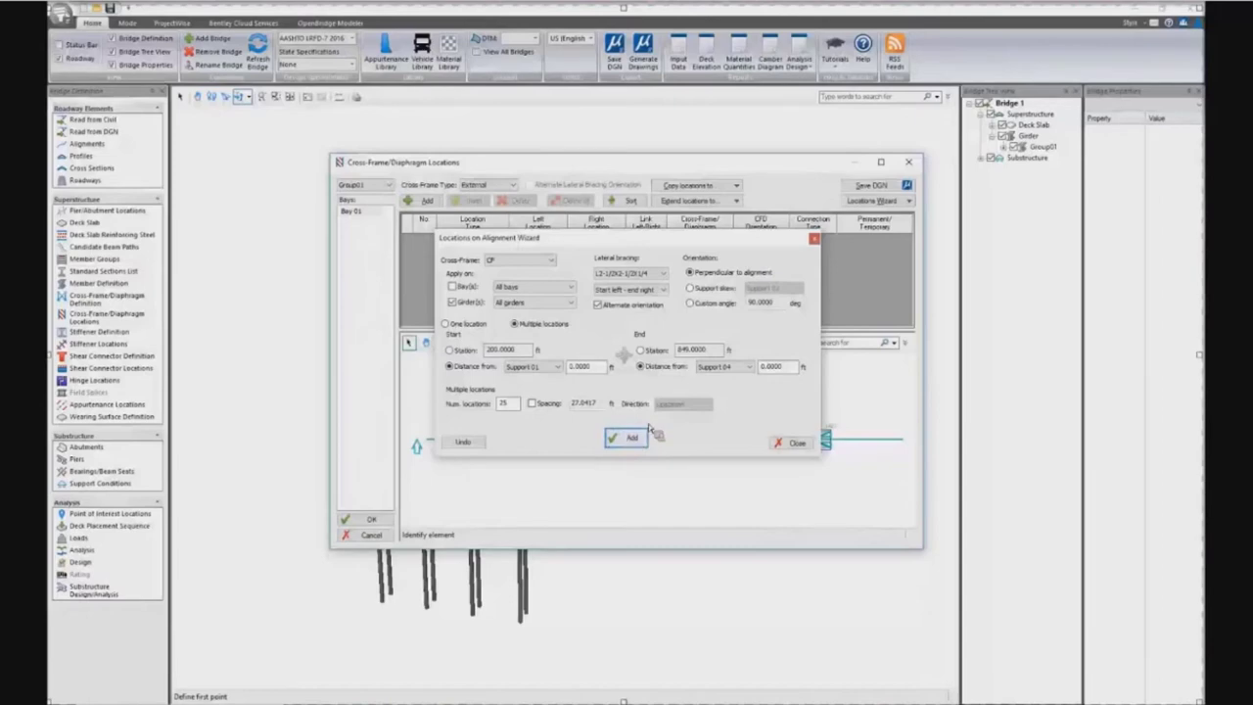
pyautogui.moveTo(558, 238); pyautogui.dragTo(533, 262)
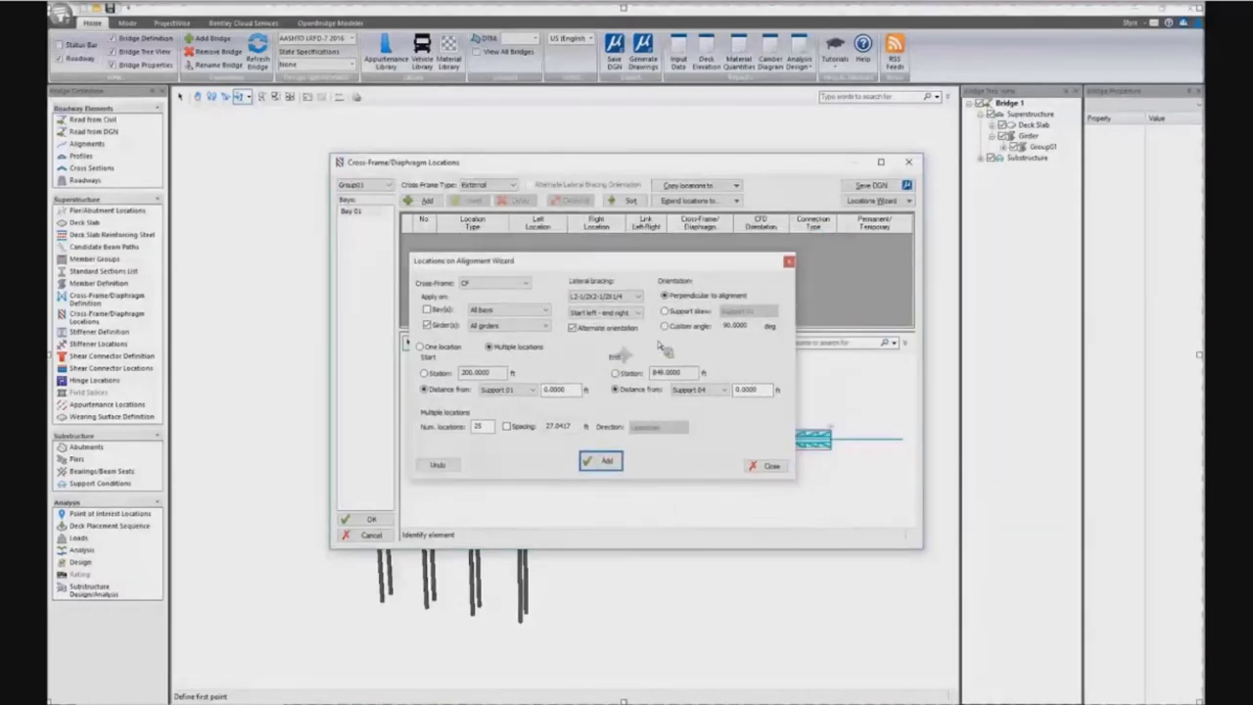
pyautogui.click(771, 467)
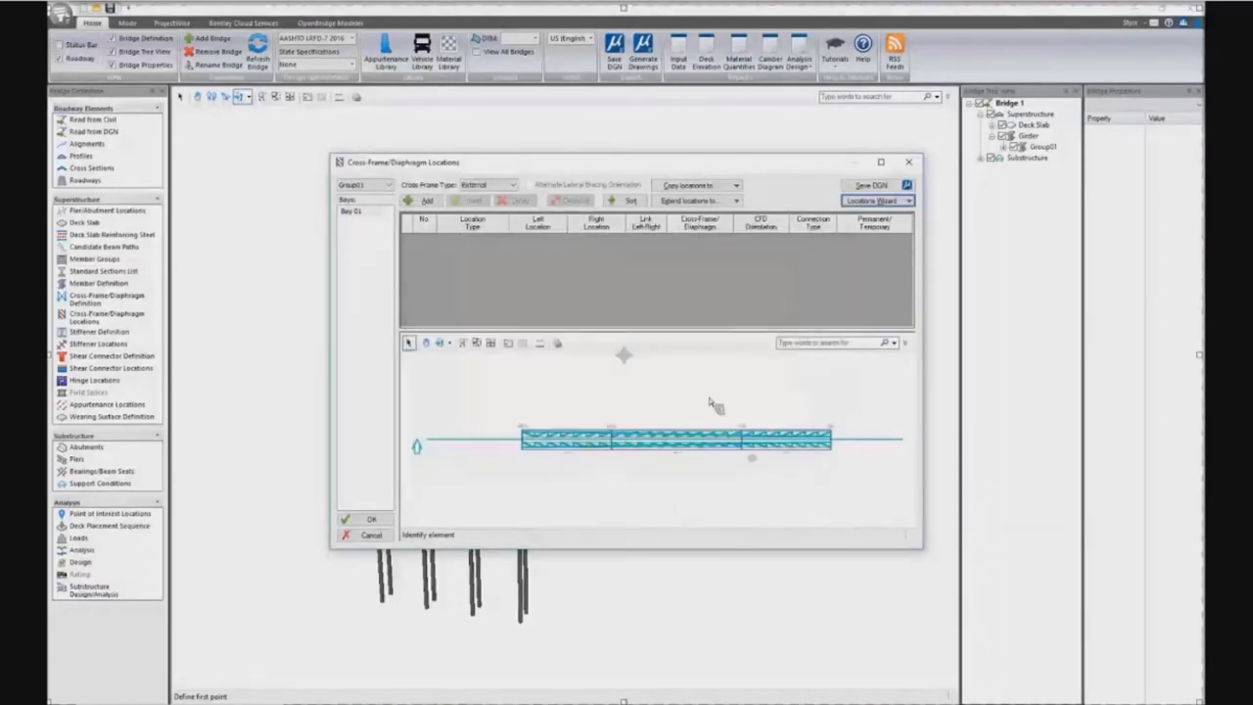
# Step: Set the cross-frame type to Internal and inspect the lateral bracing layout near the first support
pyautogui.click(486, 186)
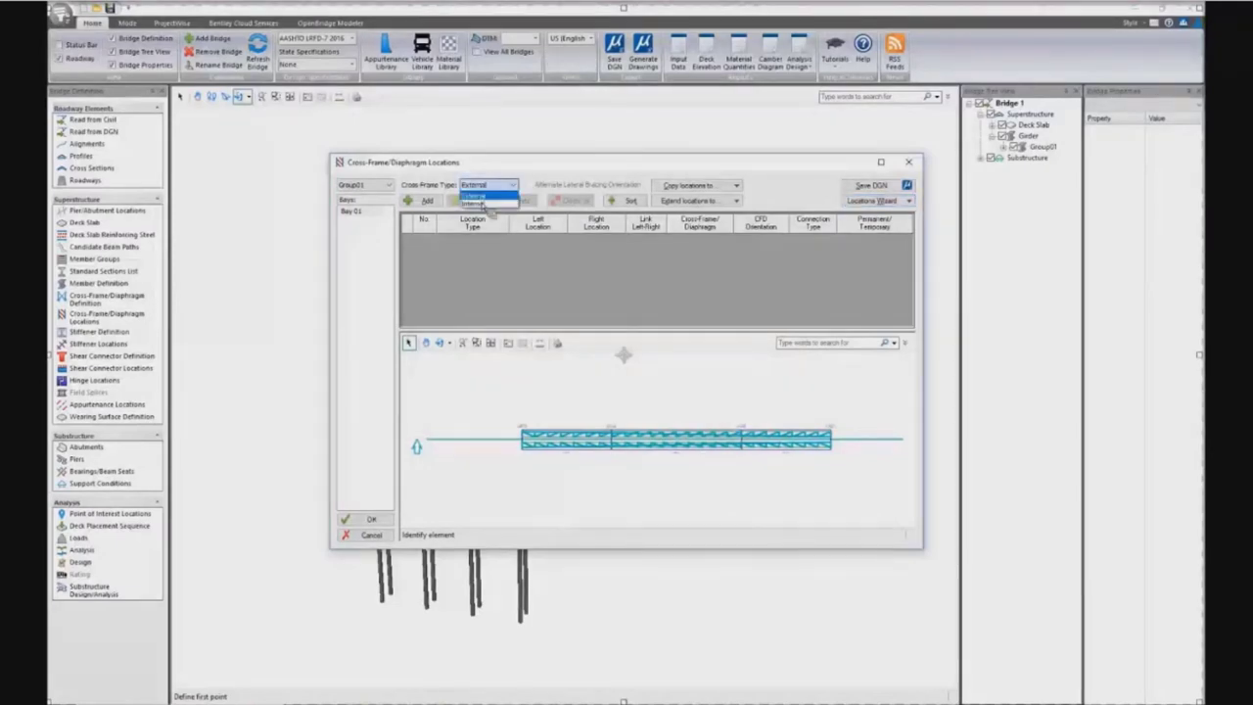
pyautogui.click(480, 204)
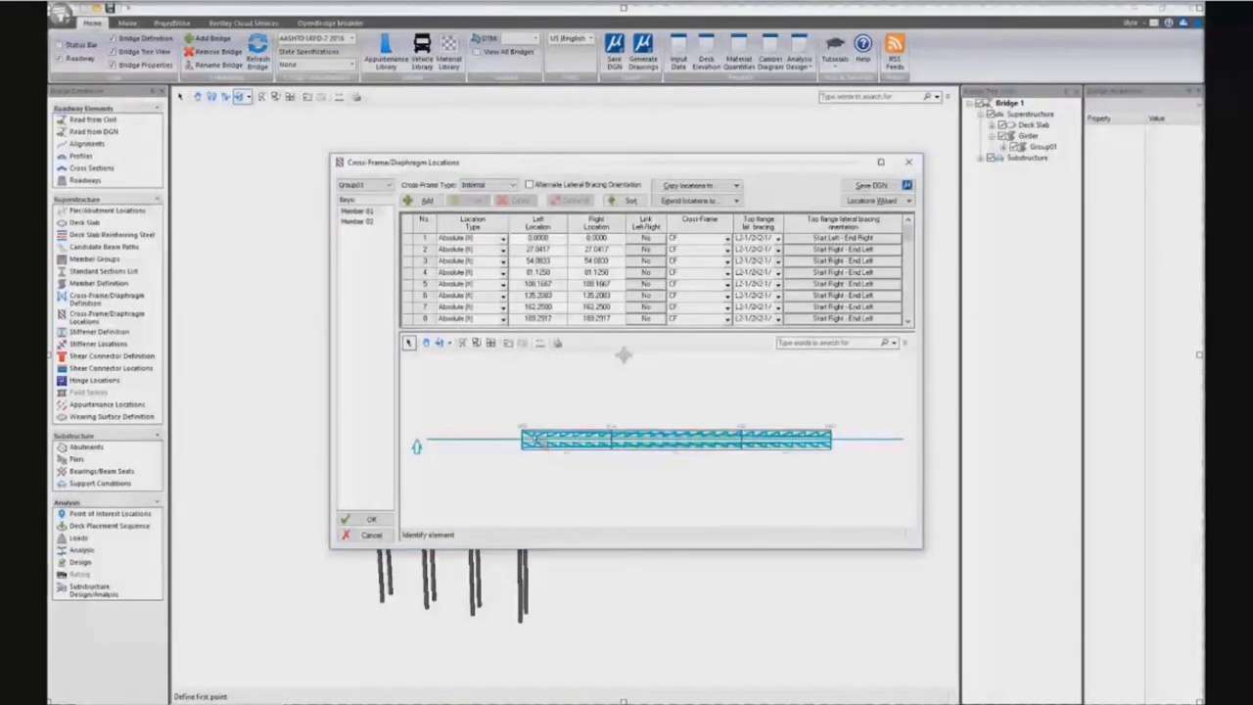
pyautogui.click(588, 457)
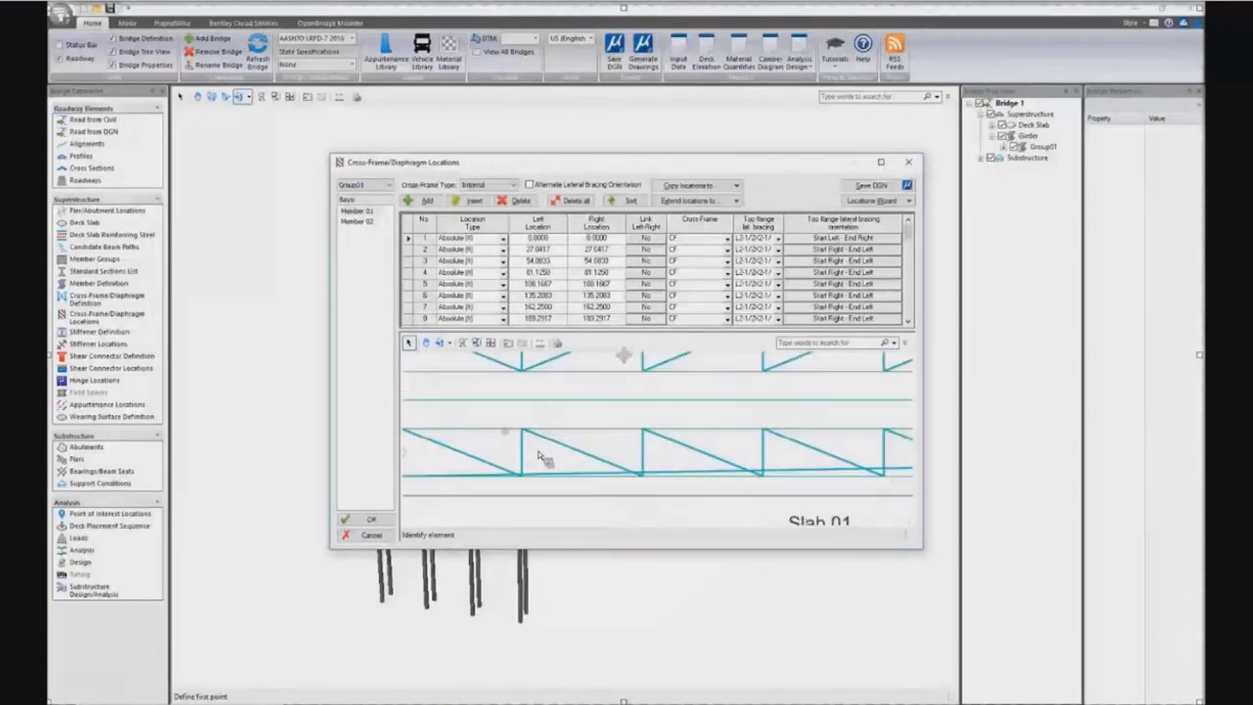
pyautogui.scroll(3, 511, 445)
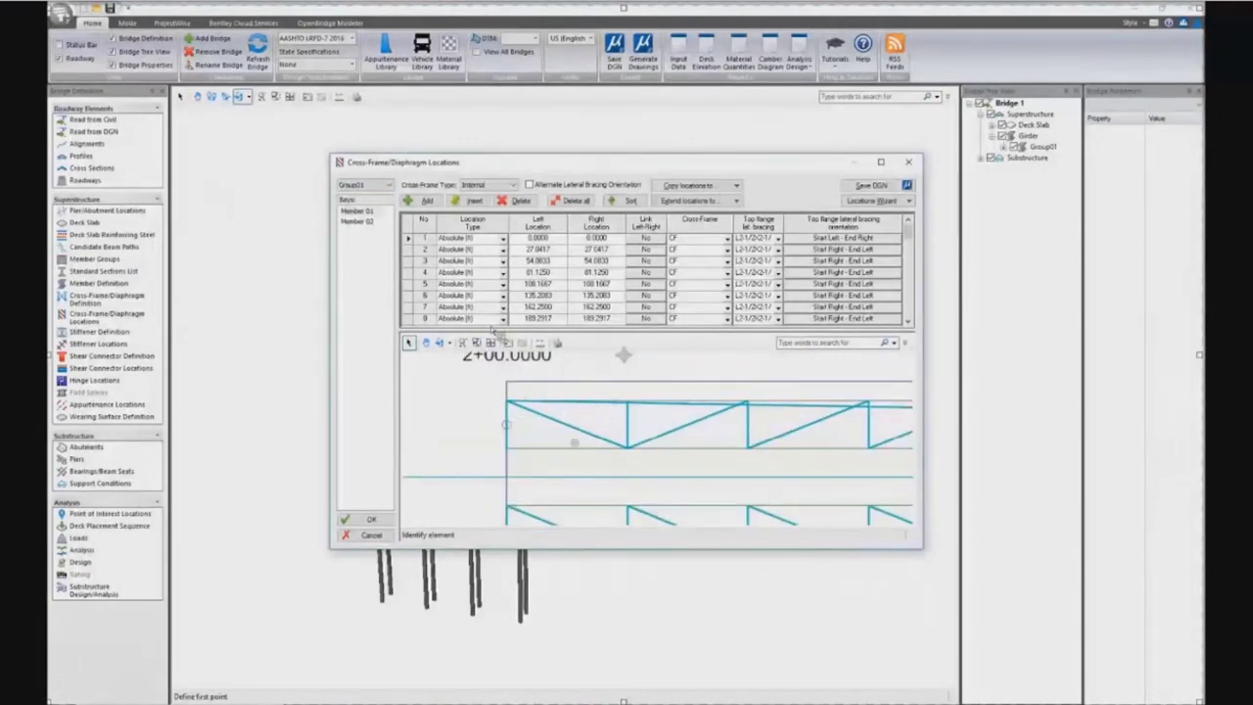
# Step: Delete all internal cross-frame locations of Member 01 and Member 02
pyautogui.click(571, 201)
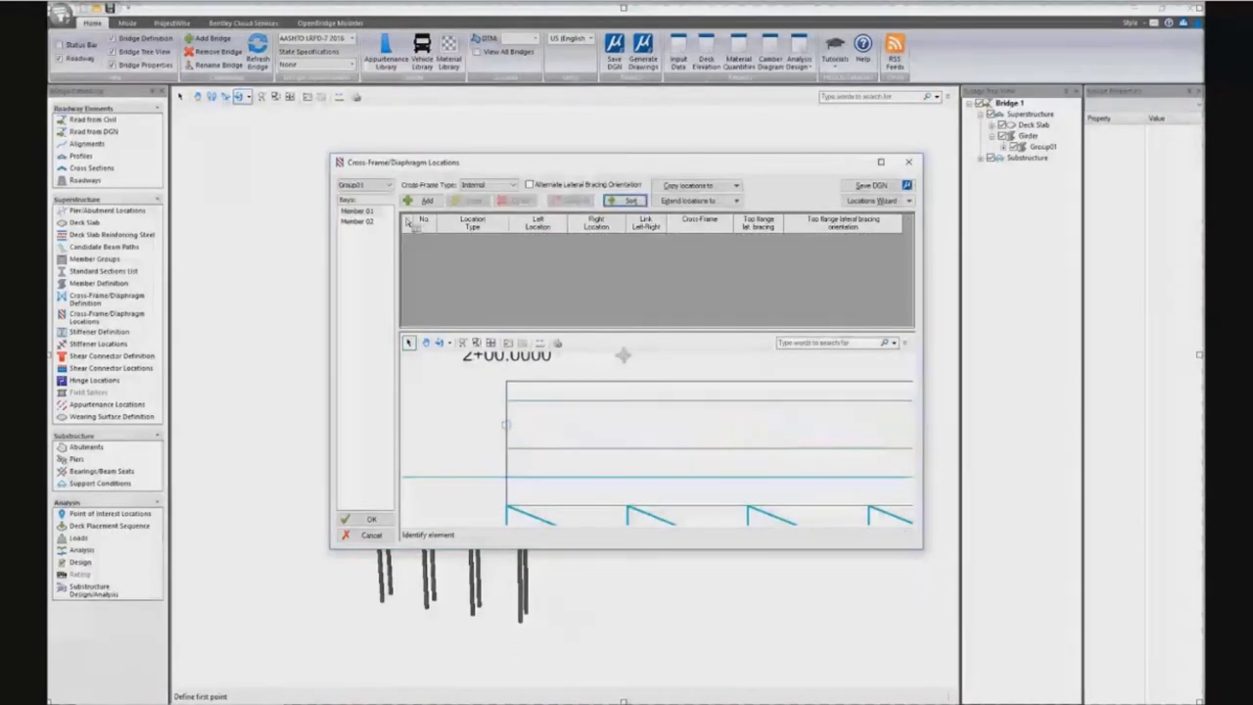
pyautogui.click(360, 222)
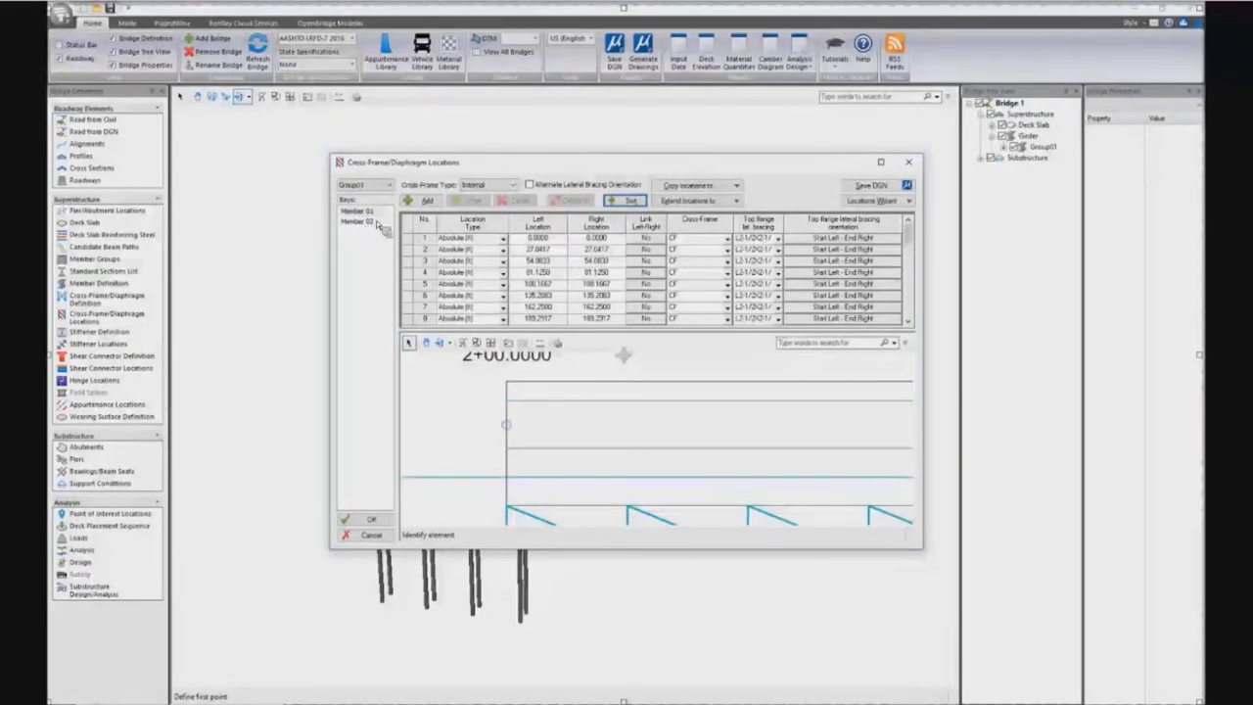
pyautogui.click(374, 223)
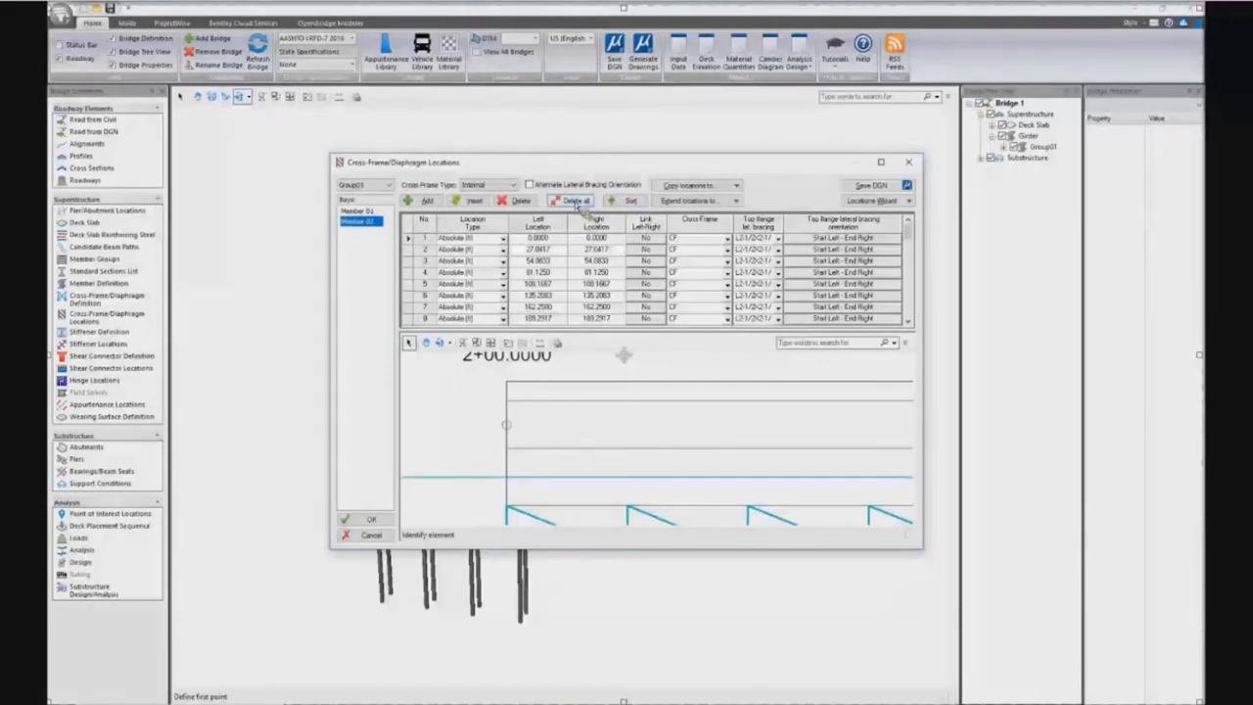
pyautogui.click(580, 202)
# Step: Regenerate 25 internal cross-frame locations on all girders along the alignment from Support 01 to Support 04, keeping the L2-1/2X2-1/2X1/4 alternating bracing
pyautogui.click(874, 204)
pyautogui.click(873, 250)
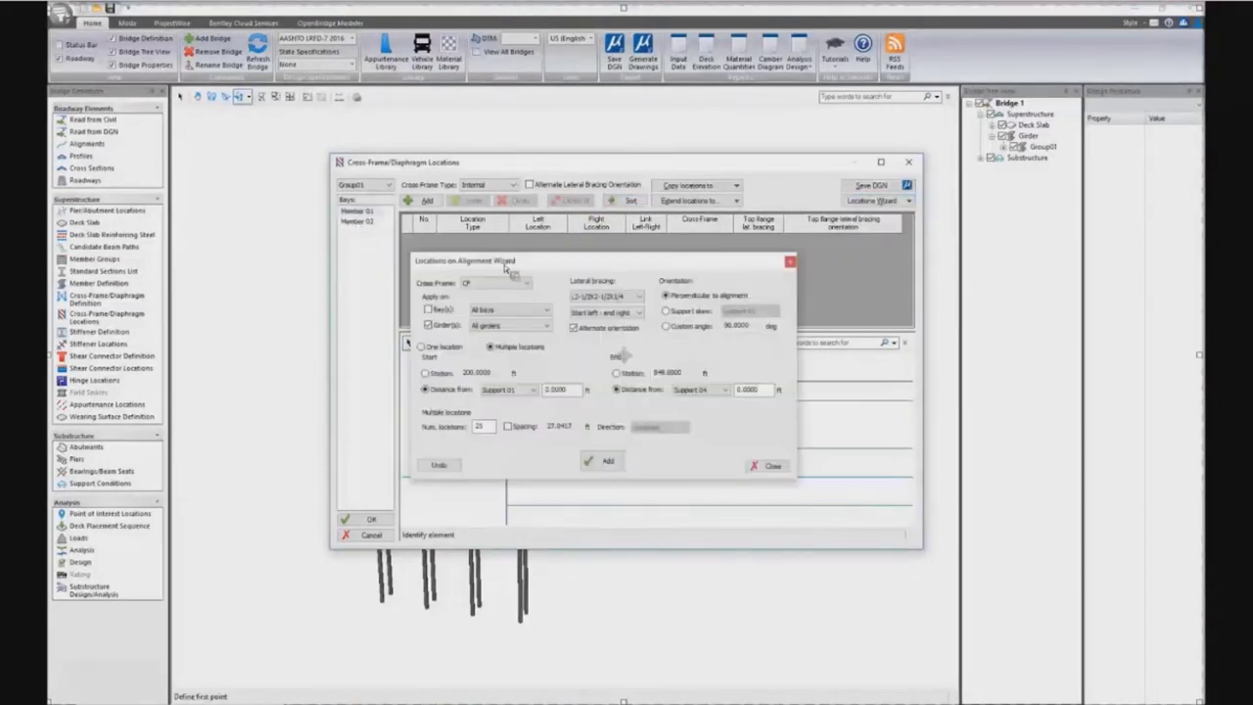
pyautogui.click(608, 463)
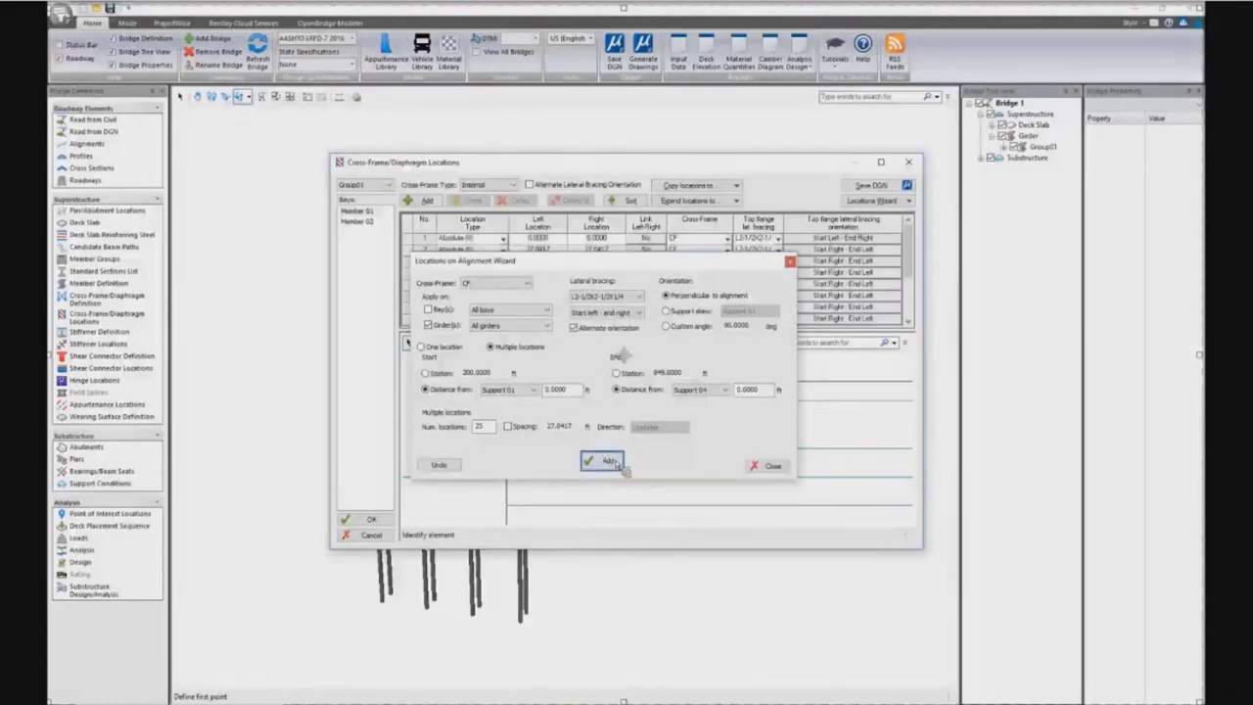
pyautogui.click(771, 465)
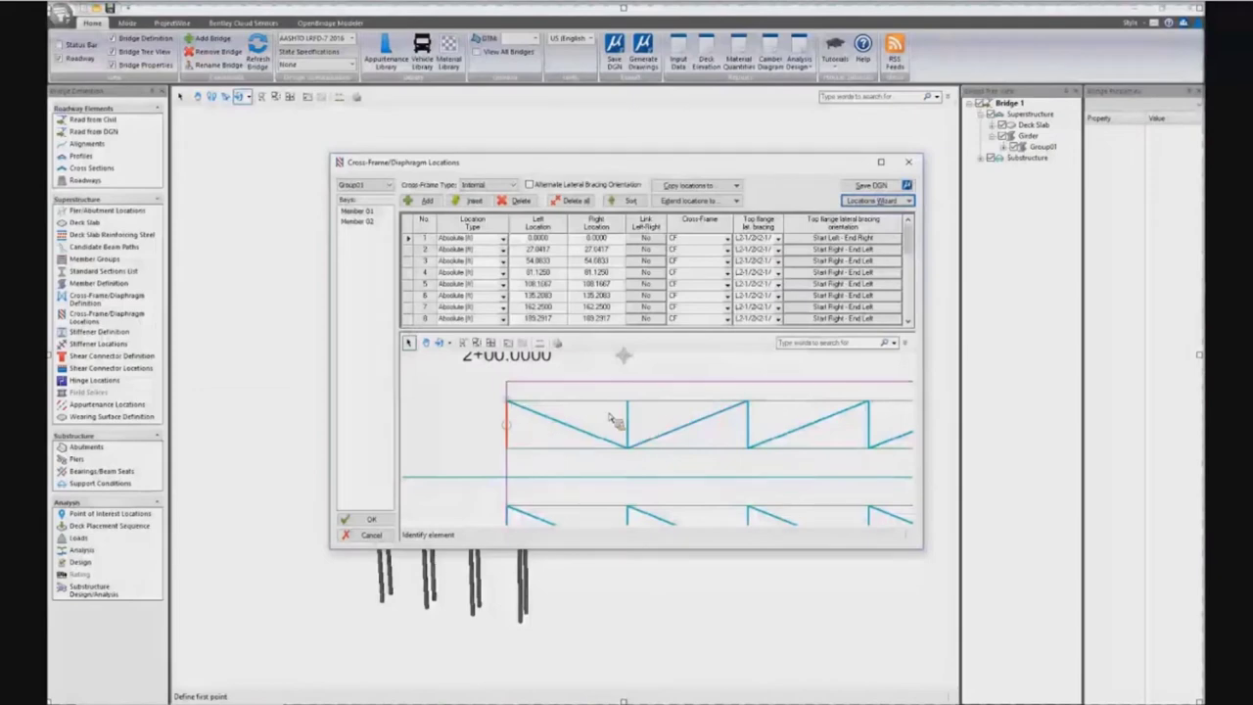
# Step: Examine the second cross-frame location and the bracing orientation of both girders along the span up to Support 02
pyautogui.click(411, 250)
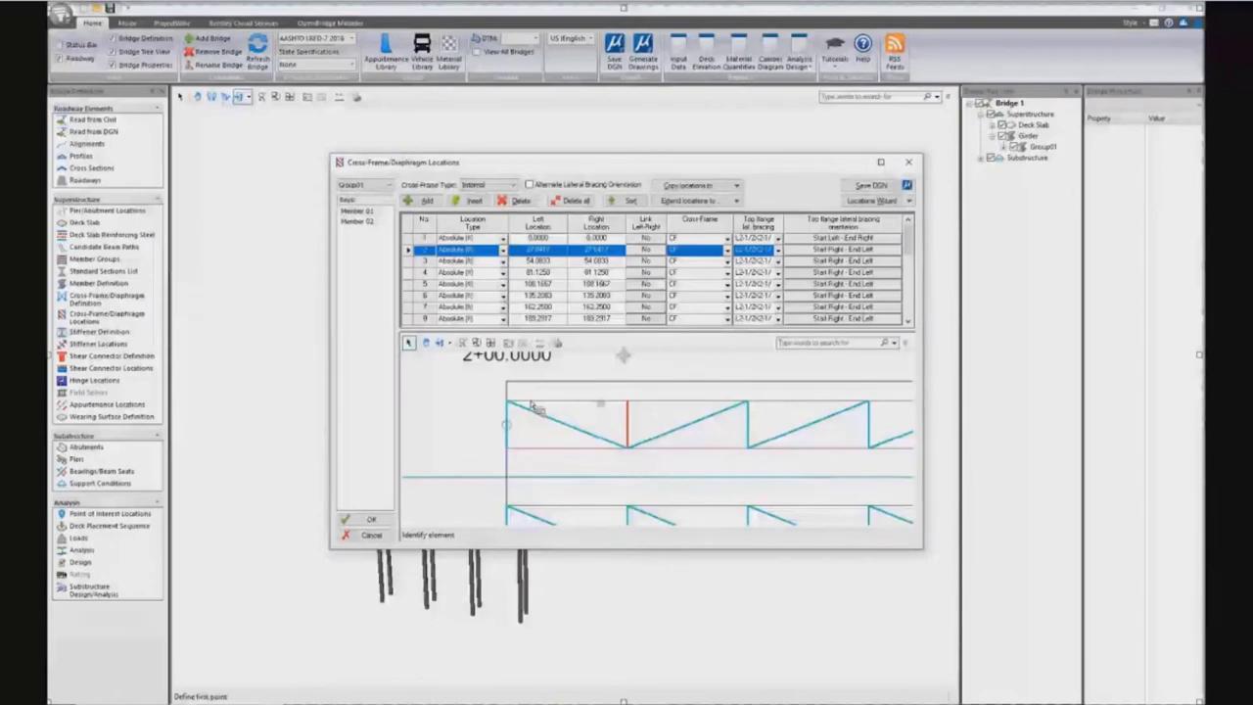
pyautogui.click(736, 406)
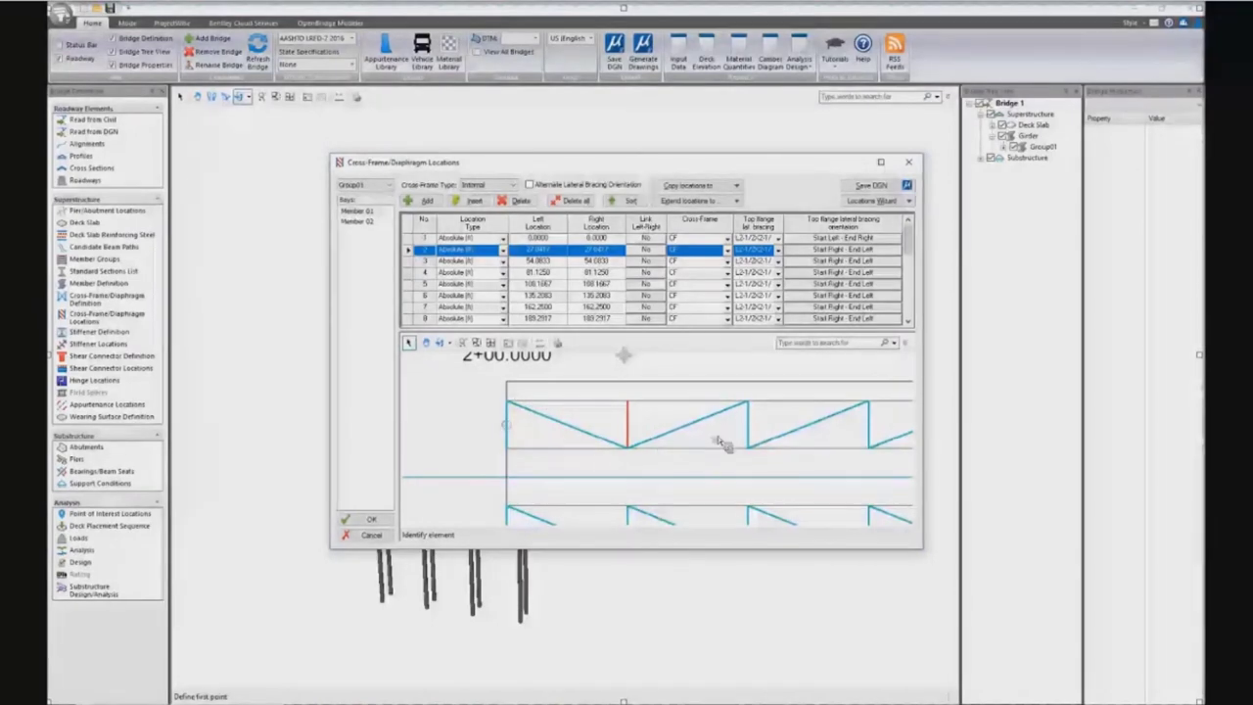
pyautogui.scroll(-2, 710, 440)
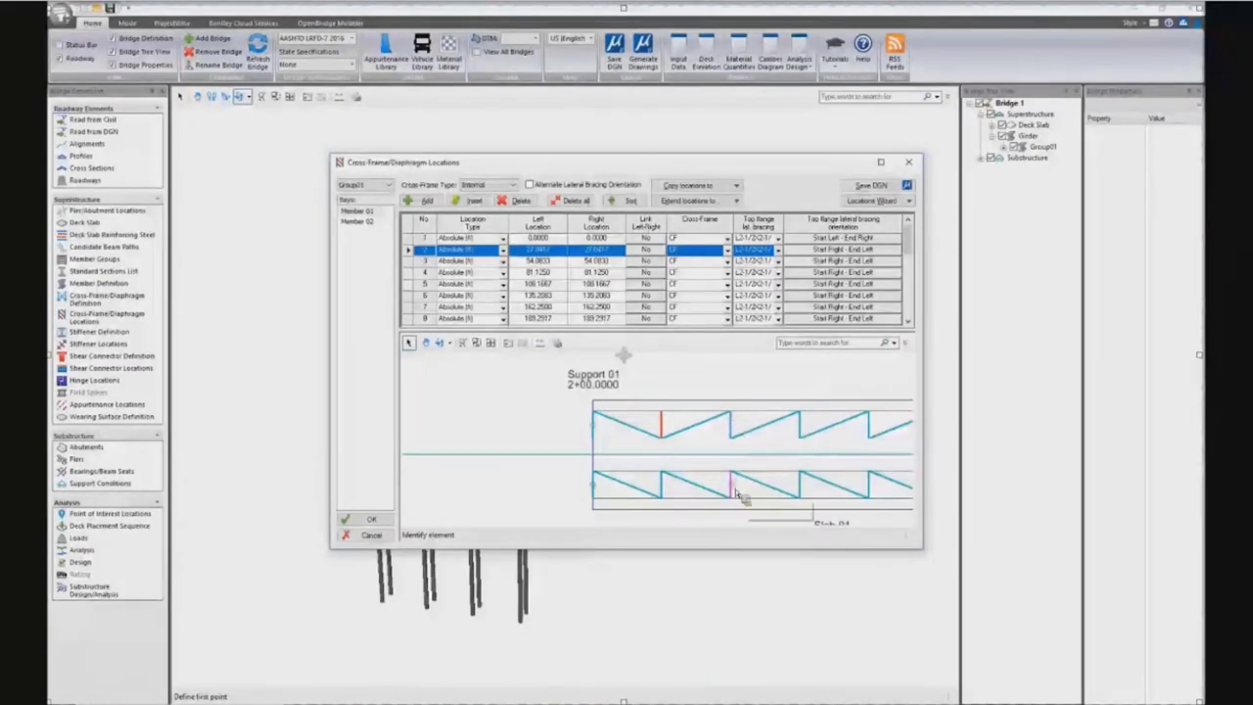
pyautogui.click(493, 345)
pyautogui.click(735, 450)
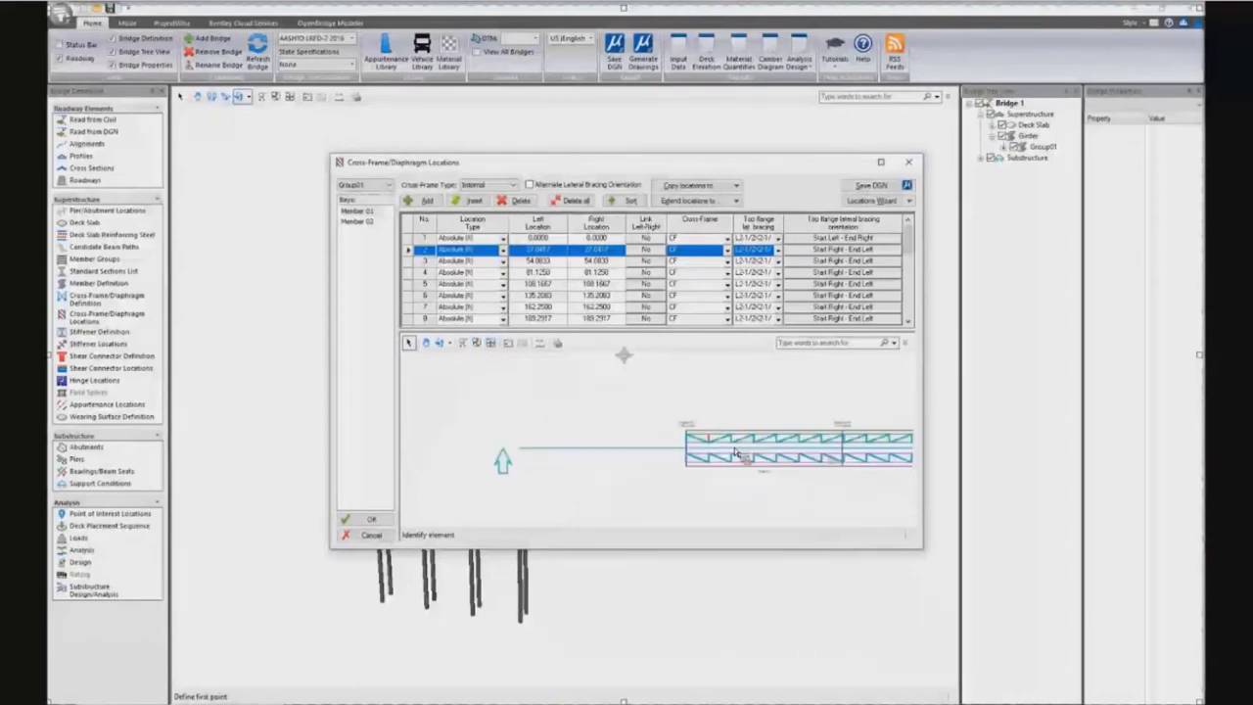
pyautogui.click(871, 472)
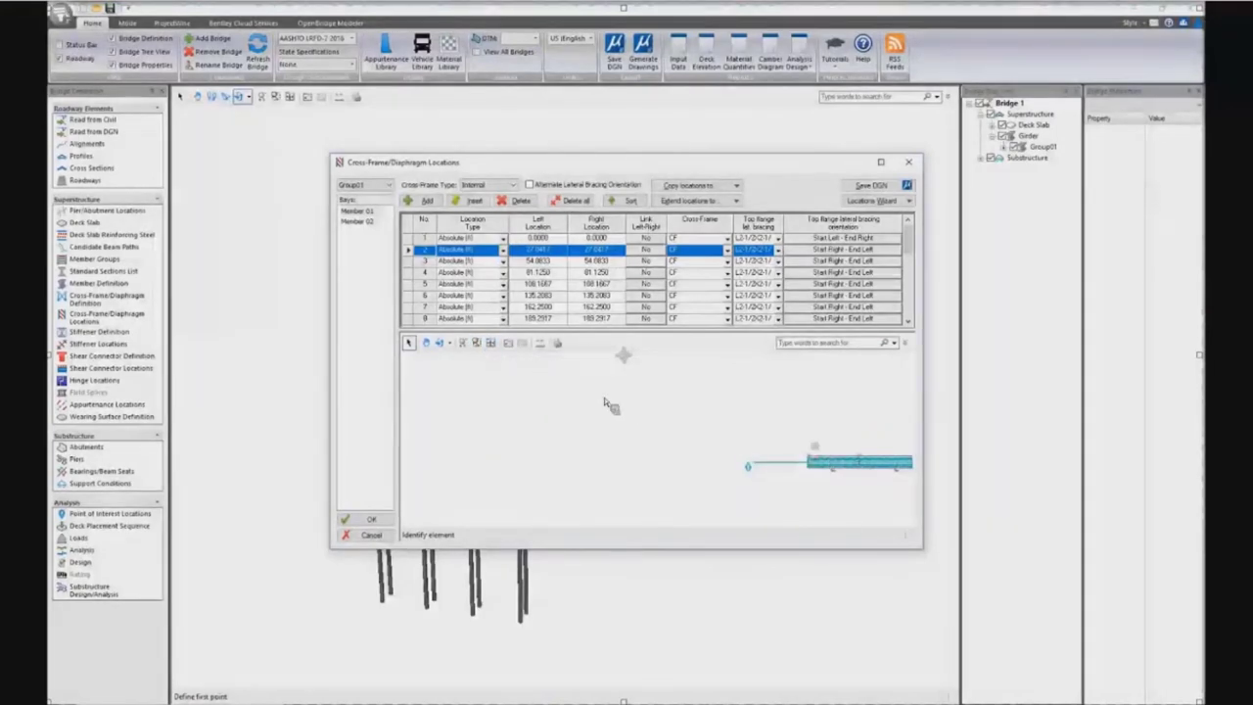
pyautogui.scroll(5, 872, 476)
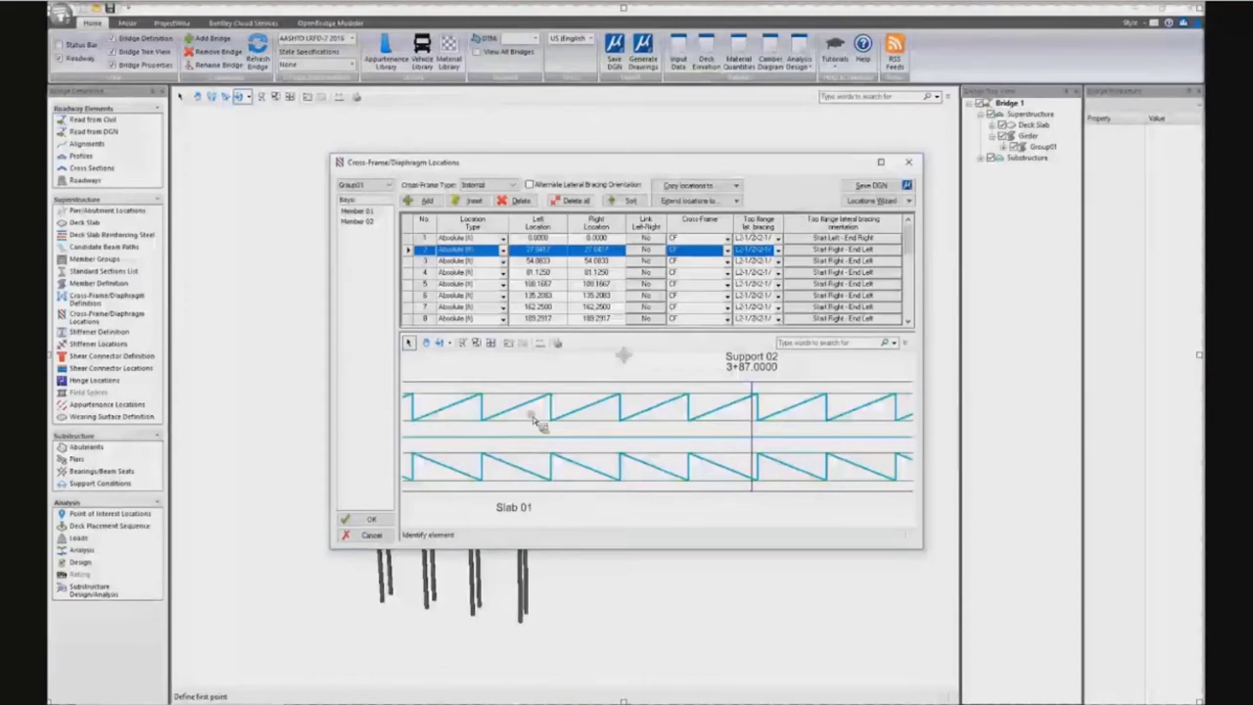
# Step: Review the options of the bulk locations wizard and close it without generating any locations
pyautogui.click(907, 201)
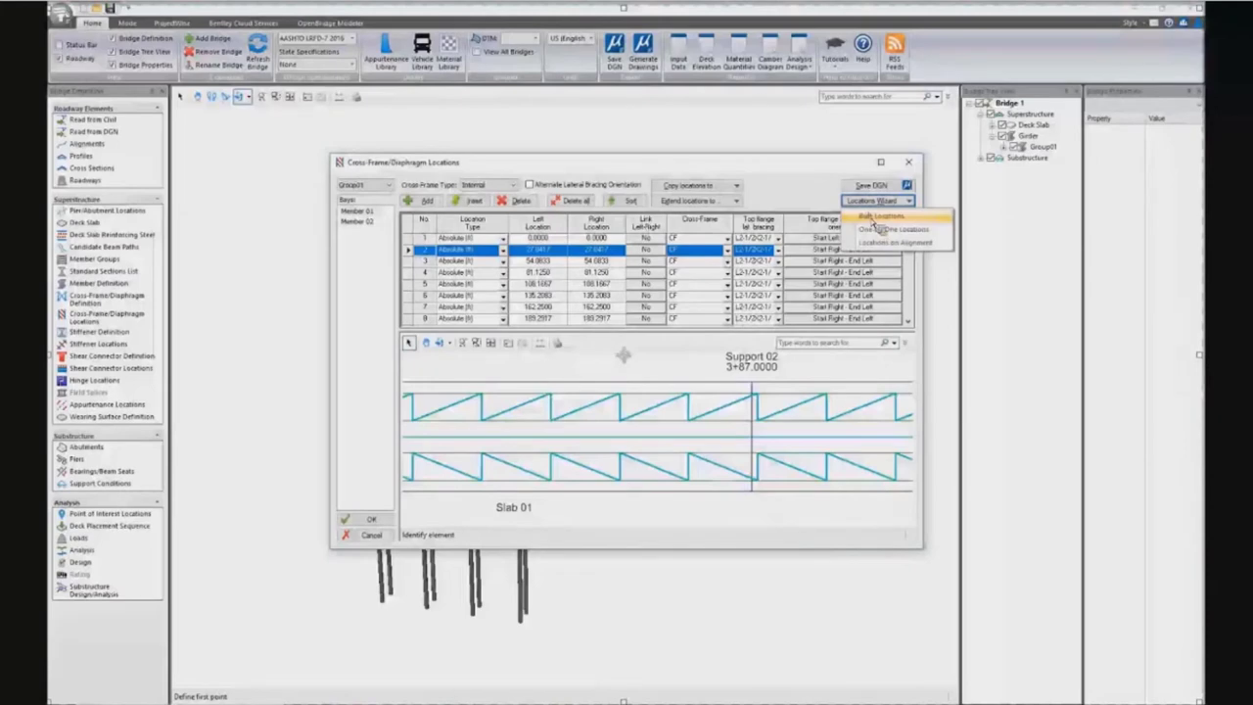
pyautogui.click(872, 217)
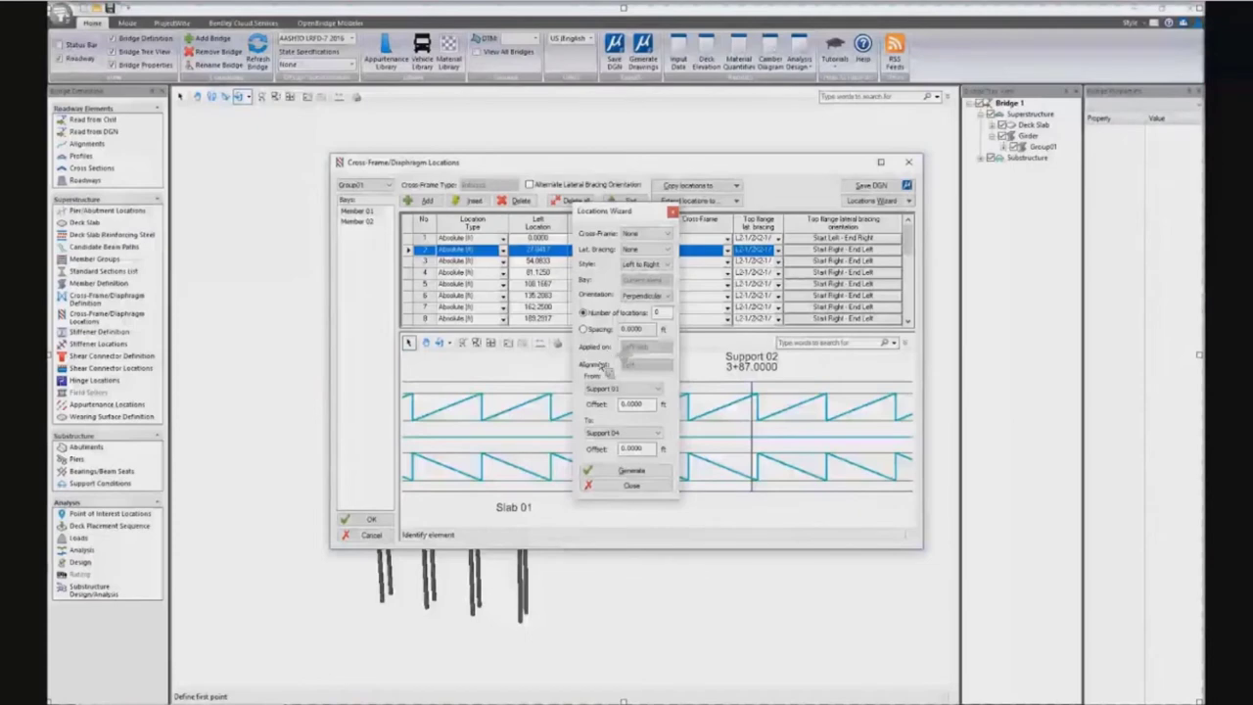
pyautogui.click(654, 486)
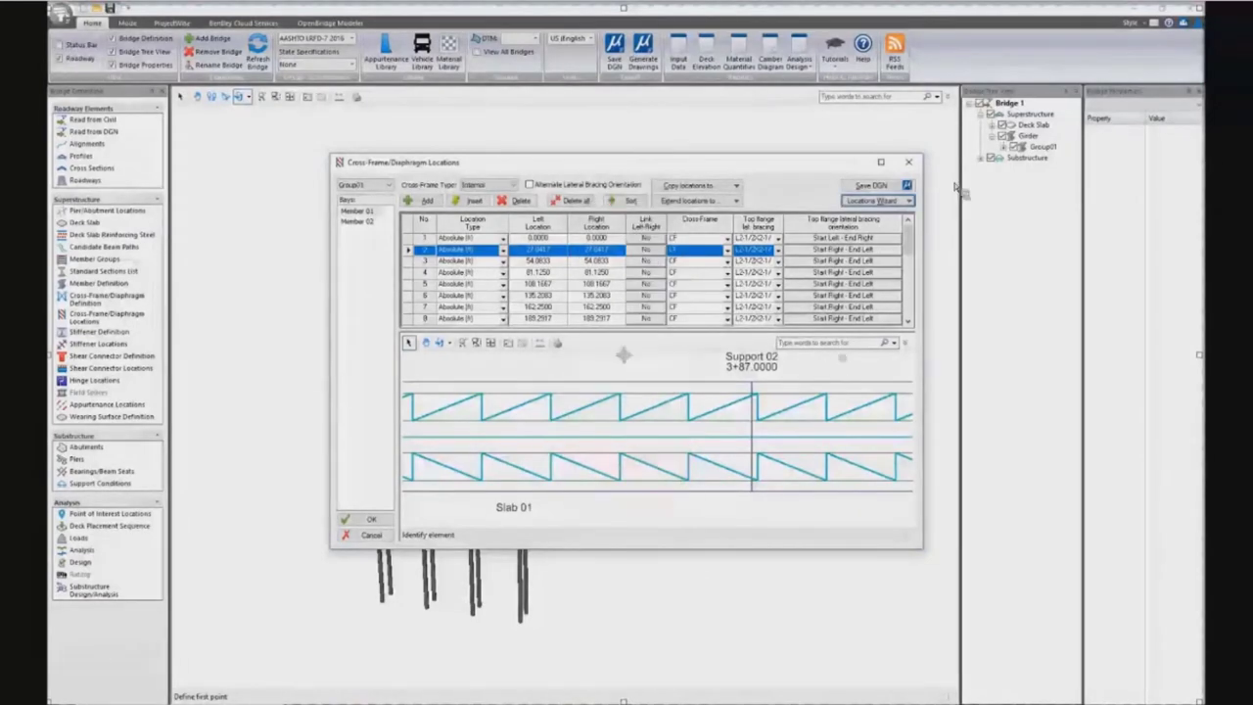
pyautogui.click(901, 201)
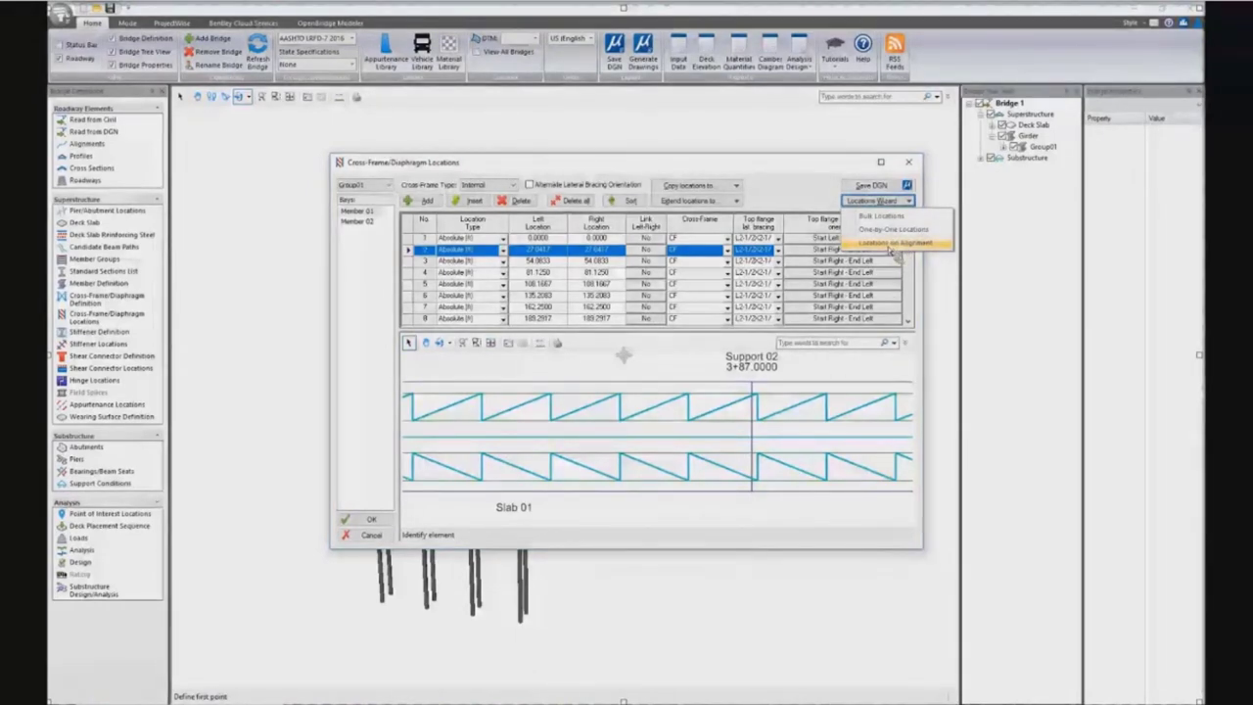
pyautogui.press('Escape')
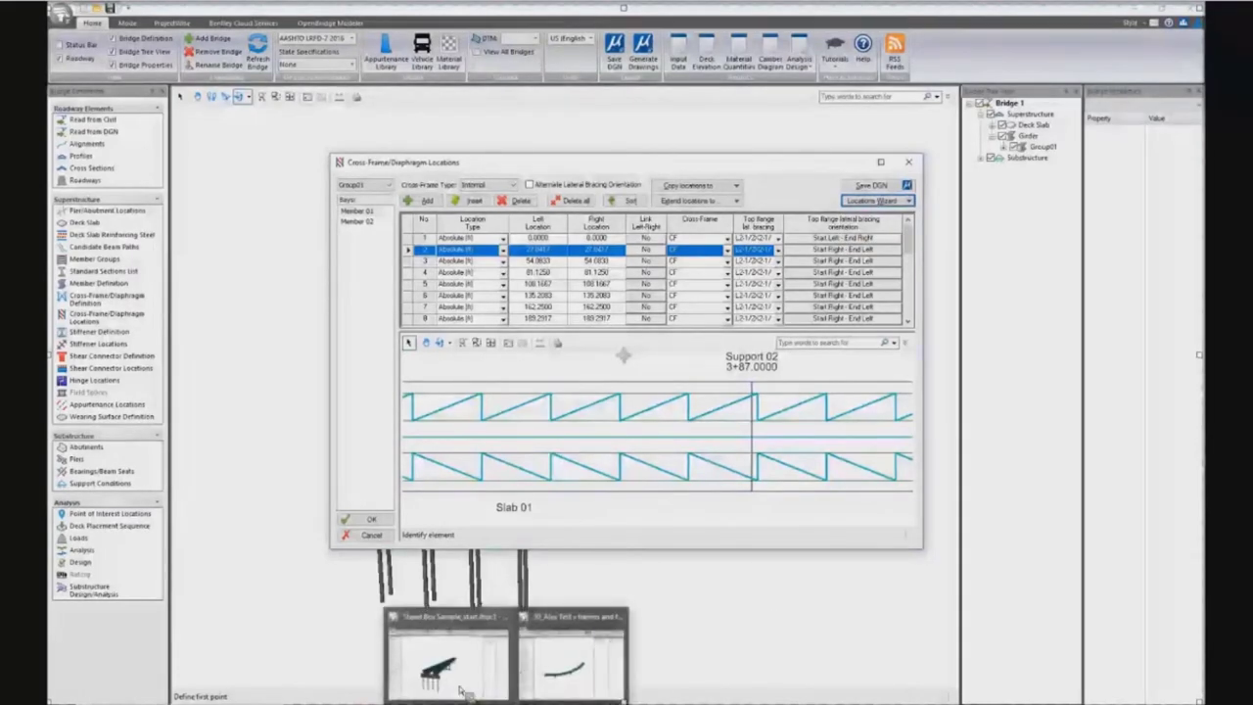
# Step: Switch to the curved bridge model, examine its external cross-frame locations near Support 02, and close them without changes
pyautogui.click(578, 680)
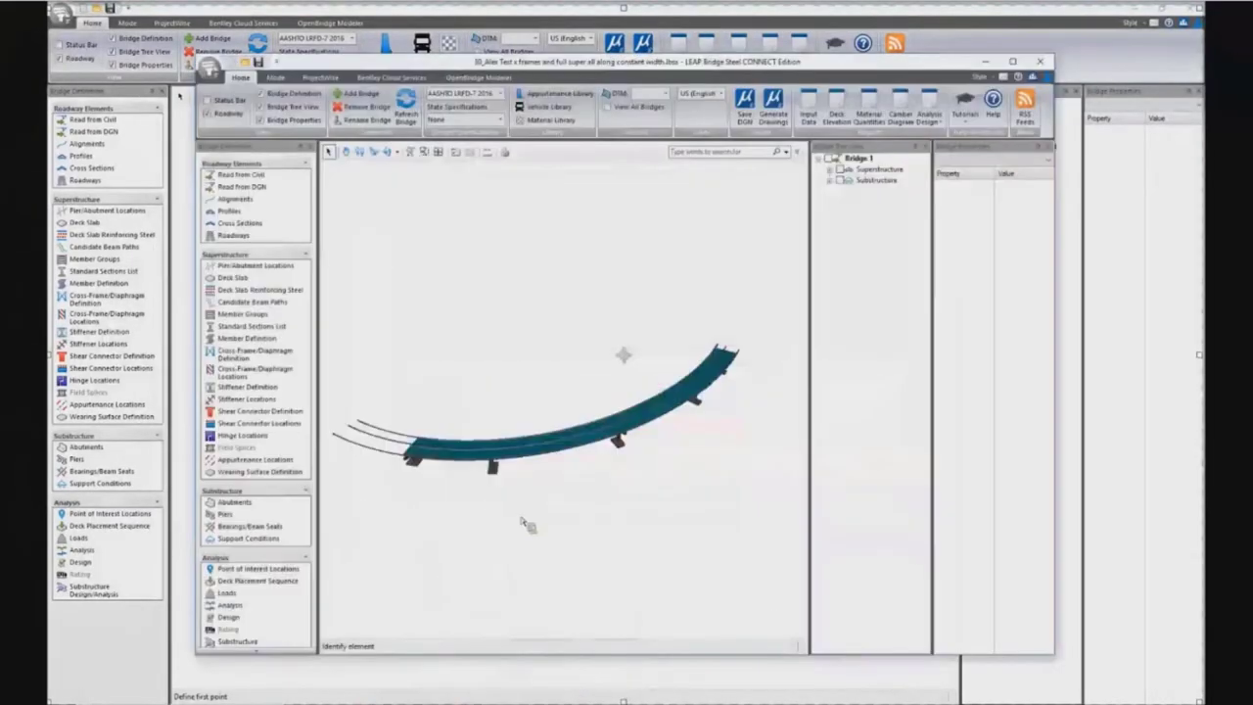
pyautogui.click(246, 384)
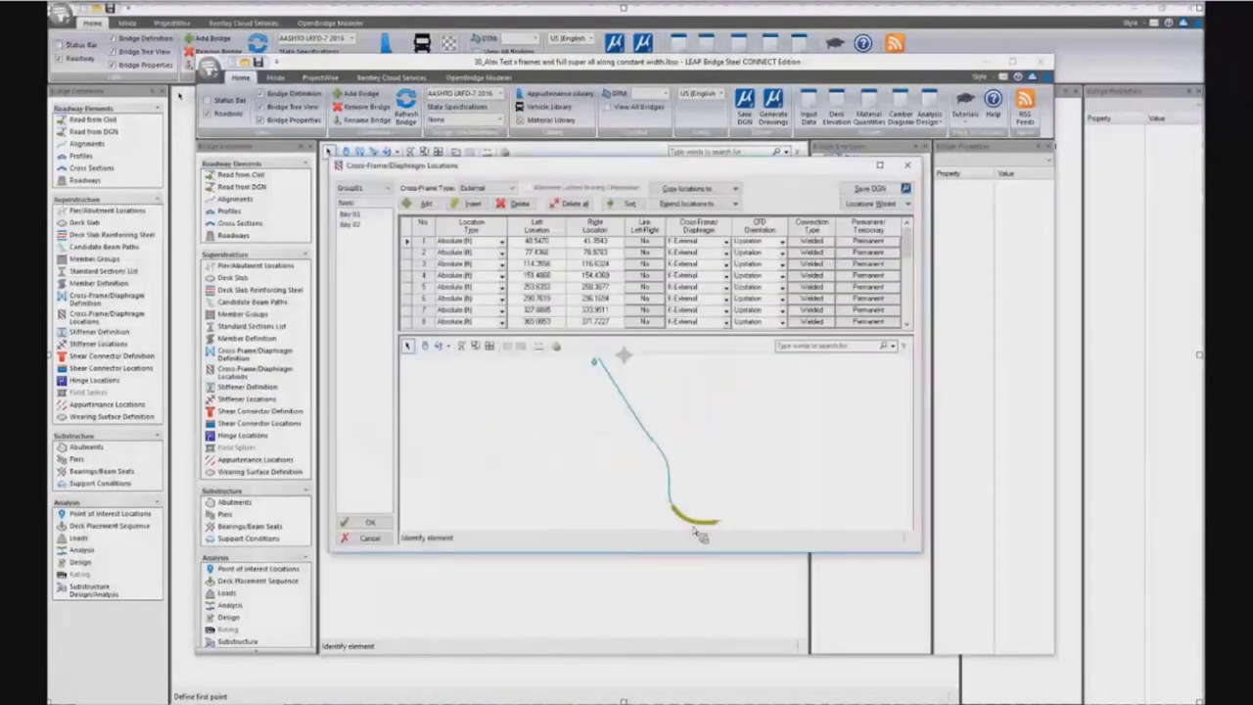
pyautogui.scroll(5, 681, 519)
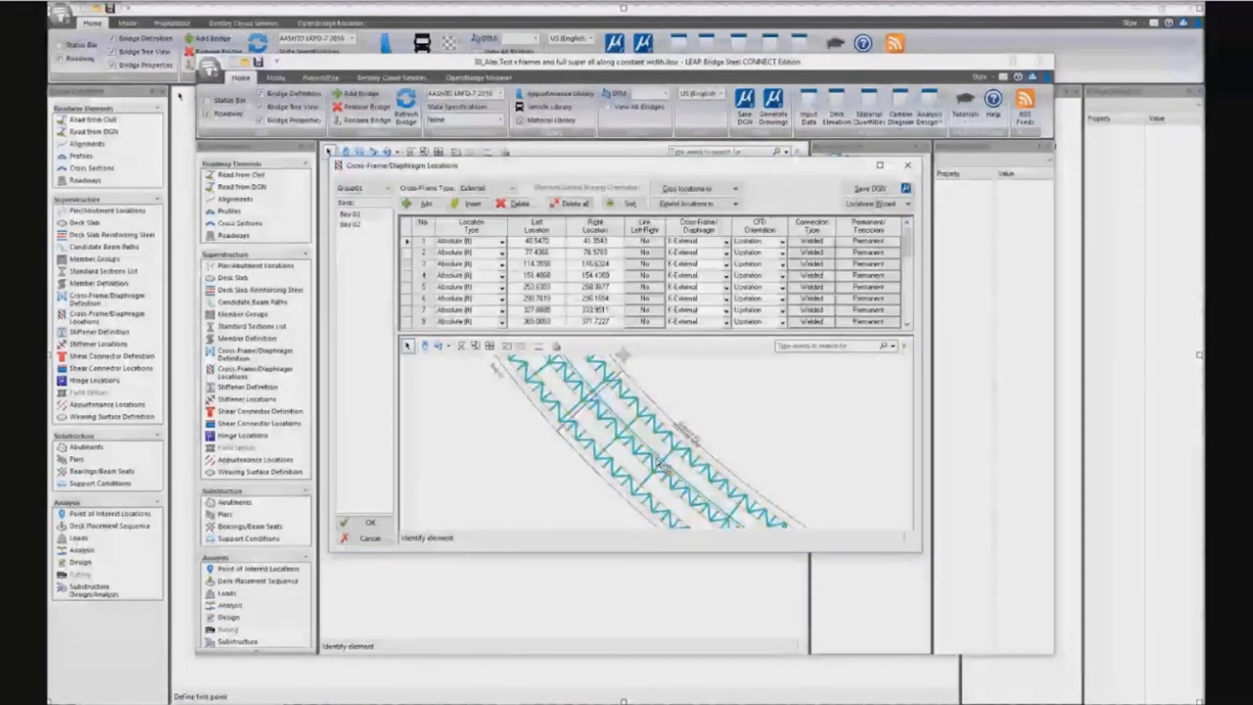
pyautogui.scroll(2, 658, 469)
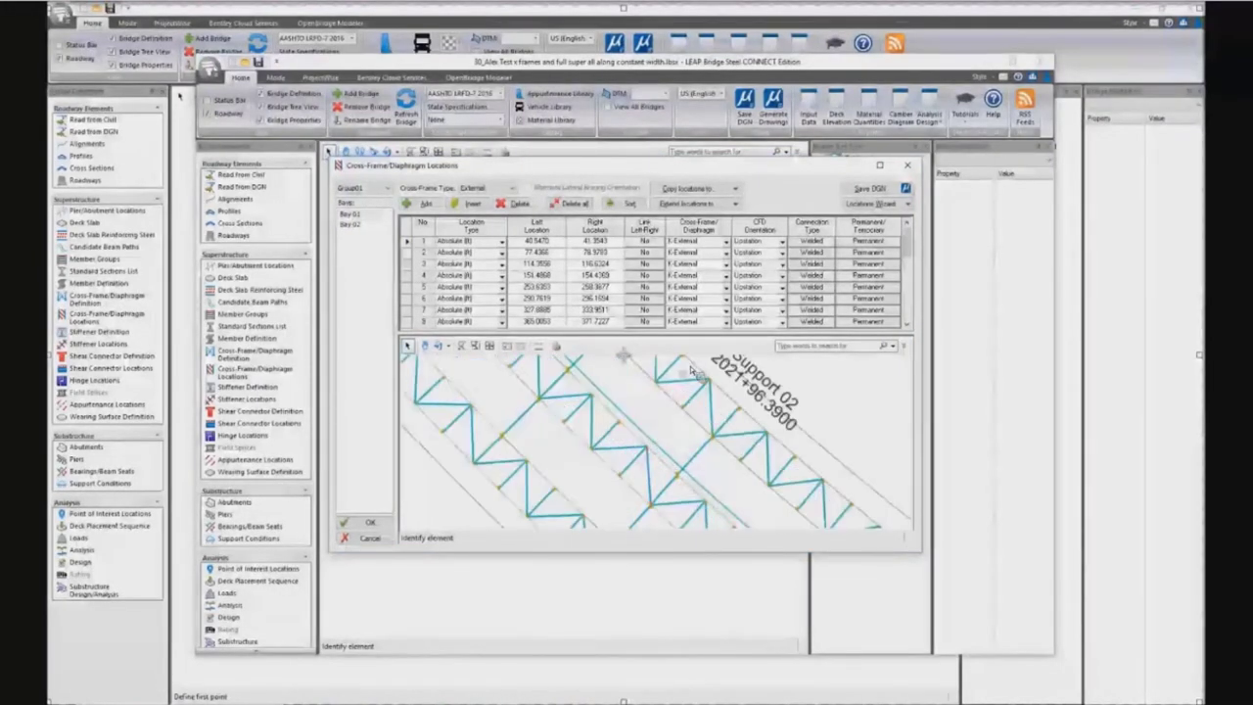
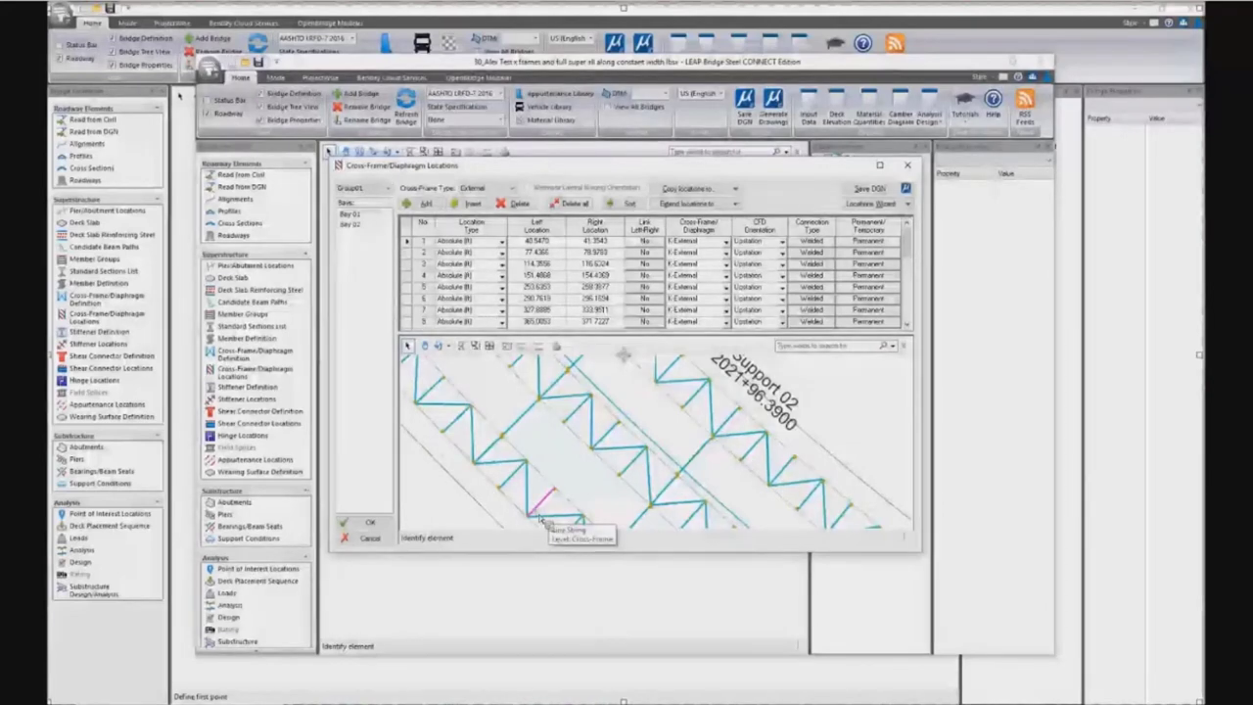
pyautogui.click(374, 540)
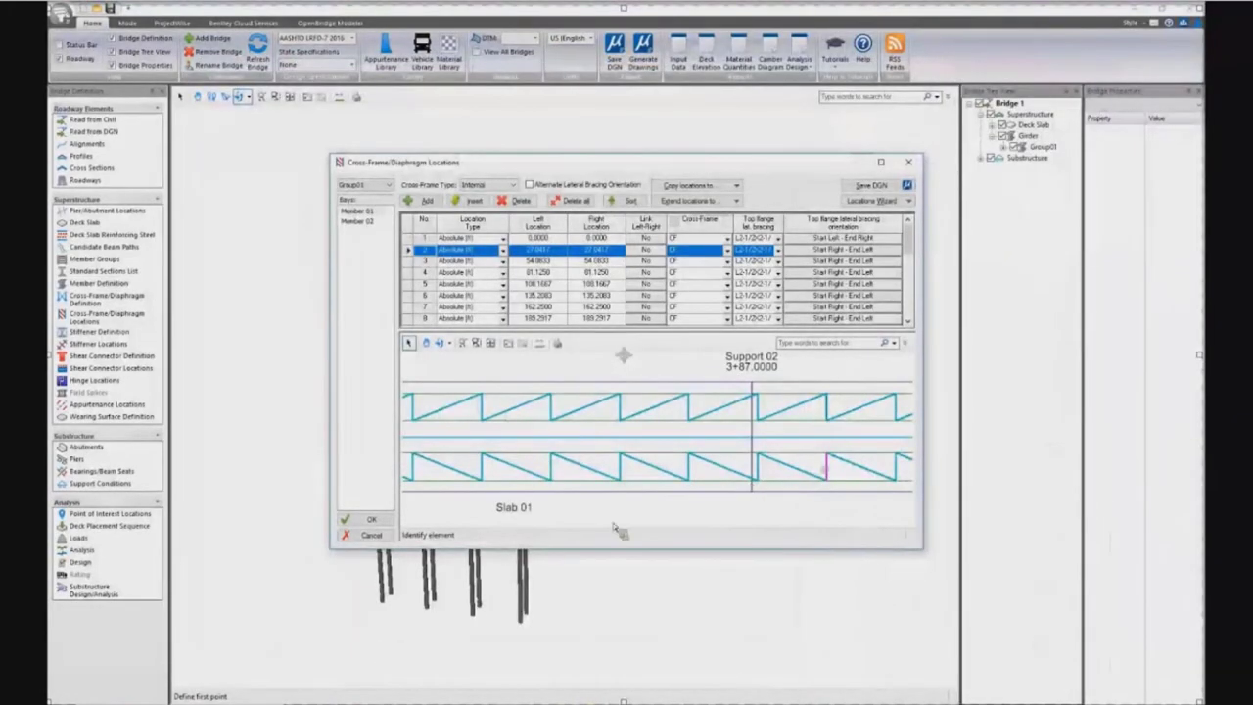
# Step: Set the top flange lateral bracing orientation of Member 01's third and fifth locations to Start Left - End Right and accept the cross-frame locations
pyautogui.scroll(-2, 468, 435)
pyautogui.scroll(3, 464, 432)
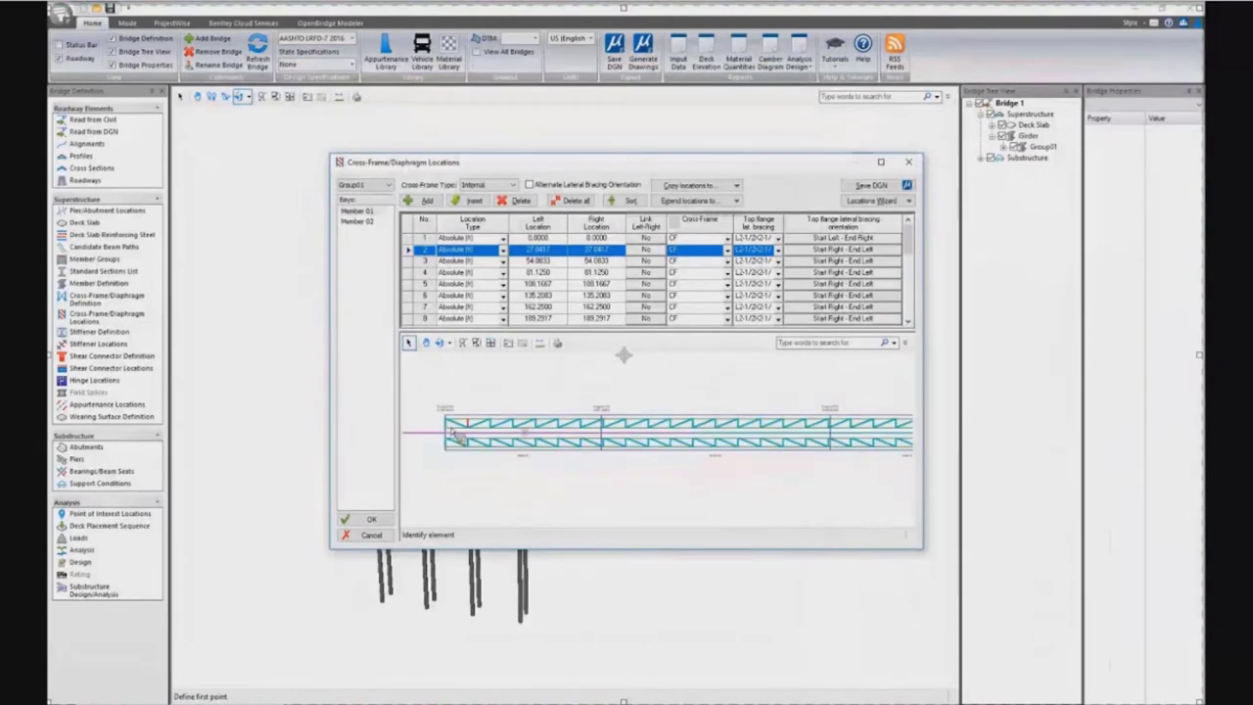
pyautogui.click(414, 262)
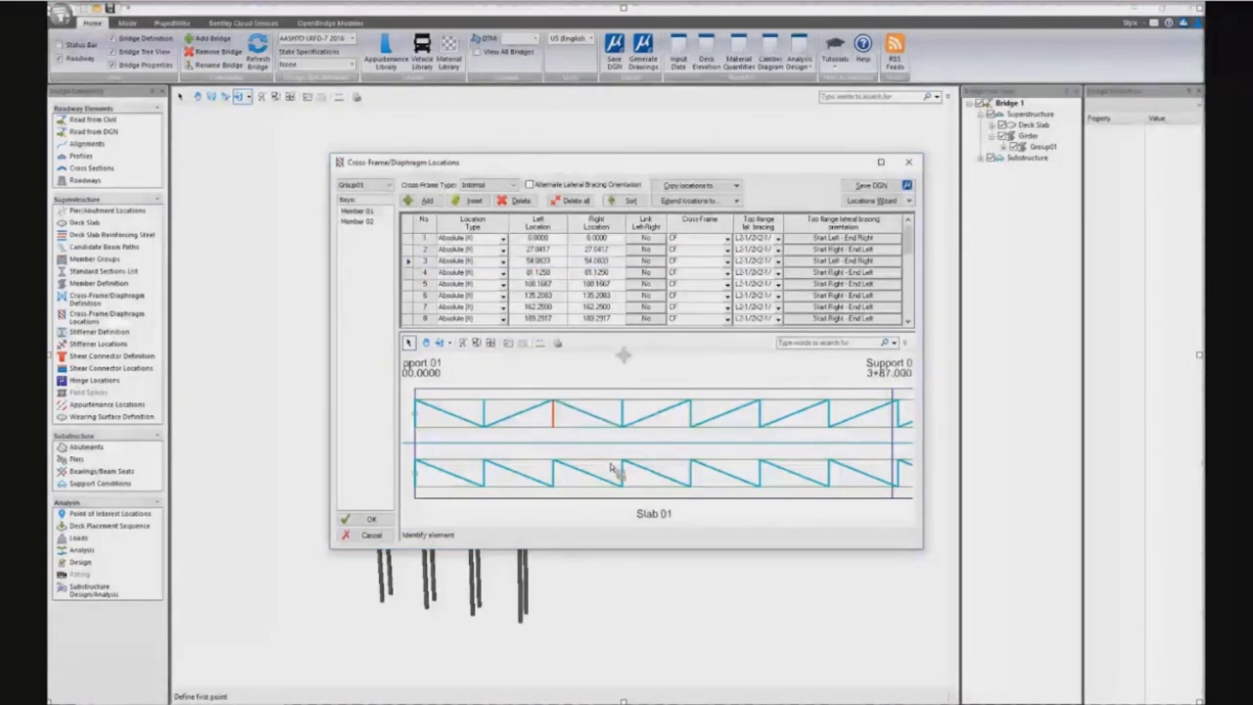
pyautogui.click(409, 284)
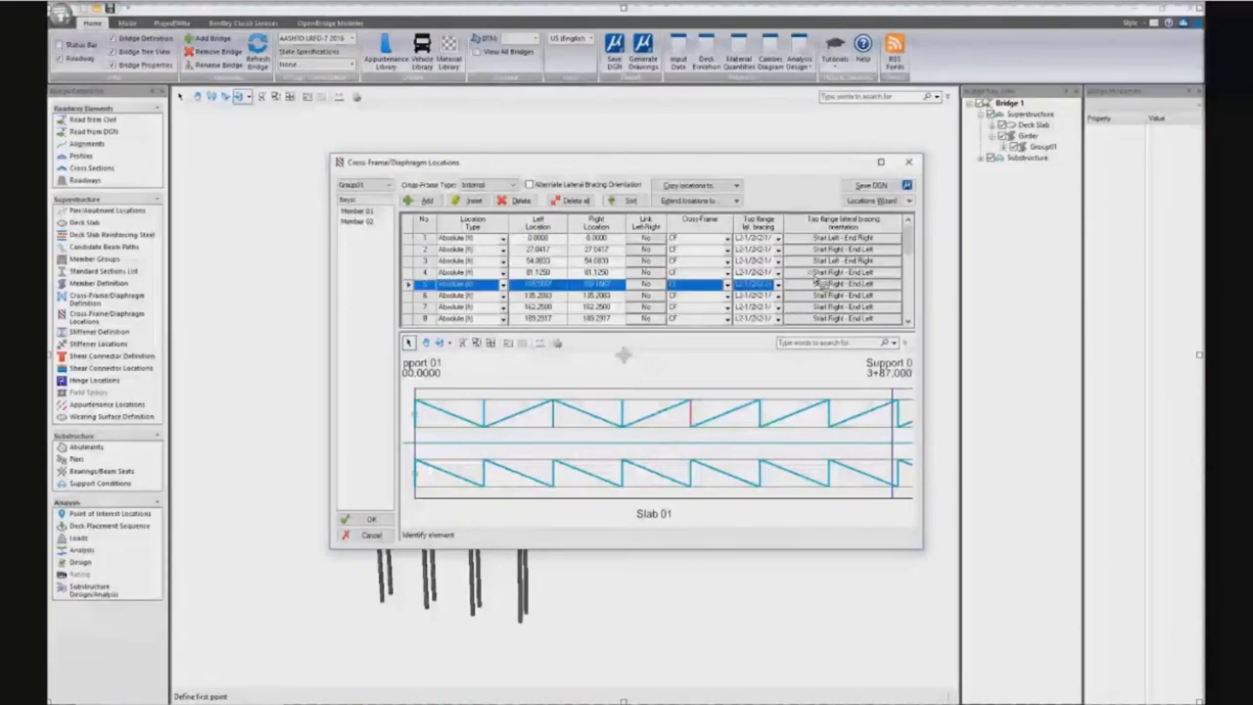
pyautogui.press('Up')
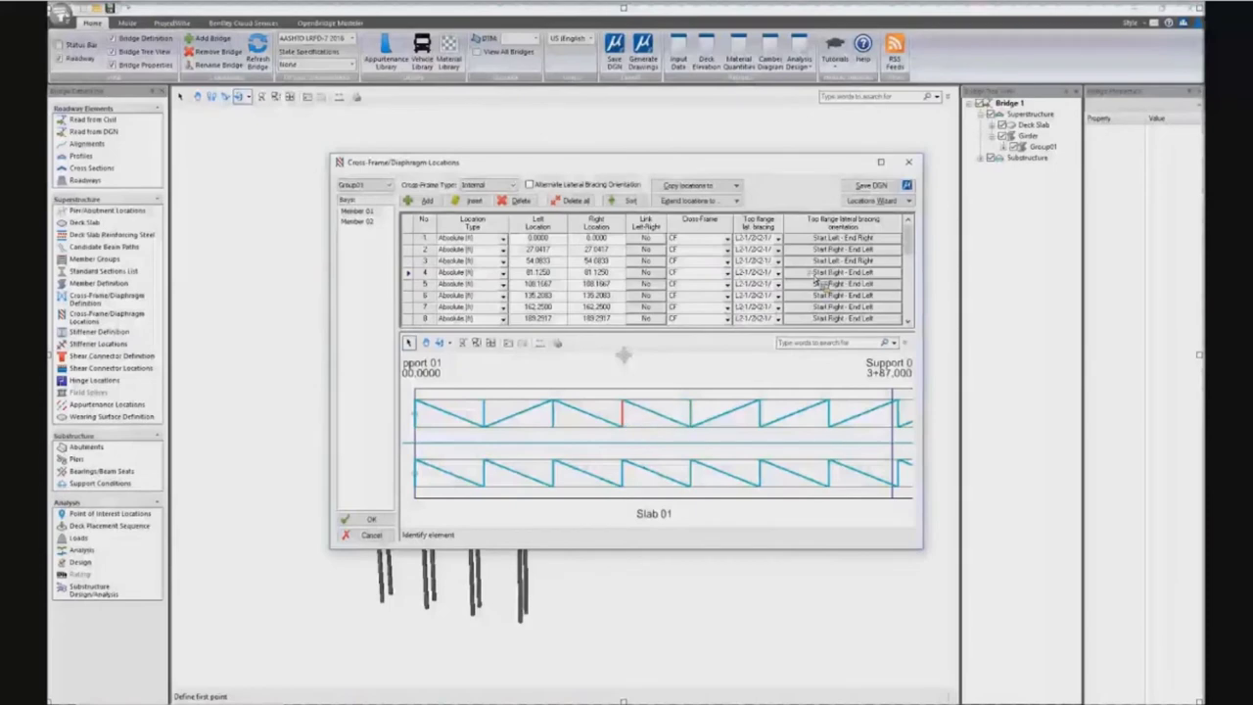
pyautogui.click(817, 284)
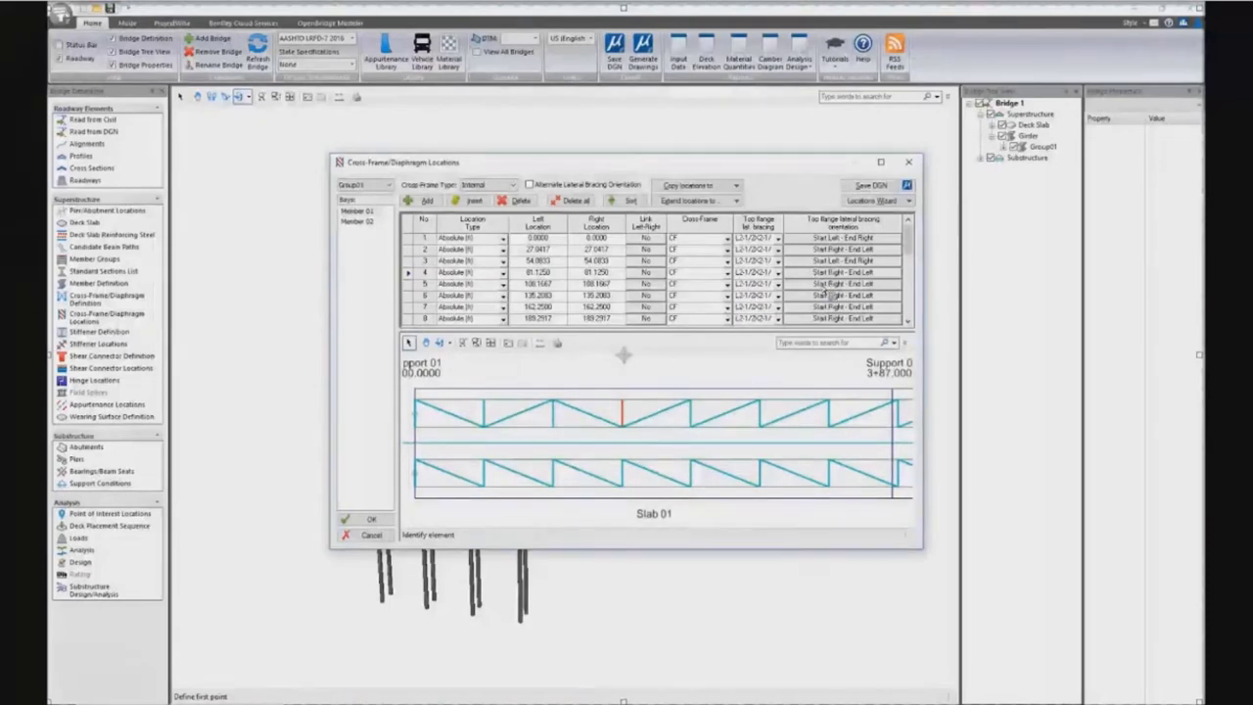
pyautogui.click(824, 288)
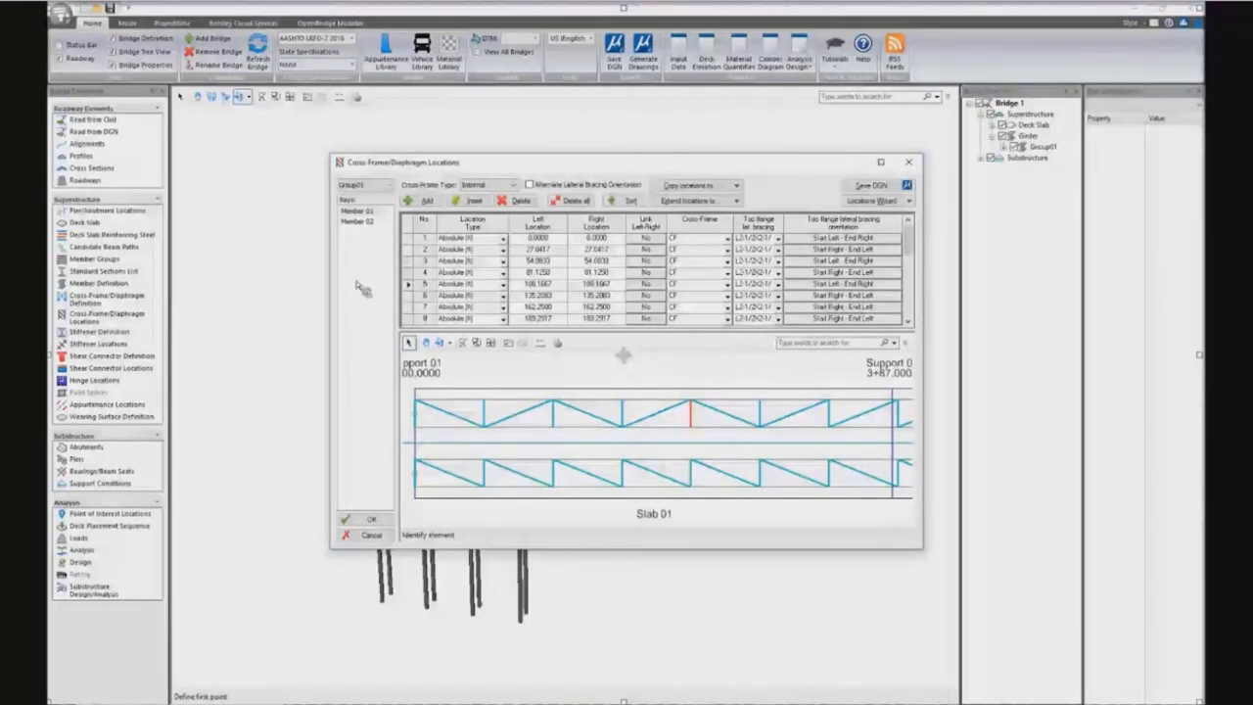
pyautogui.click(372, 521)
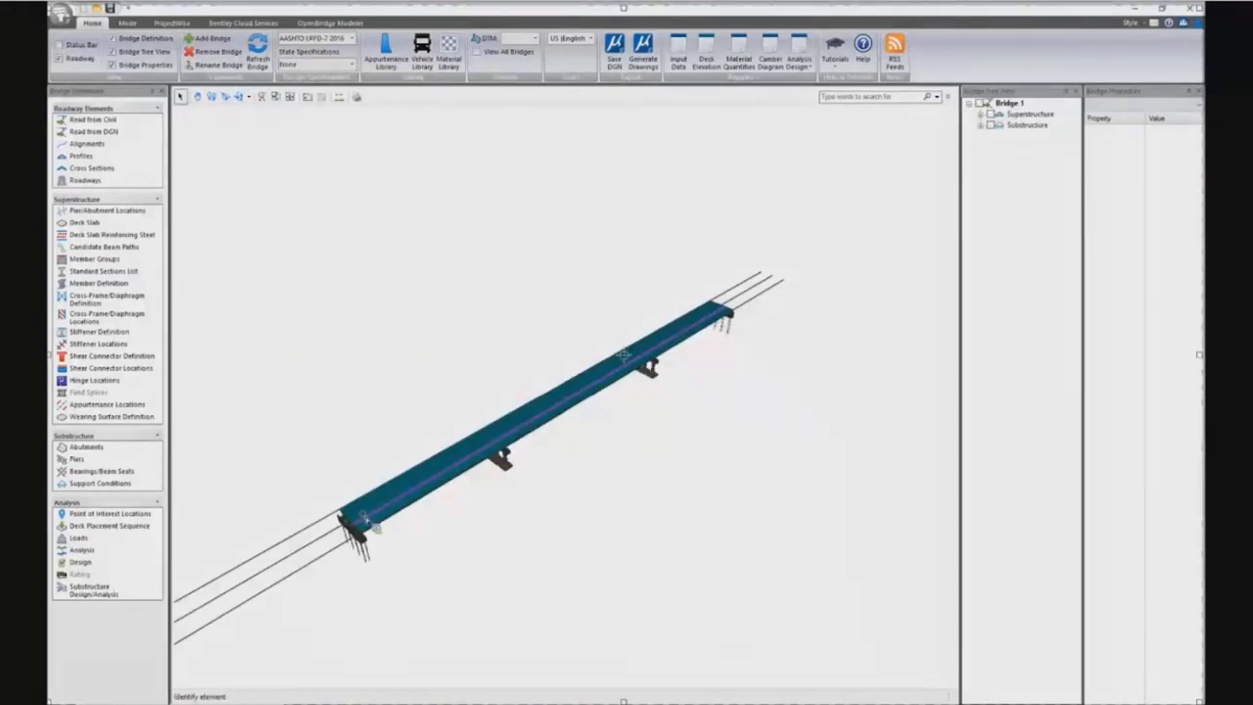
# Step: Isolate the girders near the first abutment in the 3D model by hiding the deck slab and substructure
pyautogui.scroll(3, 624, 354)
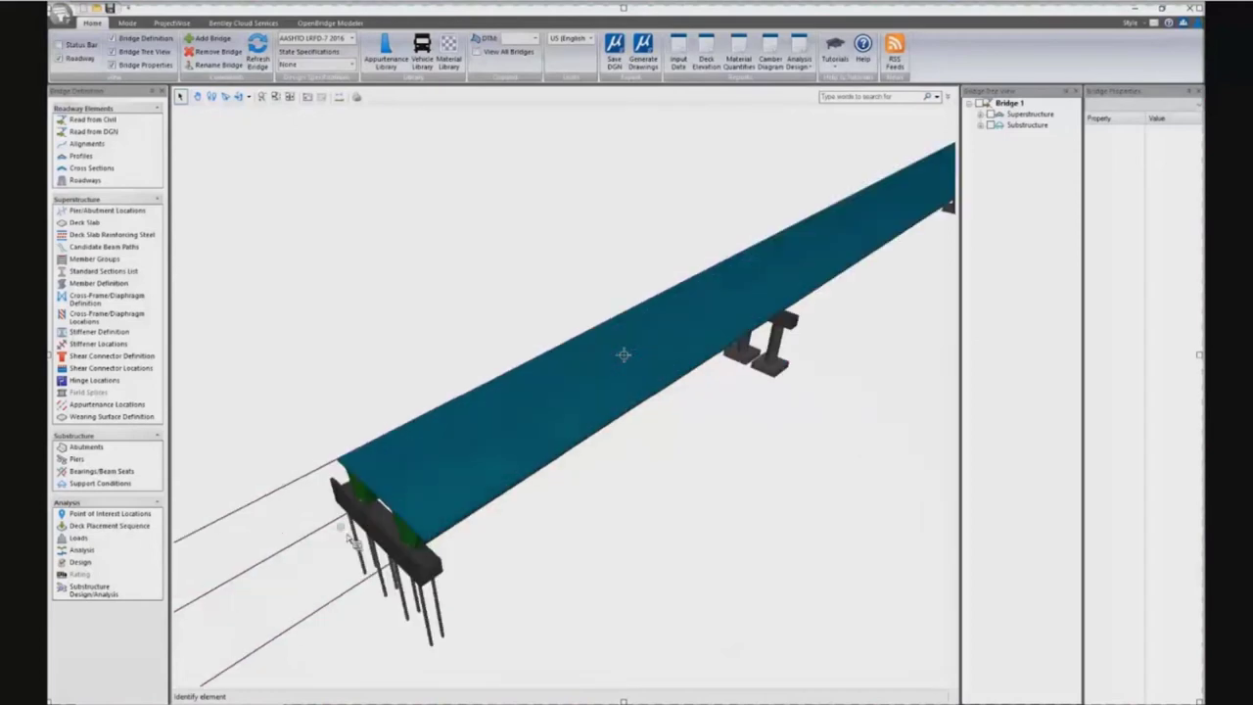
pyautogui.scroll(2, 390, 540)
pyautogui.scroll(1, 363, 349)
pyautogui.click(241, 96)
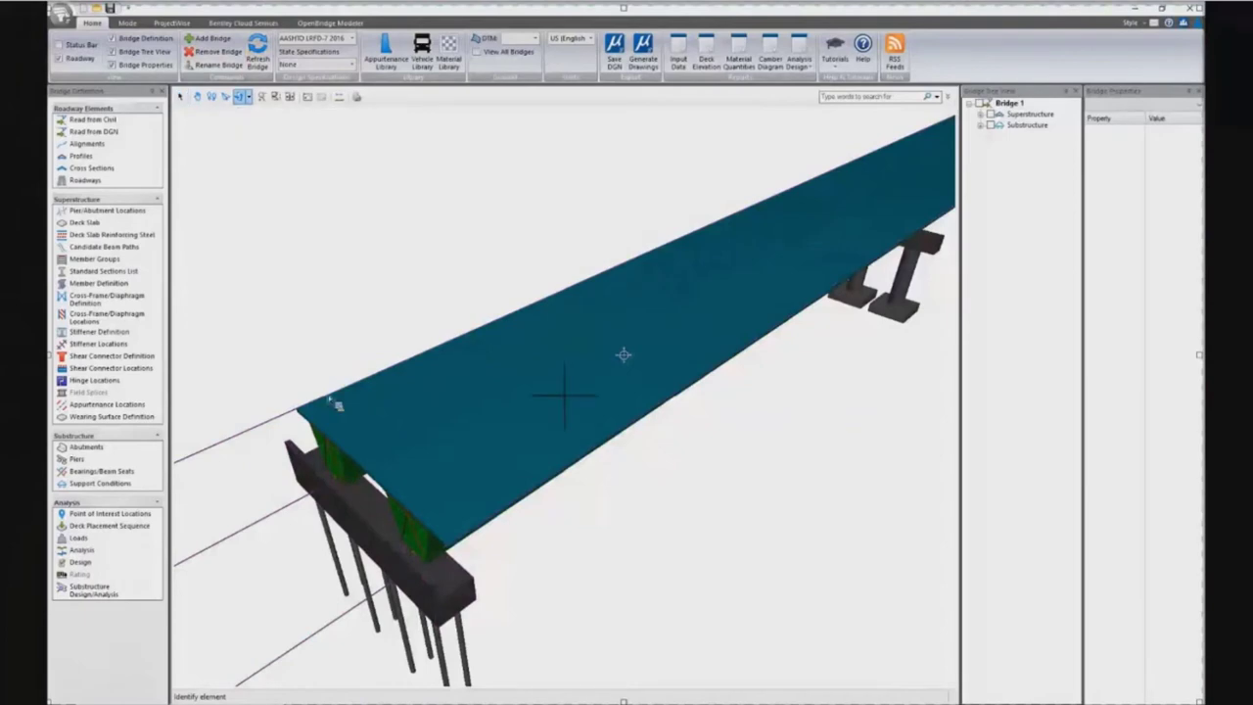
pyautogui.click(395, 469)
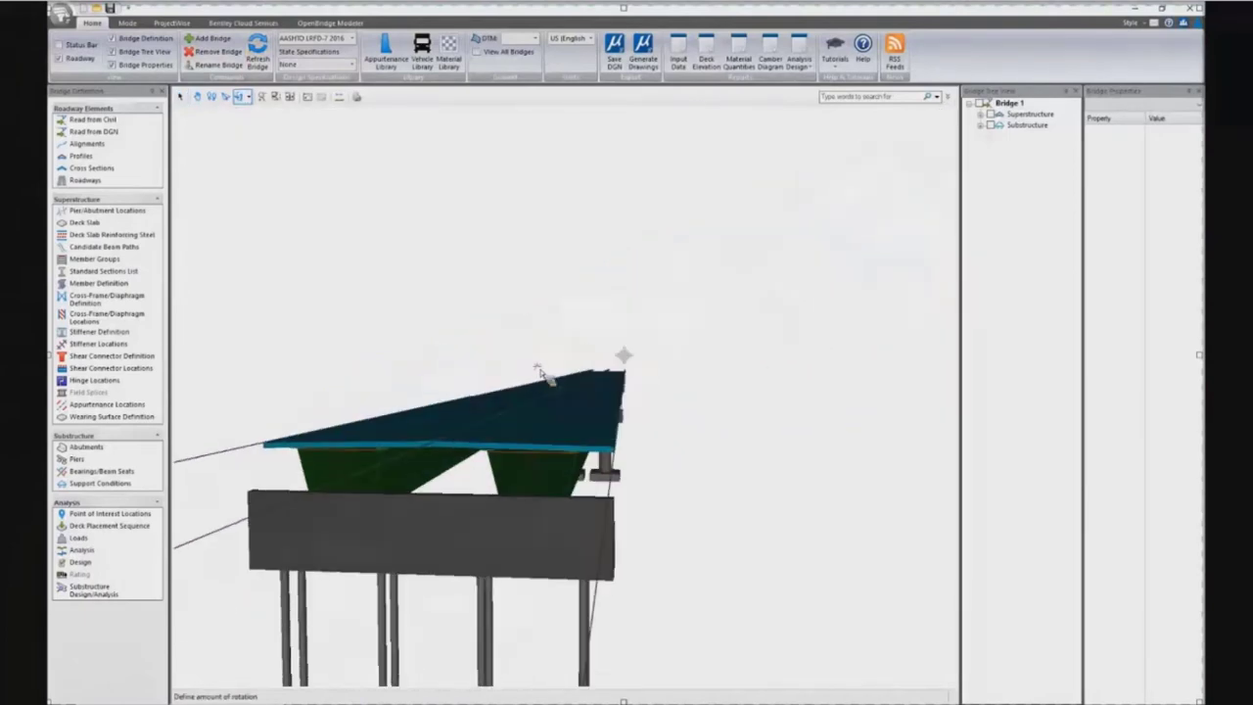
pyautogui.click(549, 367)
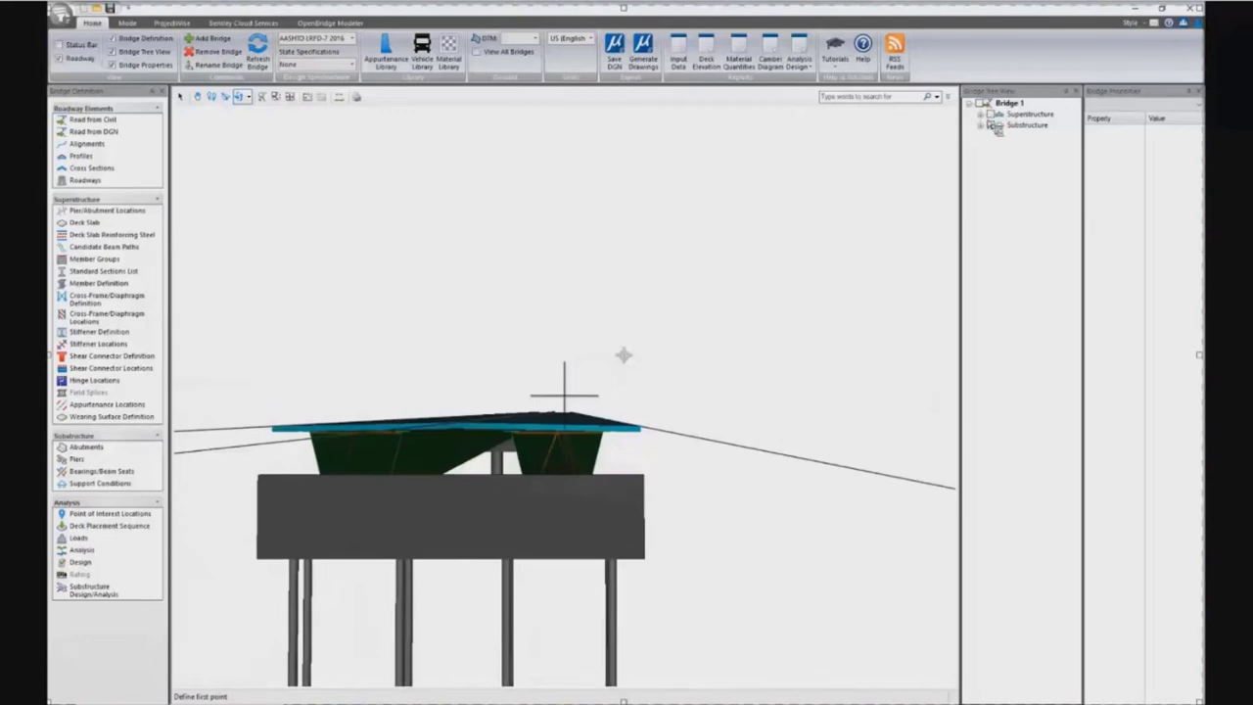
pyautogui.click(981, 114)
pyautogui.doubleClick(1011, 135)
pyautogui.click(1030, 124)
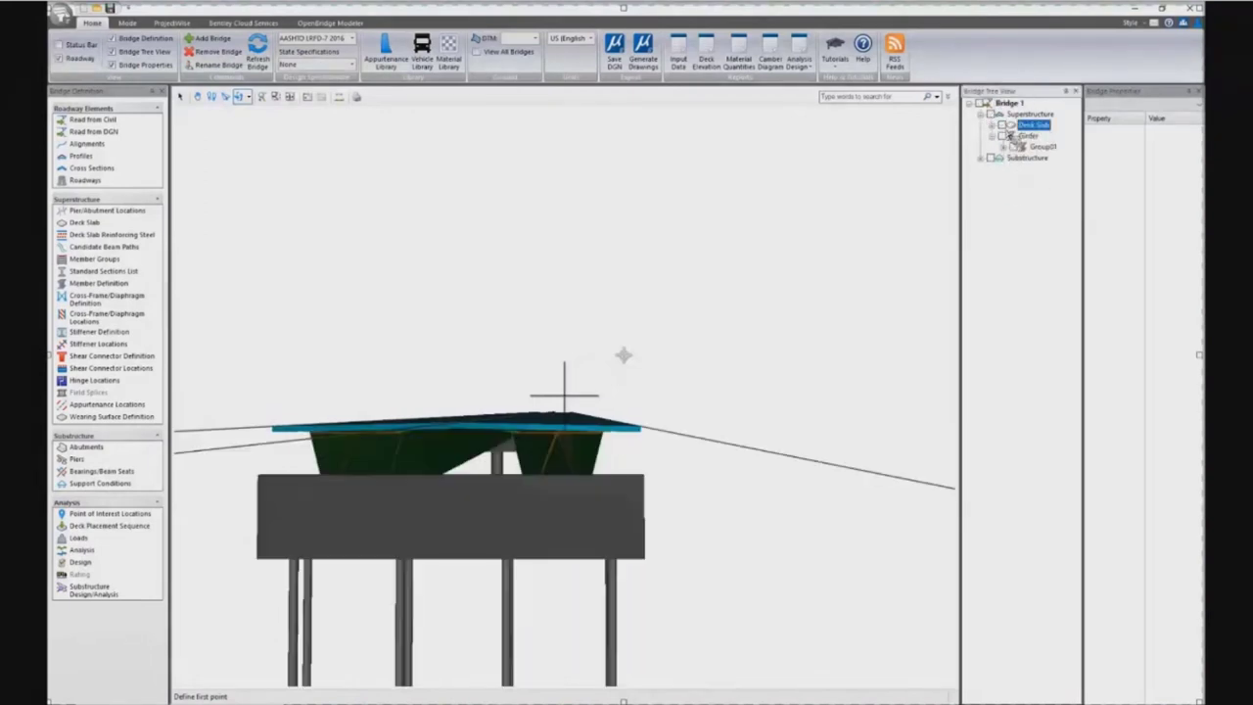
pyautogui.click(1019, 145)
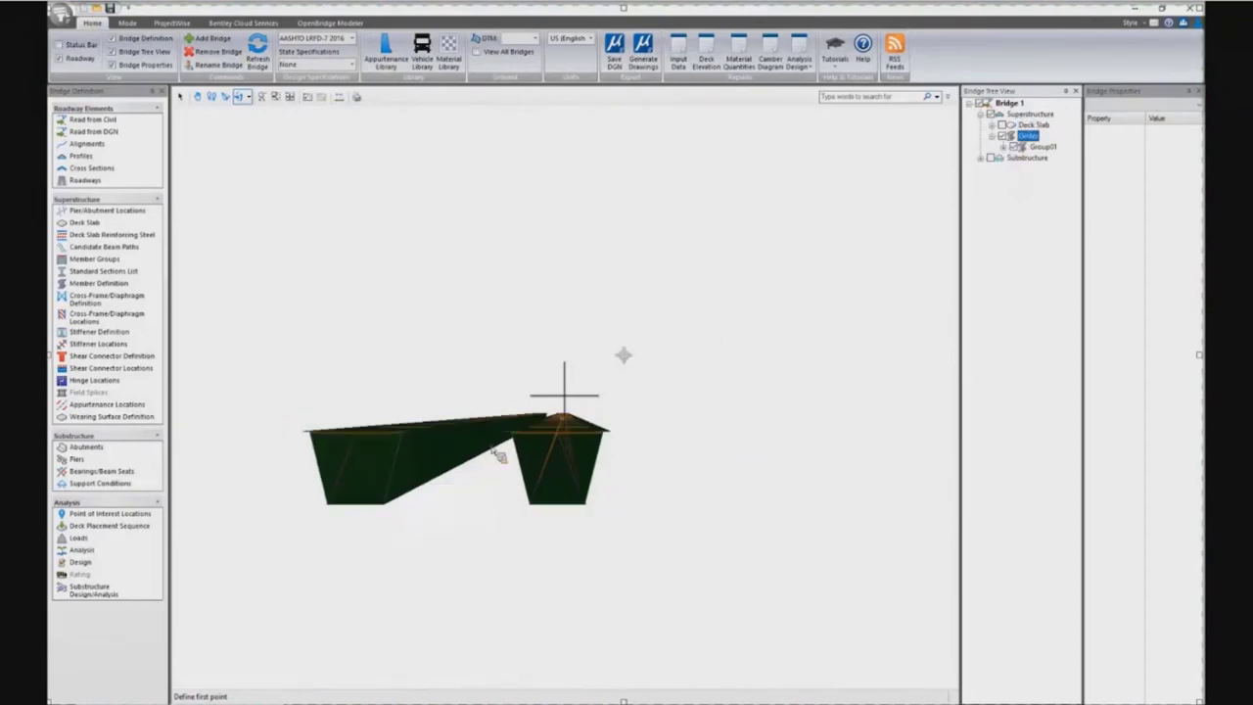
# Step: Inspect both box girders and their bracing from several angles, and restore the display of the whole bridge
pyautogui.click(544, 435)
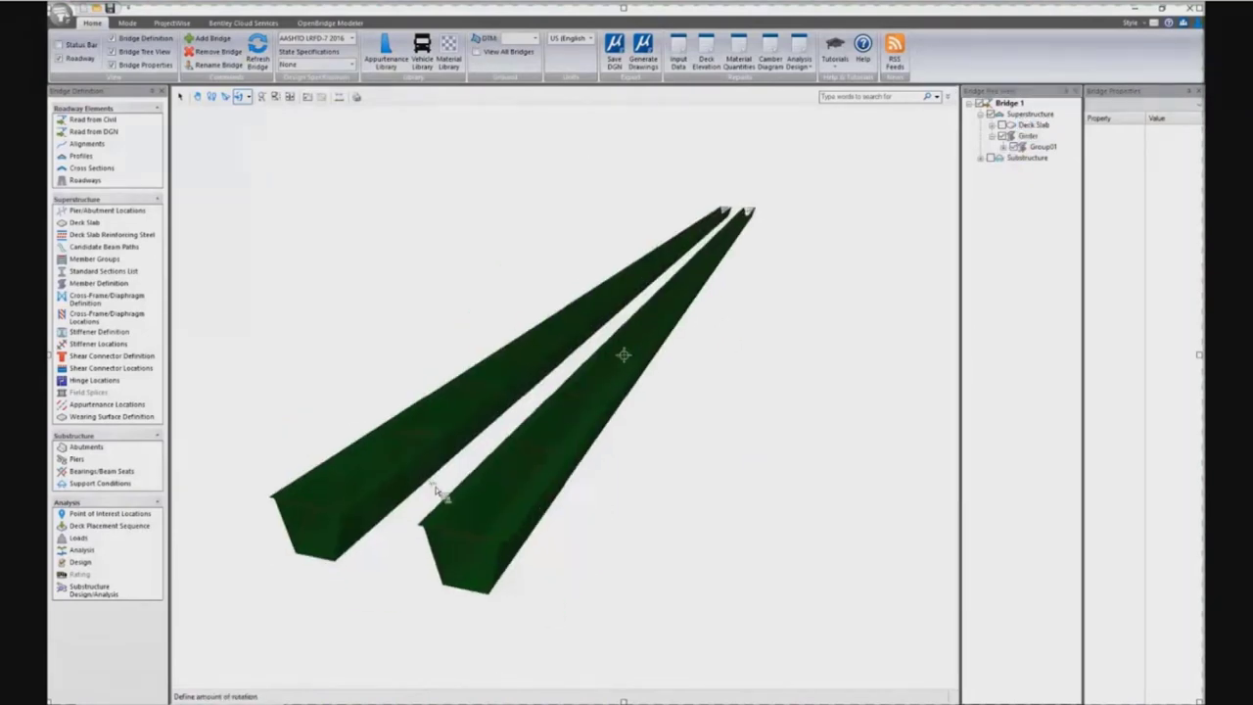
pyautogui.click(401, 572)
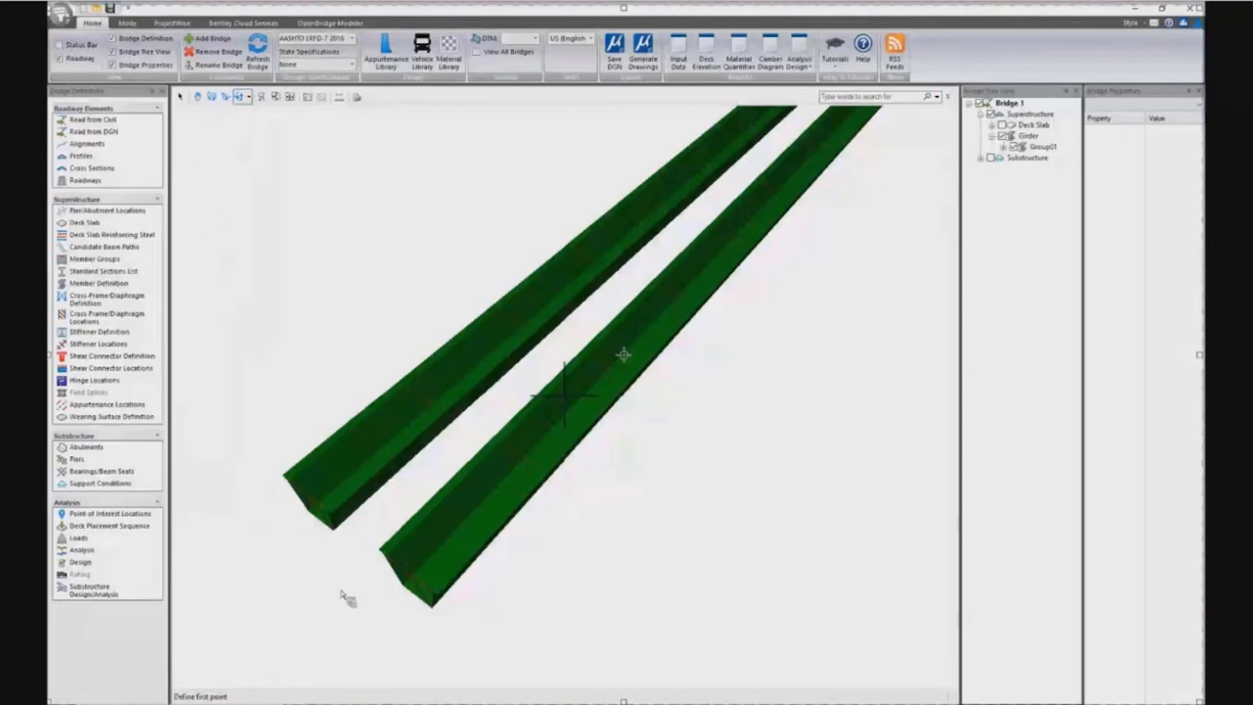
pyautogui.click(427, 568)
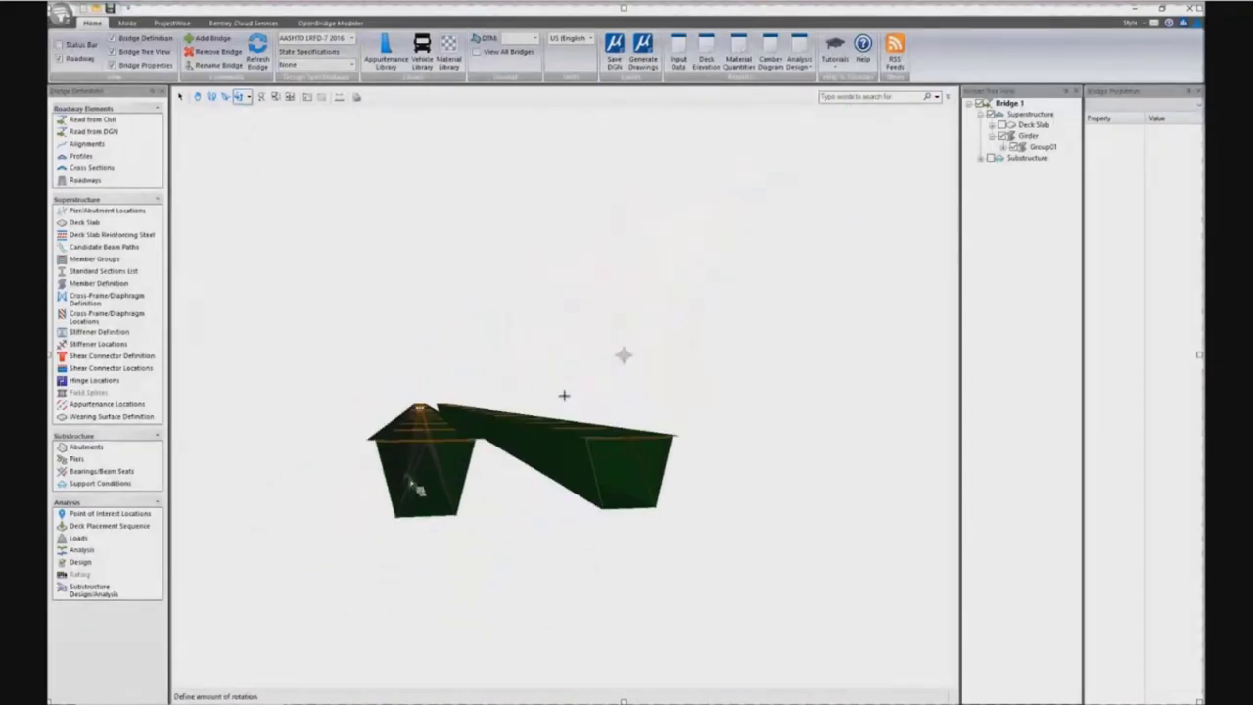
pyautogui.click(398, 566)
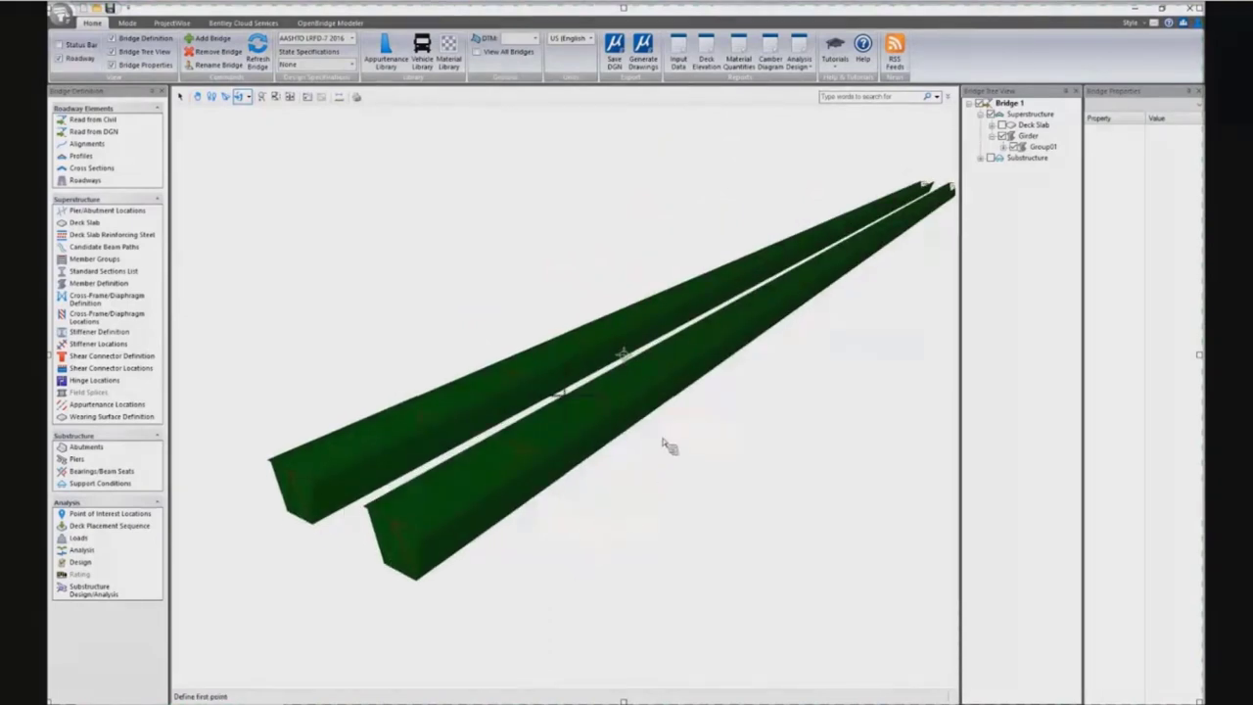
pyautogui.click(996, 160)
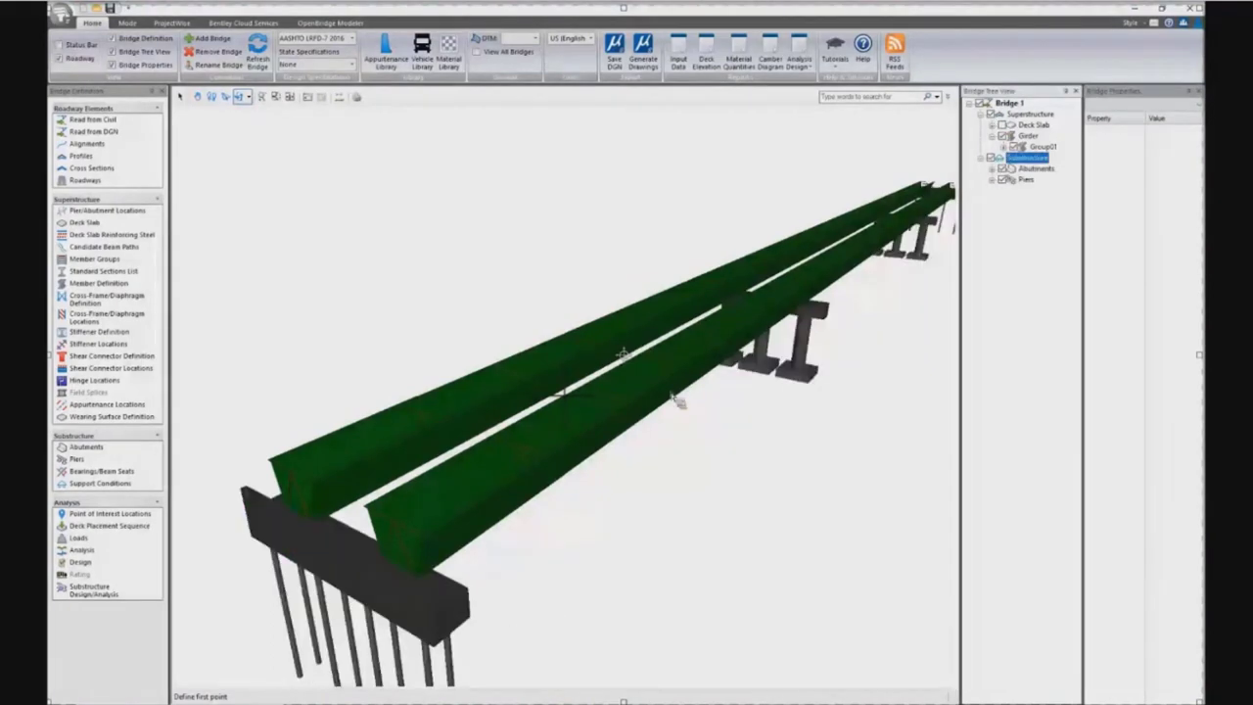
pyautogui.doubleClick(984, 104)
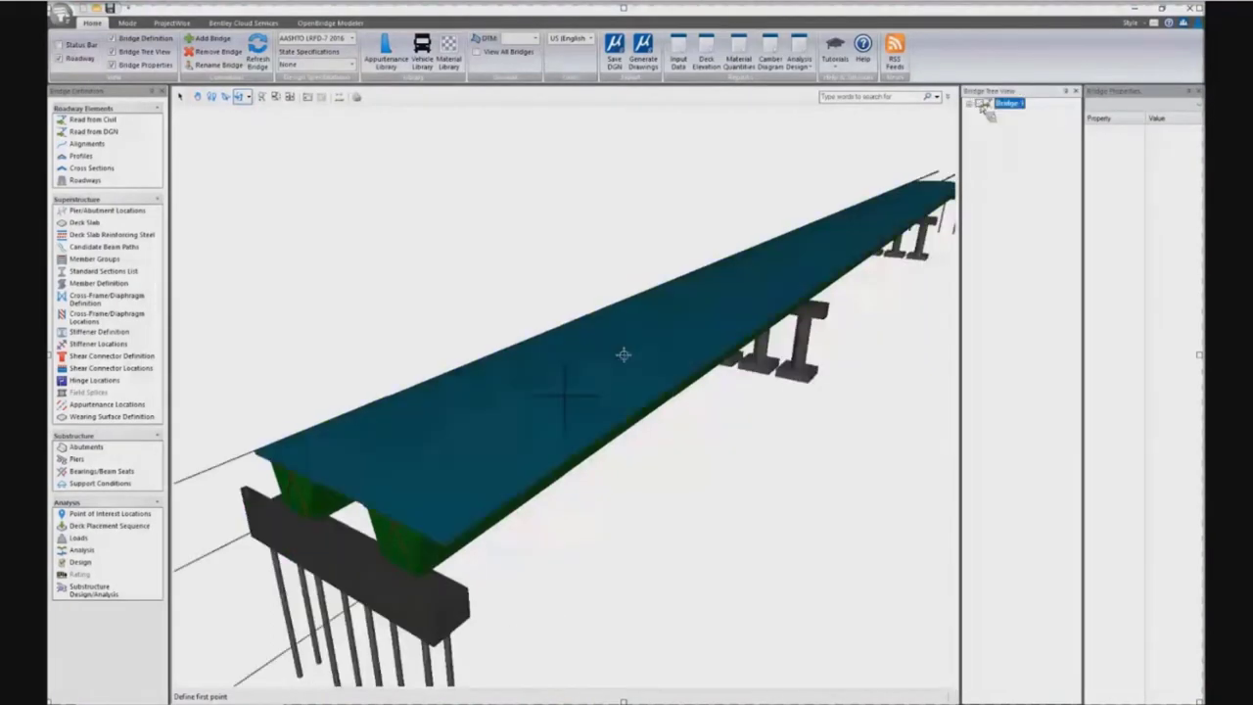
# Step: Review the stiffener type options of the first stiffener definition, keep Connection plate, and accept the definitions
pyautogui.click(113, 335)
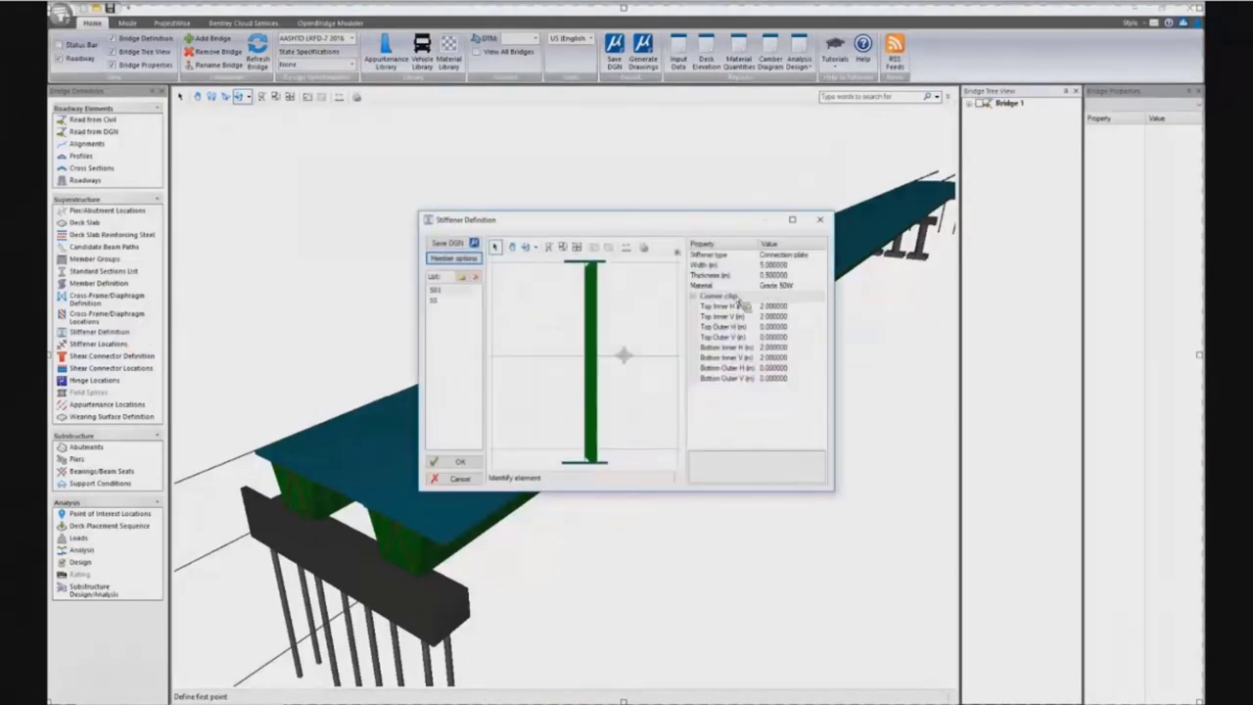
pyautogui.click(452, 292)
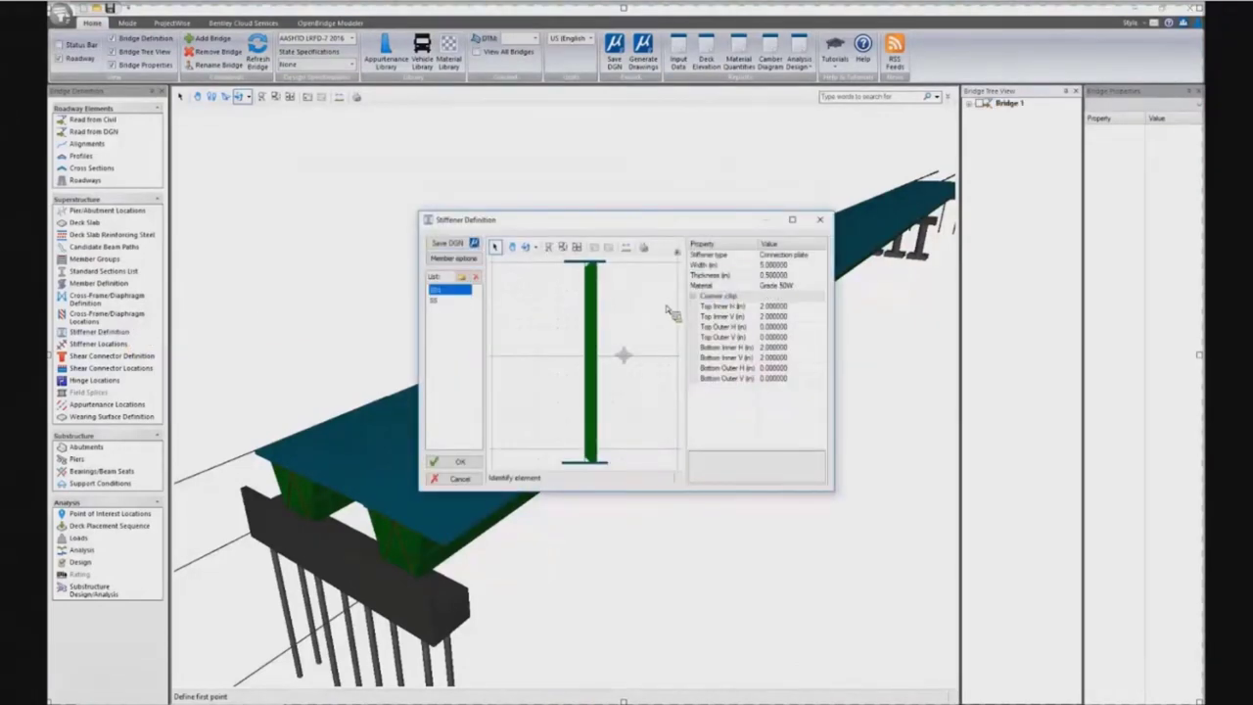
pyautogui.click(822, 256)
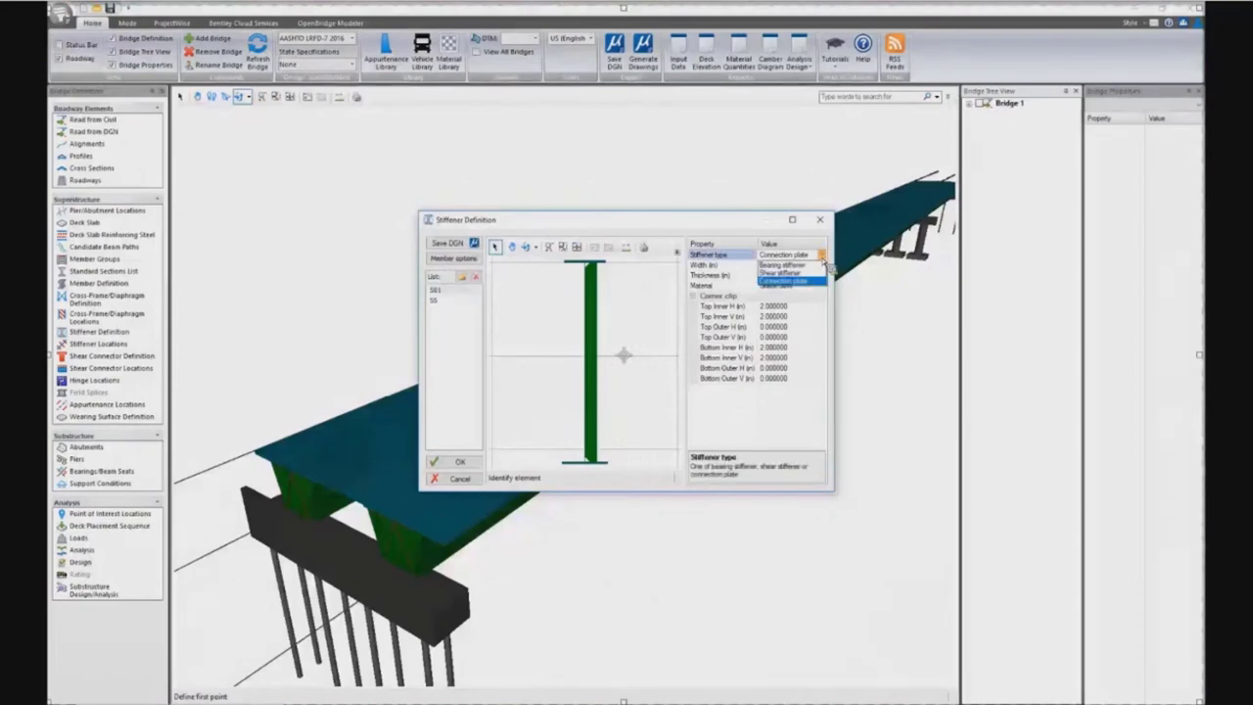
pyautogui.click(828, 266)
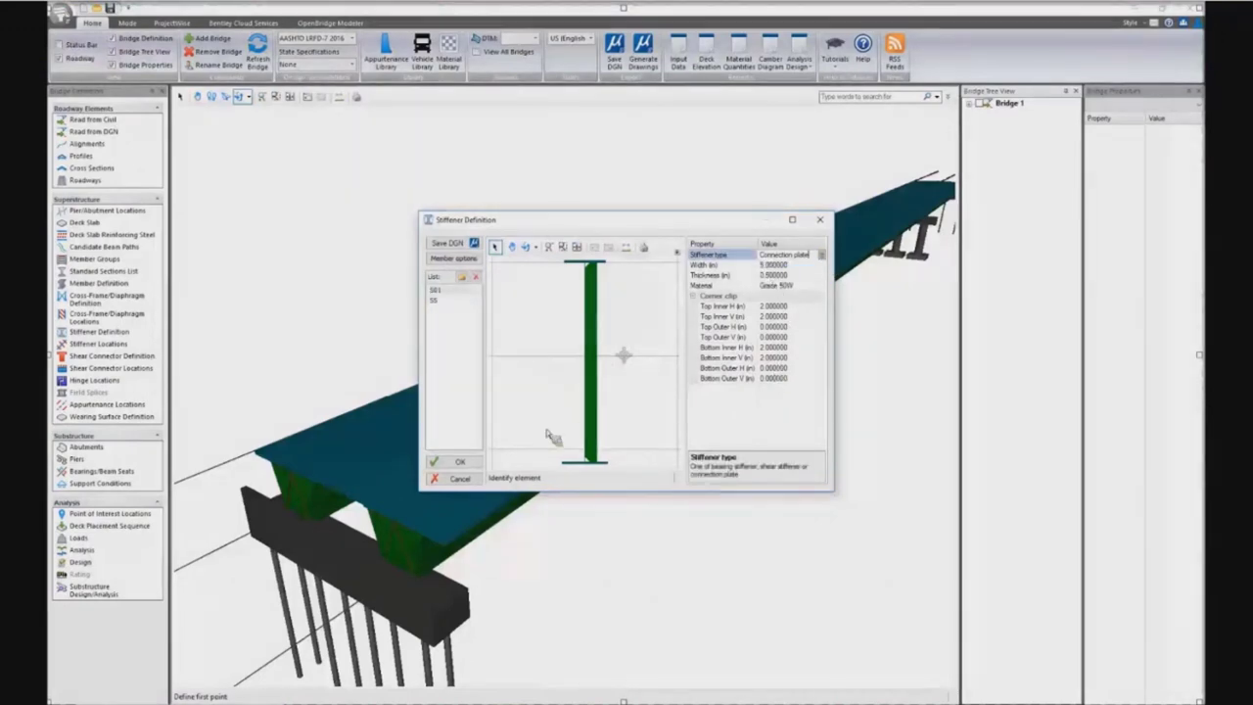
pyautogui.click(456, 462)
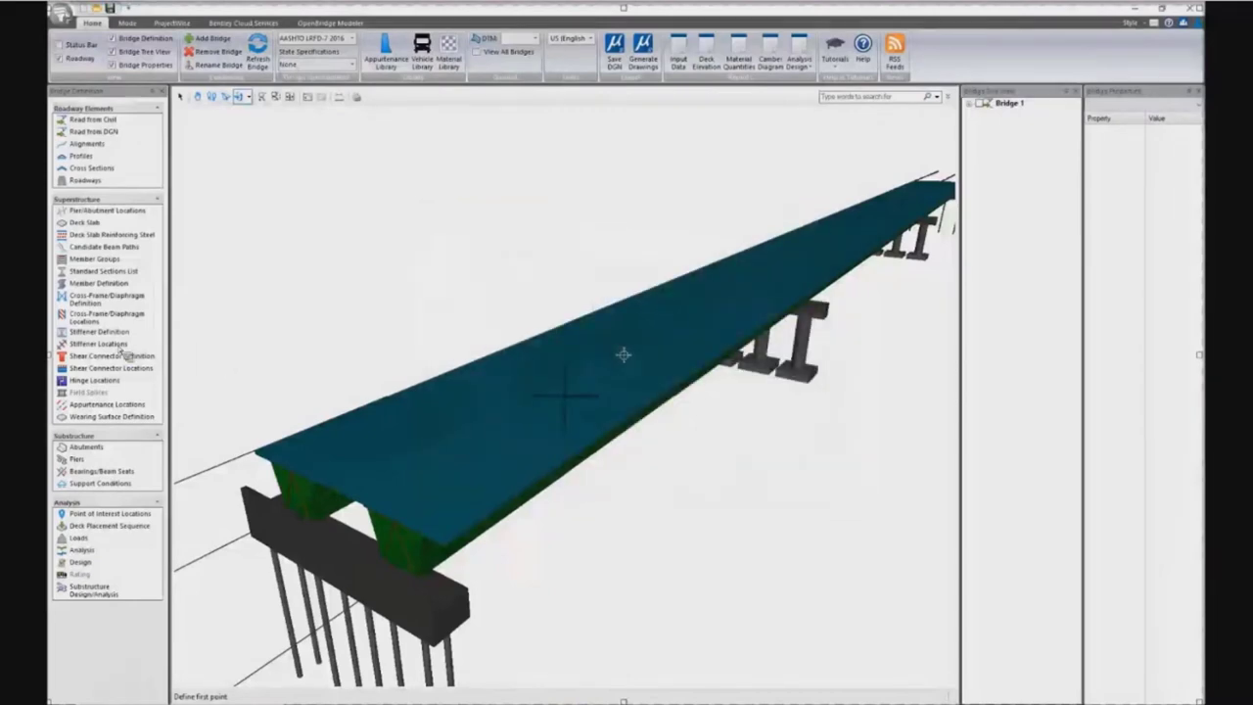
# Step: Generate transverse stiffener locations with the CFD Connection Plates wizard, using stiffener SS and position Both, and accept the locations
pyautogui.click(111, 344)
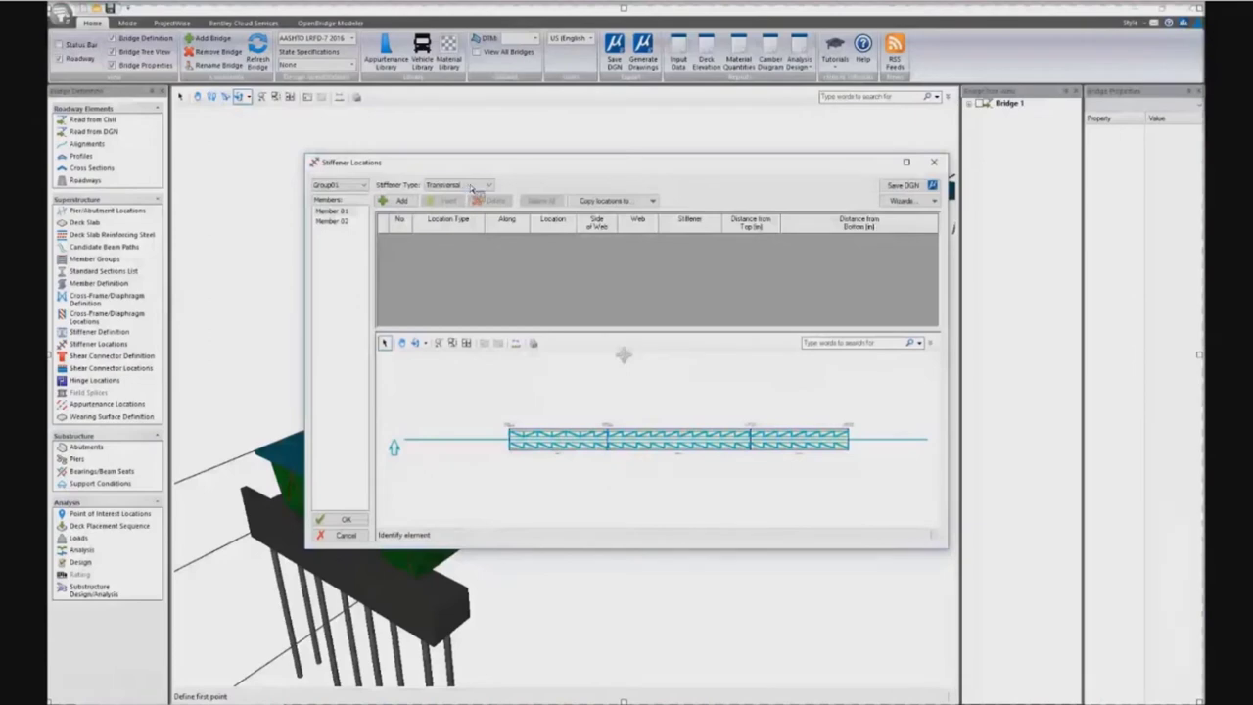
pyautogui.click(473, 188)
pyautogui.click(615, 202)
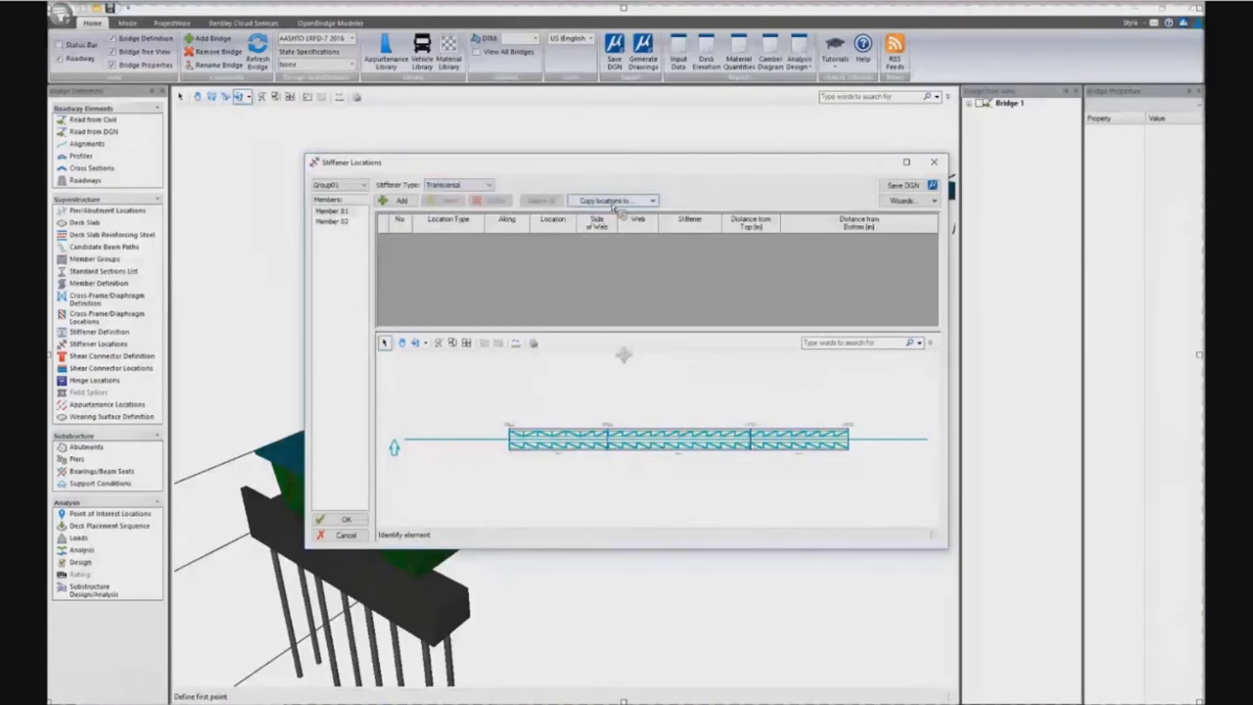
pyautogui.click(905, 200)
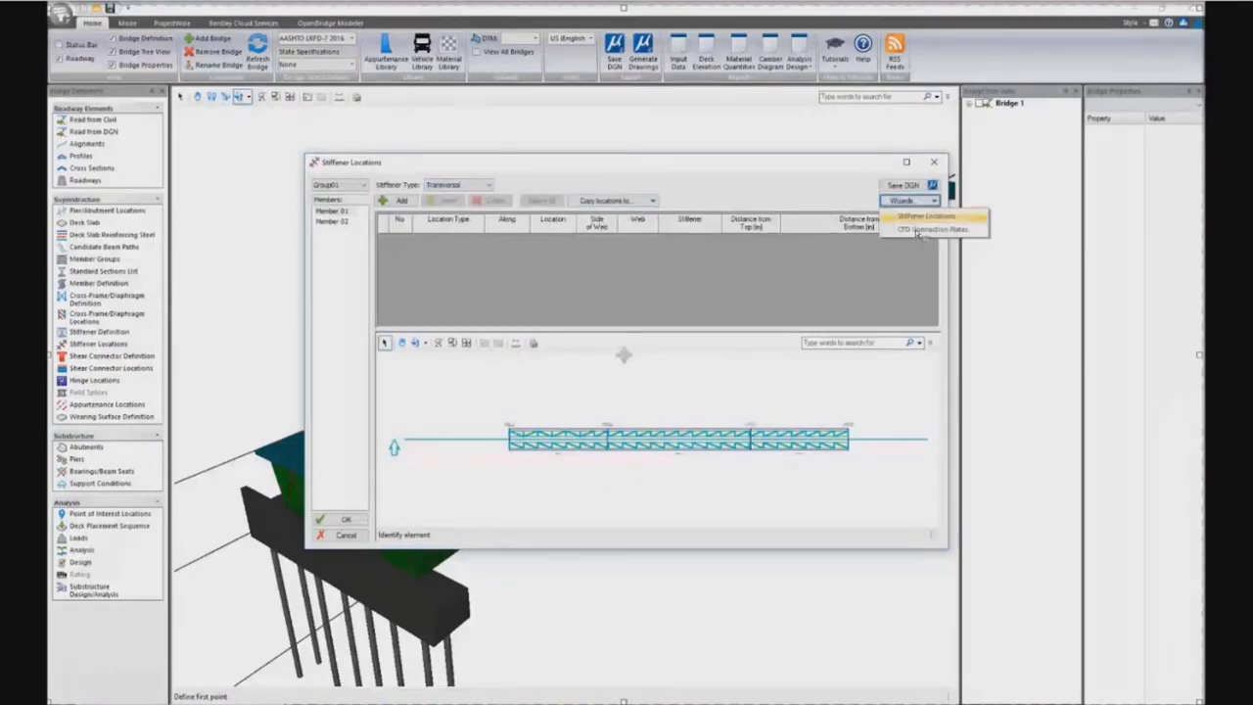
pyautogui.click(920, 229)
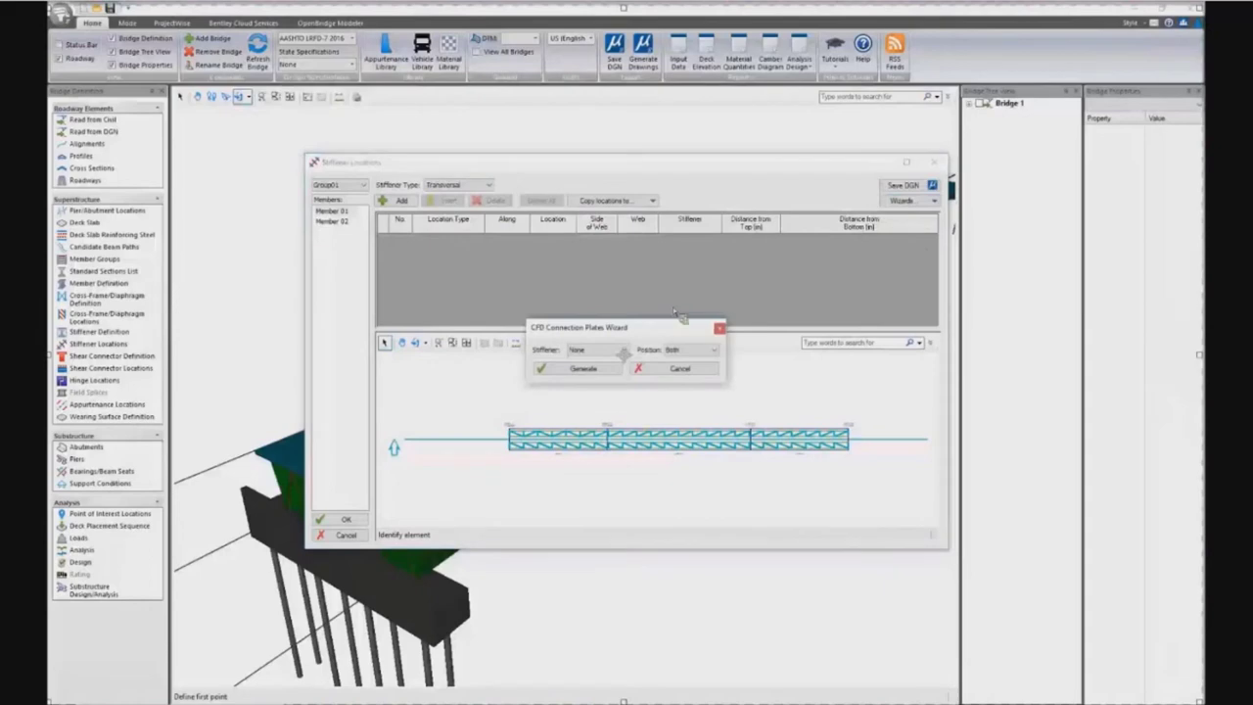
pyautogui.click(598, 350)
pyautogui.click(593, 376)
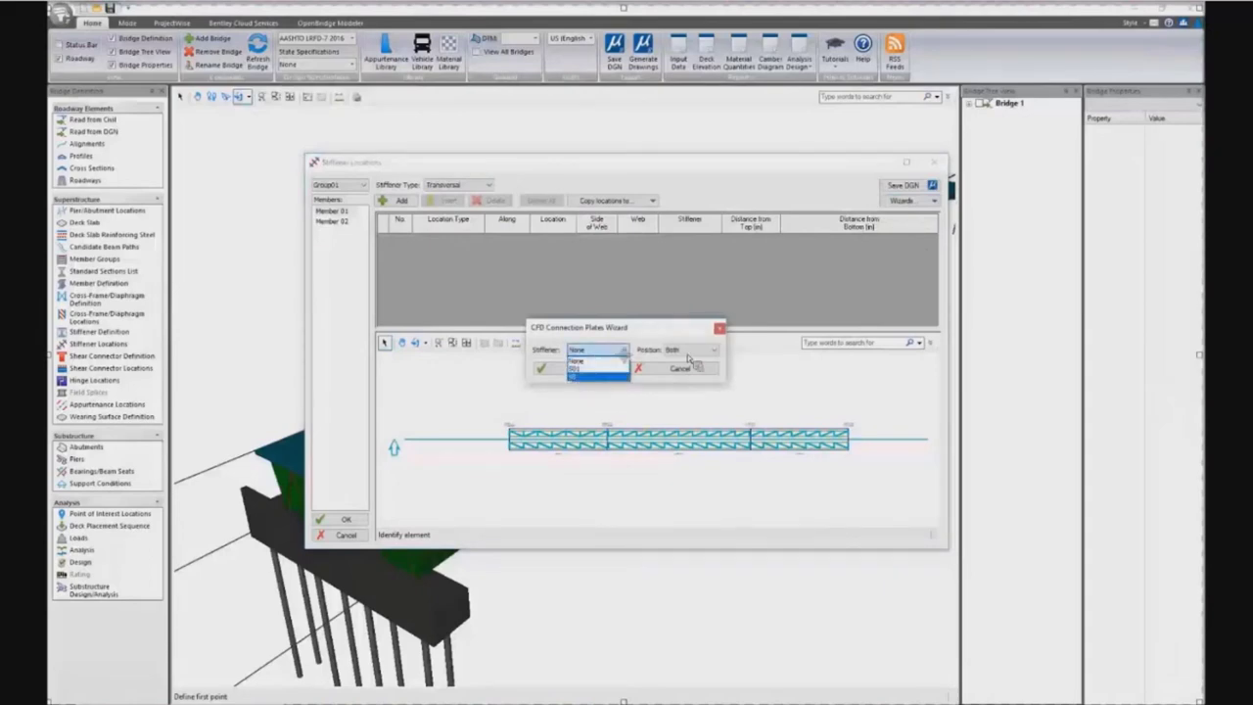
pyautogui.click(695, 350)
pyautogui.click(693, 364)
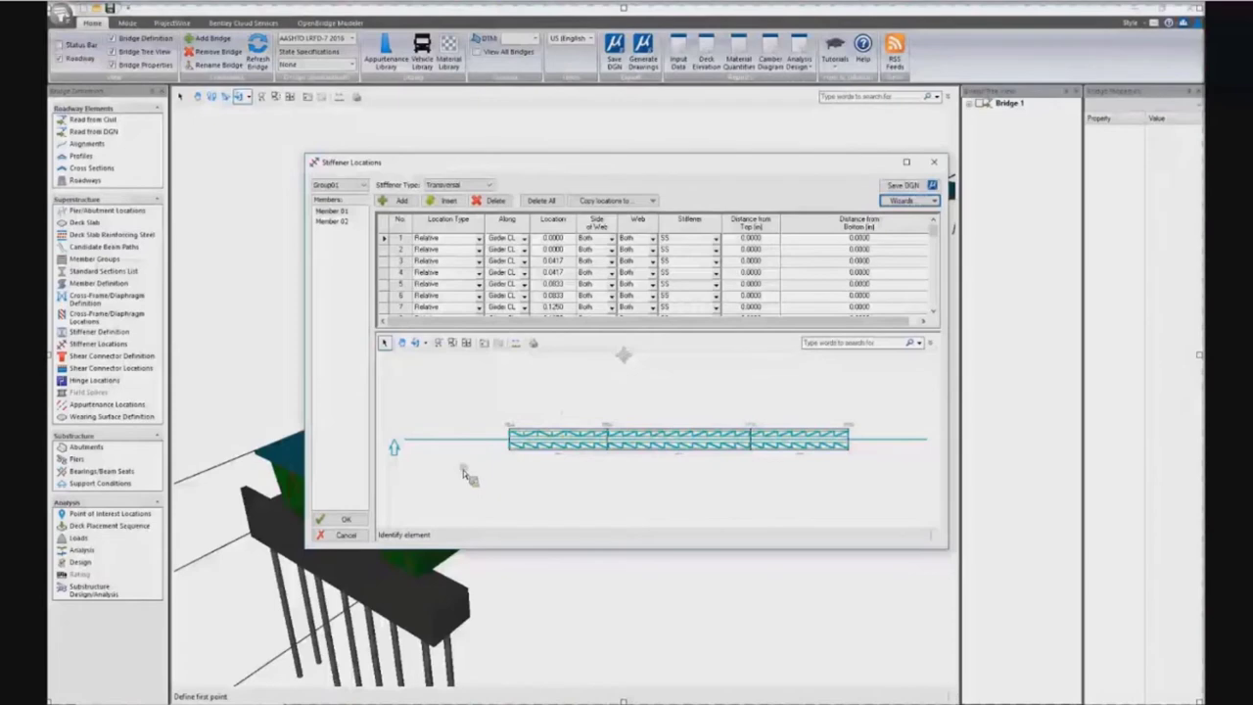
pyautogui.click(355, 519)
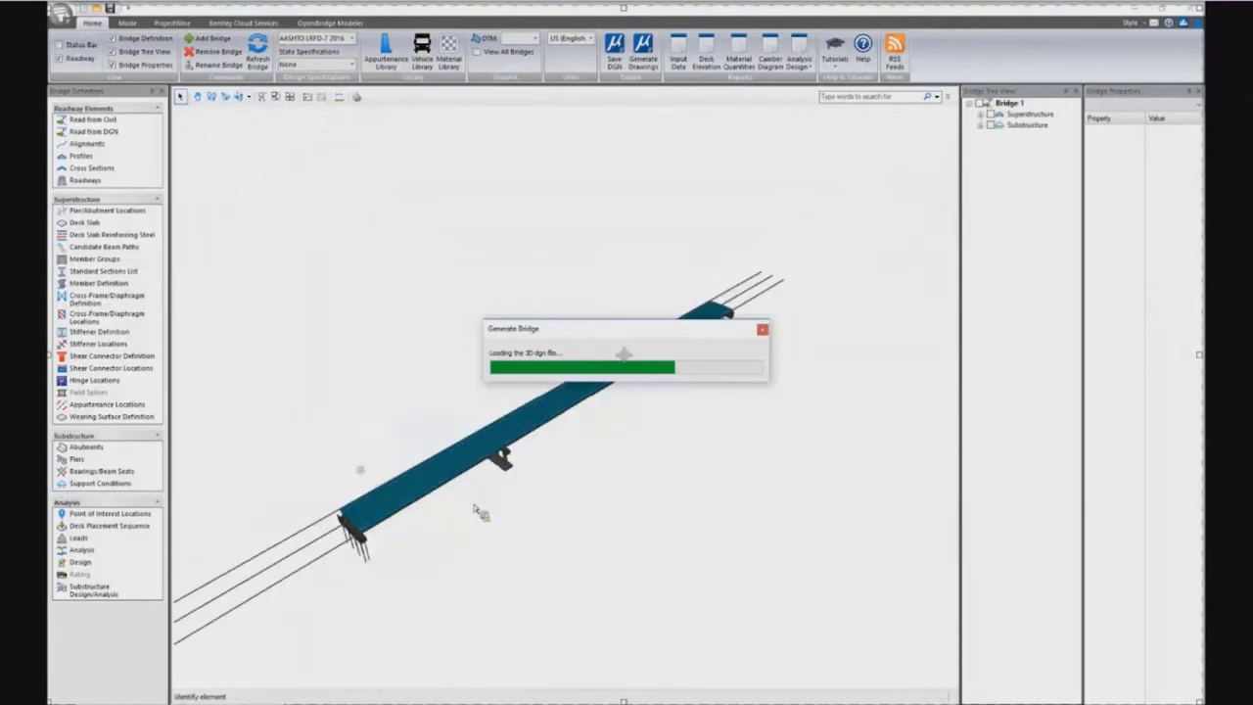
# Step: Inspect the generated stiffeners inside the box girders at the first abutment, and review the load definitions without changing them
pyautogui.click(277, 97)
pyautogui.click(324, 504)
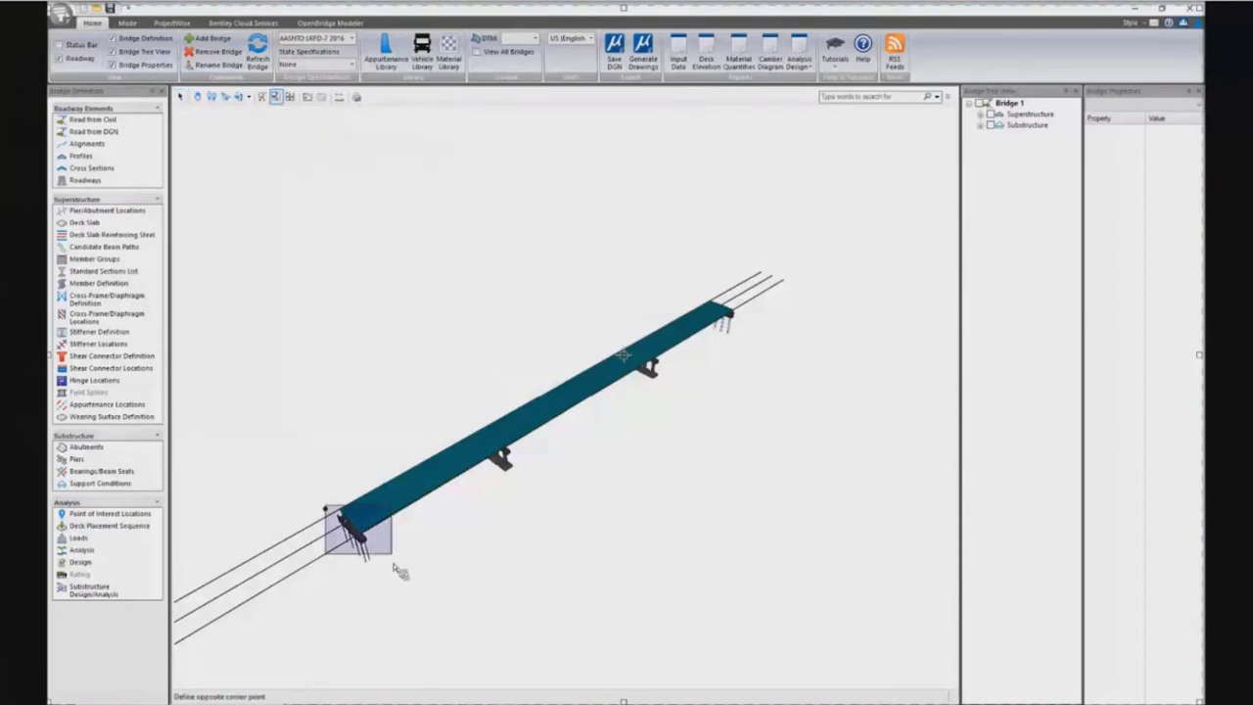
pyautogui.click(414, 554)
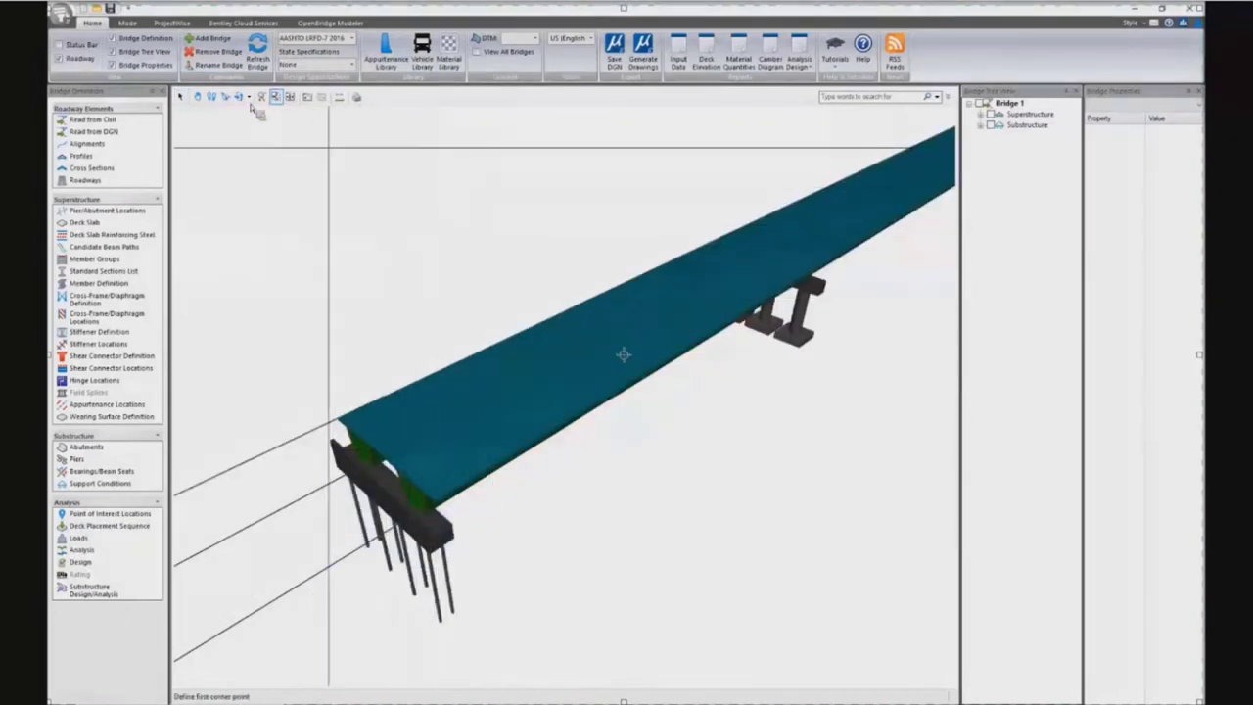
pyautogui.keyDown('shift'); pyautogui.moveTo(425, 439); pyautogui.dragTo(522, 411, button='middle'); pyautogui.keyUp('shift')
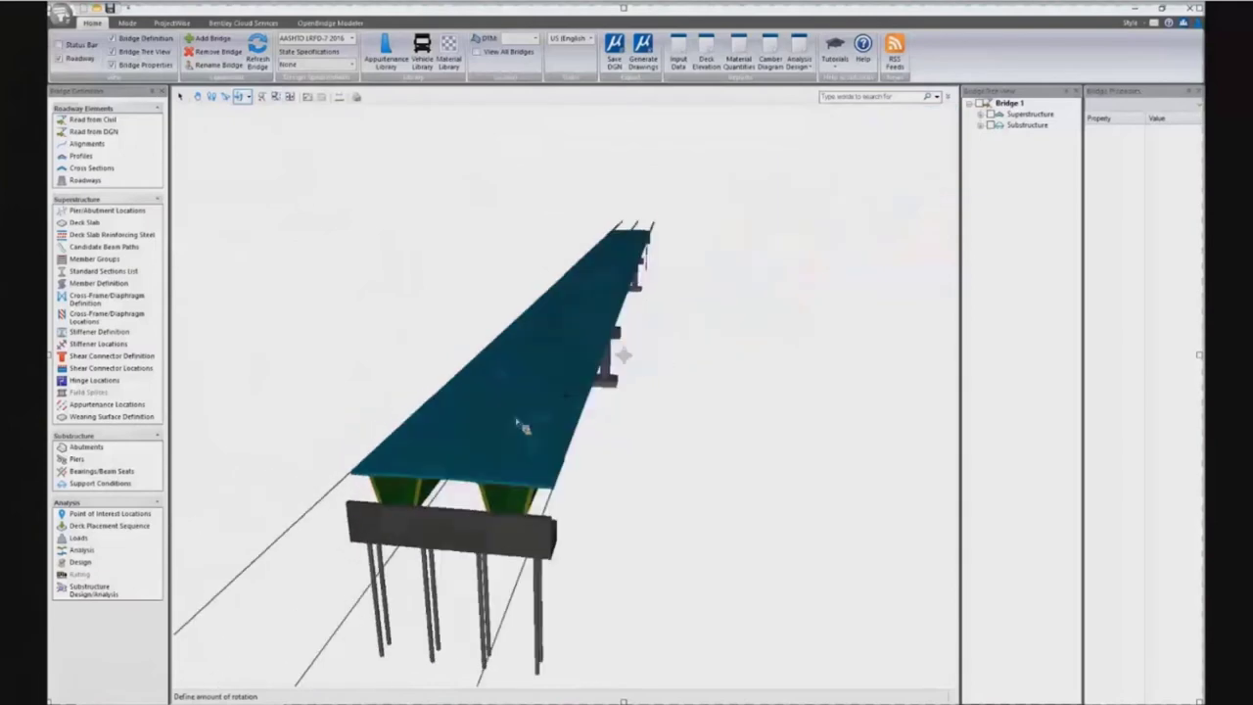
pyautogui.click(445, 504)
pyautogui.scroll(2, 449, 566)
pyautogui.click(445, 566)
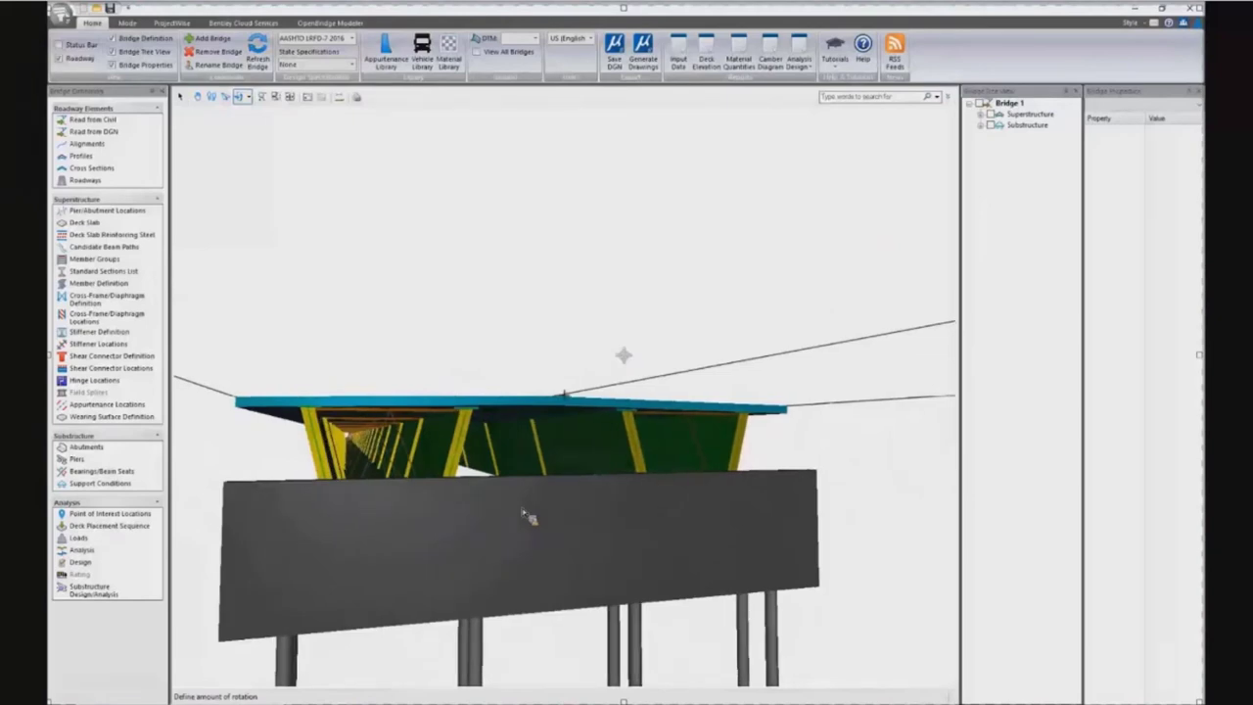
pyautogui.click(453, 519)
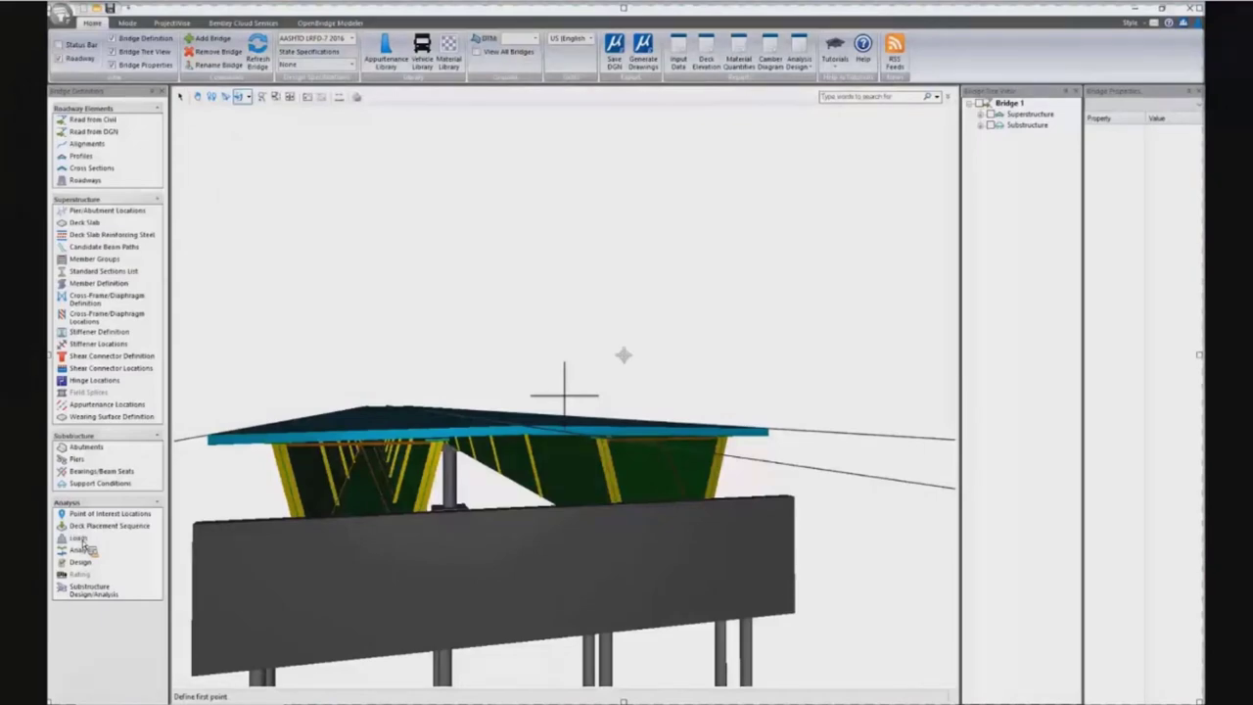
pyautogui.click(80, 539)
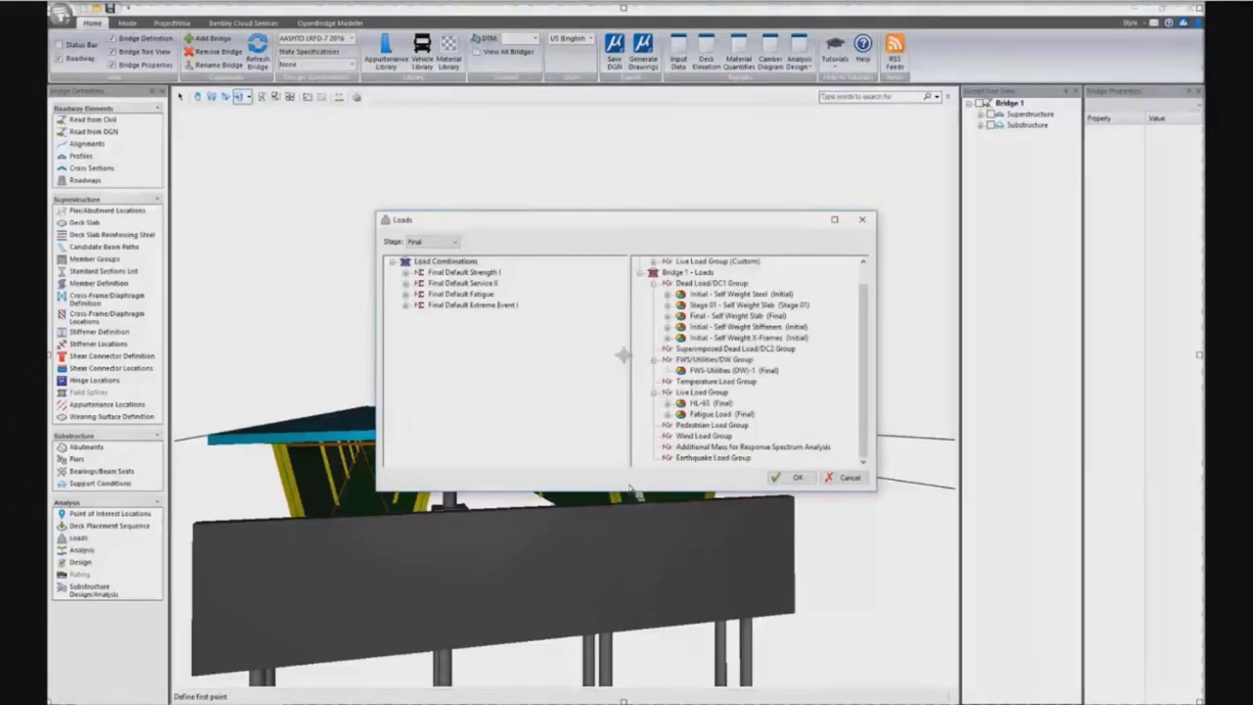
pyautogui.click(844, 478)
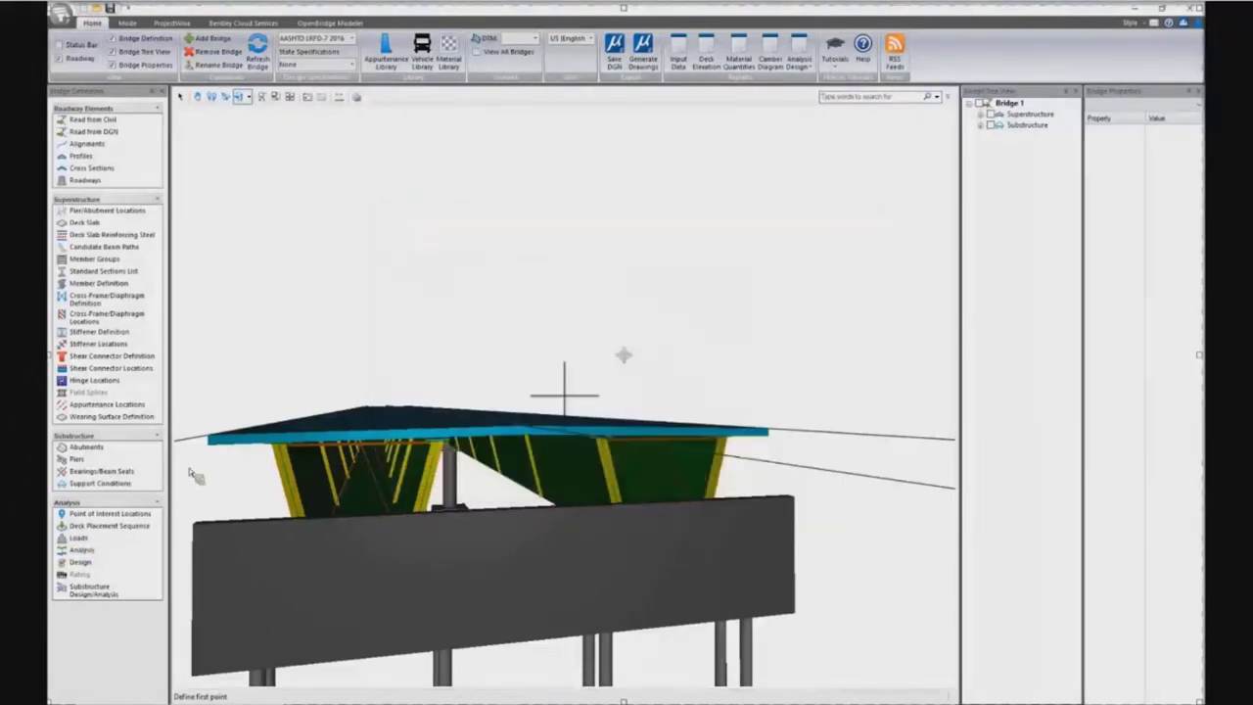
# Step: Limit the concrete component of Stage 01 in the deck placement sequence to Slab 01
pyautogui.click(133, 528)
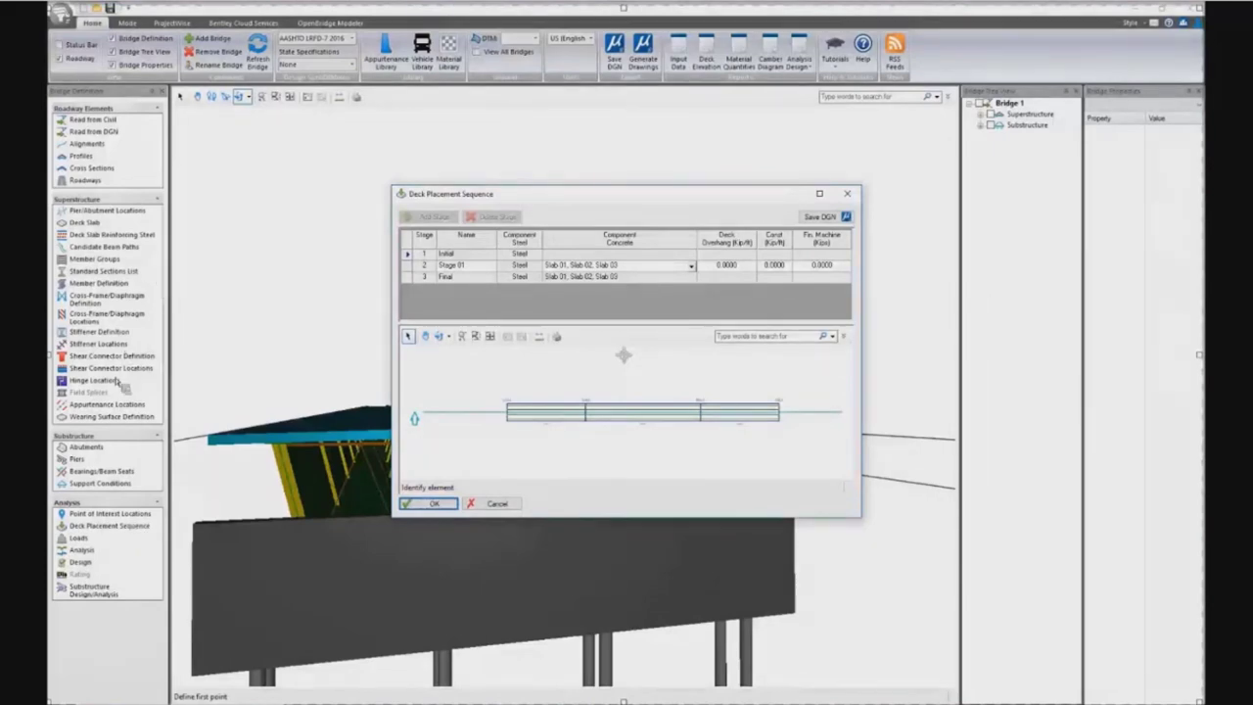
pyautogui.click(417, 266)
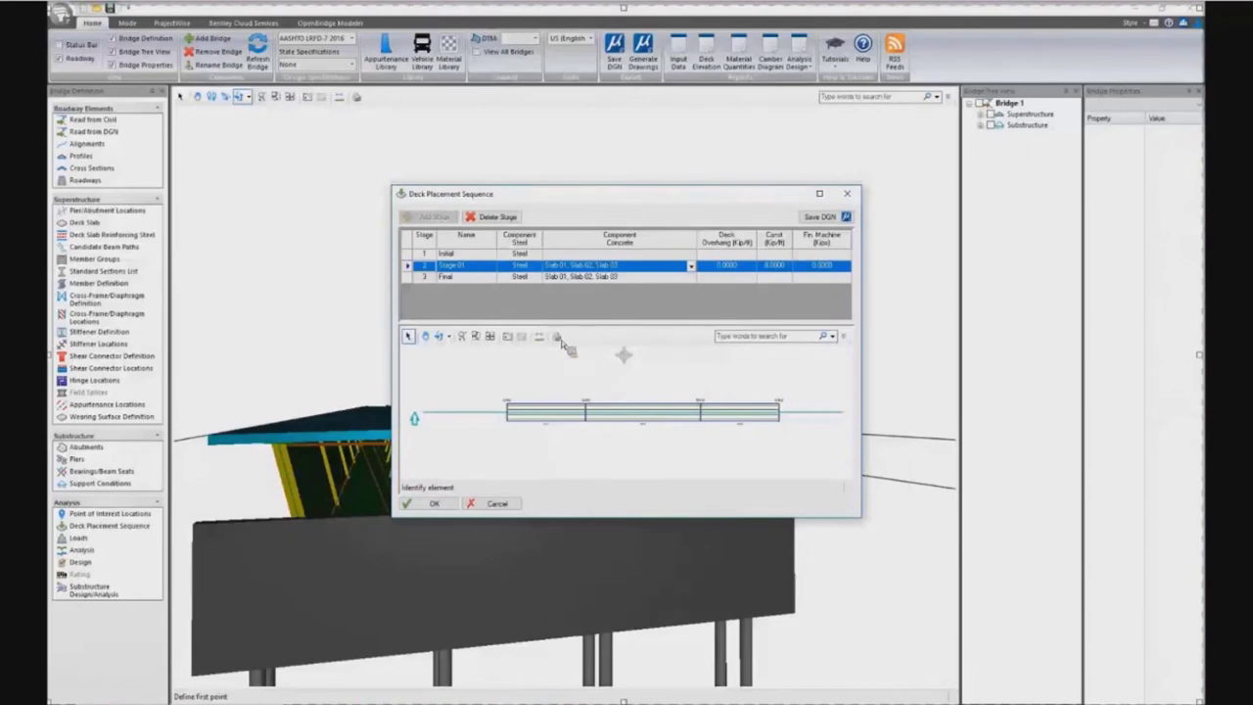
pyautogui.click(691, 268)
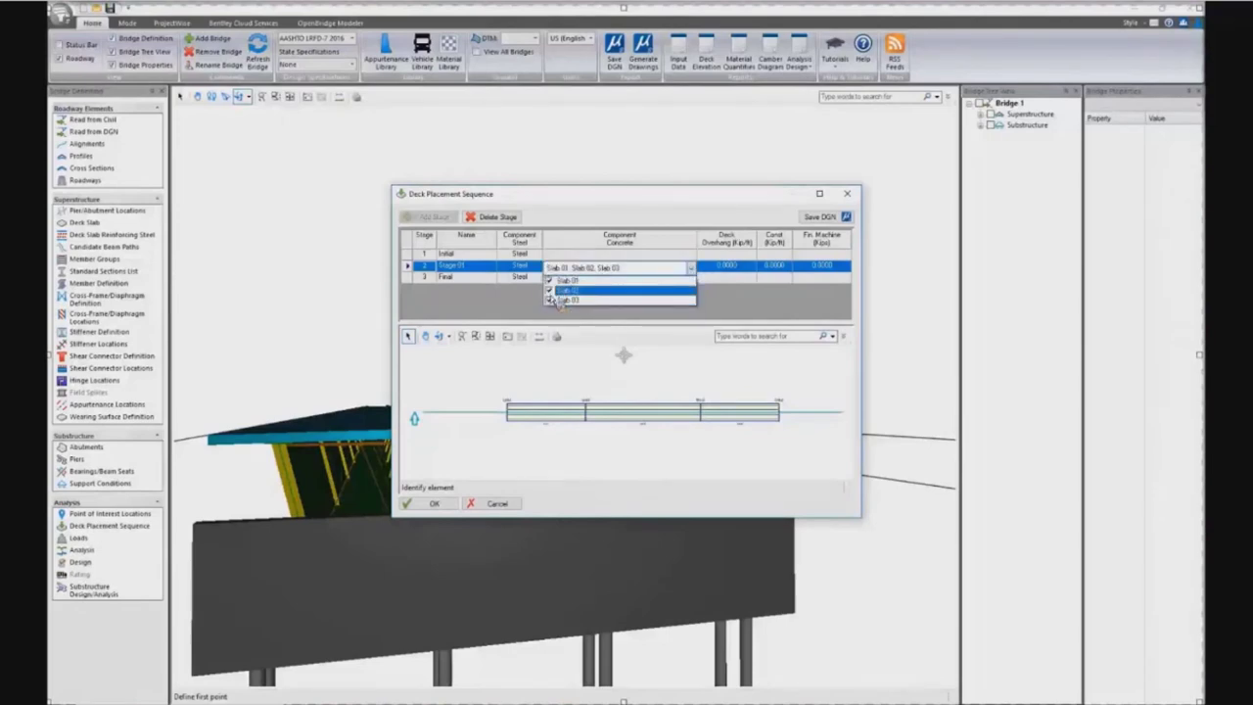
pyautogui.click(550, 300)
pyautogui.click(550, 290)
pyautogui.click(519, 318)
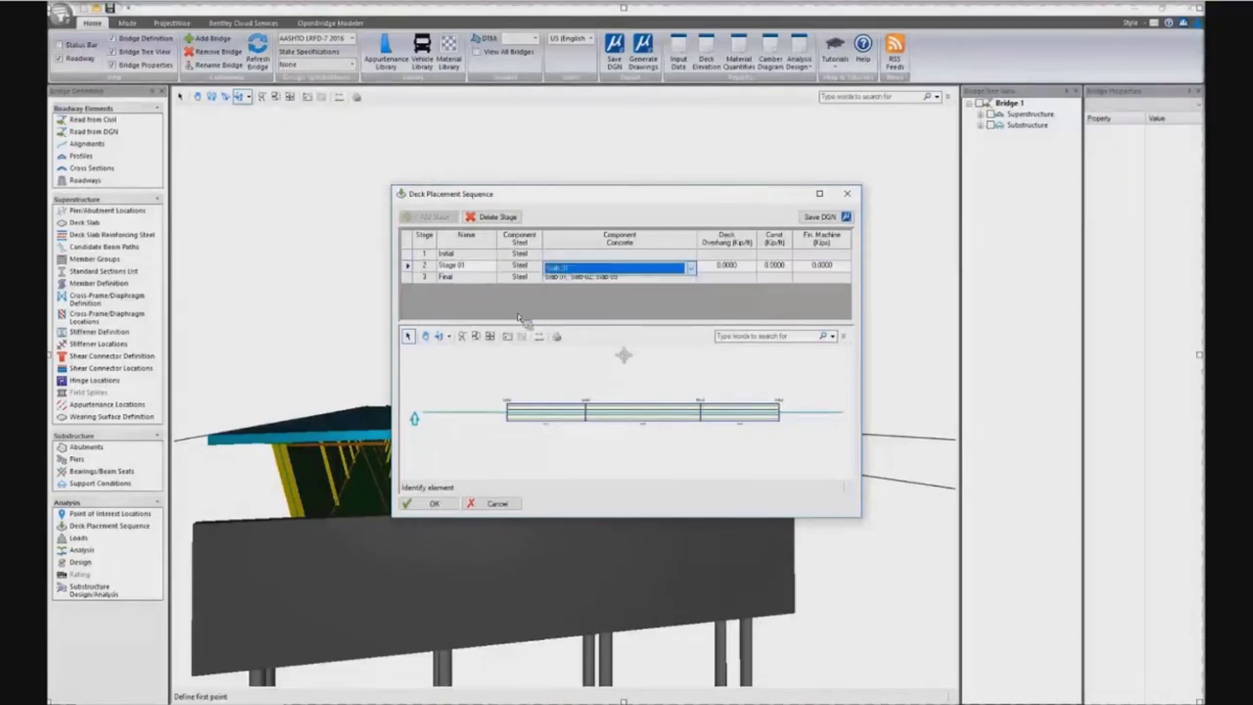
# Step: Add a second deck placement stage that places Slab 03
pyautogui.click(435, 216)
pyautogui.click(636, 278)
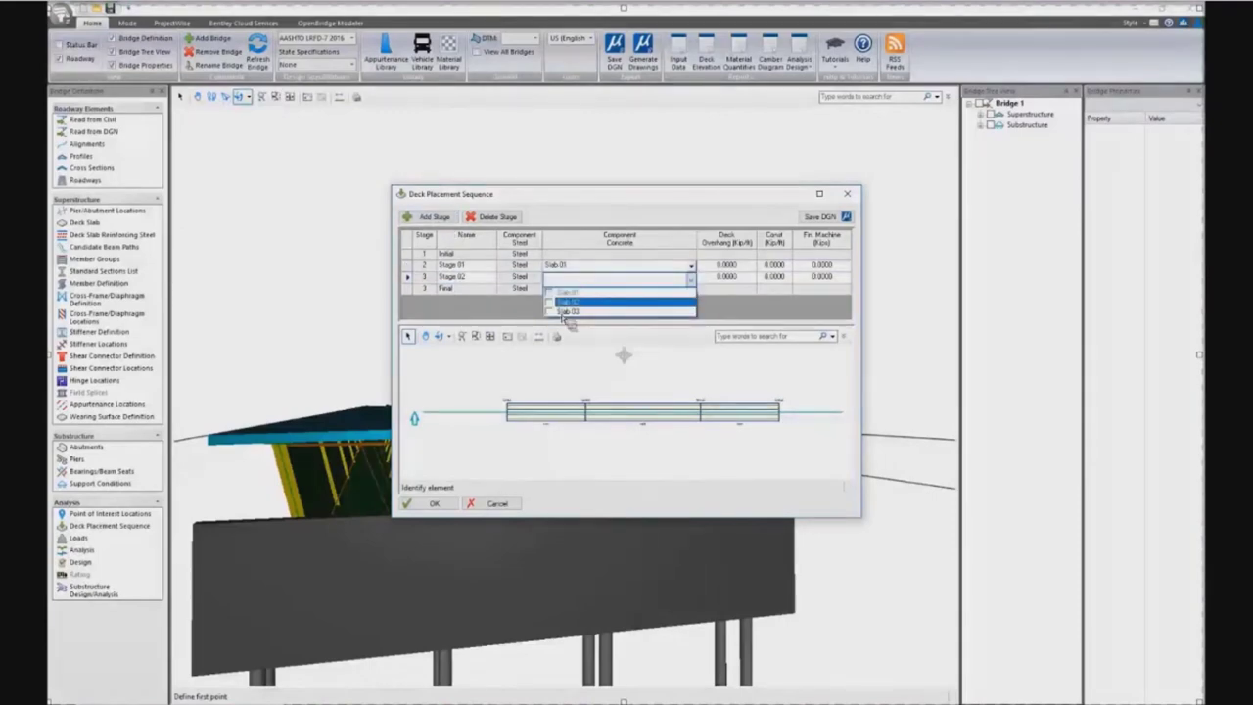
pyautogui.click(559, 312)
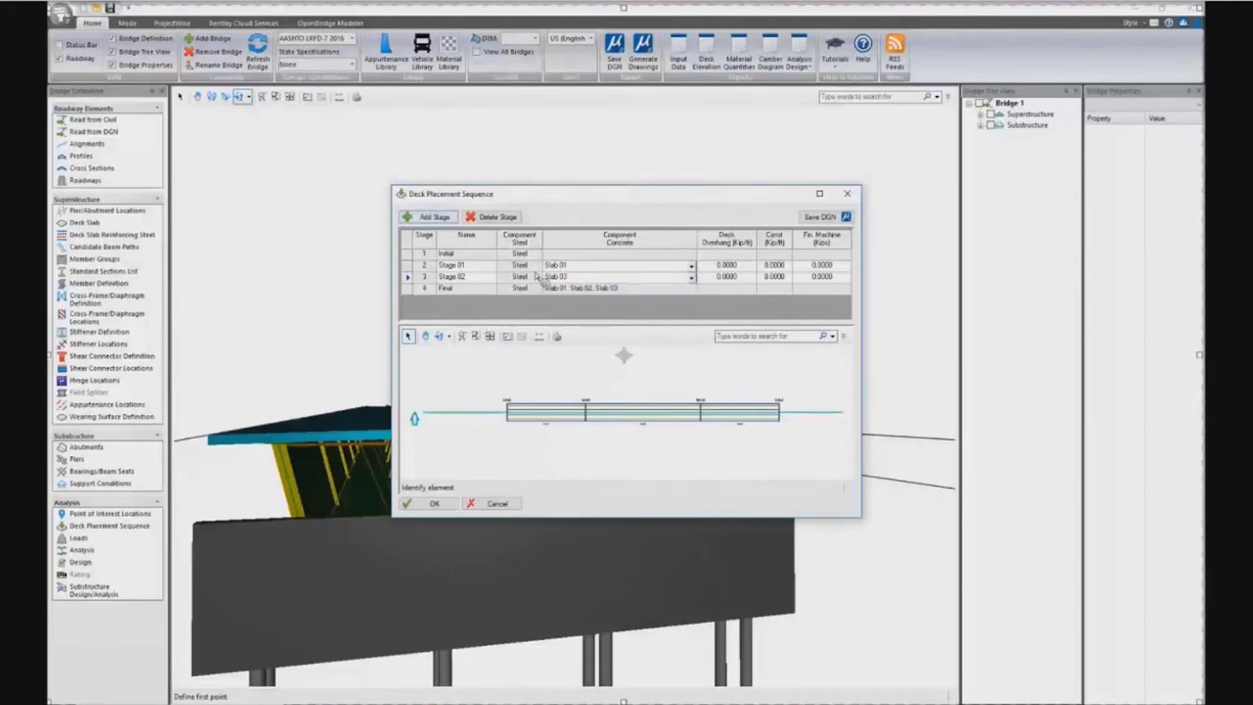
# Step: Add a third deck placement stage that places Slab 02, and accept the deck placement sequence
pyautogui.click(431, 217)
pyautogui.click(691, 289)
pyautogui.click(567, 312)
pyautogui.click(519, 324)
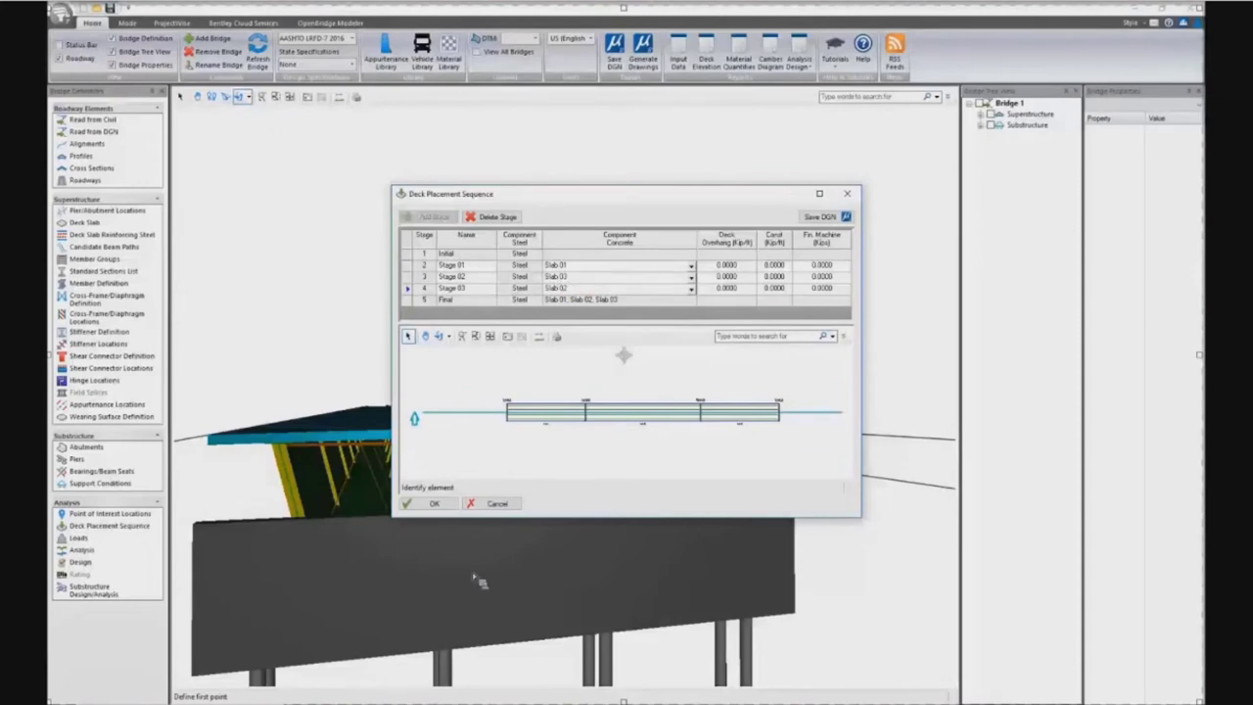
pyautogui.click(436, 504)
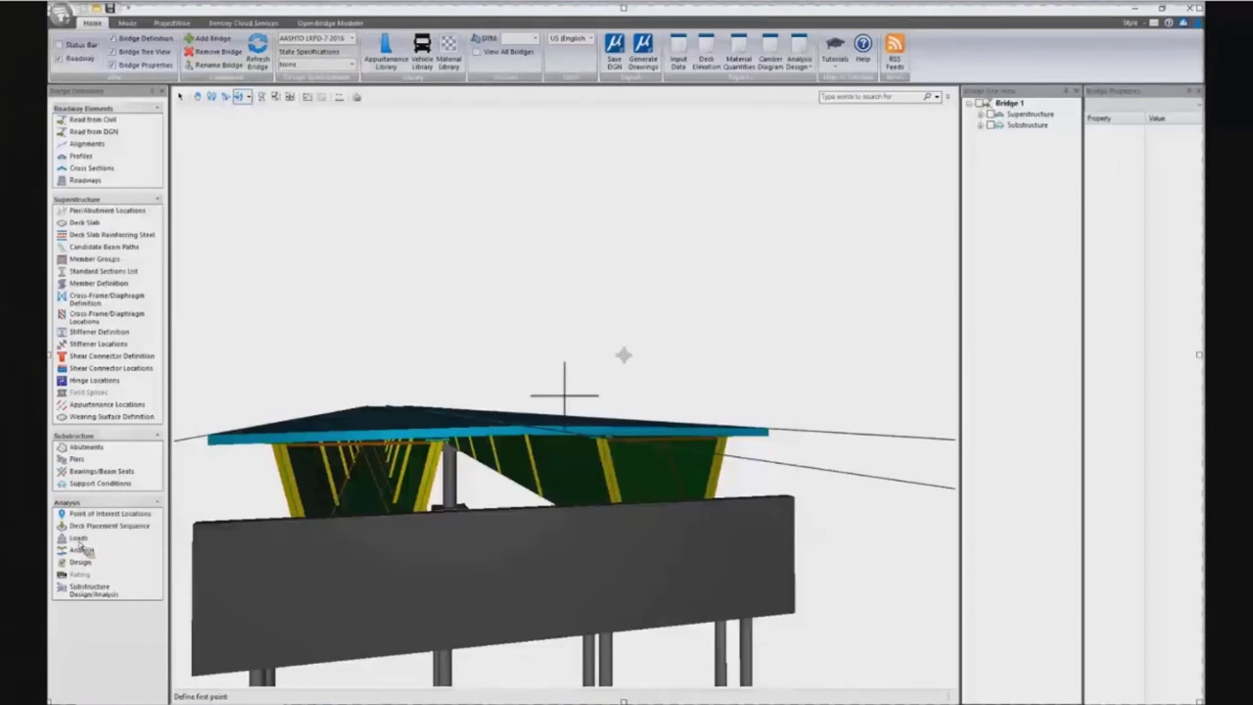
# Step: Examine the load combinations and self-weight loads of Stage 01, Stage 03 and Stage 02 in the load definitions
pyautogui.click(79, 538)
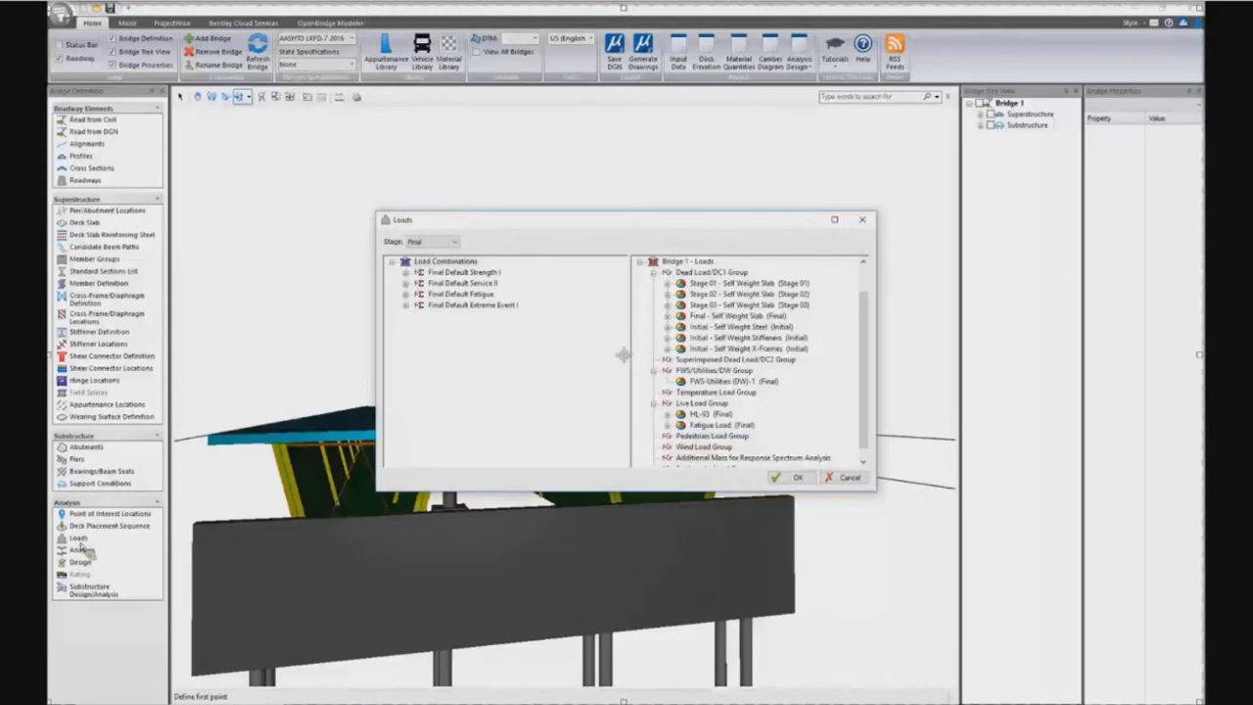
pyautogui.click(436, 247)
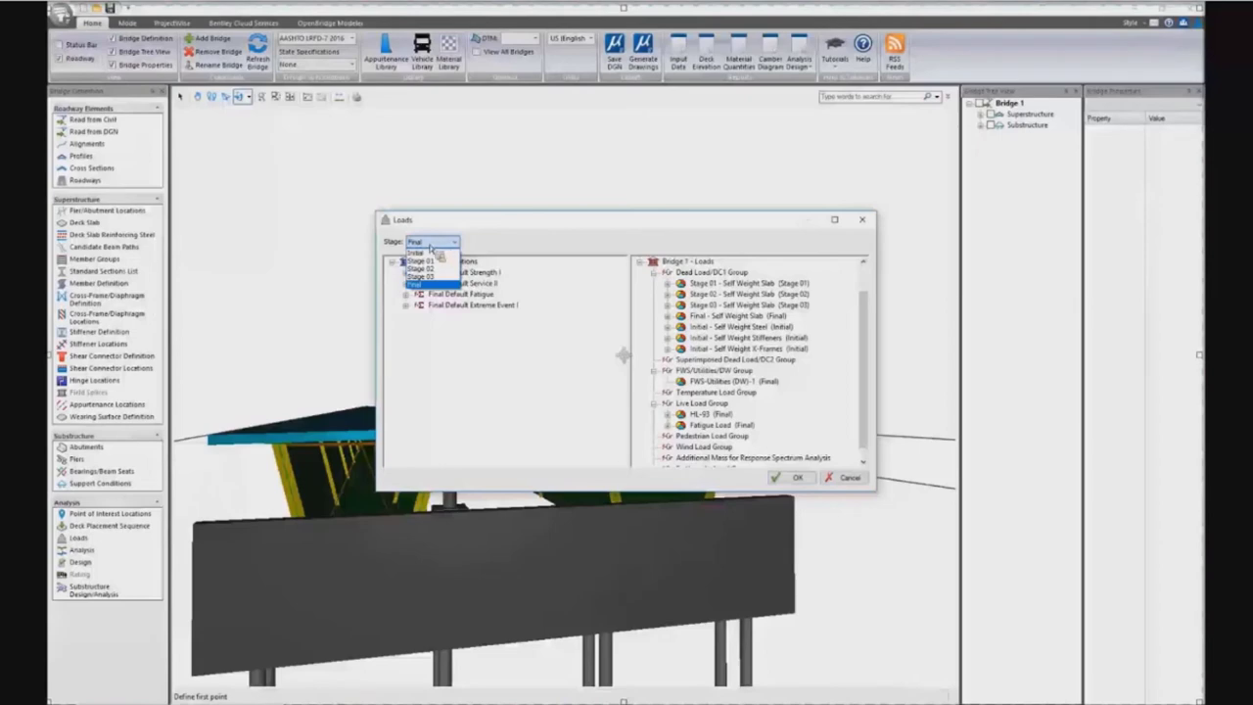
pyautogui.click(434, 263)
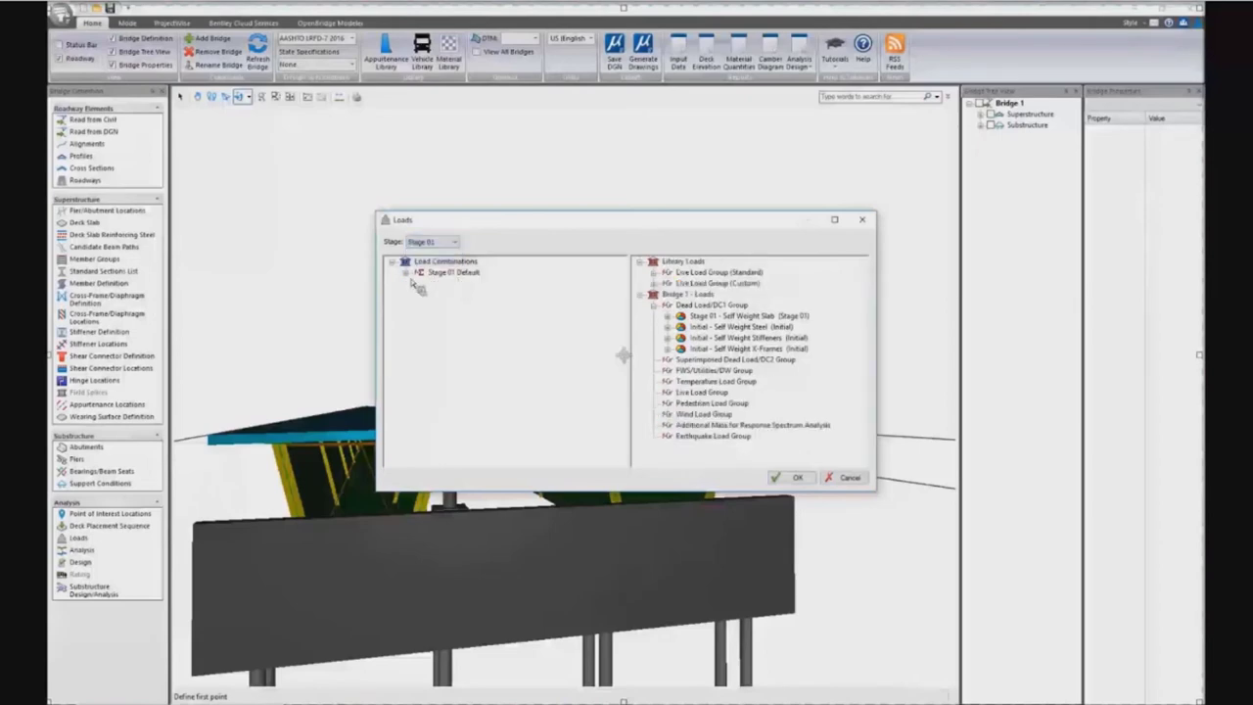
pyautogui.click(421, 284)
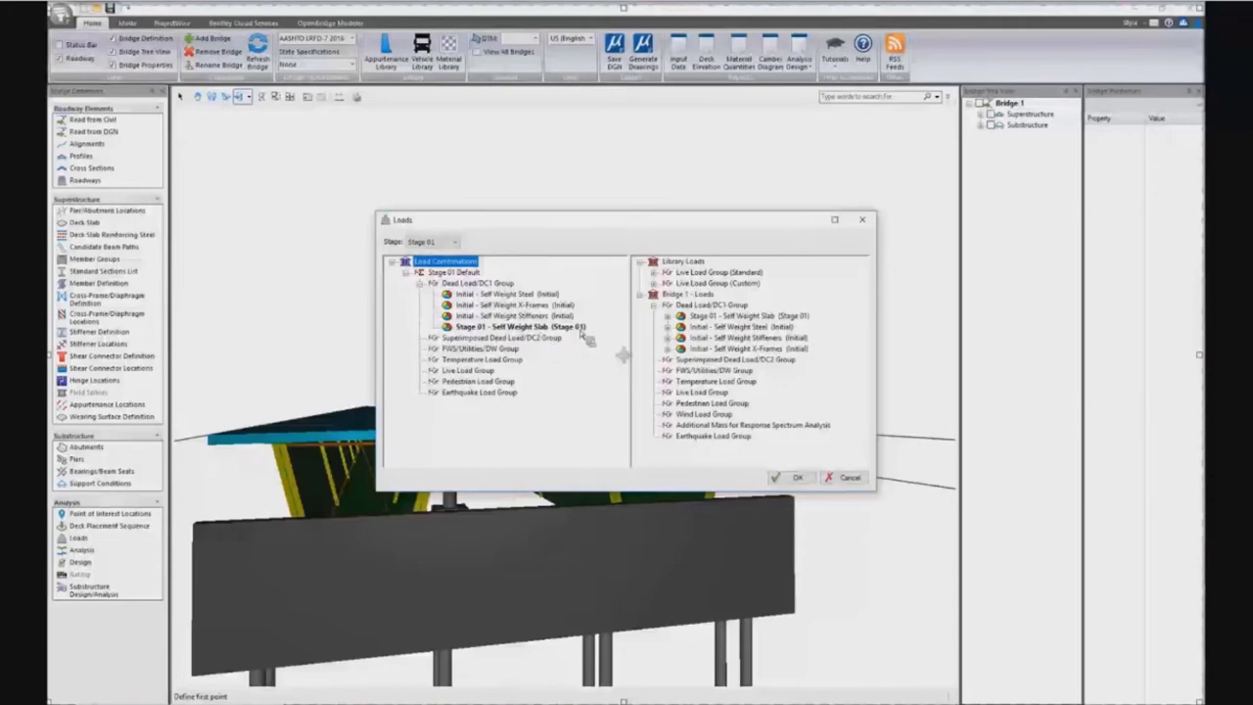
pyautogui.click(442, 244)
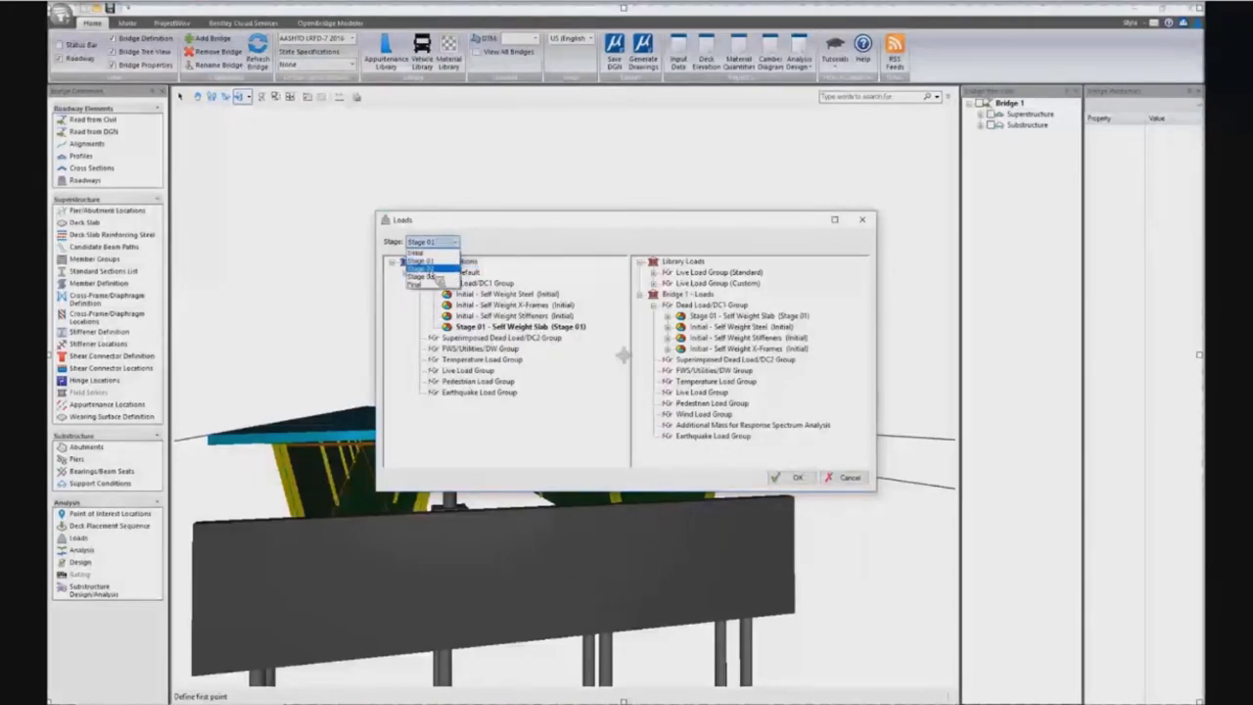
pyautogui.click(421, 277)
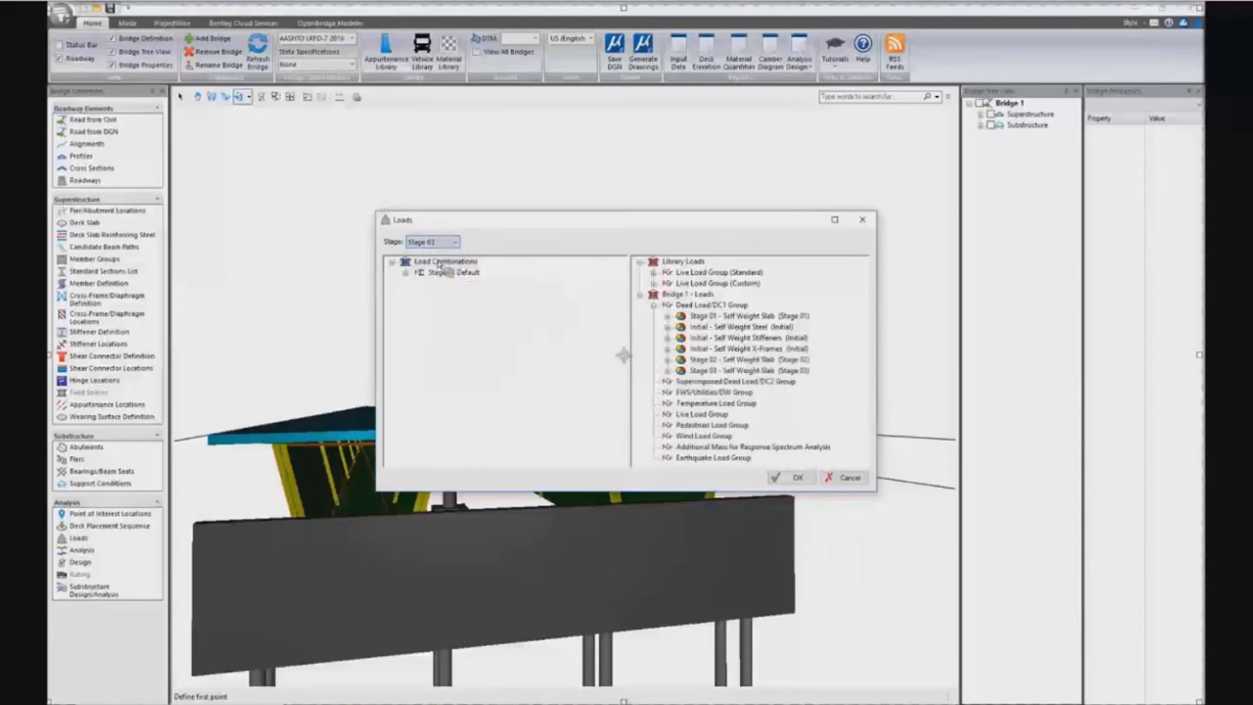
pyautogui.click(436, 242)
pyautogui.click(422, 268)
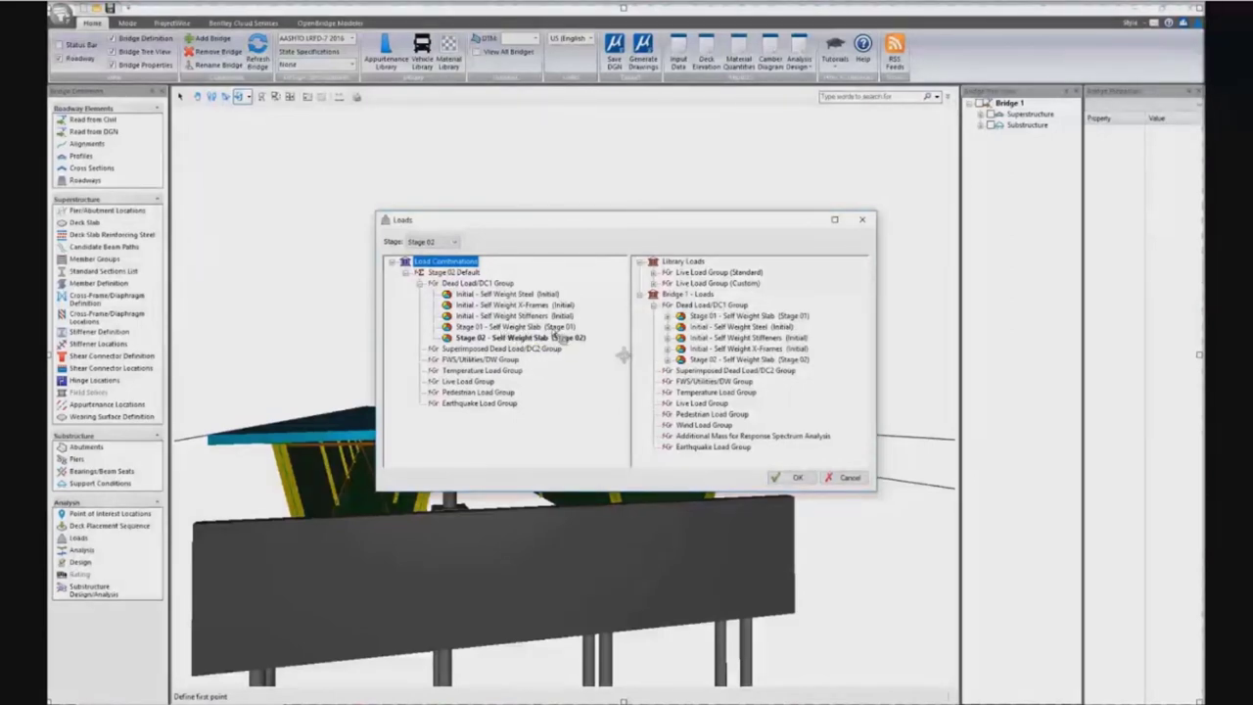
# Step: Examine the load groups in the Final stage's default Service II and Fatigue combinations
pyautogui.click(438, 243)
pyautogui.click(437, 301)
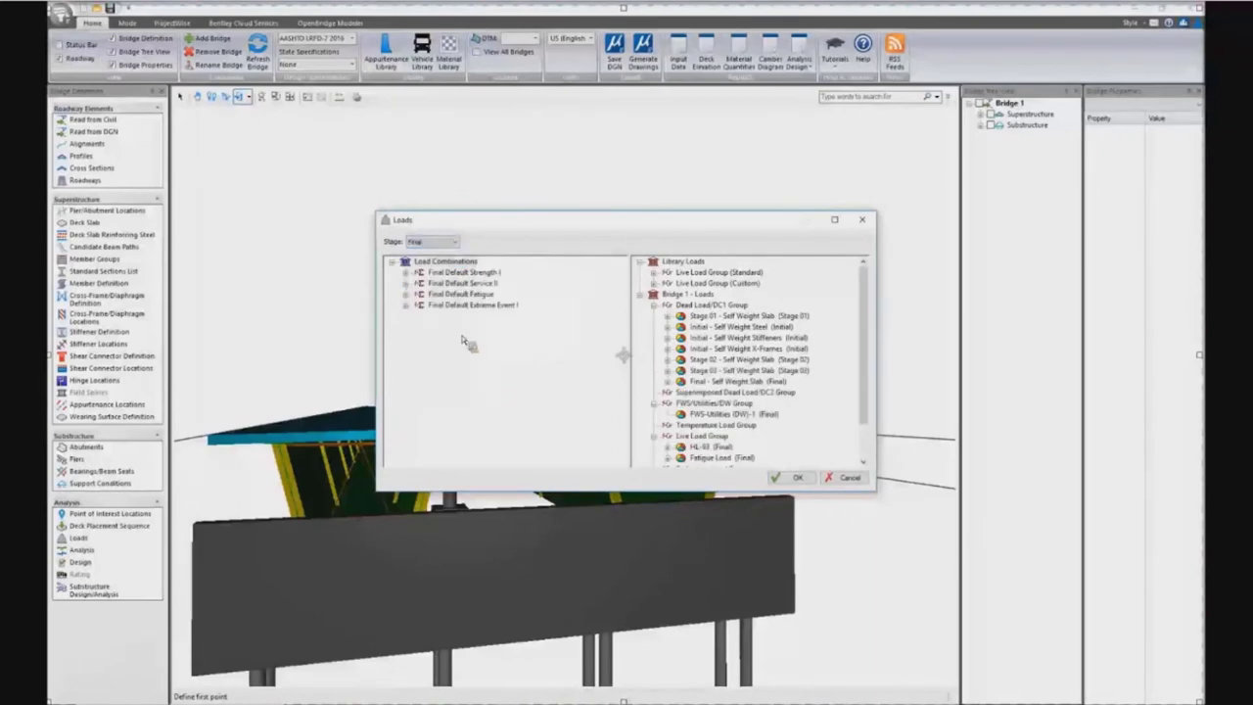
pyautogui.moveTo(676, 365); pyautogui.dragTo(413, 302)
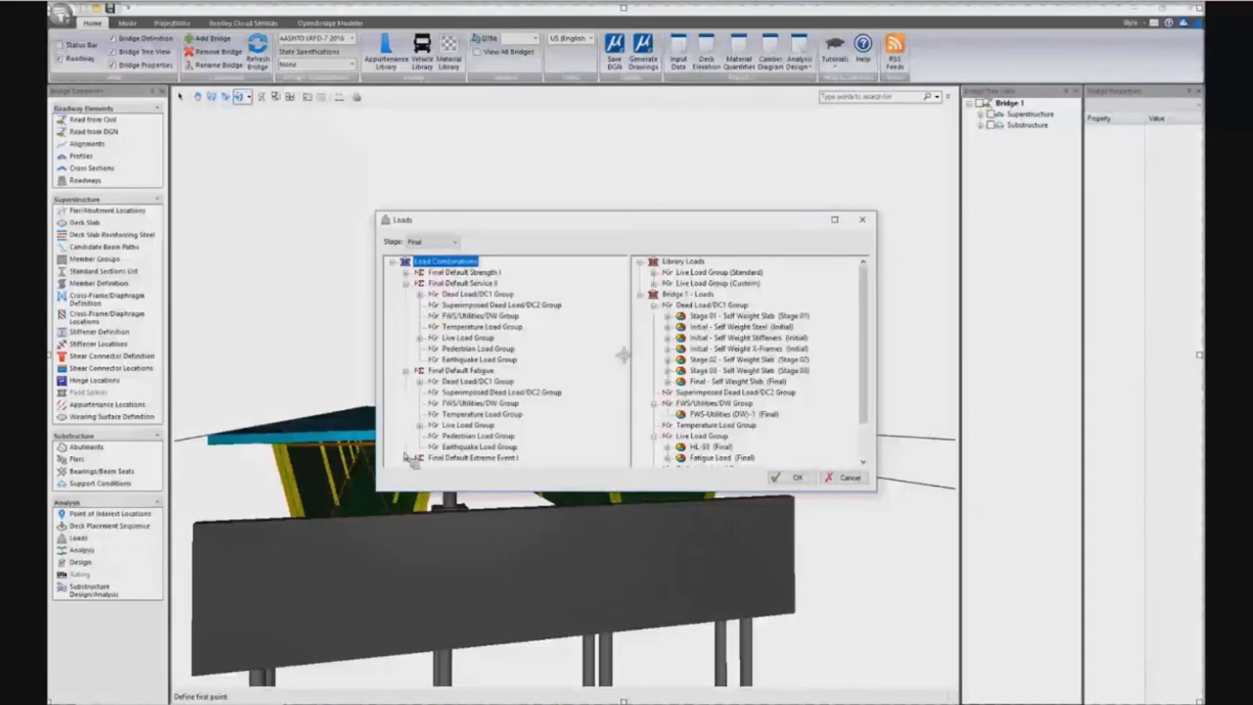
# Step: Examine the load groups of the Stage 01 default combination and the editing options available for its live load group
pyautogui.click(437, 242)
pyautogui.click(437, 264)
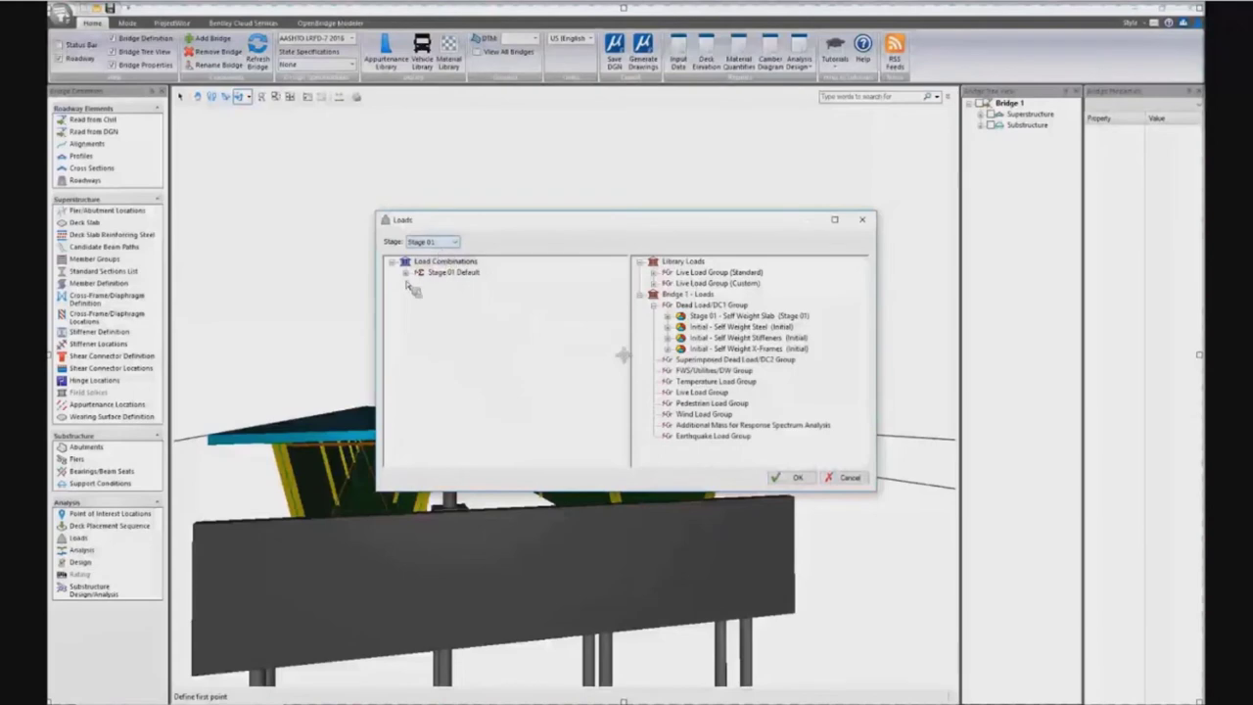
pyautogui.click(406, 272)
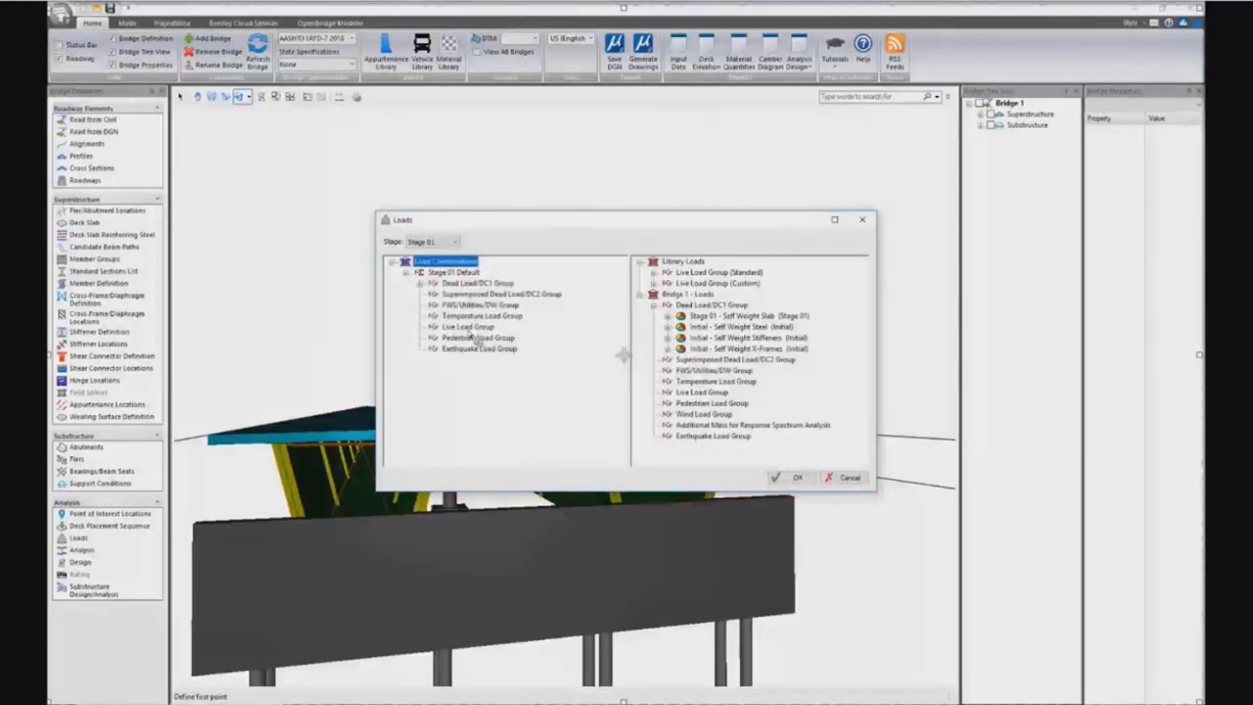
pyautogui.click(470, 327)
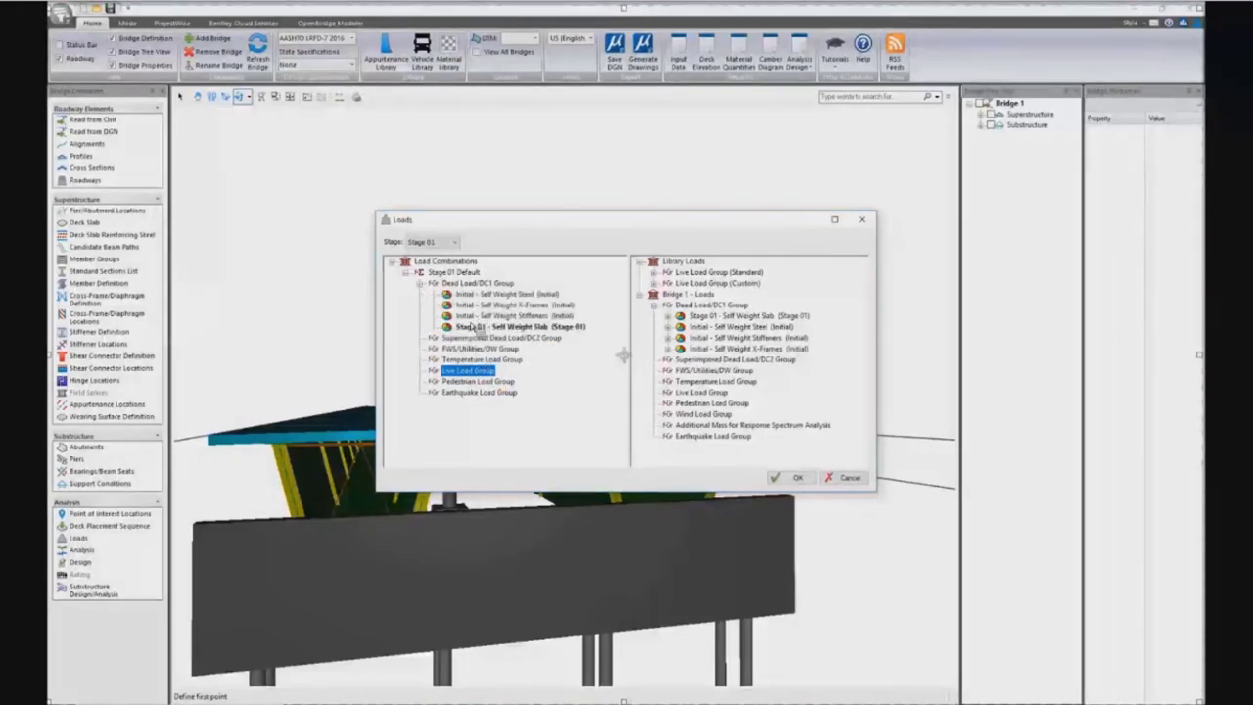
pyautogui.rightClick(506, 374)
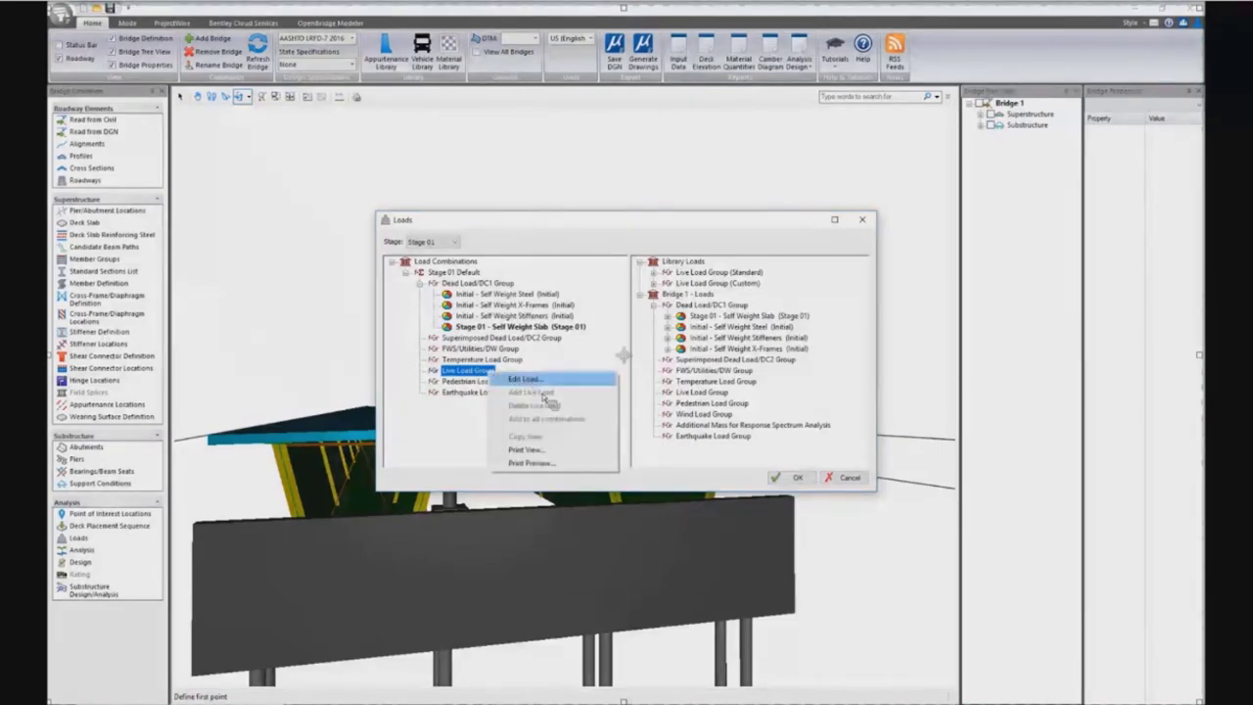
pyautogui.press('Escape')
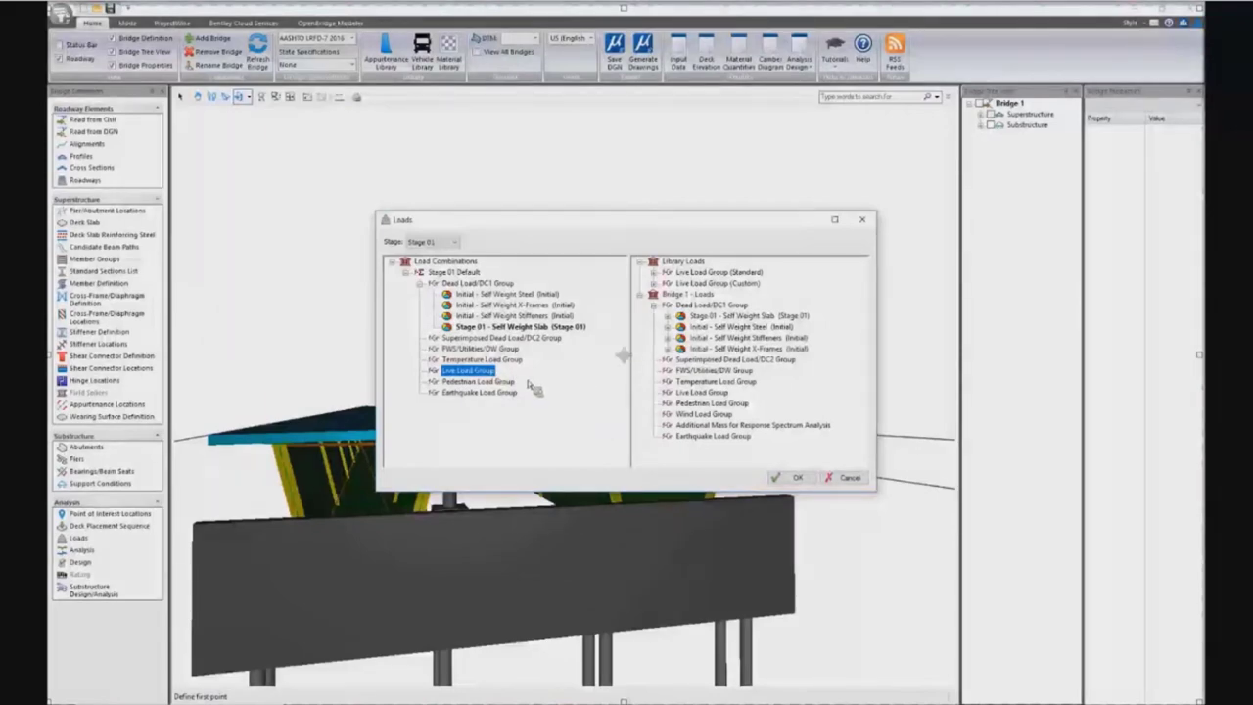
pyautogui.rightClick(491, 376)
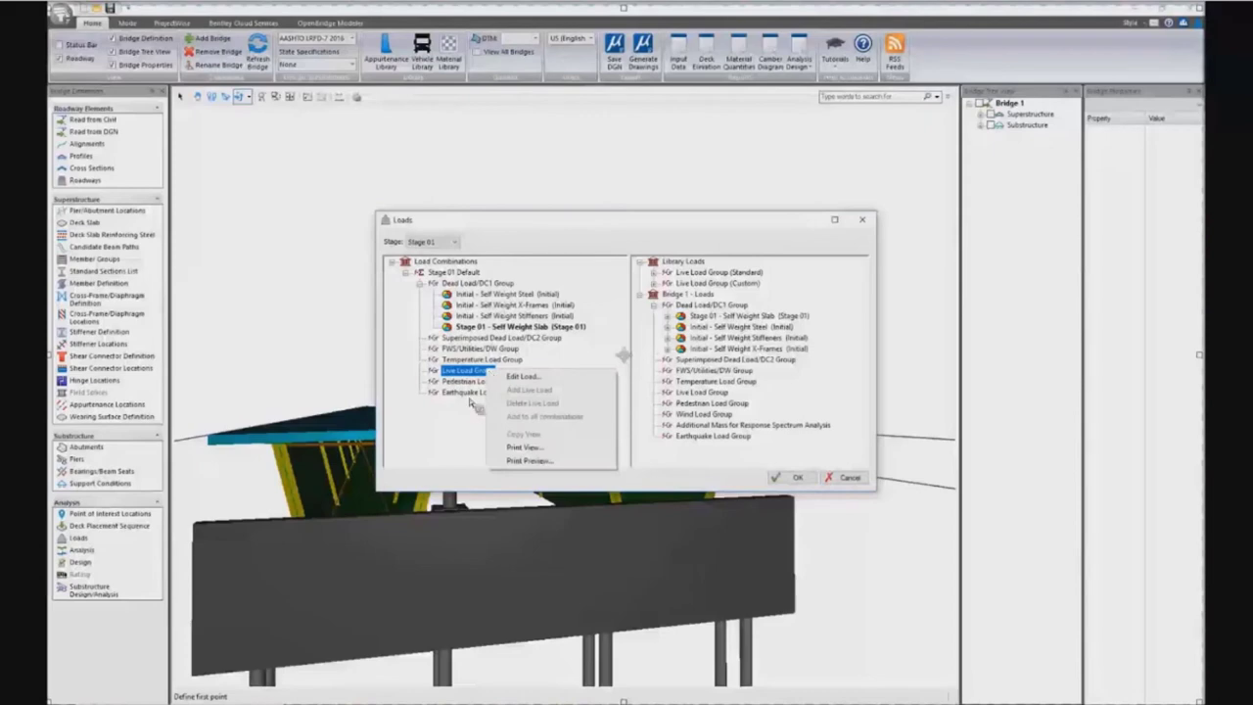
pyautogui.press('Escape')
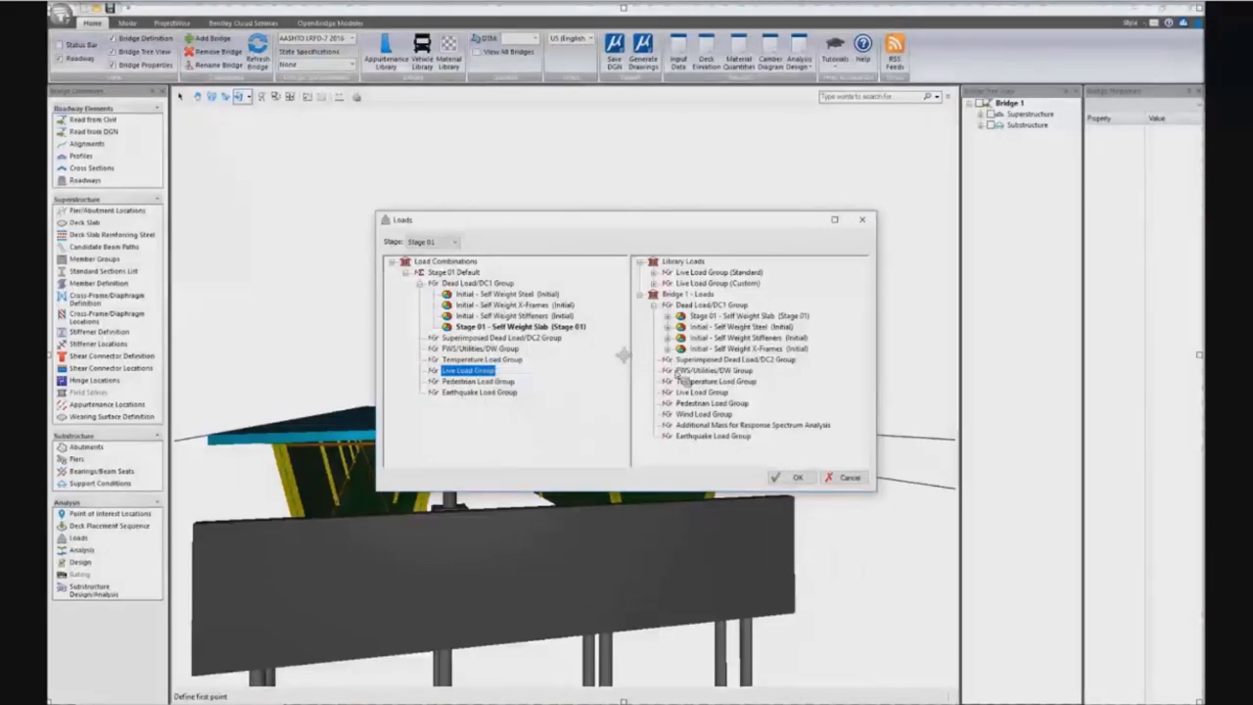
pyautogui.click(700, 393)
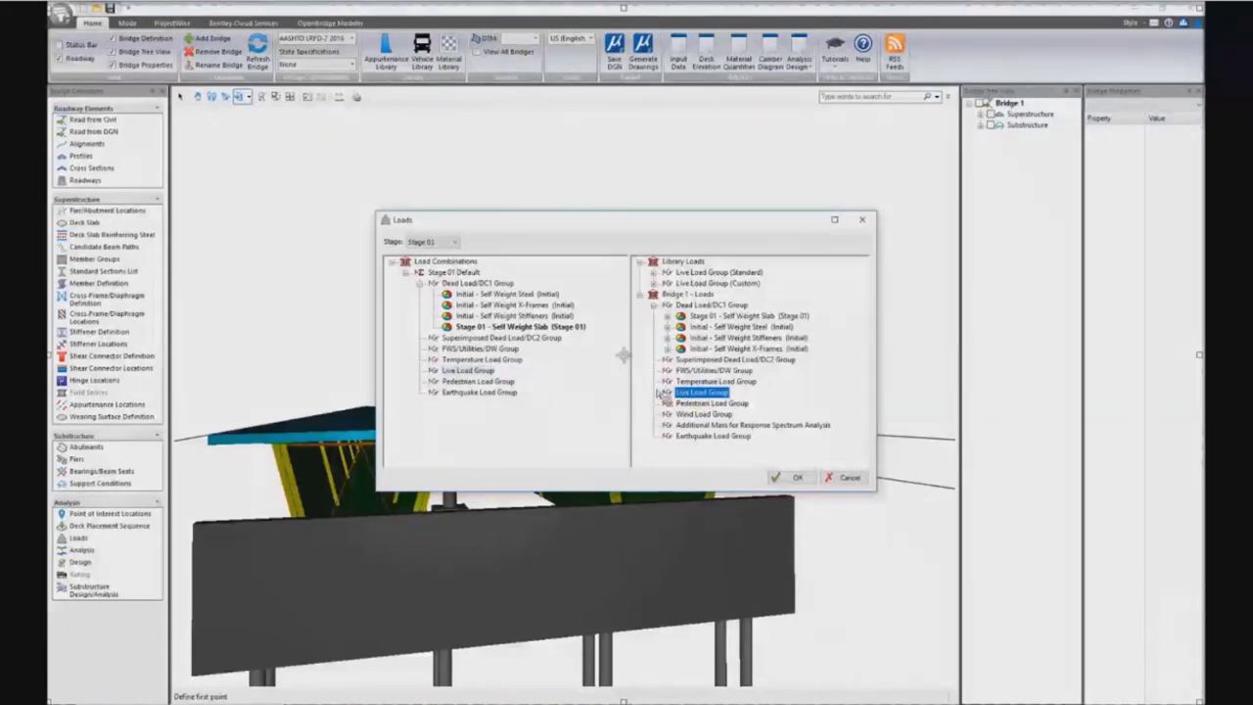
pyautogui.click(481, 351)
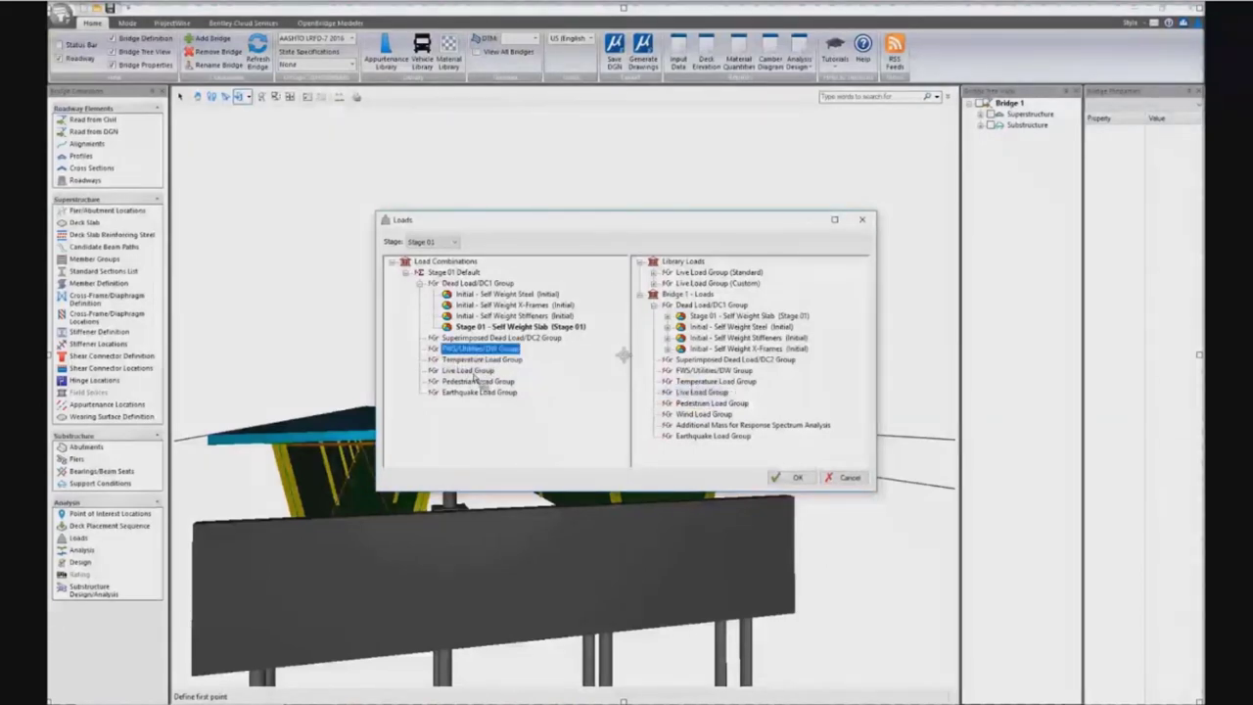
pyautogui.click(468, 371)
pyautogui.rightClick(476, 373)
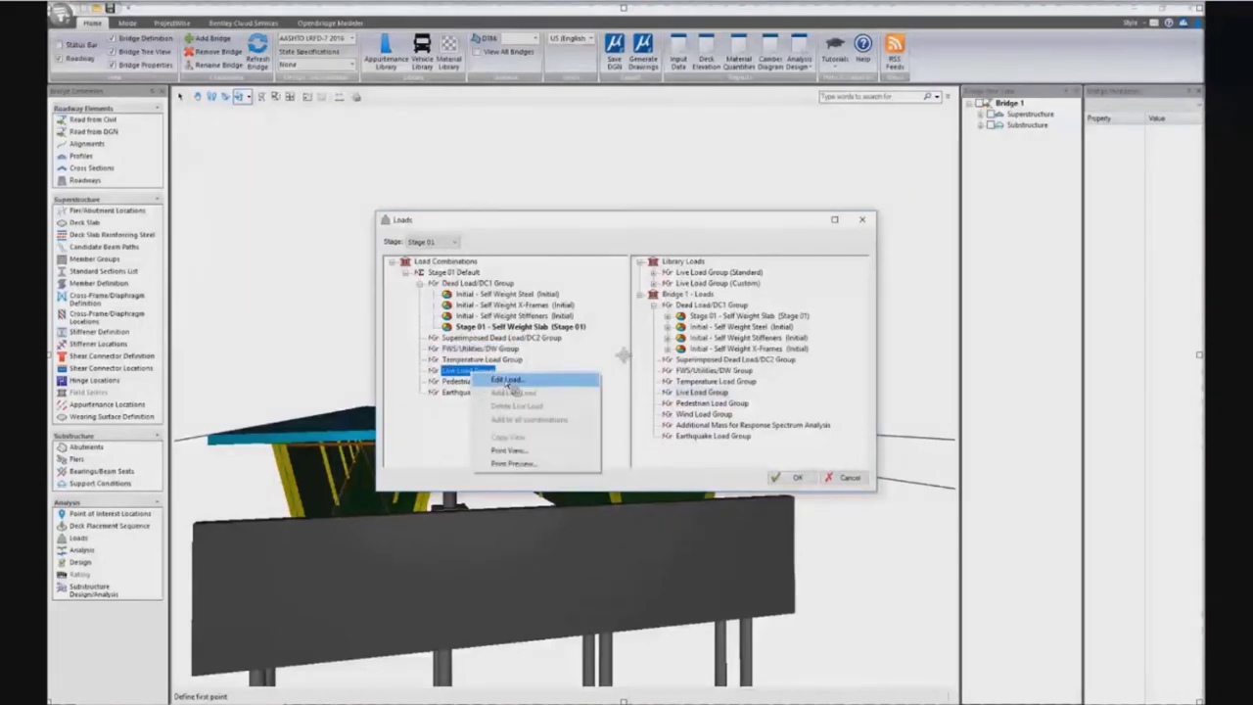
pyautogui.click(458, 394)
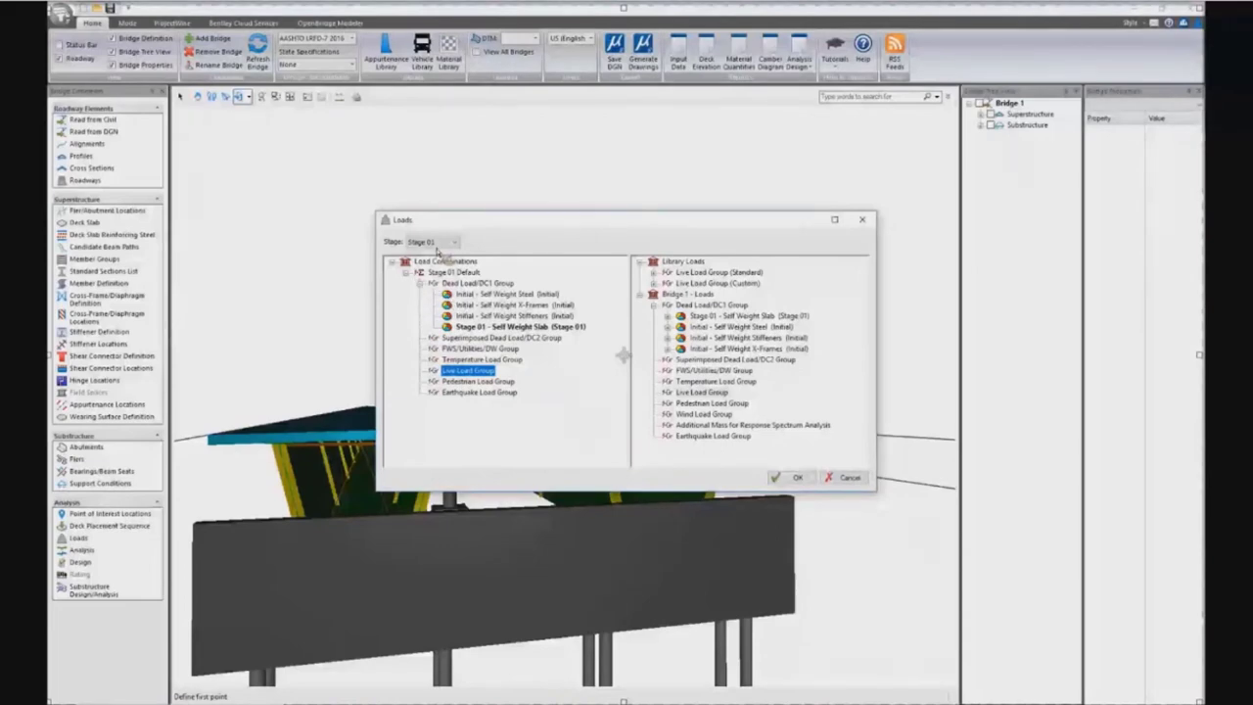
# Step: Examine the Stage 02 default combination's dead and live load group options, along with the standard live loads in the library
pyautogui.click(436, 244)
pyautogui.press('Down')
pyautogui.click(430, 274)
pyautogui.click(421, 283)
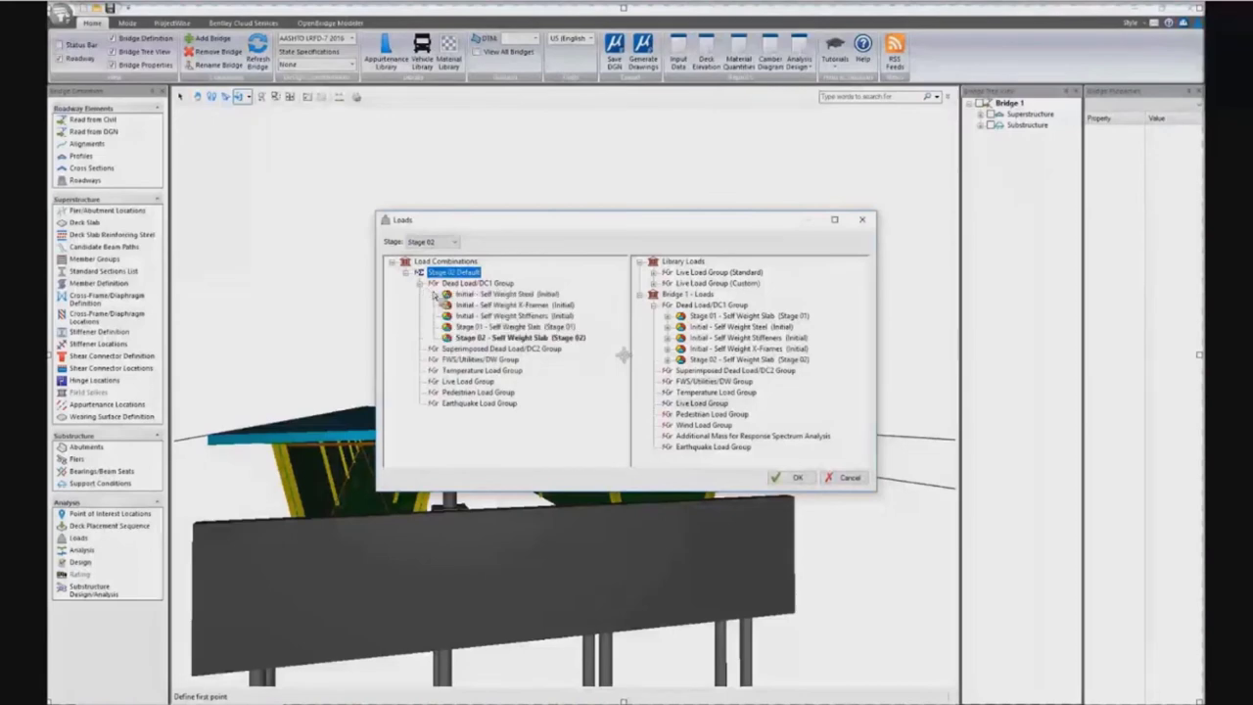
pyautogui.rightClick(503, 284)
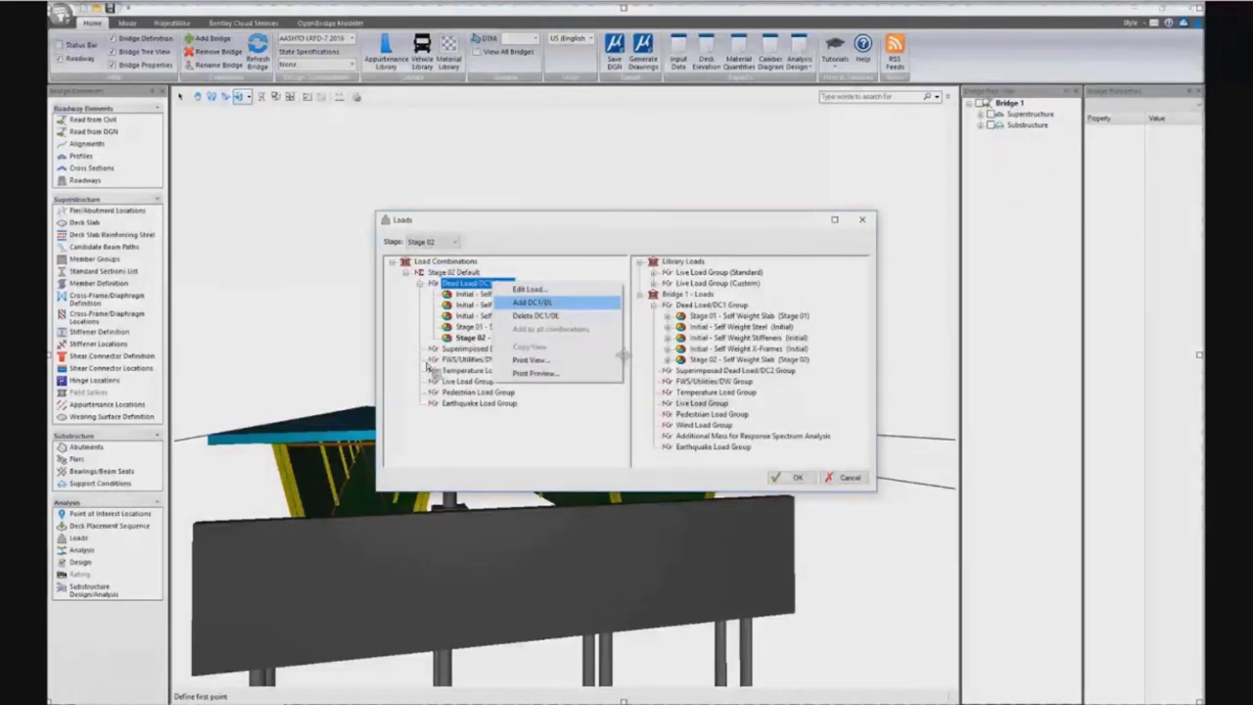
pyautogui.click(494, 351)
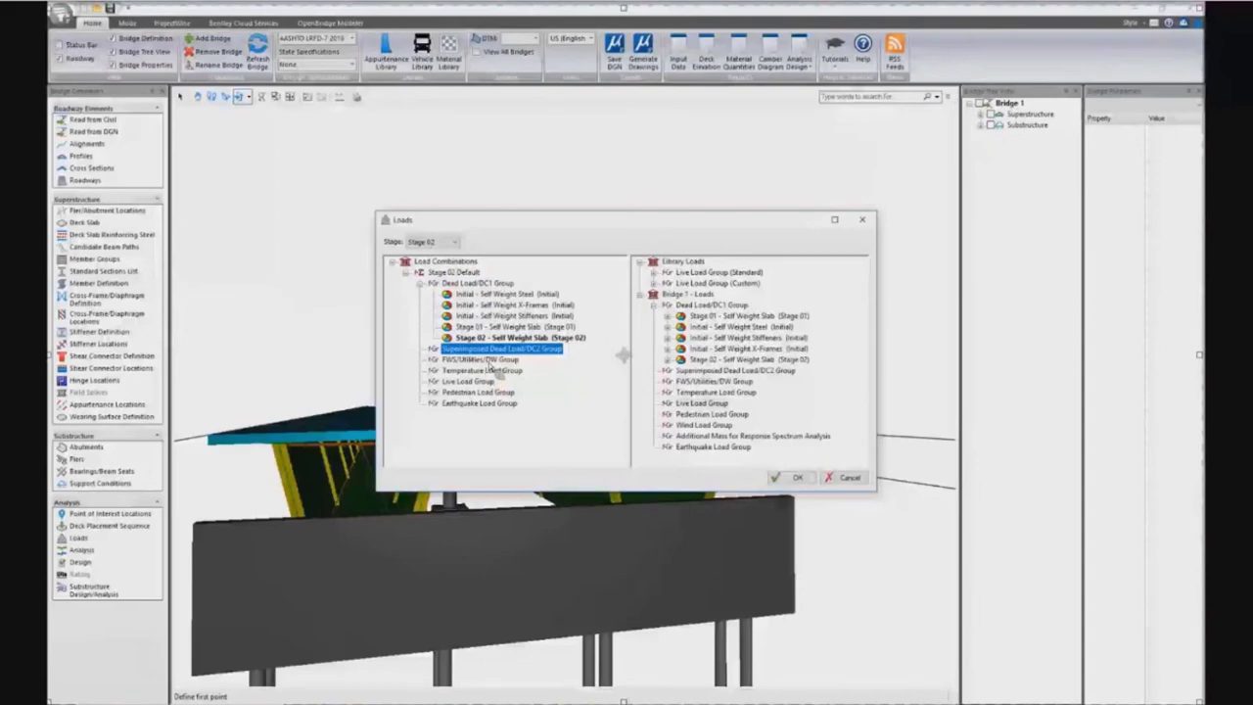
pyautogui.rightClick(490, 384)
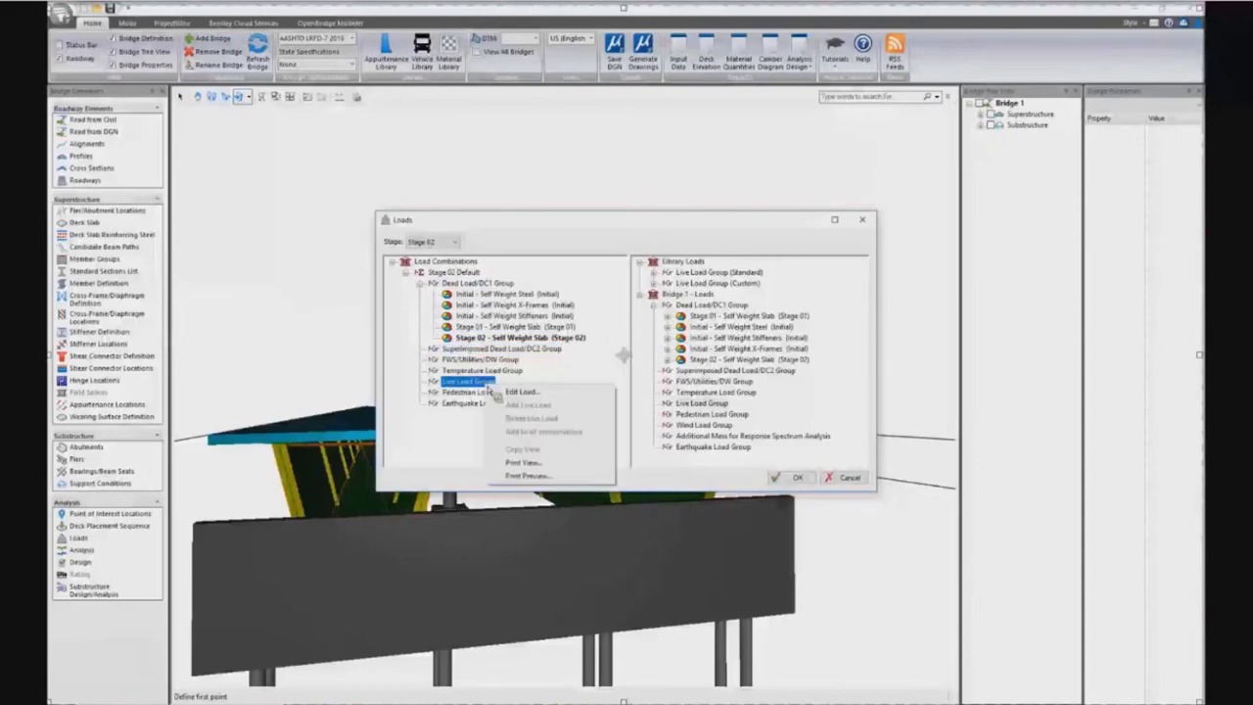
pyautogui.click(472, 455)
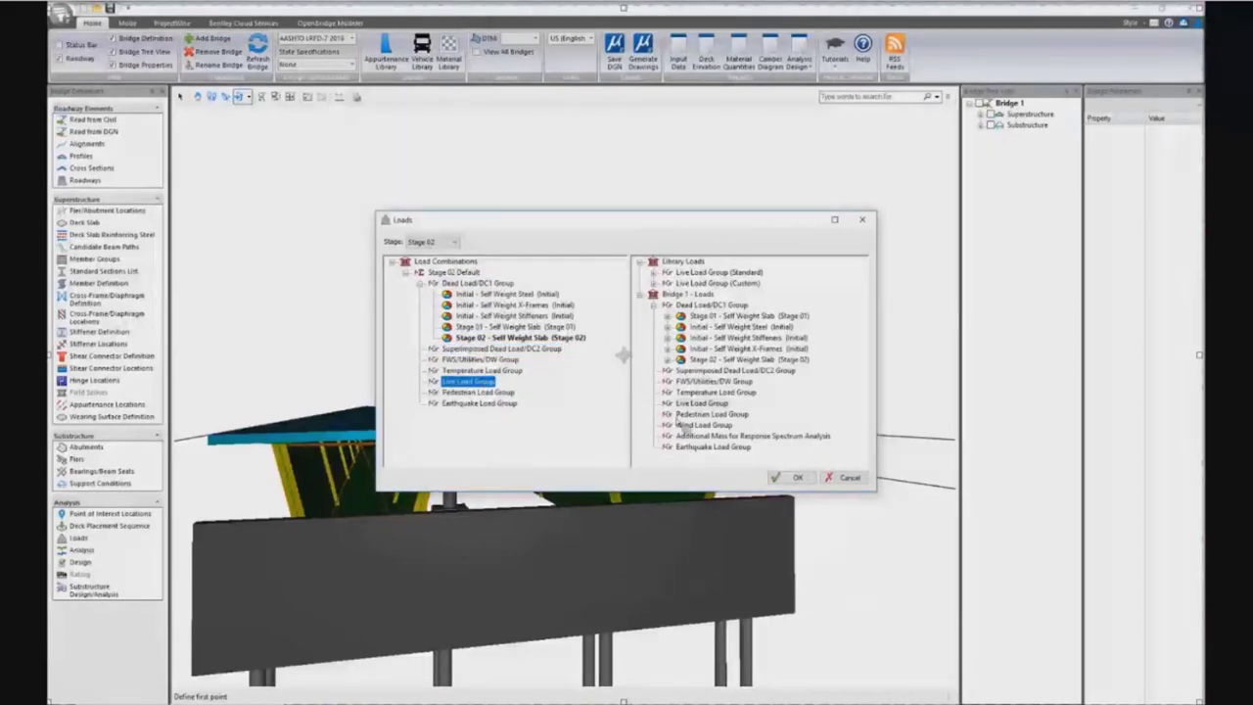
pyautogui.click(699, 404)
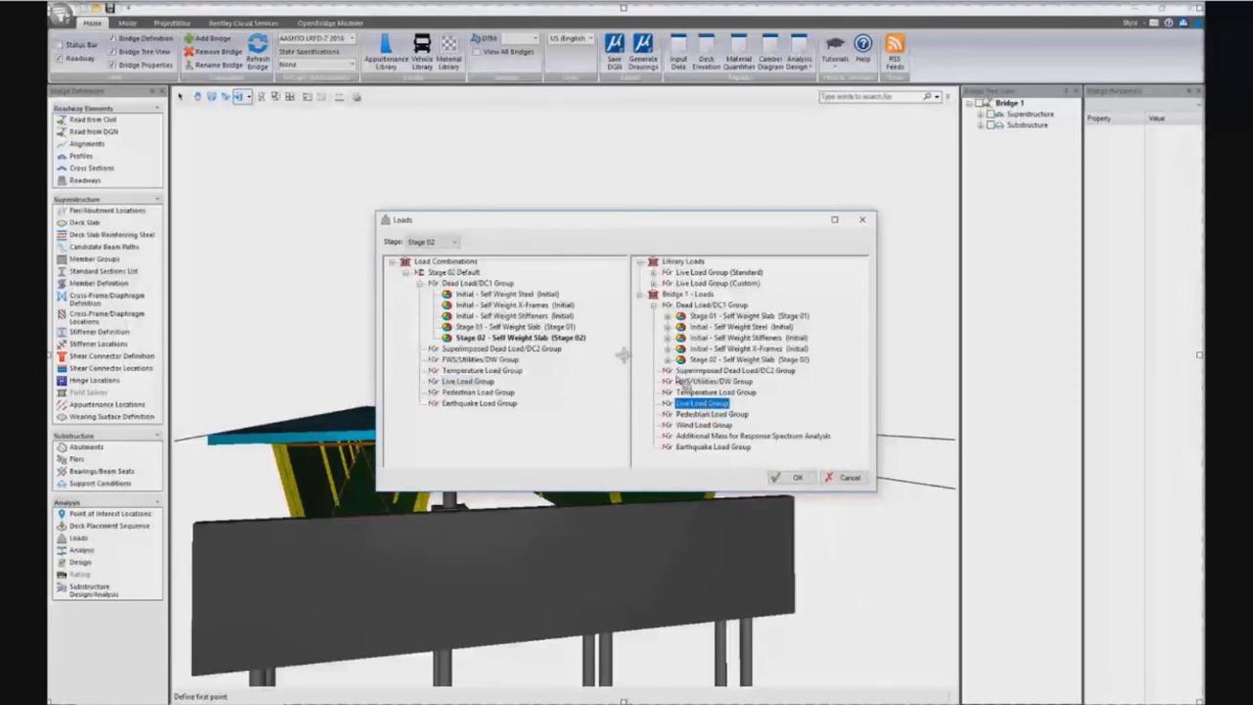
pyautogui.click(654, 273)
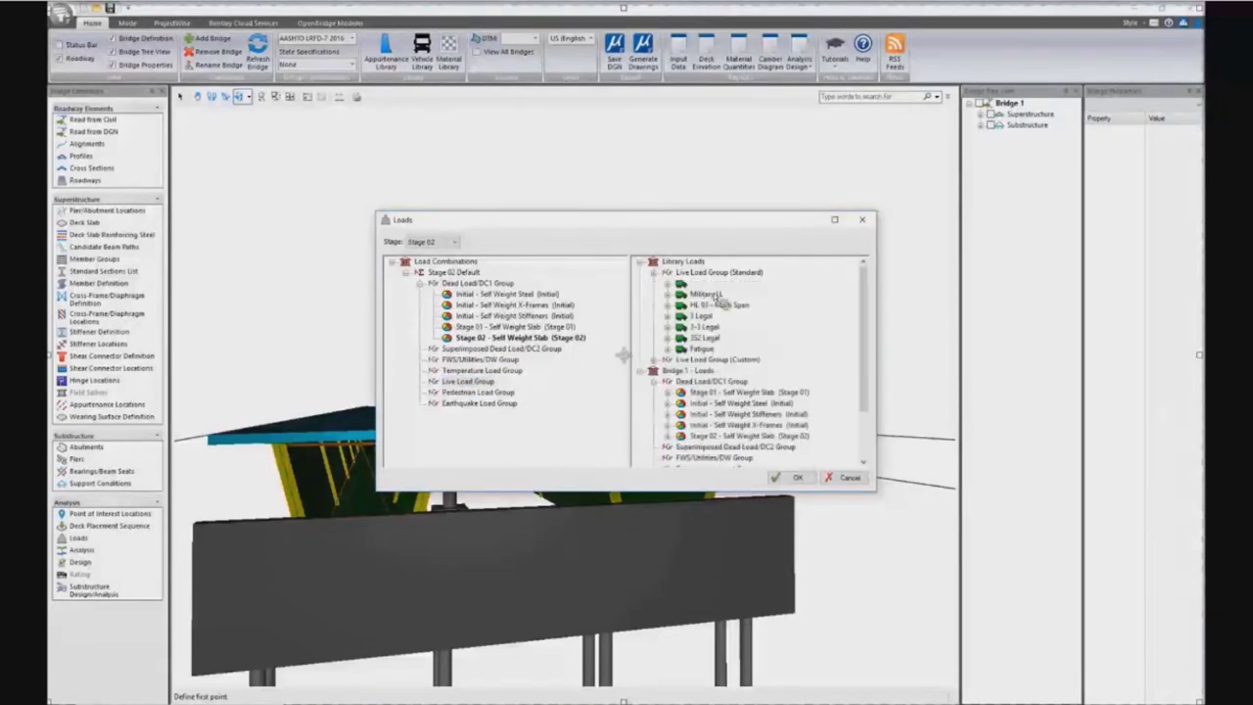
pyautogui.click(702, 316)
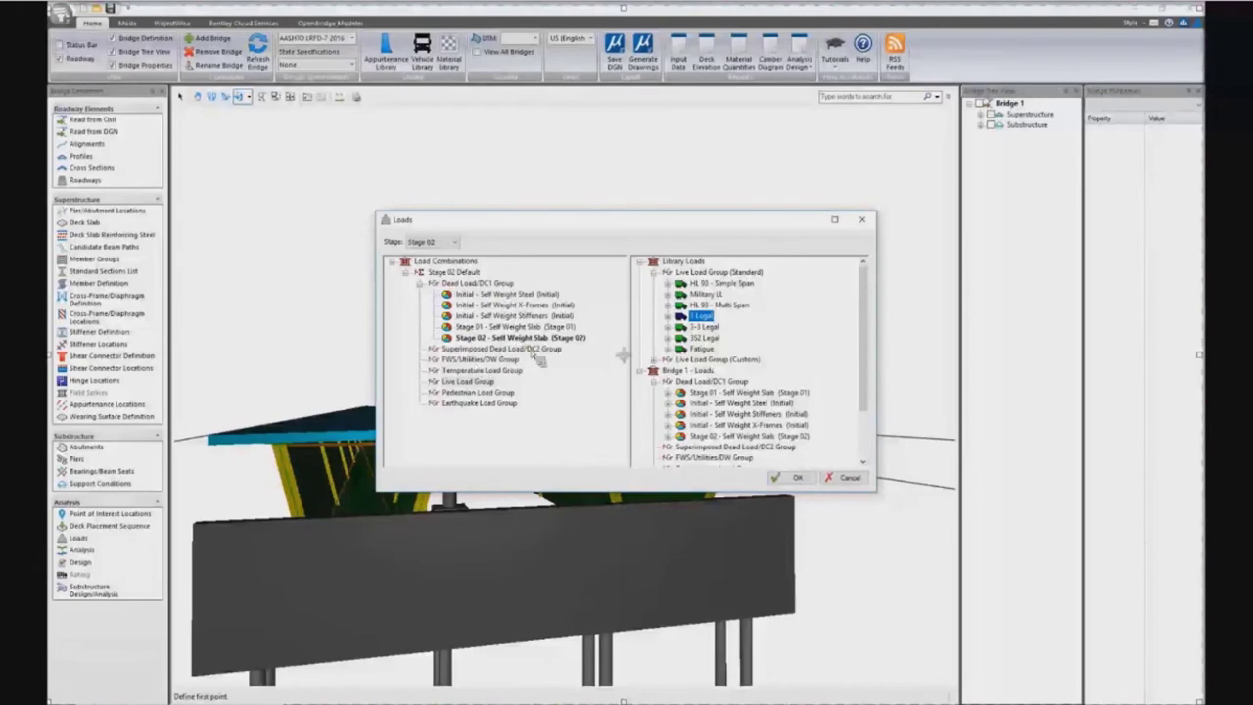
# Step: Try adding a superimposed dead load to the DC2 group of the Stage 02 default combination, and discard the load changes
pyautogui.rightClick(501, 349)
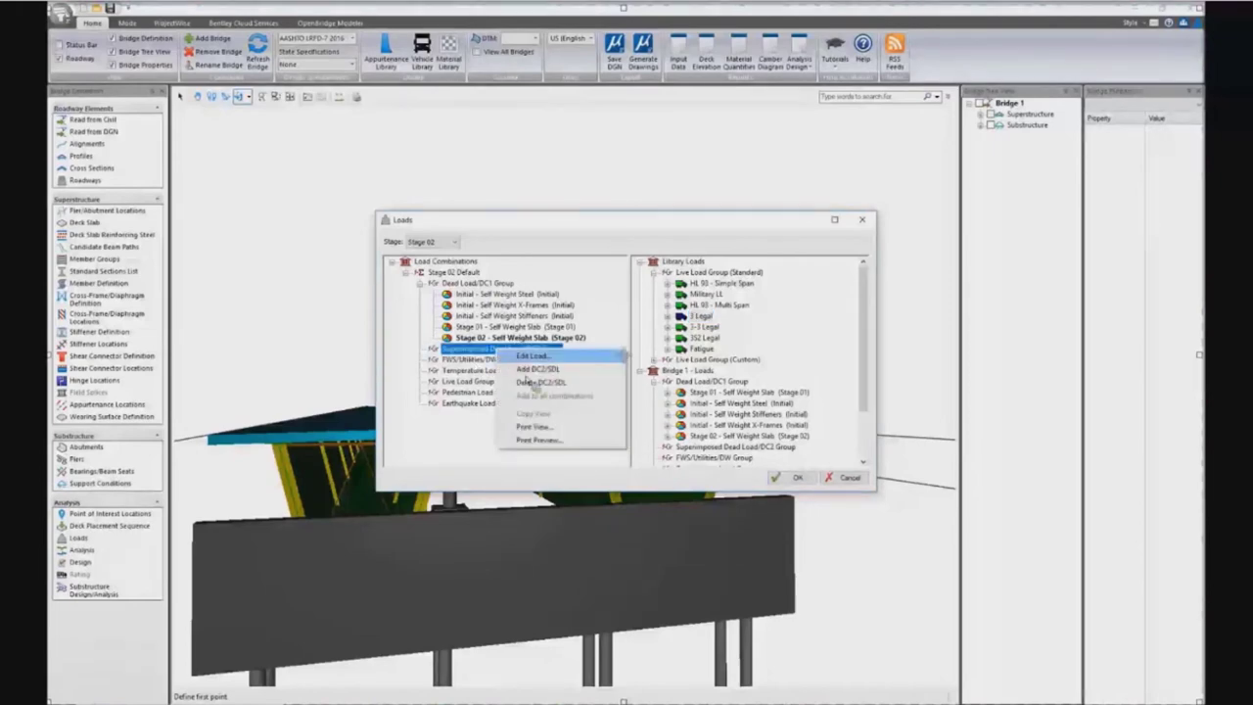
pyautogui.click(533, 370)
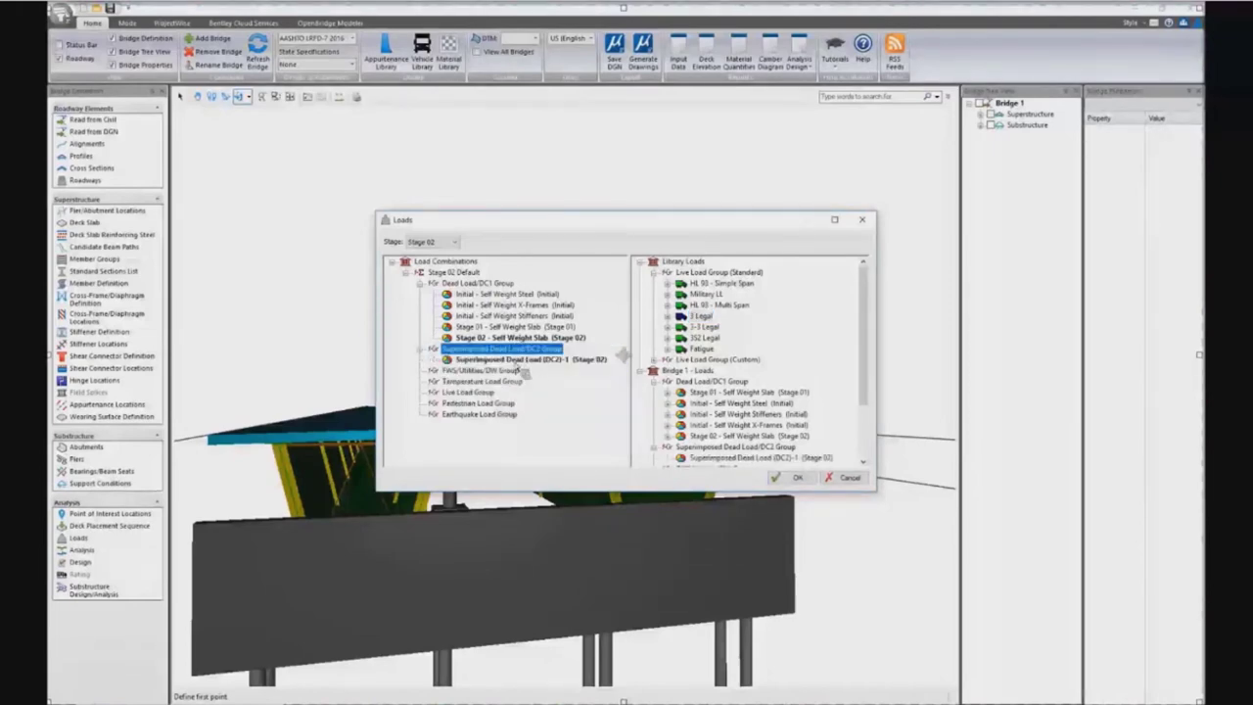
pyautogui.click(517, 361)
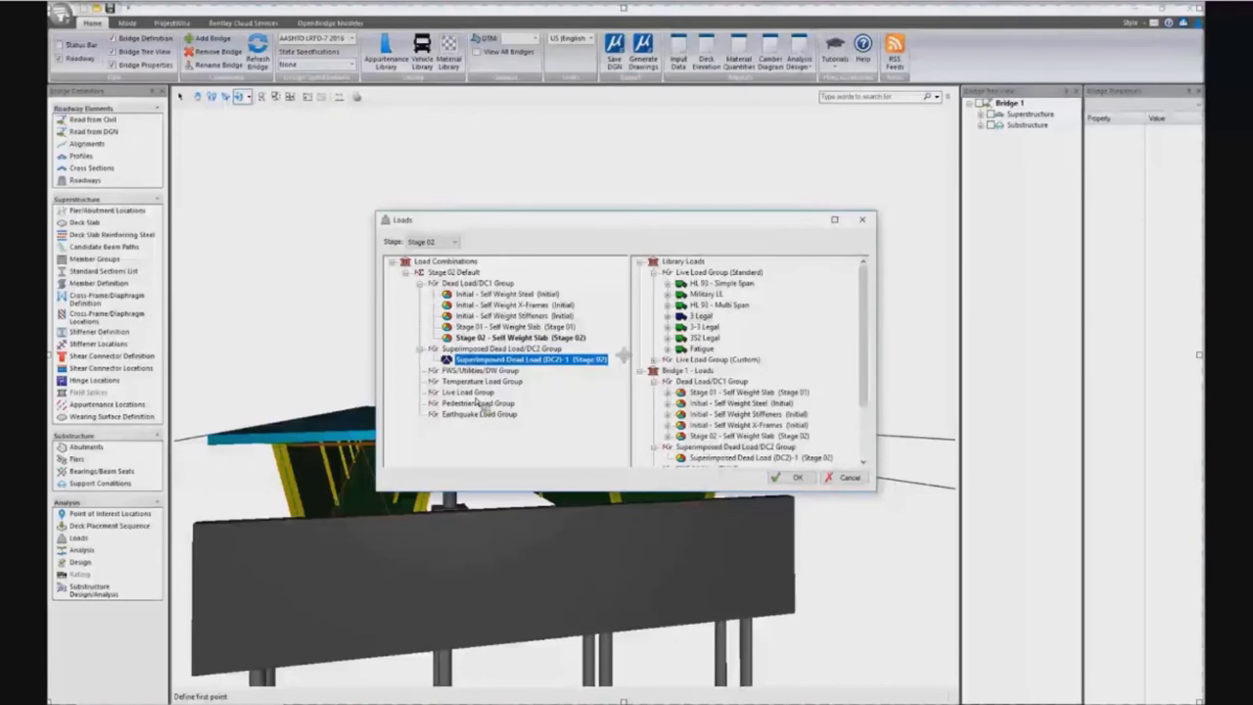
pyautogui.click(847, 478)
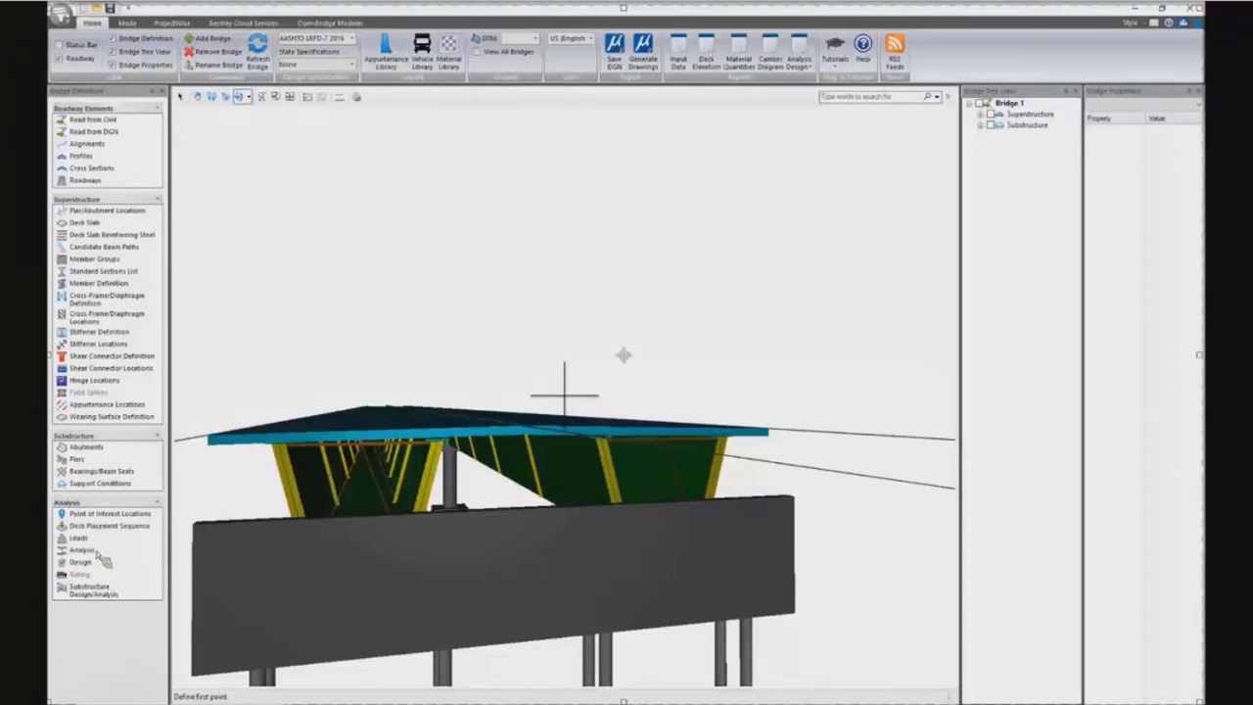
# Step: Preview the bridge's analytical model and examine its deck and girder mesh with the girders hidden and with solid fill
pyautogui.click(96, 551)
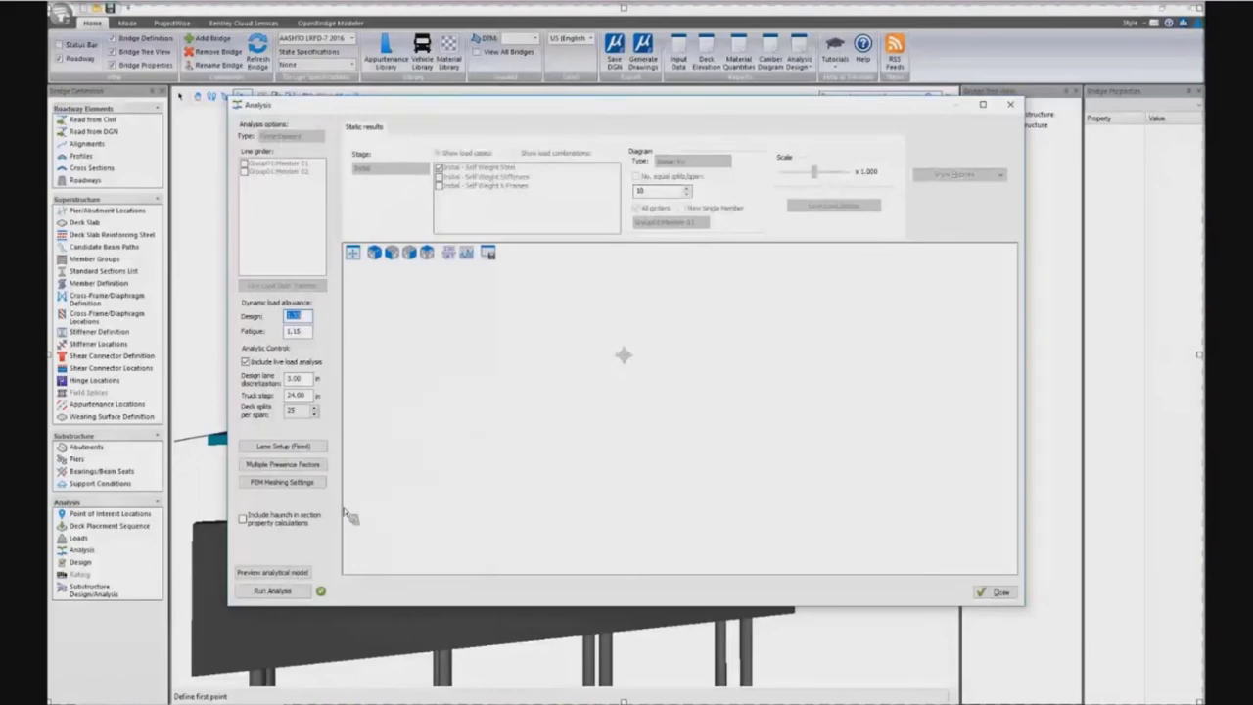
pyautogui.click(289, 577)
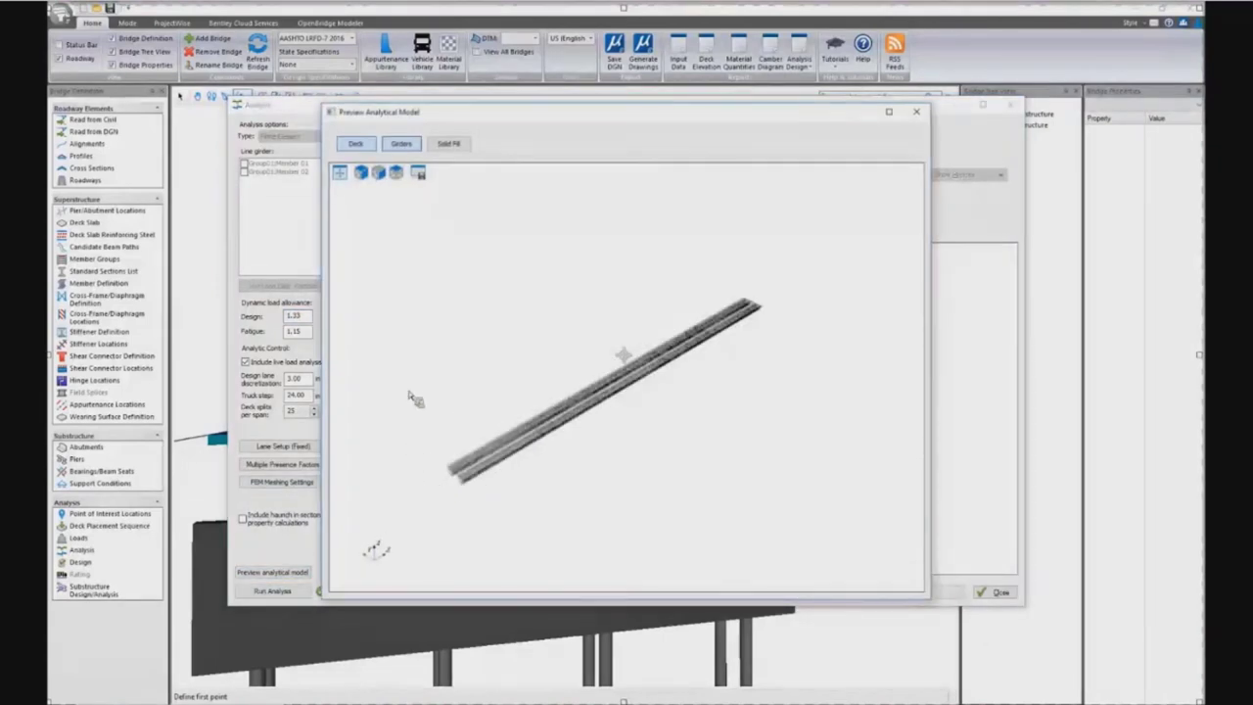
pyautogui.scroll(3, 522, 459)
pyautogui.moveTo(522, 458); pyautogui.dragTo(559, 476, button='middle')
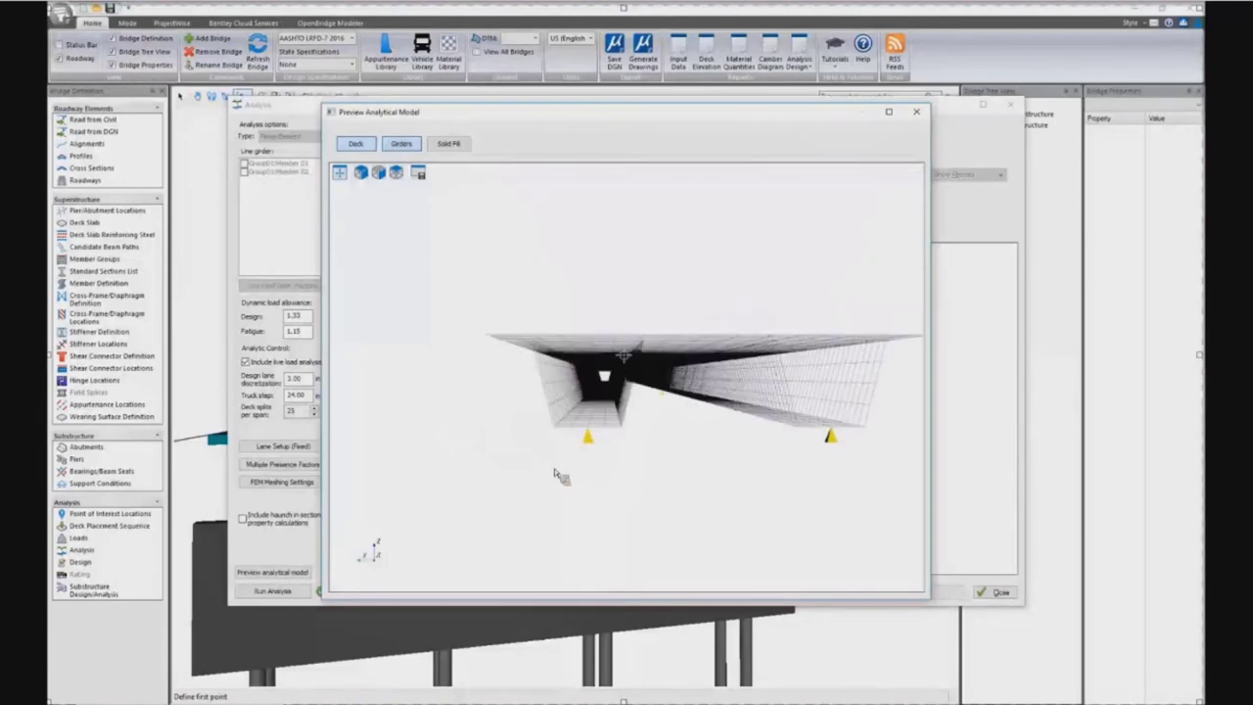
pyautogui.click(412, 145)
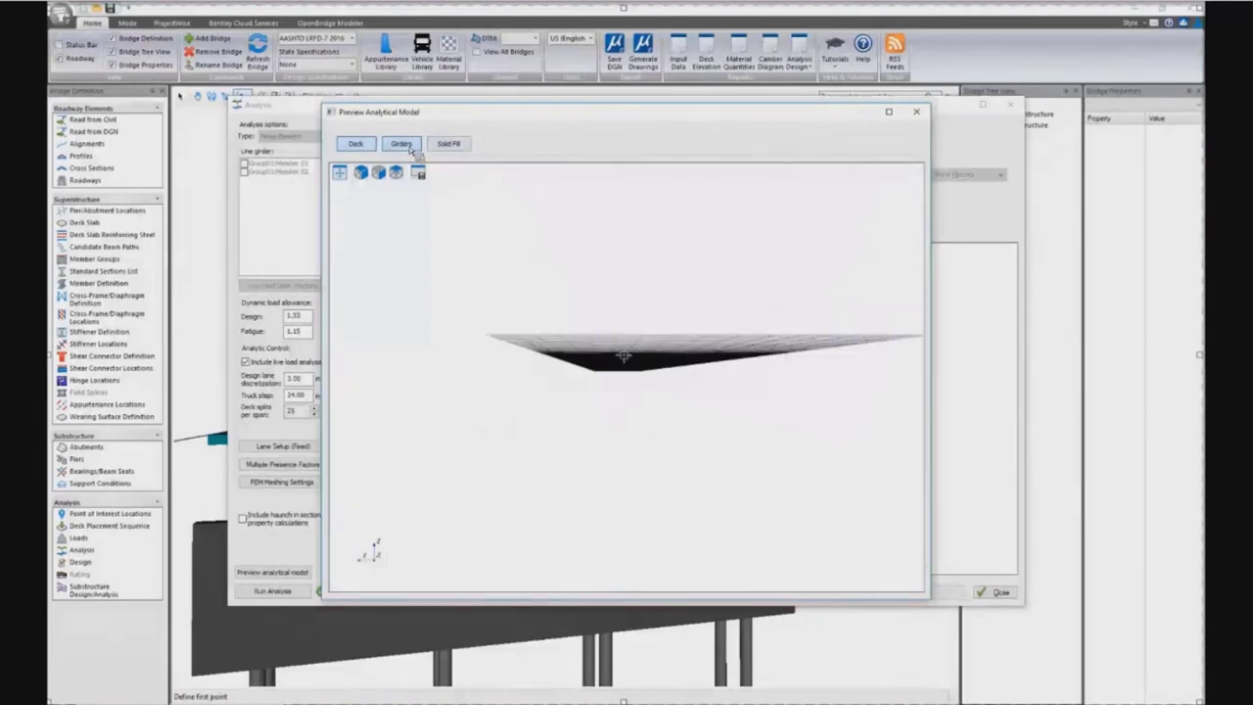
pyautogui.click(412, 145)
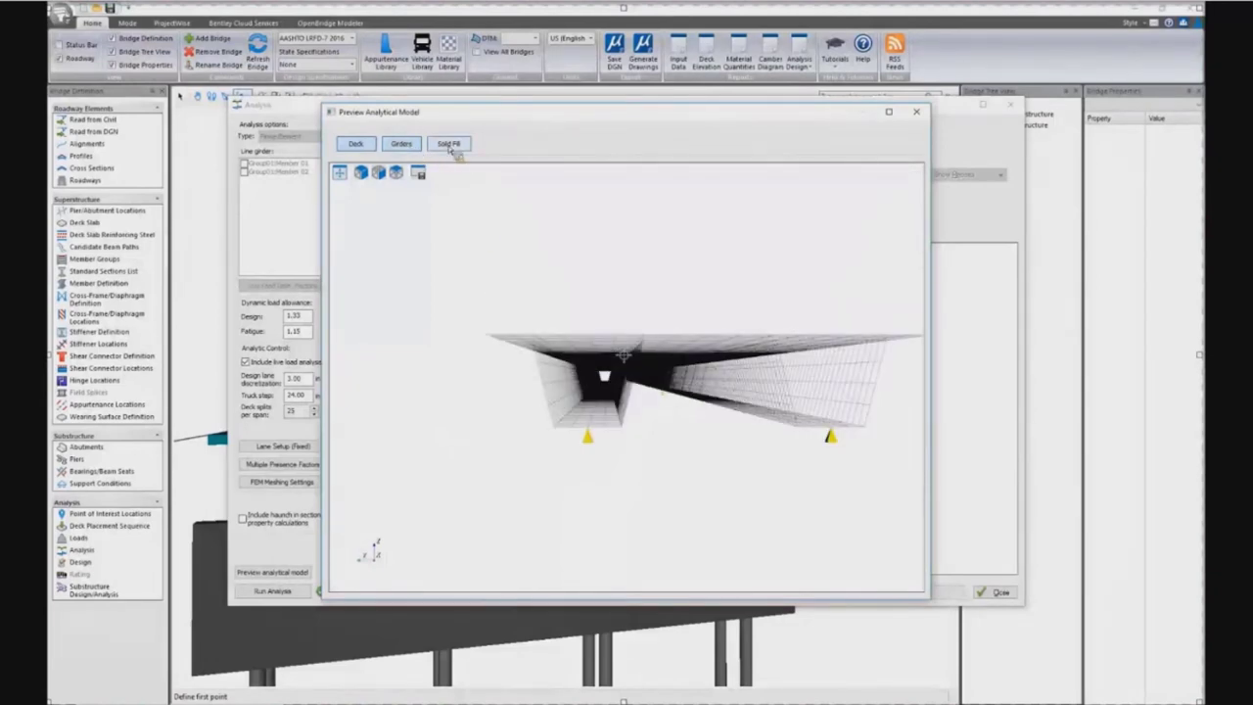
pyautogui.click(449, 144)
pyautogui.moveTo(676, 318); pyautogui.dragTo(709, 299, button='middle')
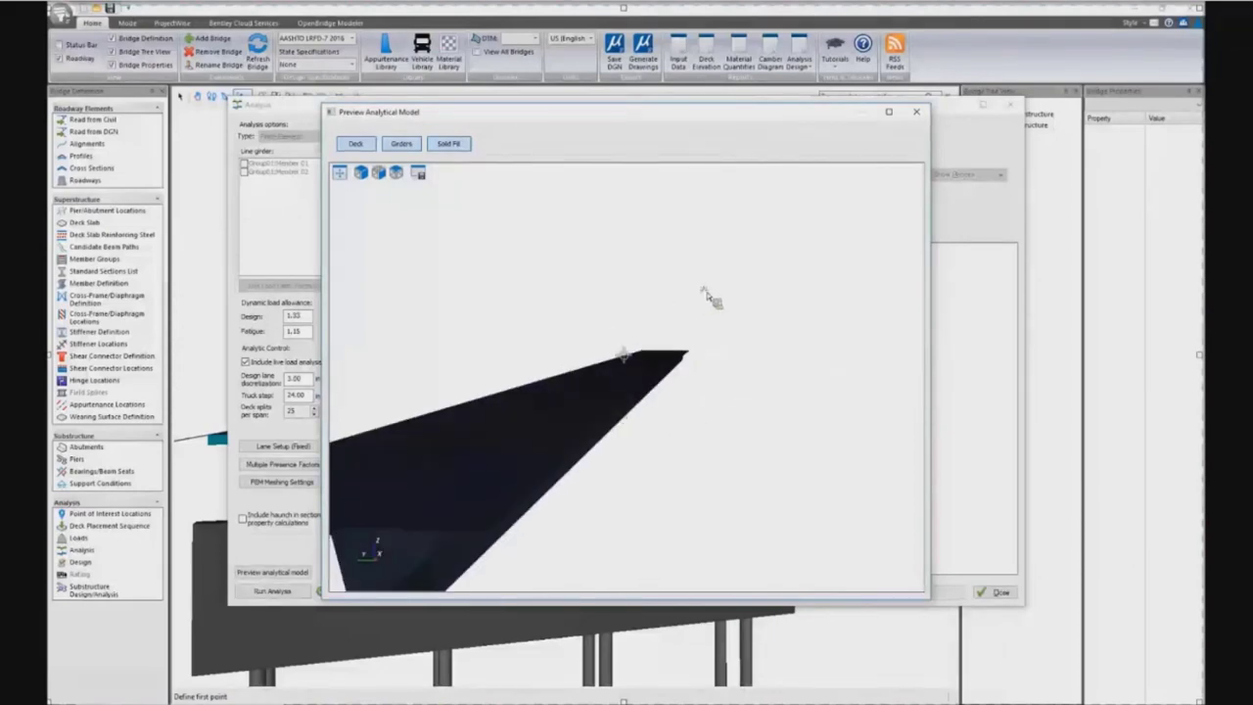
pyautogui.click(457, 145)
pyautogui.moveTo(613, 311); pyautogui.dragTo(615, 321, button='middle')
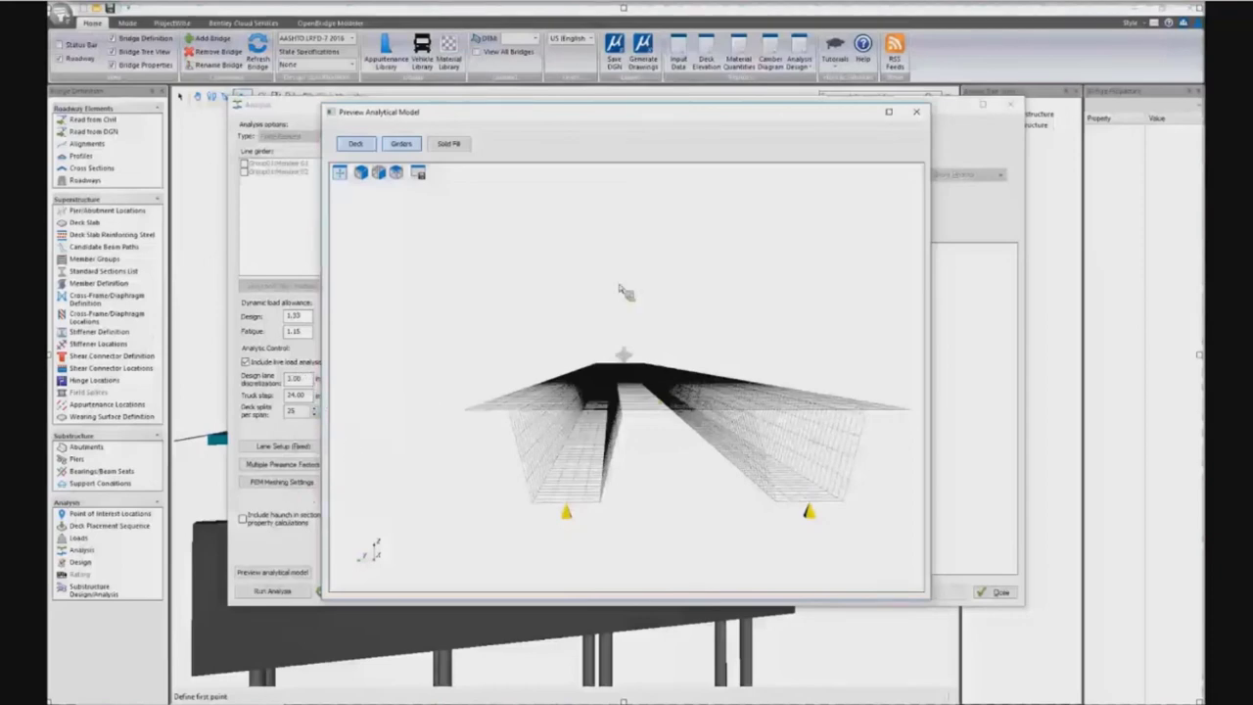
pyautogui.click(916, 111)
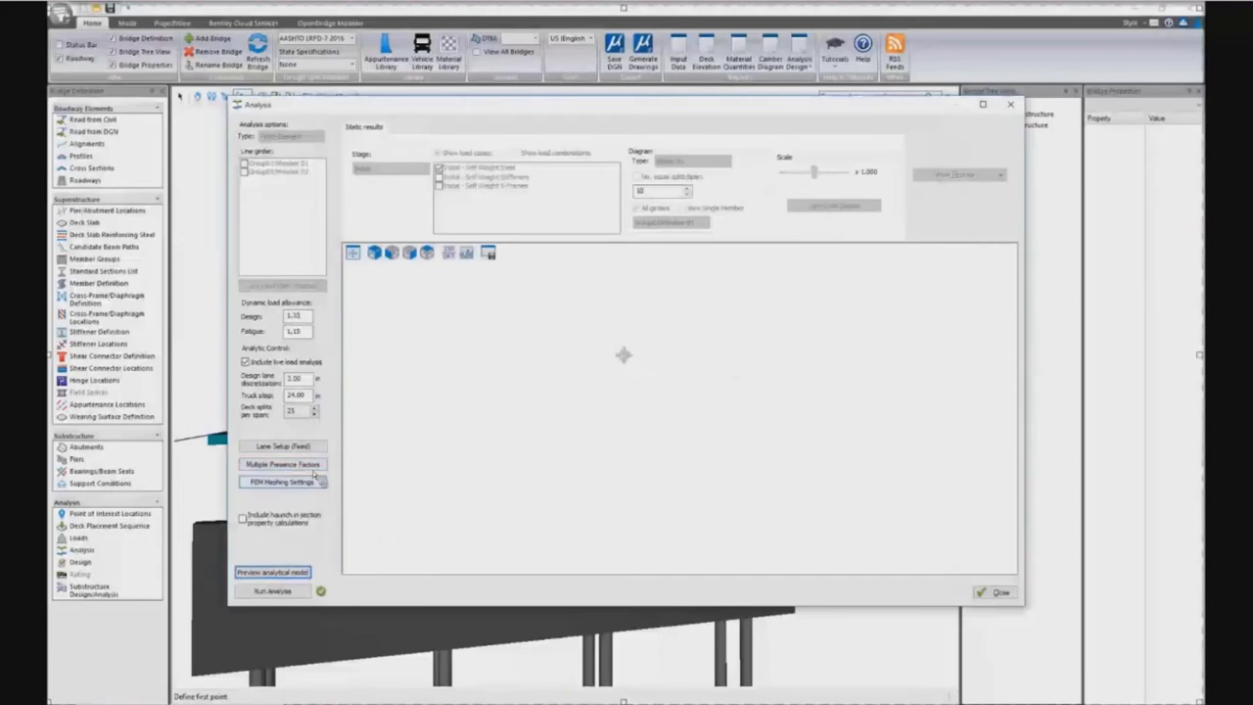
# Step: Review the FEM meshing settings for the deck and girder webs, and leave the analysis setup without running the analysis
pyautogui.click(313, 479)
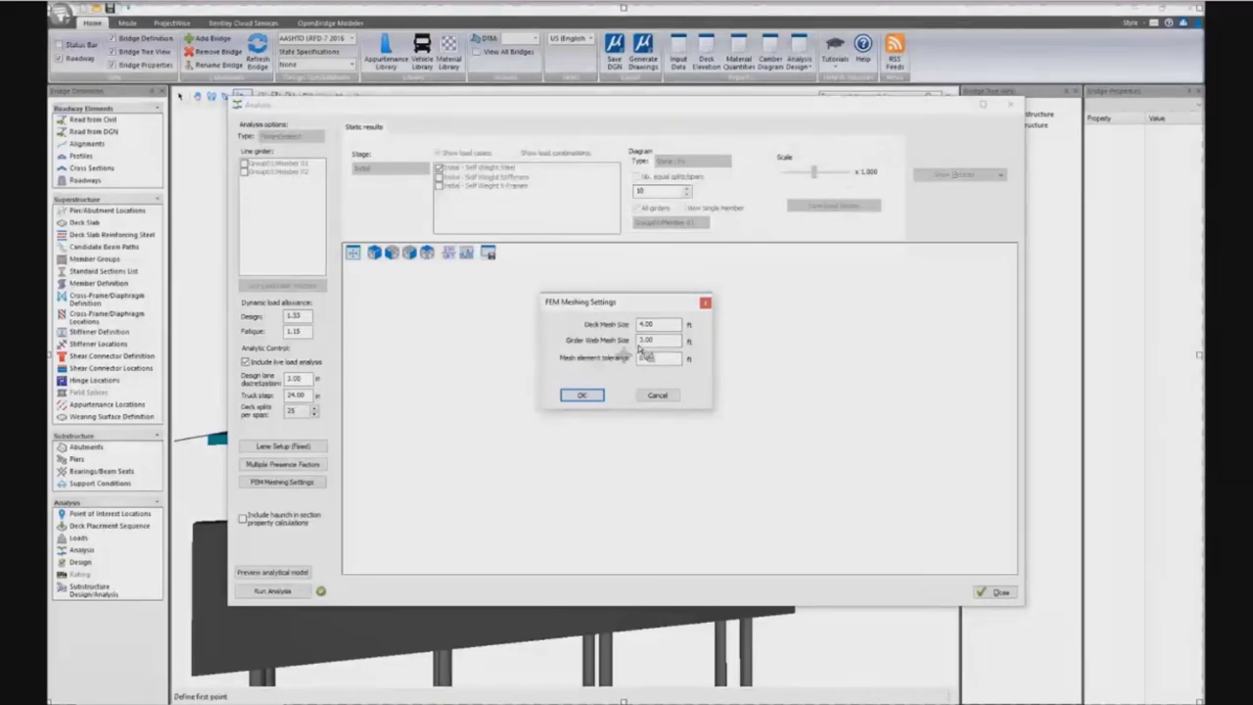
pyautogui.click(672, 401)
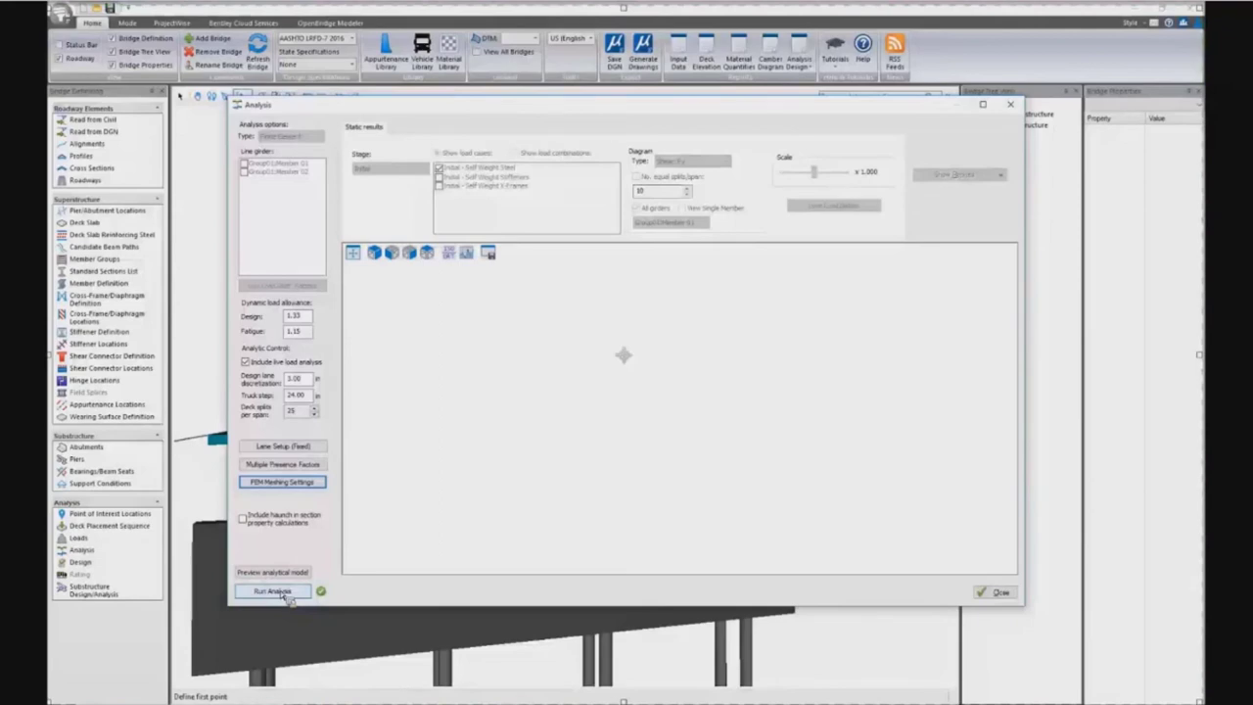
pyautogui.click(1001, 594)
pyautogui.click(715, 385)
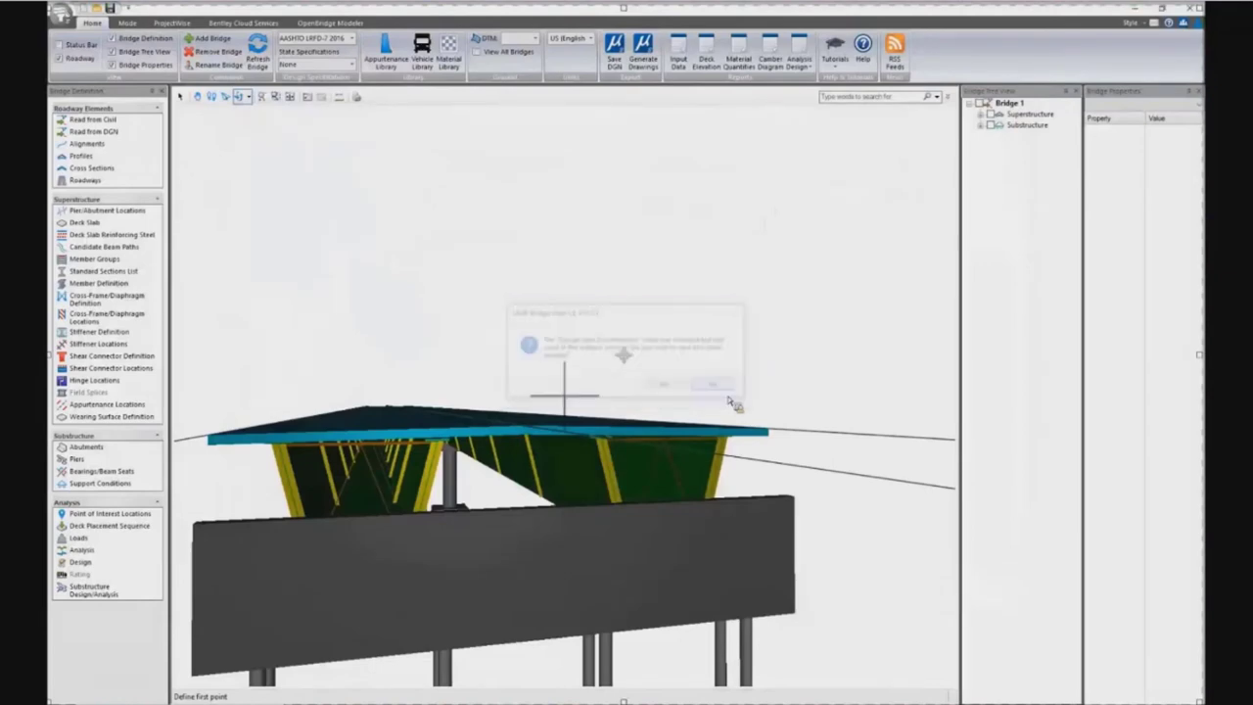
pyautogui.click(595, 453)
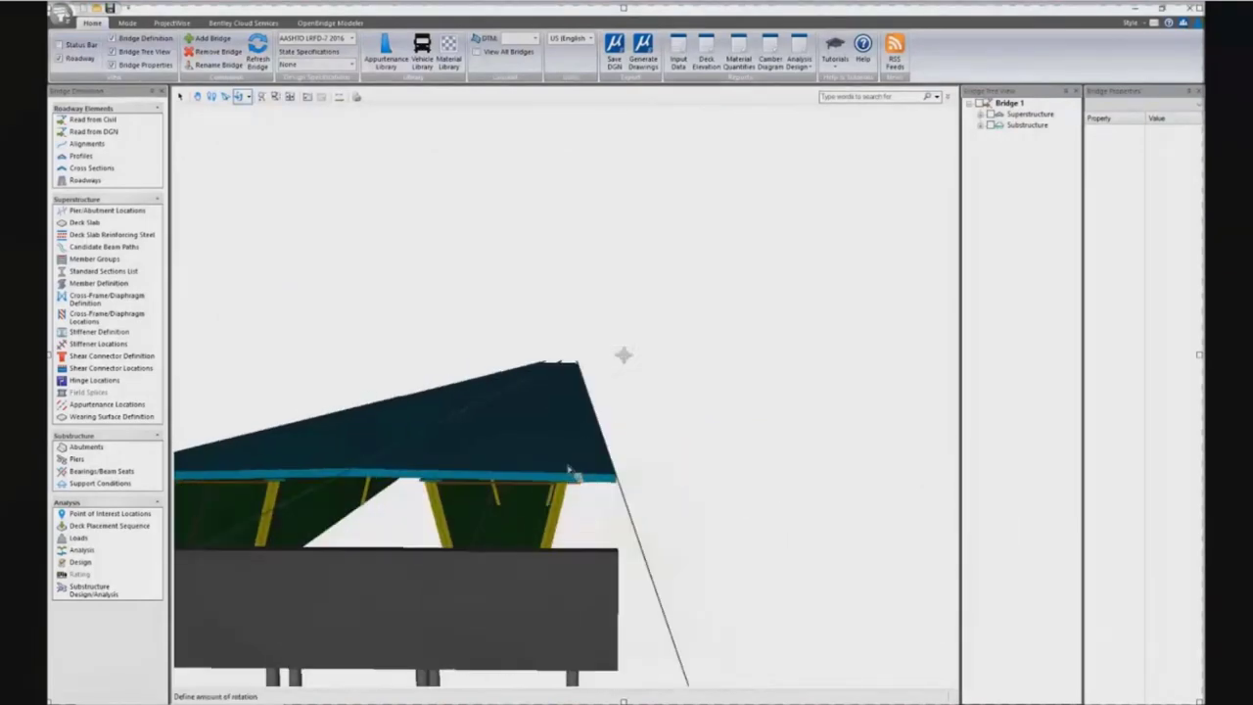
pyautogui.click(604, 455)
pyautogui.click(592, 442)
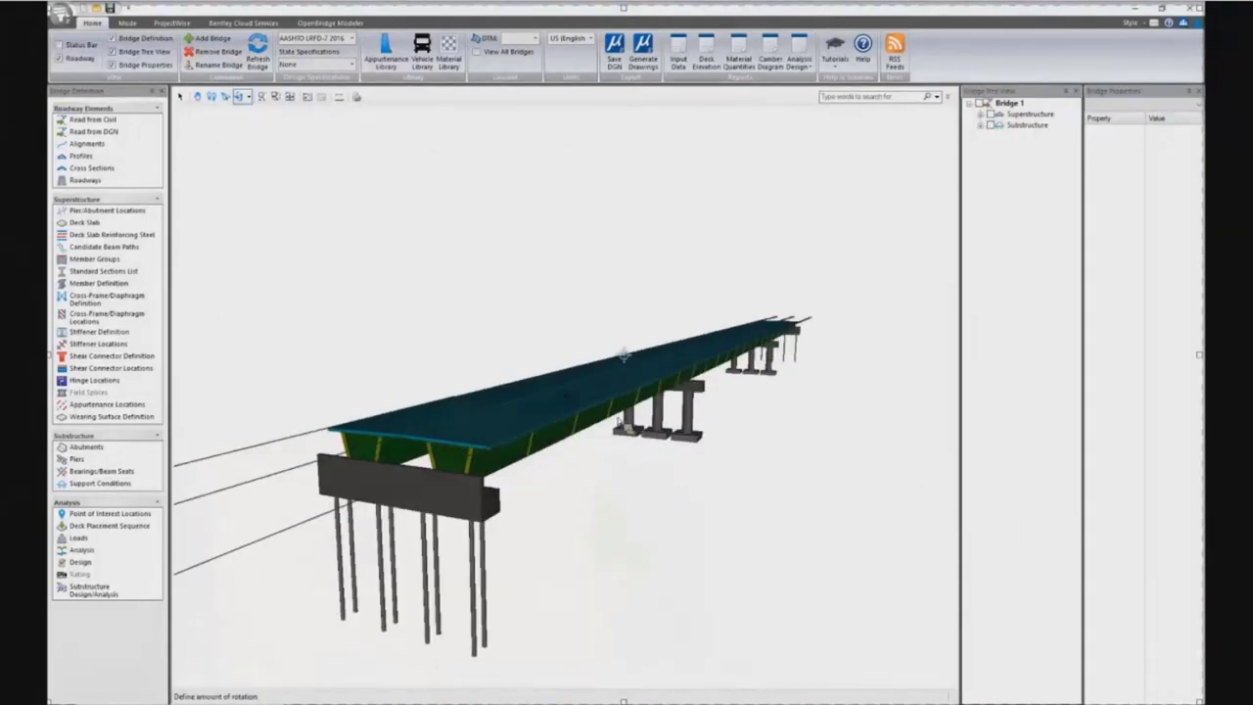
pyautogui.click(500, 472)
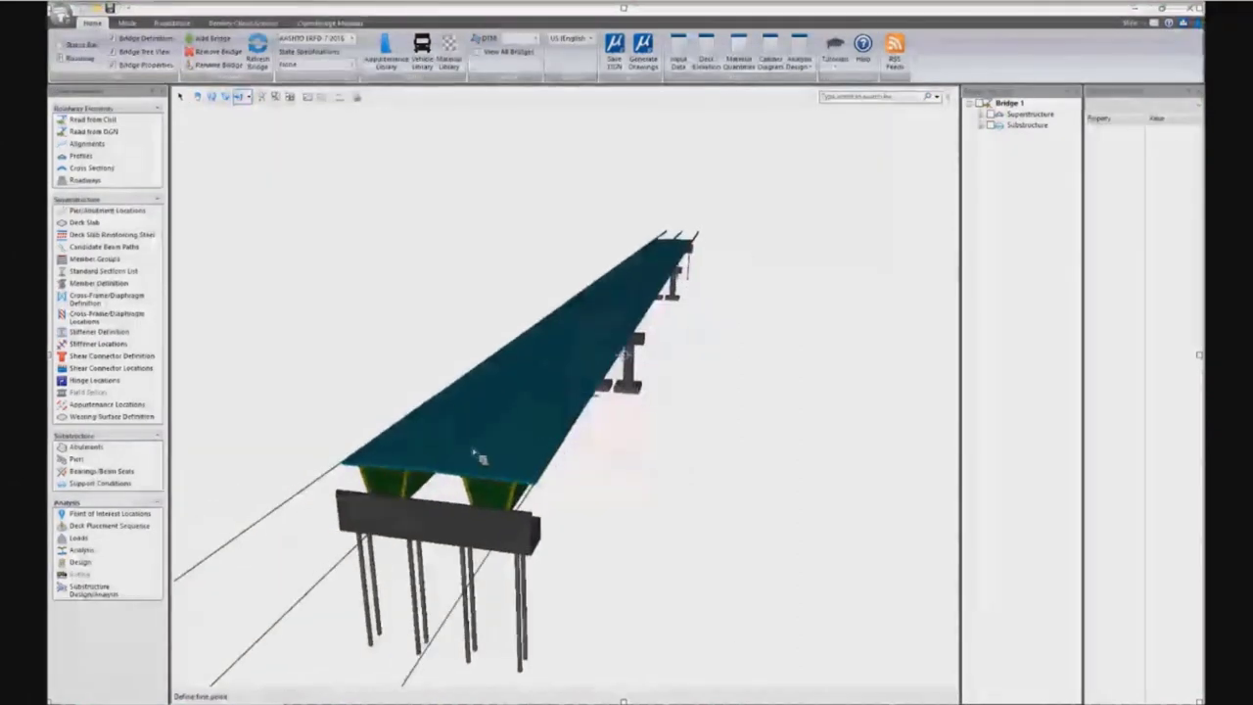
pyautogui.click(498, 440)
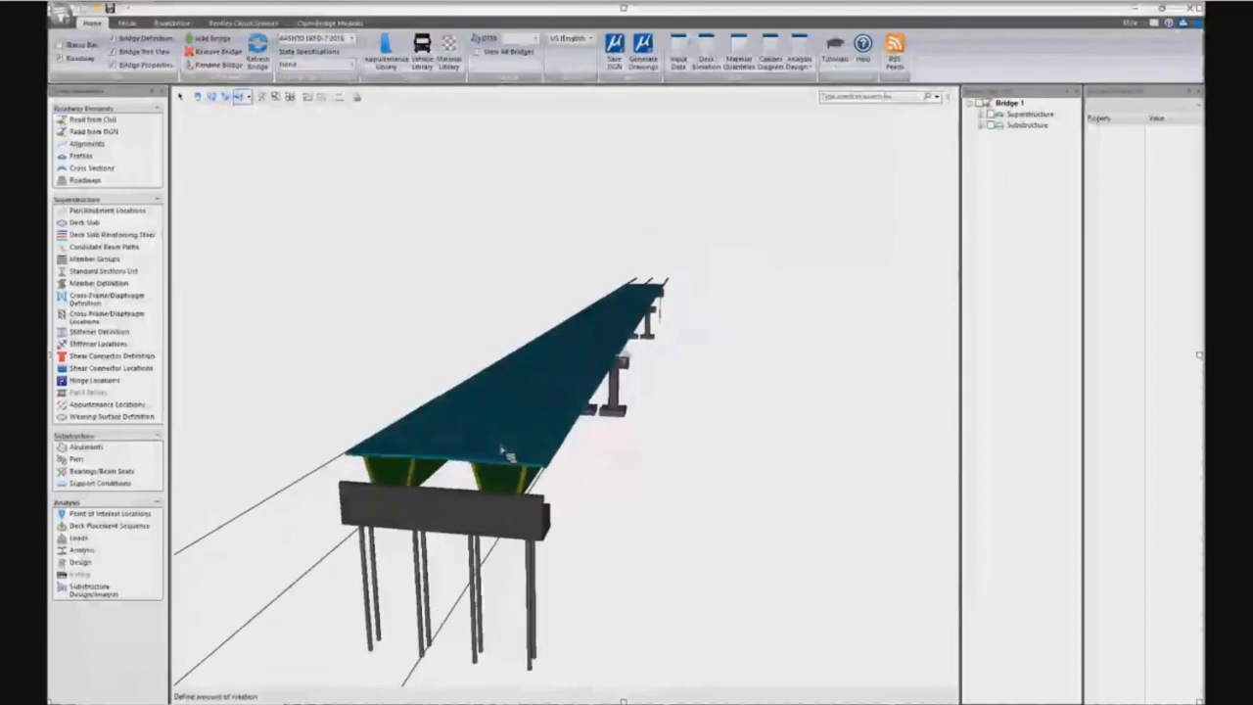
pyautogui.click(516, 466)
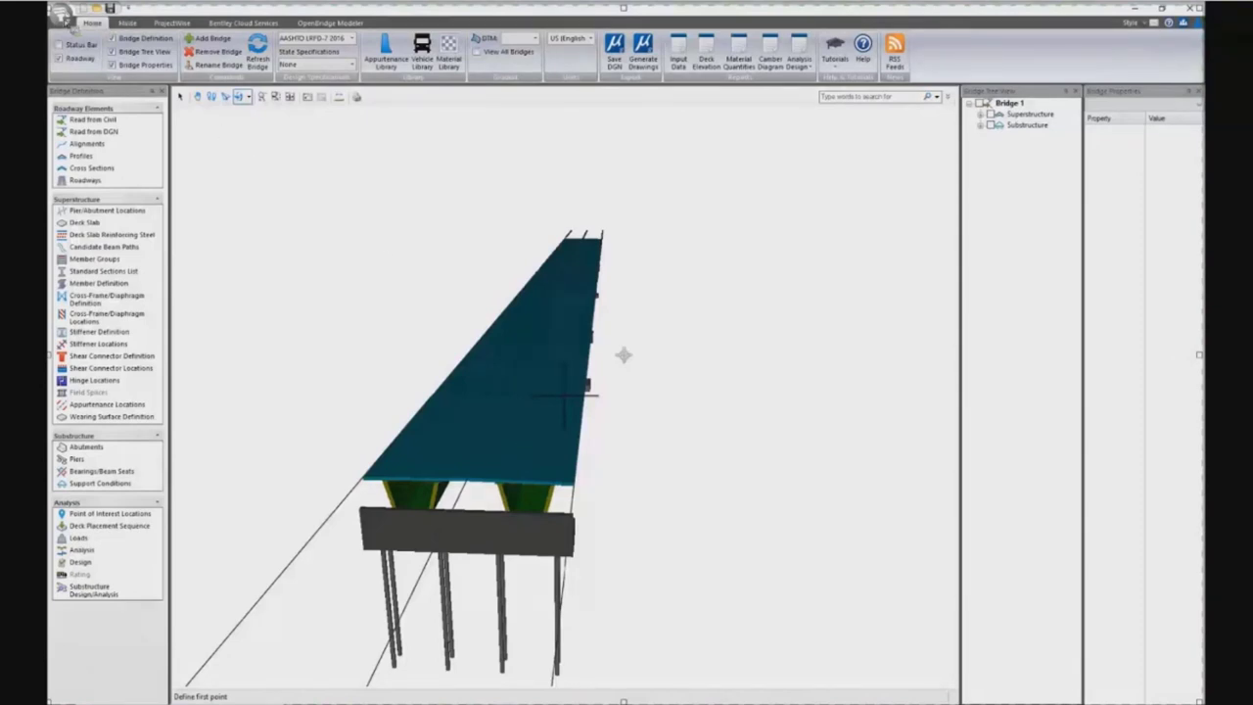
# Step: Open the recent Steel Box Sample file, discarding changes to the current bridge and skipping the CONNECT project association
pyautogui.click(60, 13)
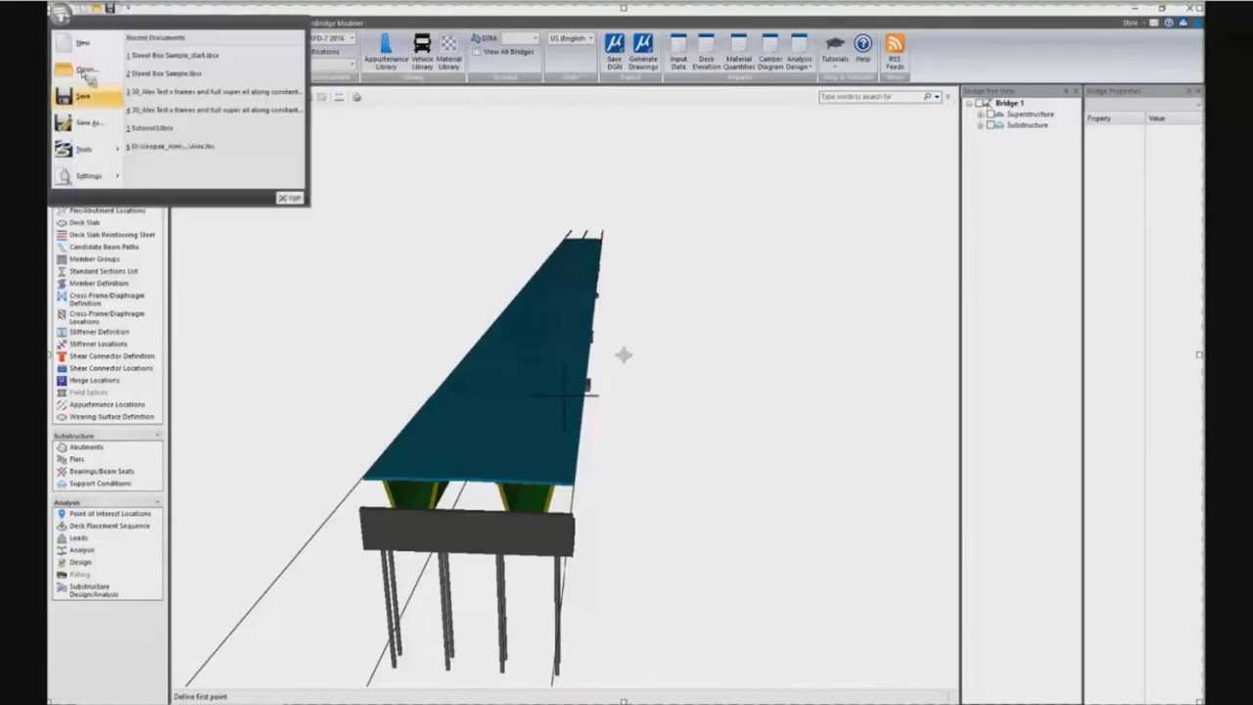
pyautogui.moveTo(88, 76)
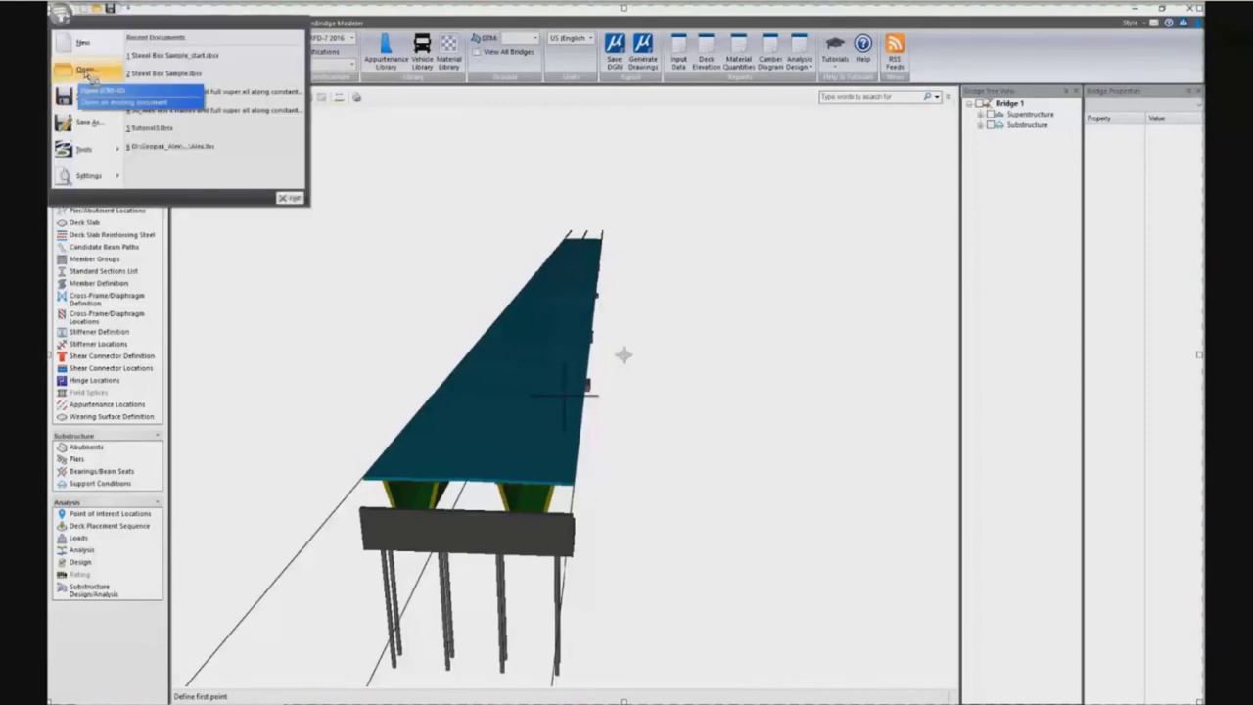
pyautogui.click(182, 74)
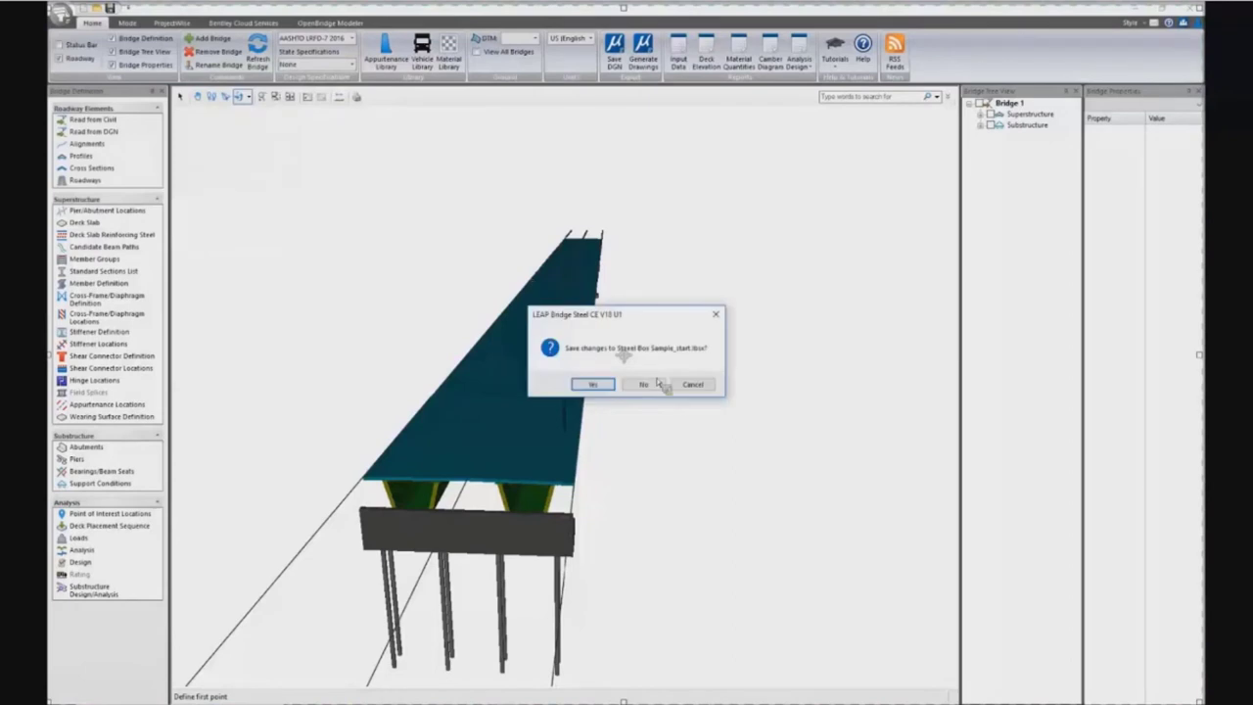
pyautogui.click(659, 385)
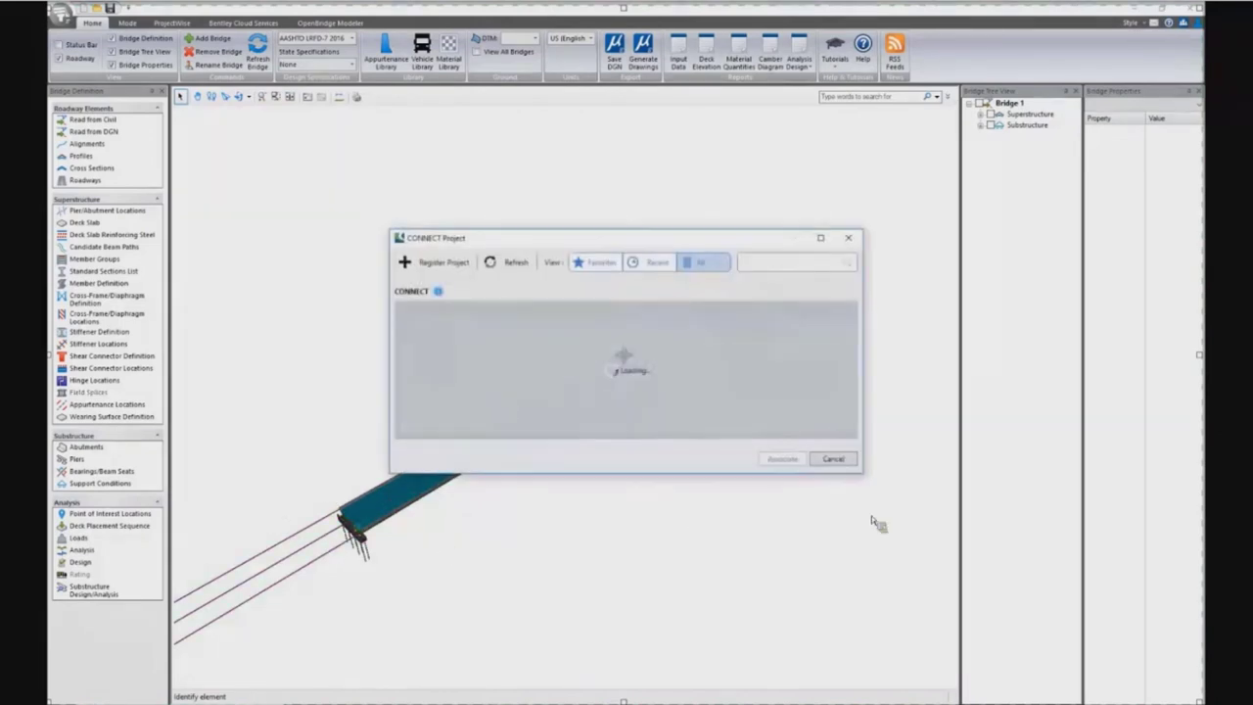
pyautogui.click(835, 460)
# Step: Open the analysis results and display the girders' Dy displacement for Stage 01
pyautogui.click(86, 551)
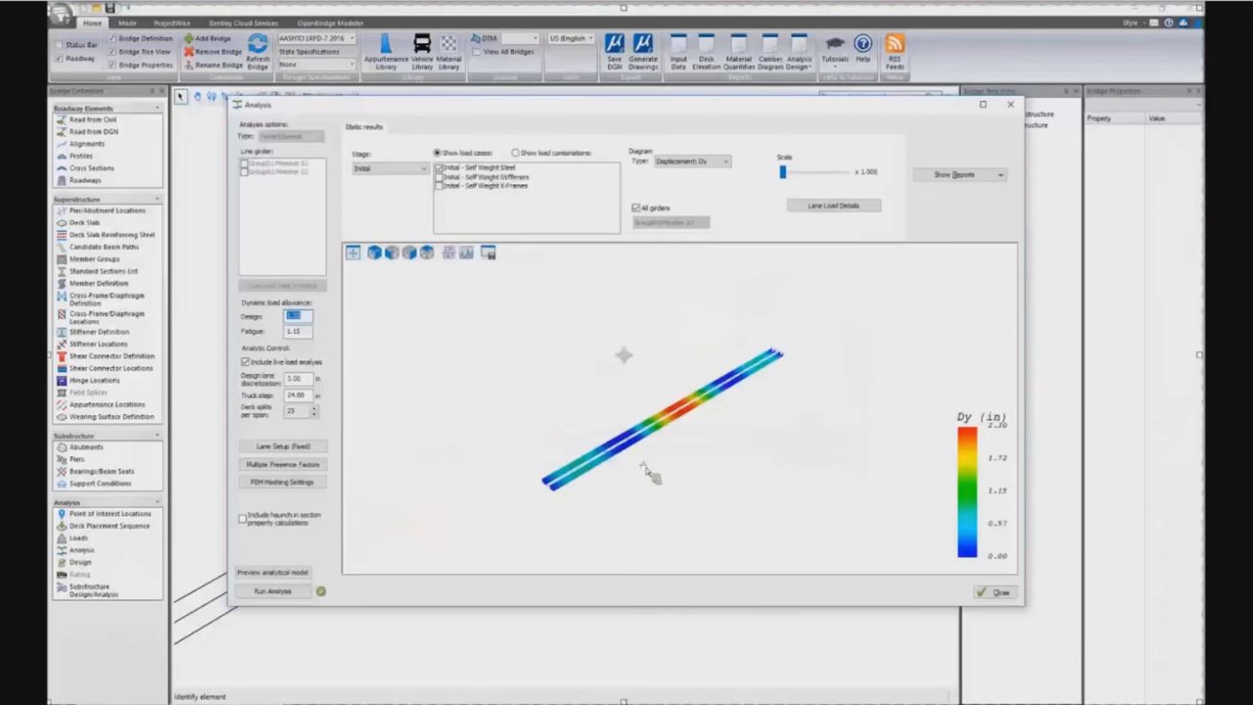
pyautogui.moveTo(643, 470); pyautogui.dragTo(620, 356, button='middle')
pyautogui.click(399, 168)
pyautogui.click(386, 193)
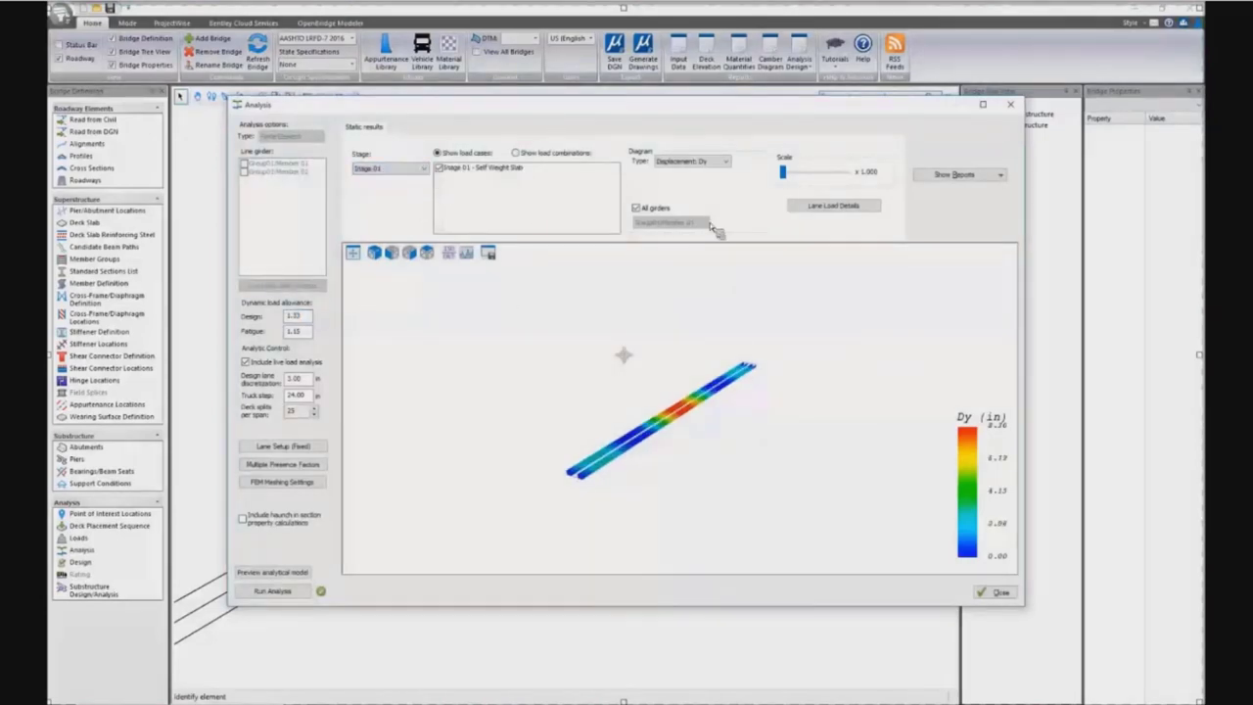
# Step: Plot the Mz moment diagram for the Stage 01 slab self weight and inspect it along all girders
pyautogui.click(716, 161)
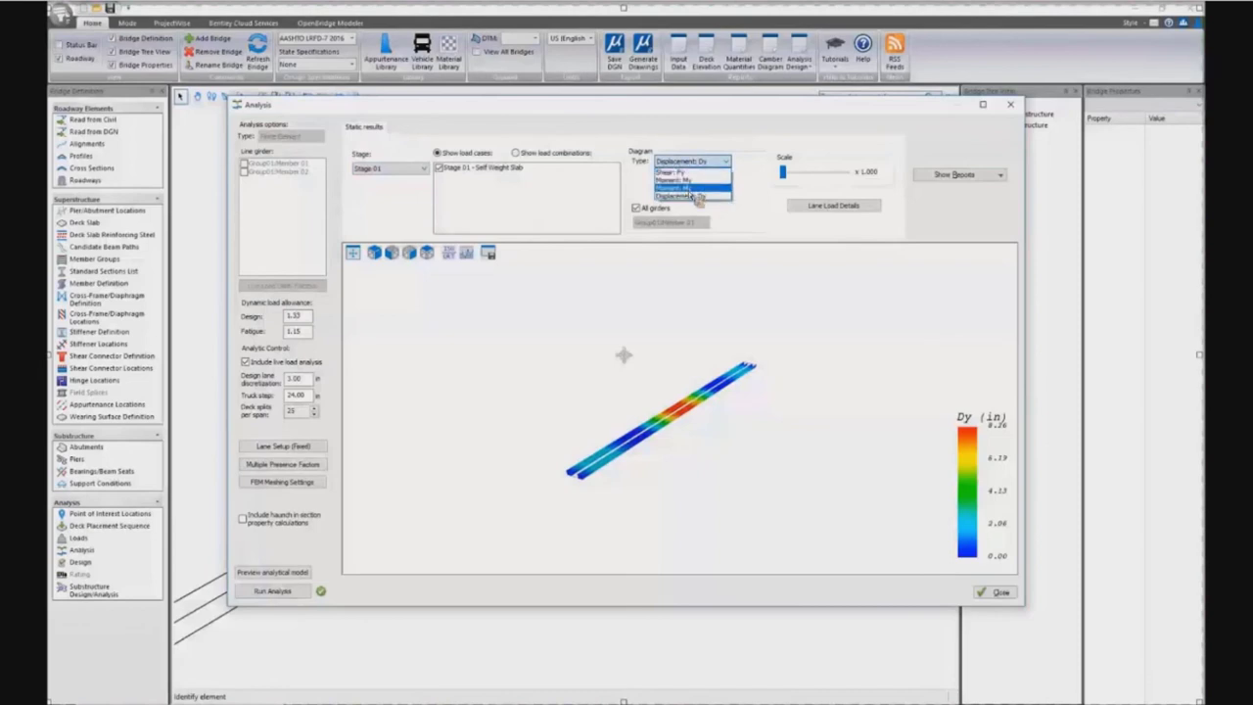
pyautogui.click(693, 189)
pyautogui.moveTo(733, 419); pyautogui.dragTo(676, 391)
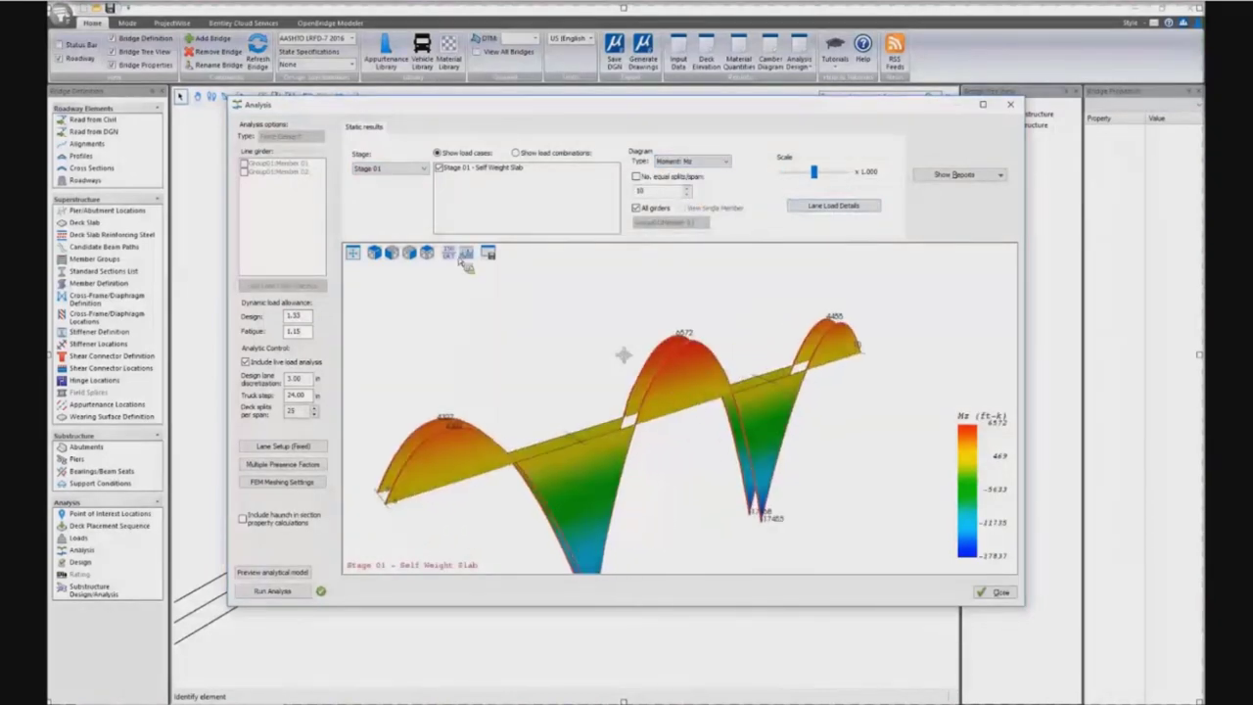
pyautogui.click(411, 257)
pyautogui.moveTo(685, 427); pyautogui.dragTo(519, 528)
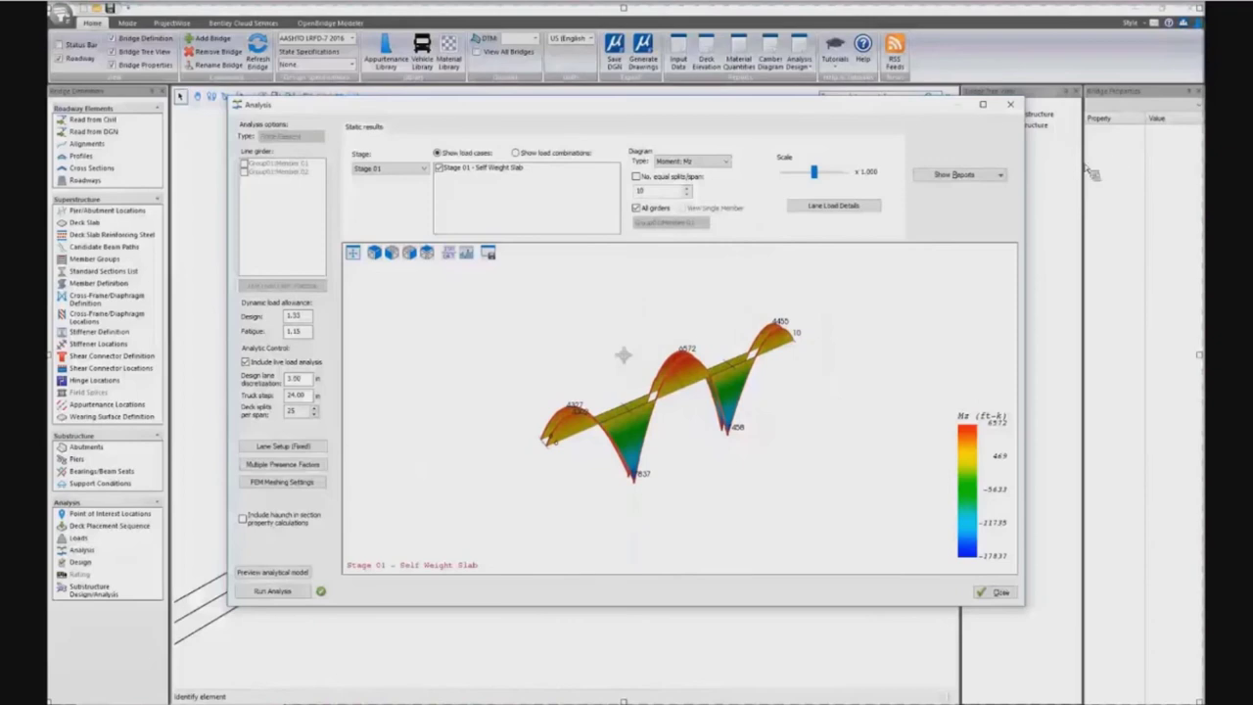
# Step: Review the available analysis report types, including the response spectrum analysis reports, and close the analysis results
pyautogui.click(999, 175)
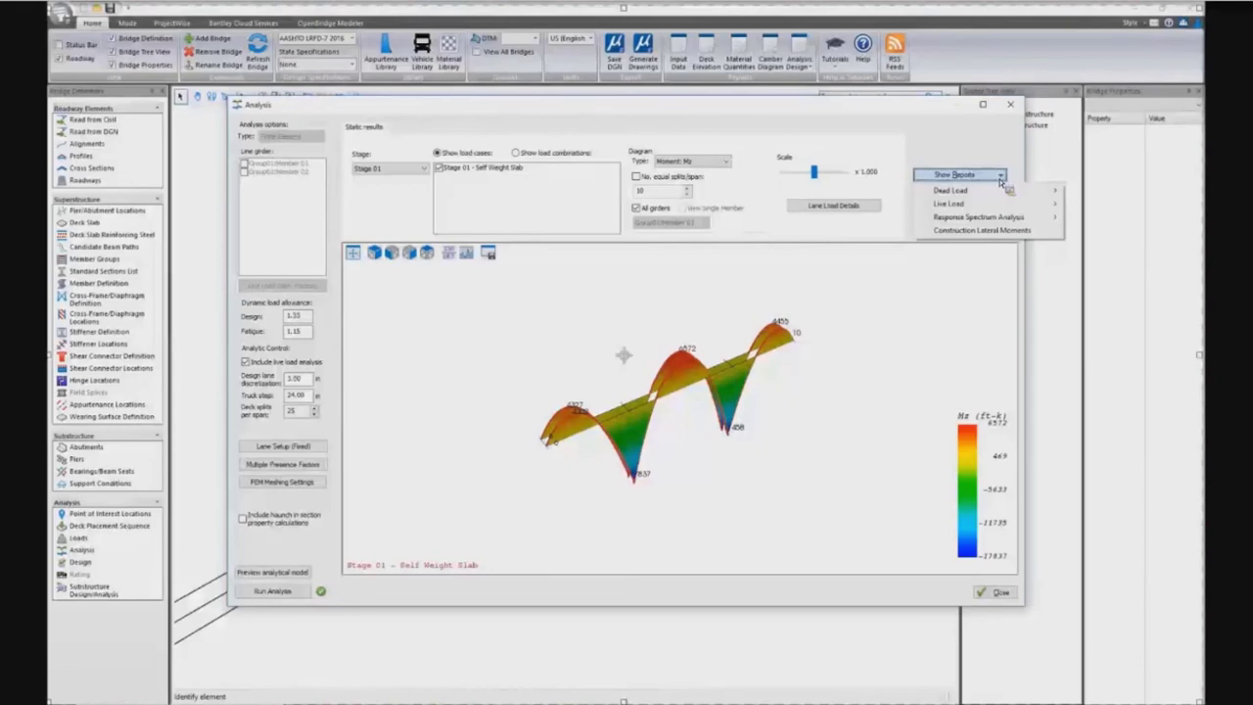
pyautogui.moveTo(1001, 219)
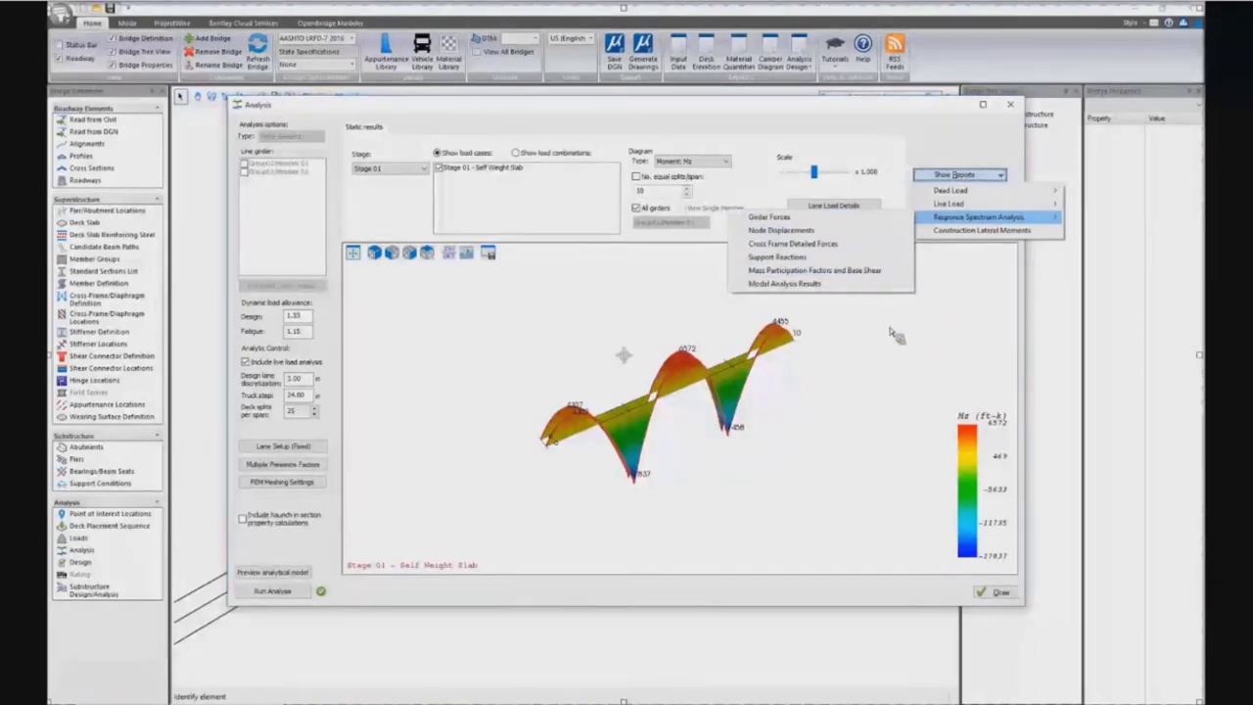
pyautogui.click(917, 372)
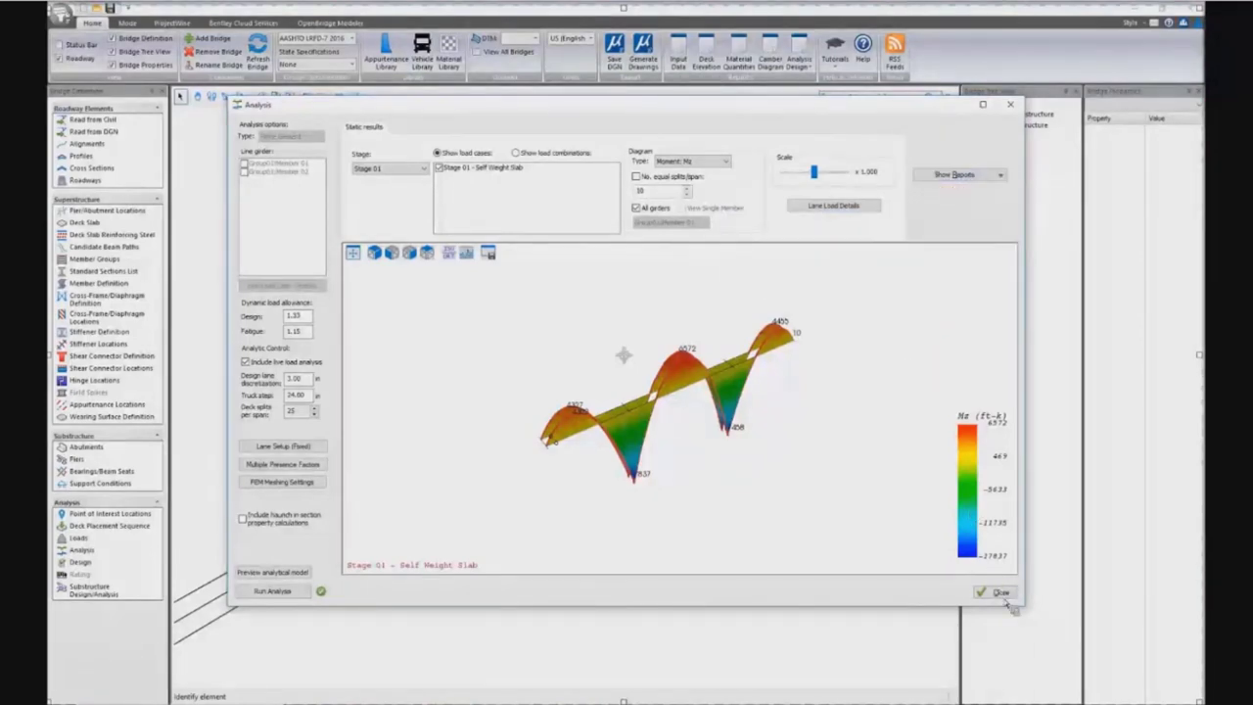
pyautogui.click(999, 593)
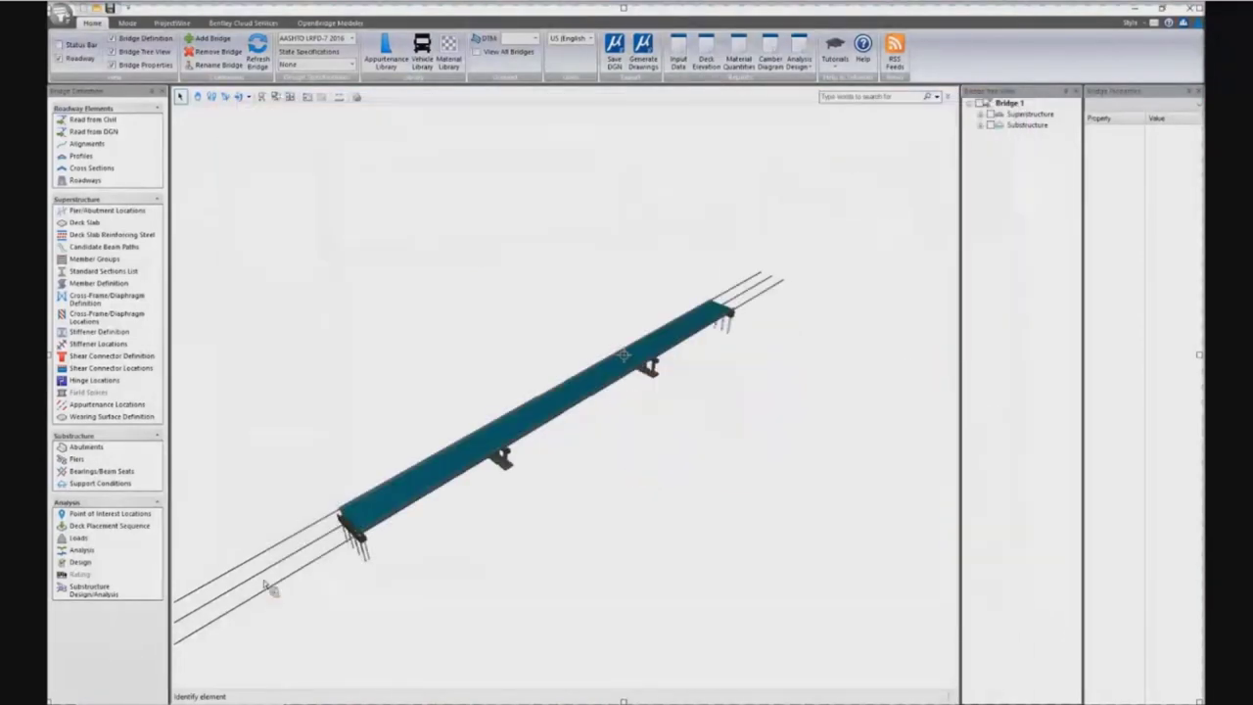
# Step: Open the bridge's design check and reporting options, and leave them
pyautogui.click(81, 563)
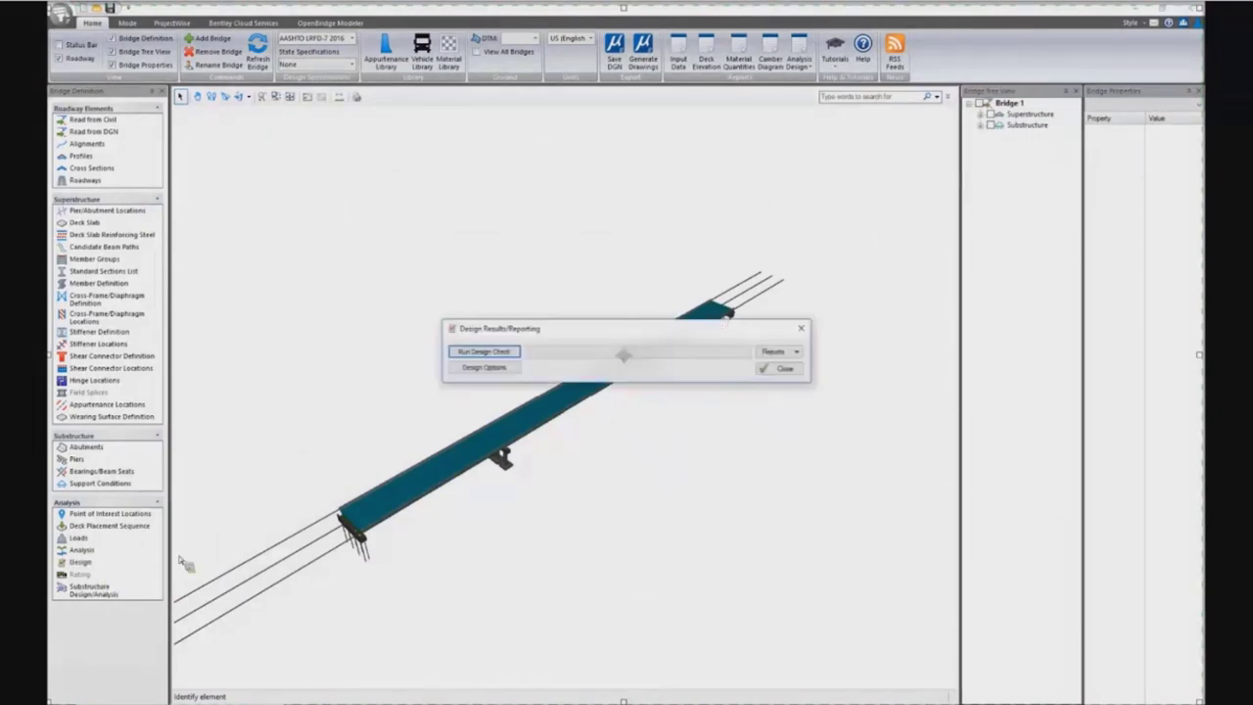
pyautogui.click(513, 351)
pyautogui.press('Escape')
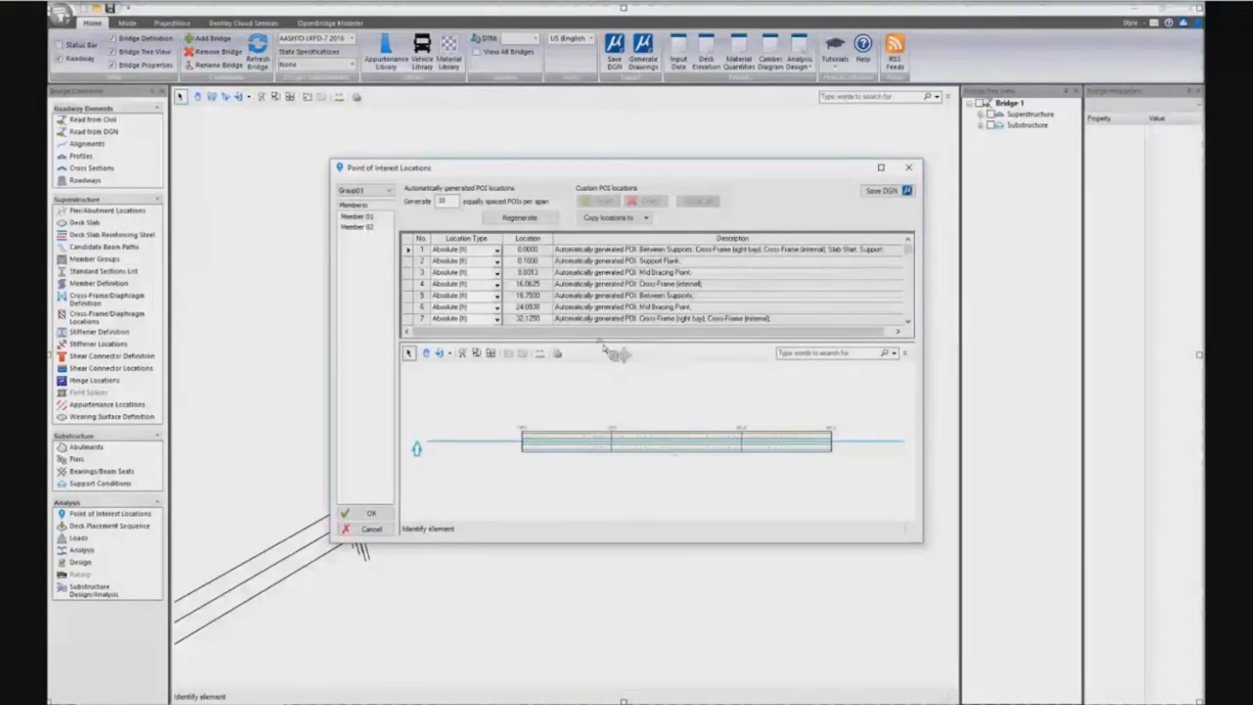
# Step: Examine the automatically generated point of interest locations for both Group01 girder members, and close the list
pyautogui.moveTo(607, 342); pyautogui.dragTo(605, 480)
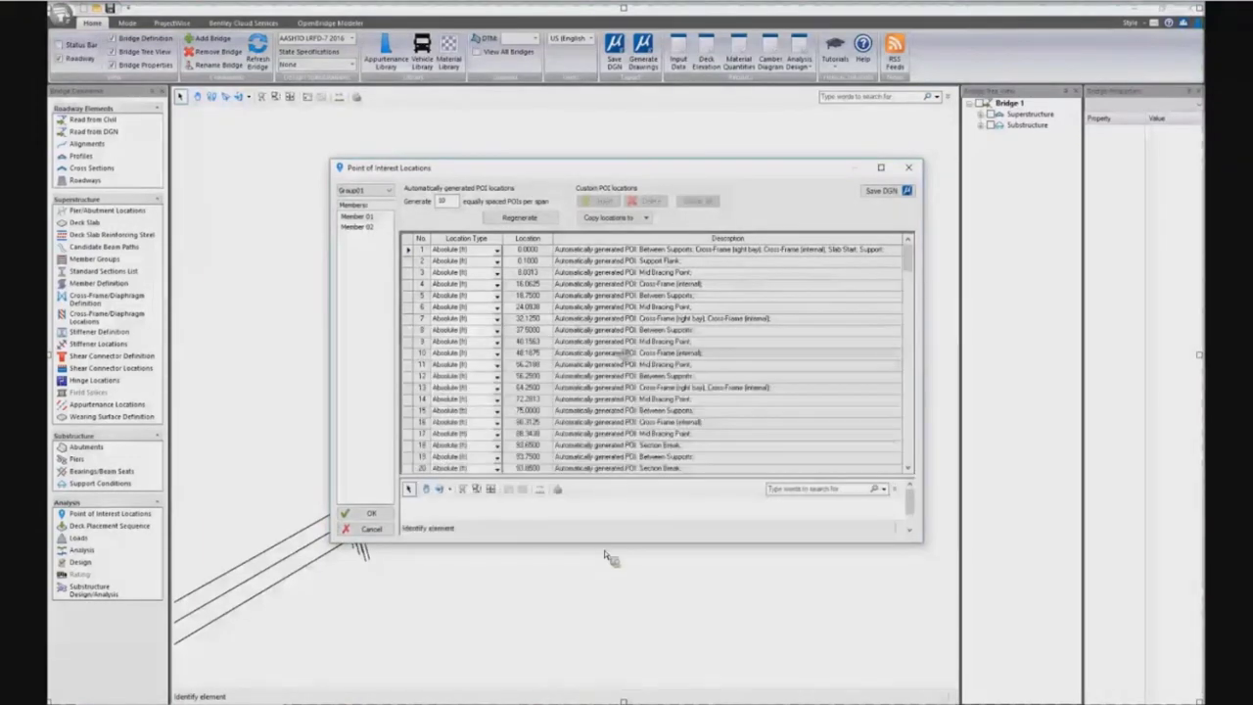
pyautogui.moveTo(604, 607)
pyautogui.mouseDown()
pyautogui.moveTo(601, 637)
pyautogui.moveTo(611, 627)
pyautogui.mouseUp()
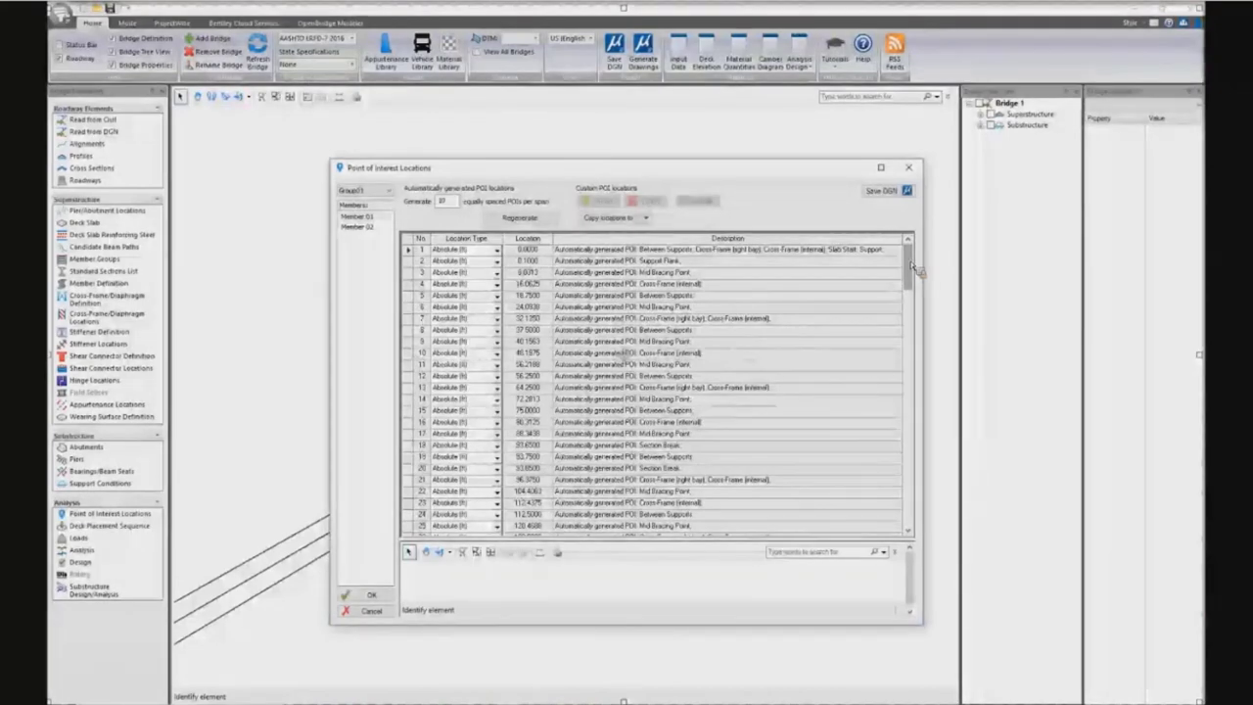
pyautogui.moveTo(917, 276); pyautogui.dragTo(924, 529)
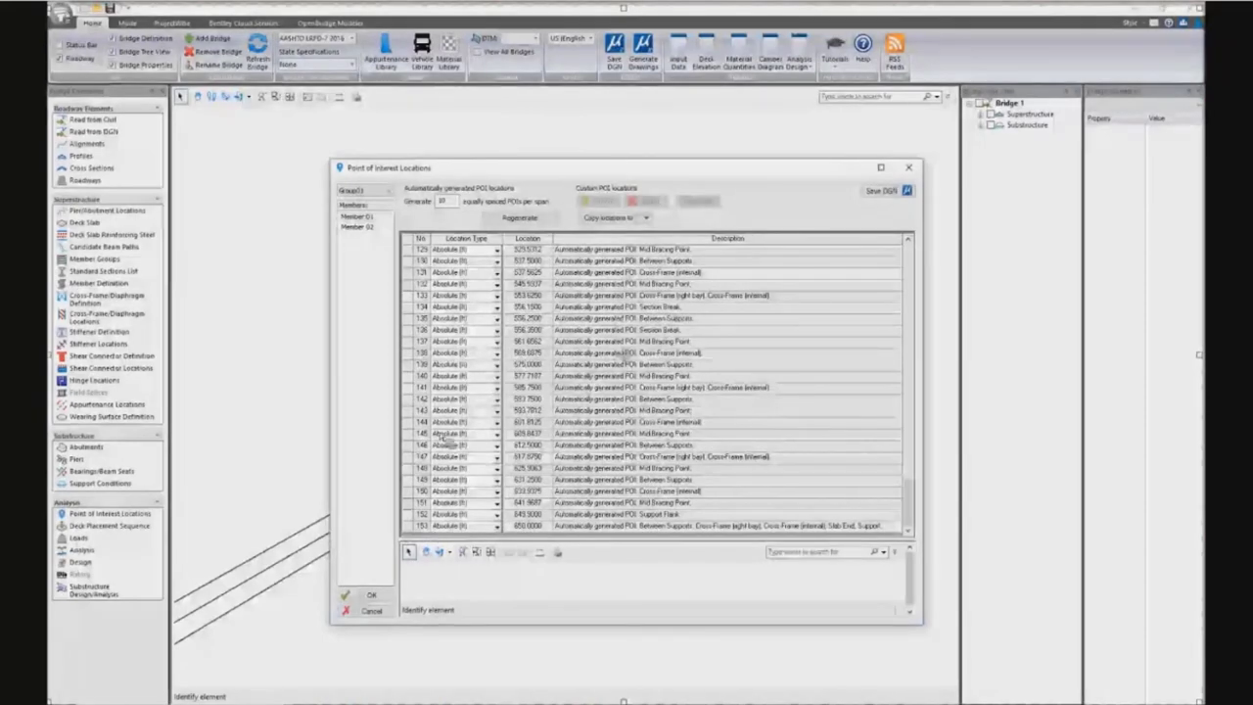
pyautogui.click(370, 227)
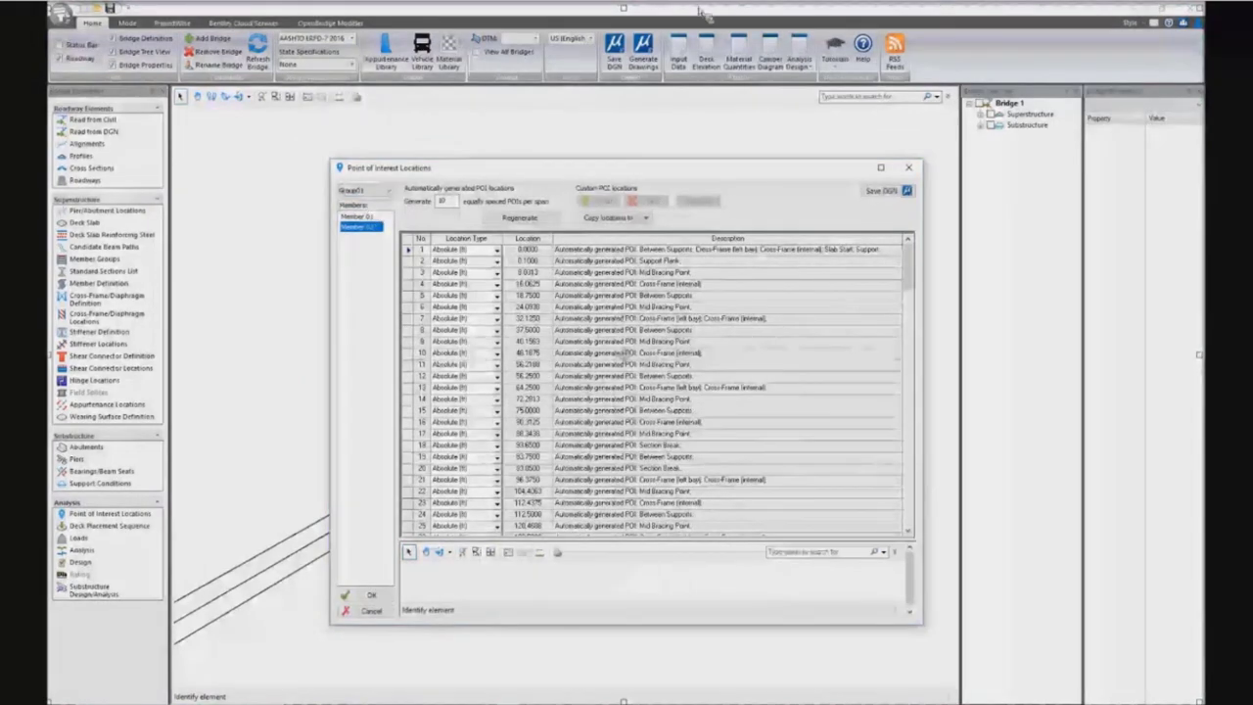
pyautogui.click(372, 595)
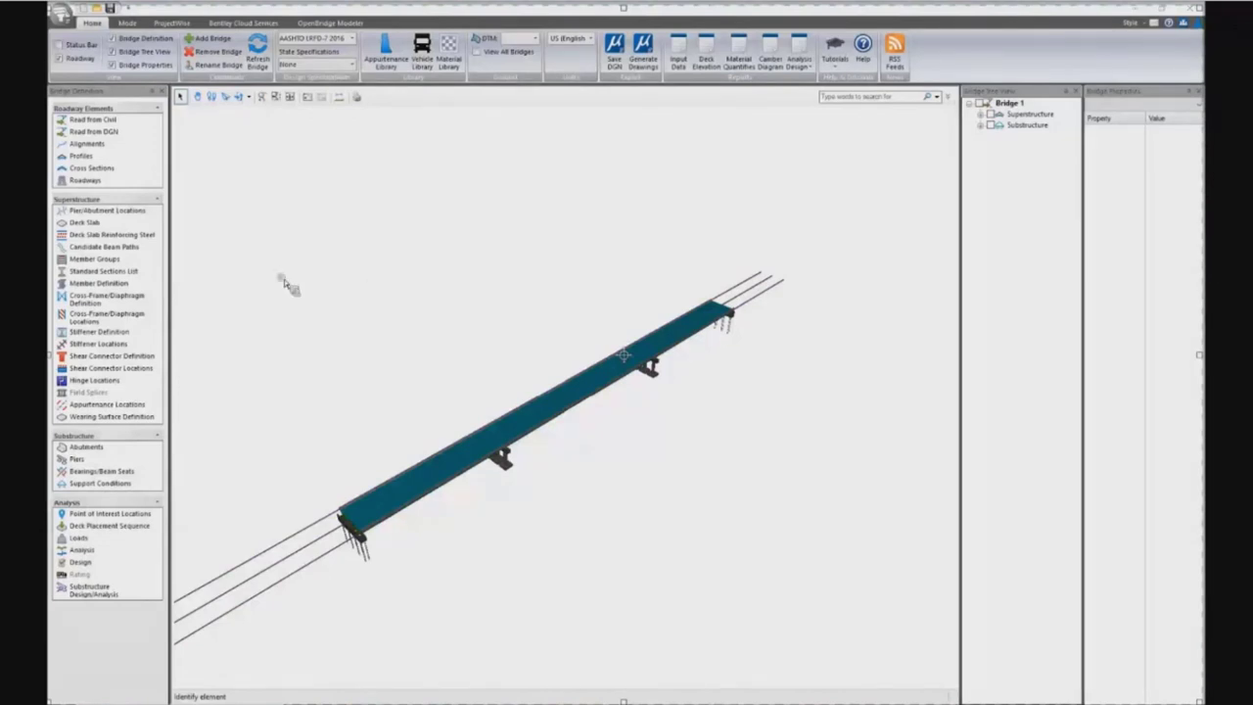
# Step: Switch to Adobe Acrobat, look through the box girder and I-girder cross-frame code check reports, and close the I-girder report
pyautogui.doubleClick(476, 78)
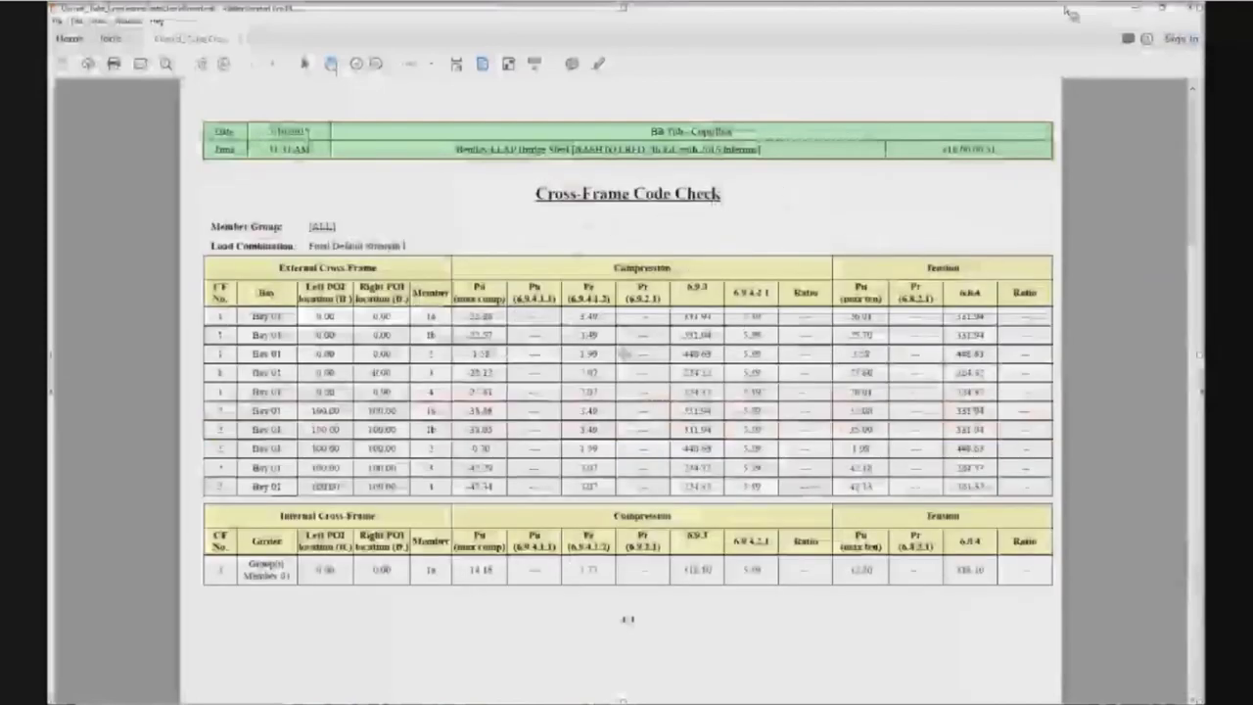
pyautogui.press('super+Down')
pyautogui.press('super+Down')
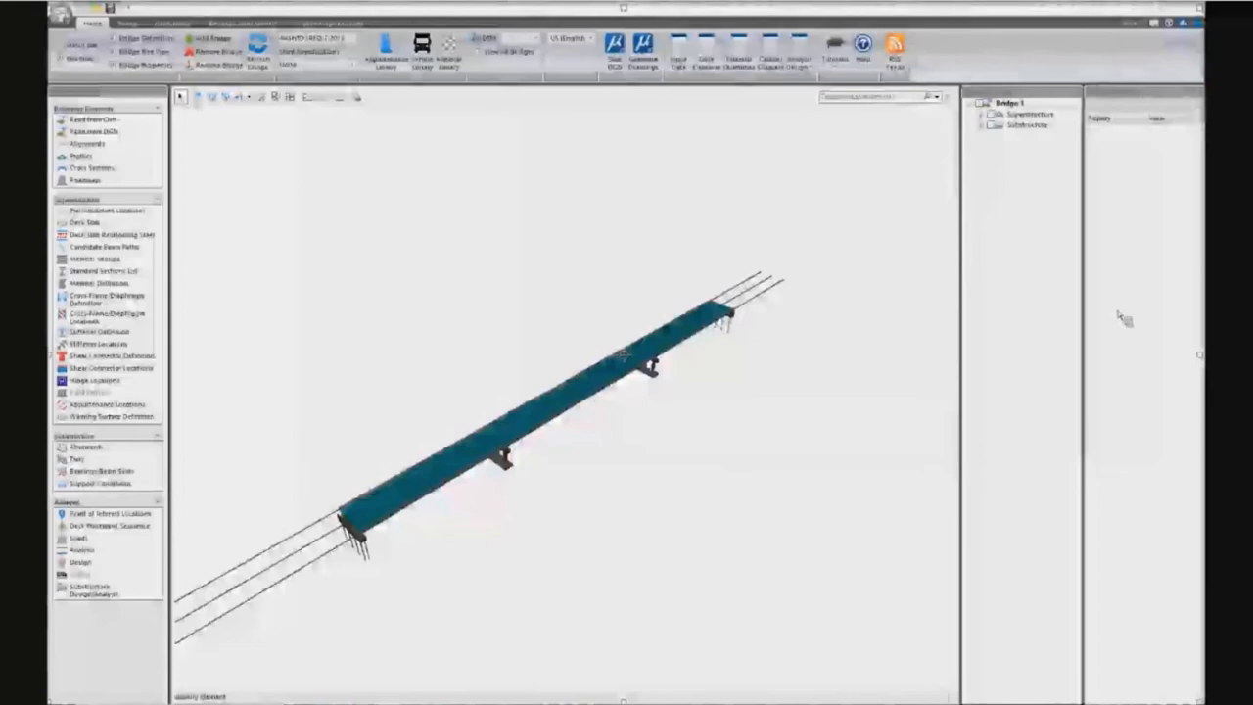
pyautogui.hotkey('alt', 'Tab')
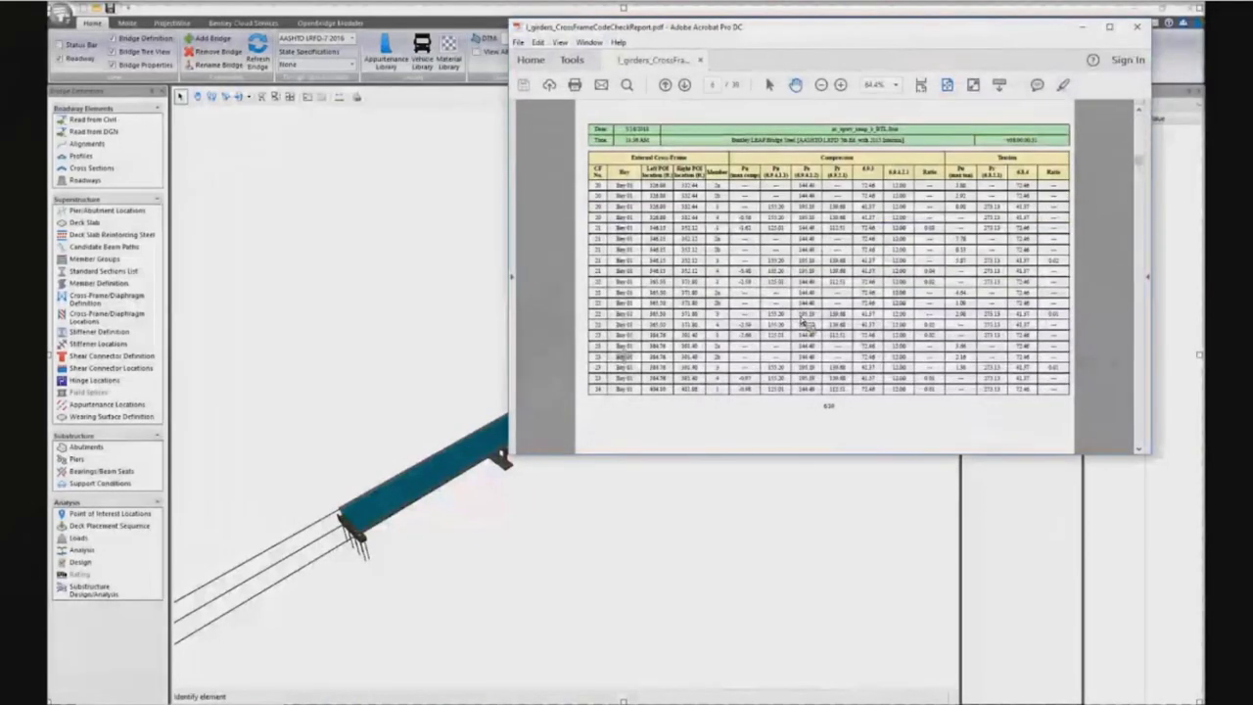
pyautogui.moveTo(1140, 169); pyautogui.dragTo(1141, 362)
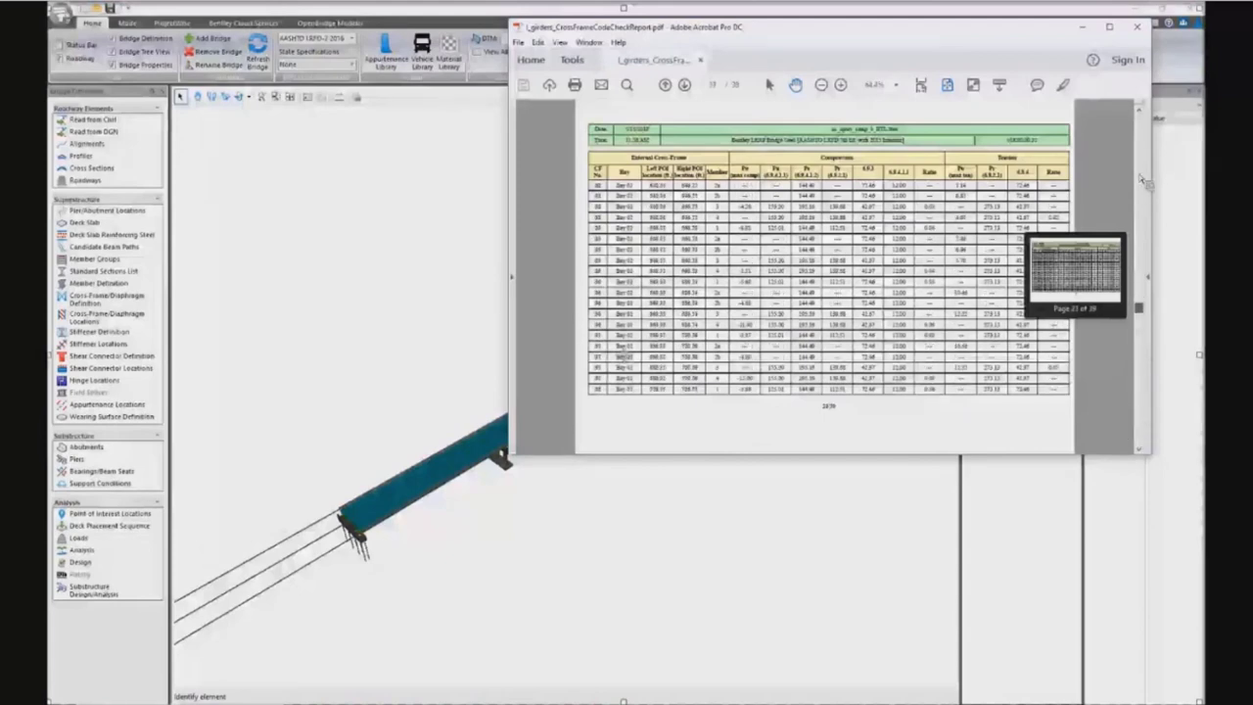
pyautogui.click(1137, 27)
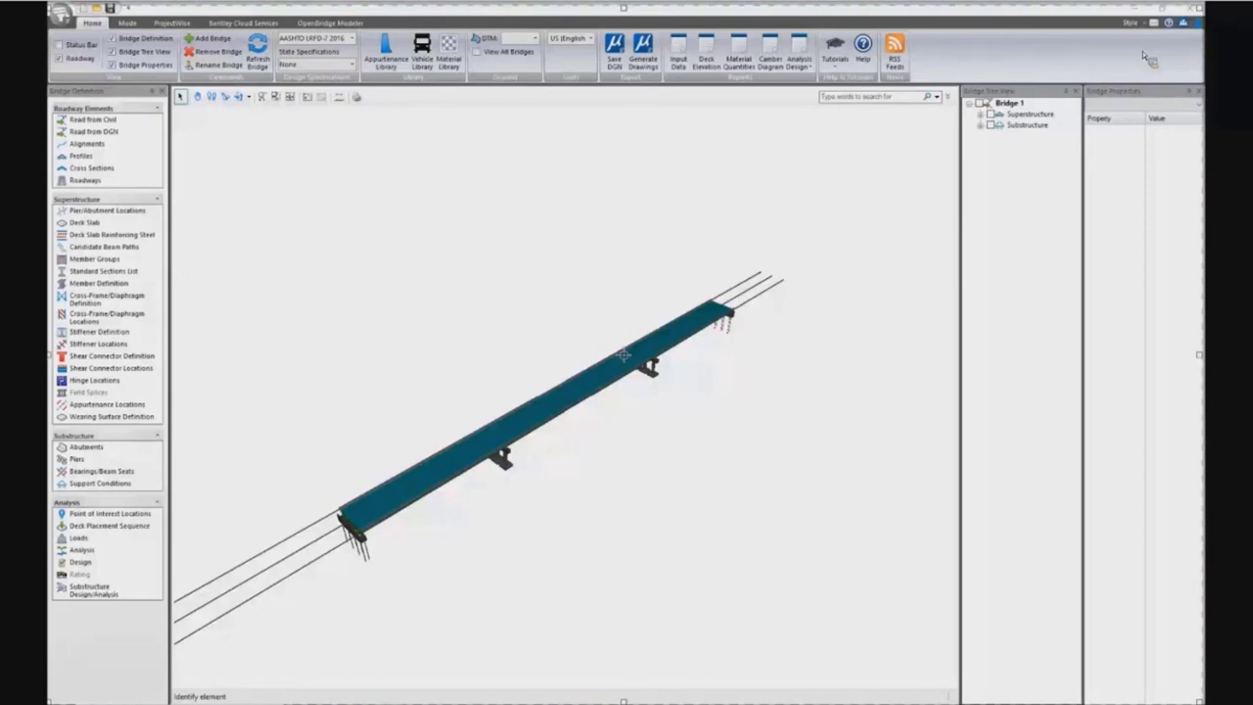
# Step: Examine the Steel Sample code checker report for Member 01 at 0.0000 ft, from shear resistance to cross section proportion limits
pyautogui.moveTo(821, 29); pyautogui.dragTo(585, 33)
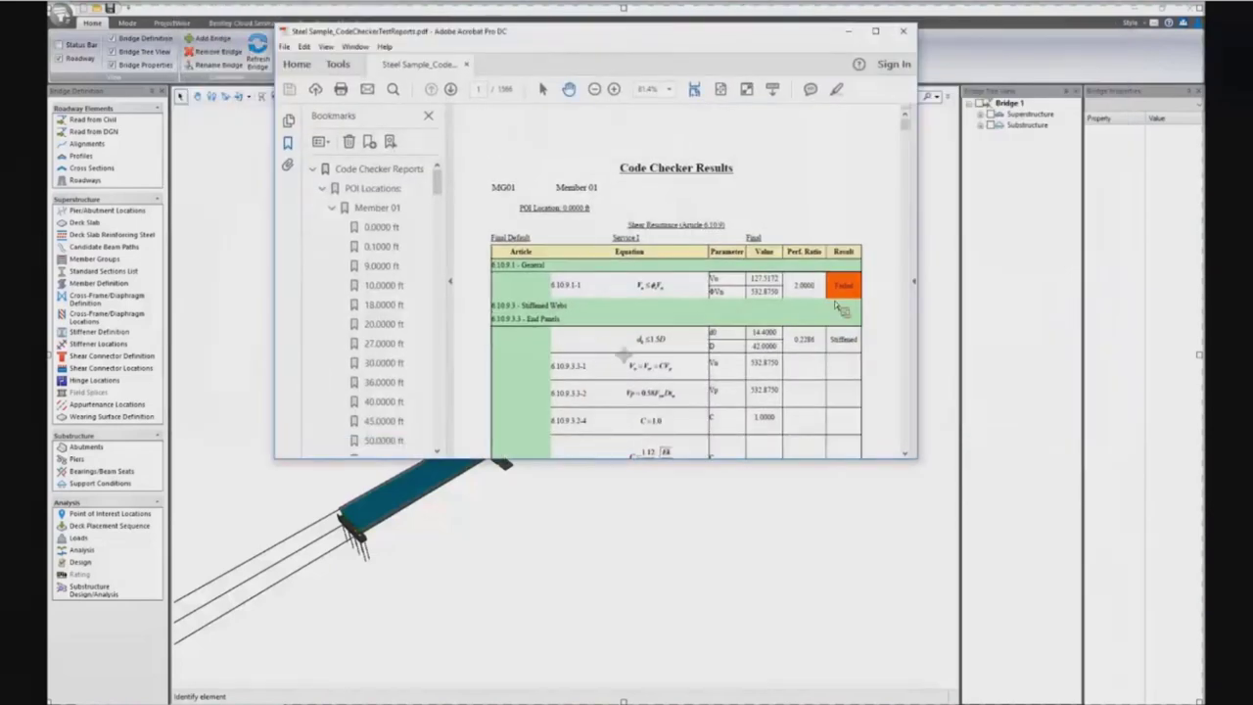
pyautogui.scroll(-1, 779, 446)
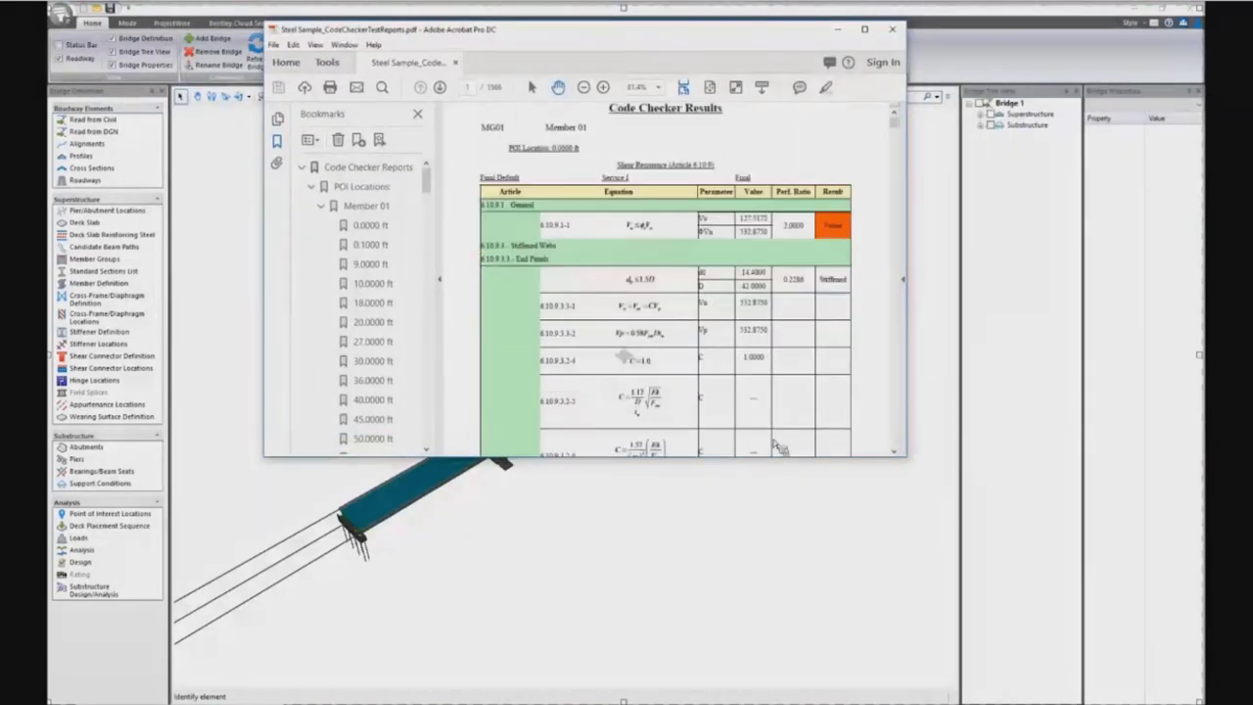
pyautogui.moveTo(741, 458); pyautogui.dragTo(751, 672)
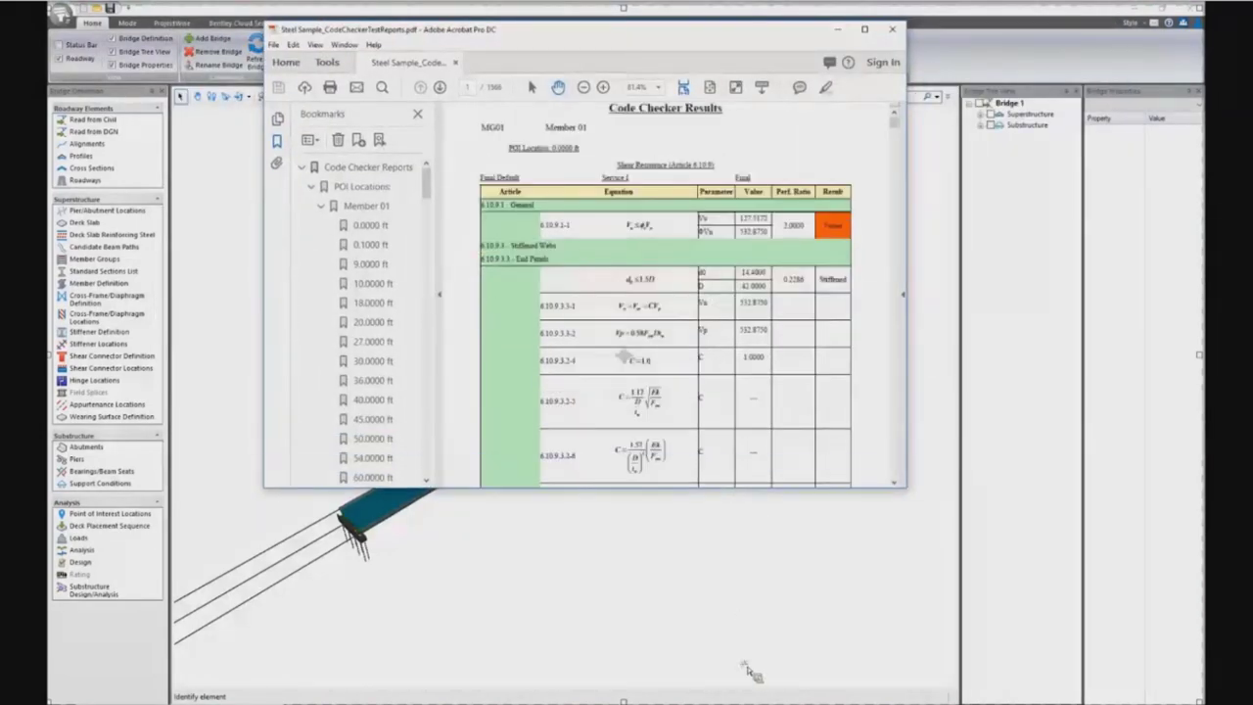
pyautogui.scroll(-3, 705, 435)
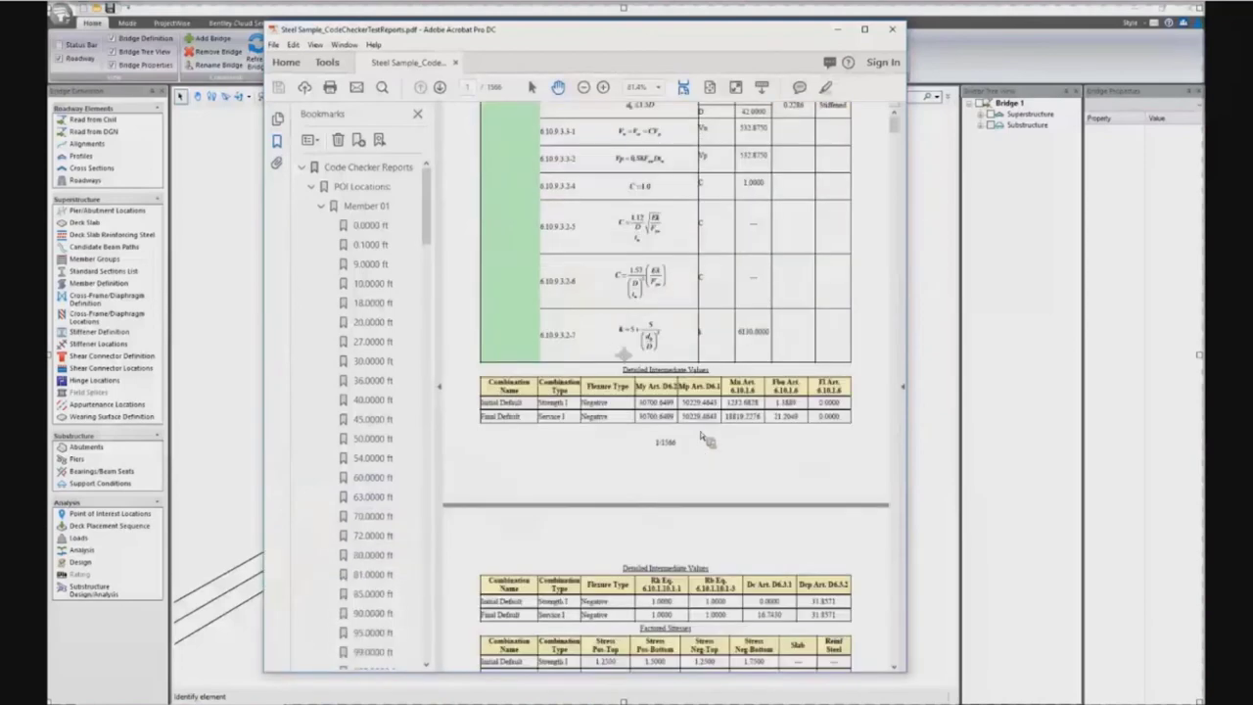
pyautogui.scroll(-6, 703, 438)
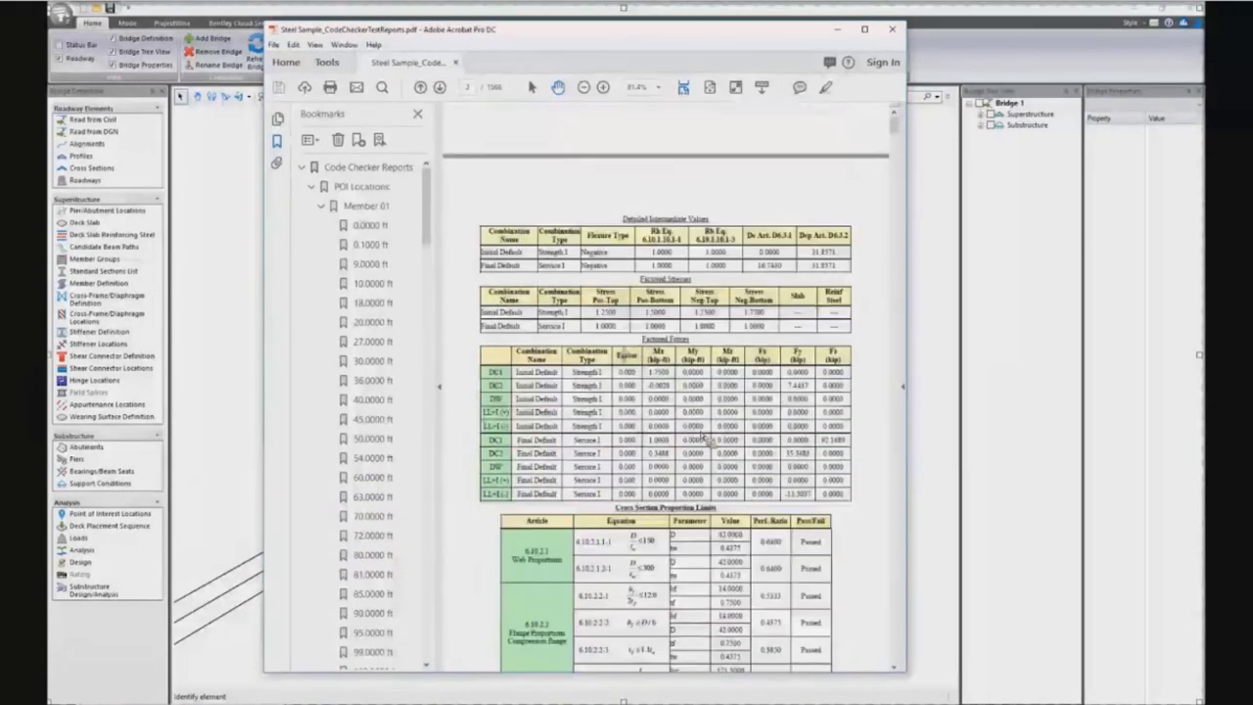
pyautogui.scroll(-6, 703, 438)
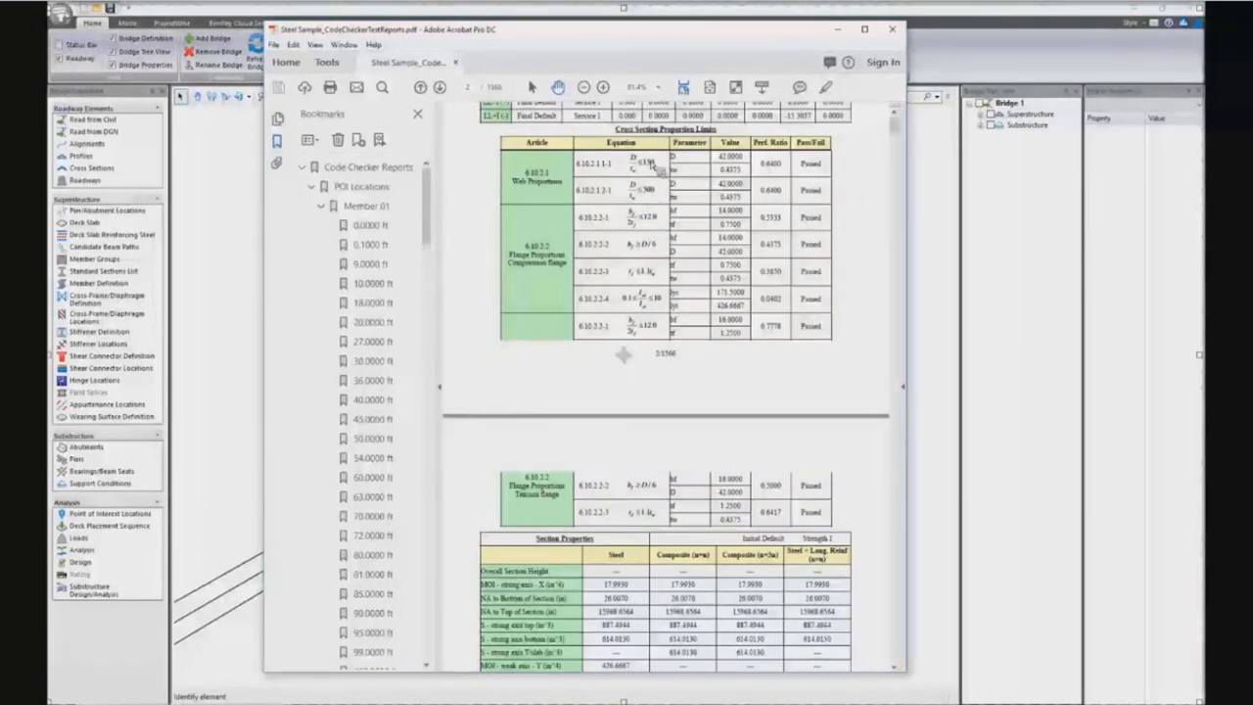
# Step: Enlarge the report to examine the web and flange proportion checks in the cross section proportion limits, and maximize the report window
pyautogui.click(603, 87)
pyautogui.click(604, 87)
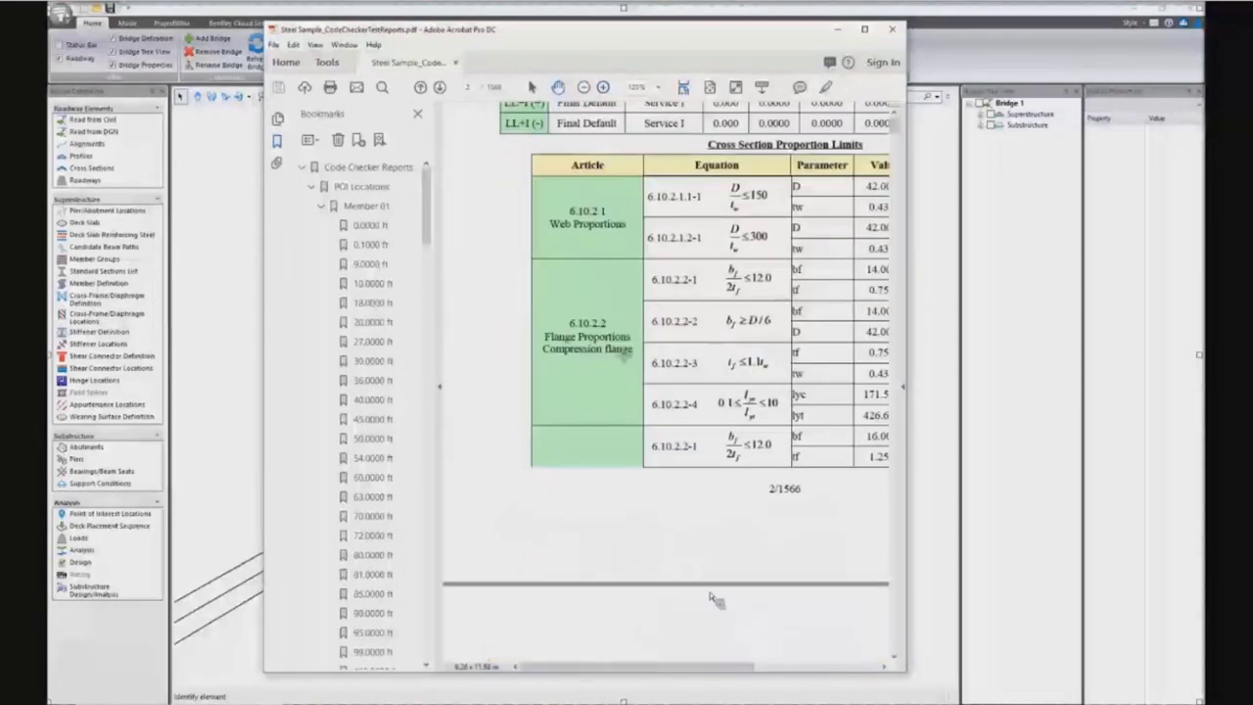
pyautogui.moveTo(719, 668); pyautogui.dragTo(763, 665)
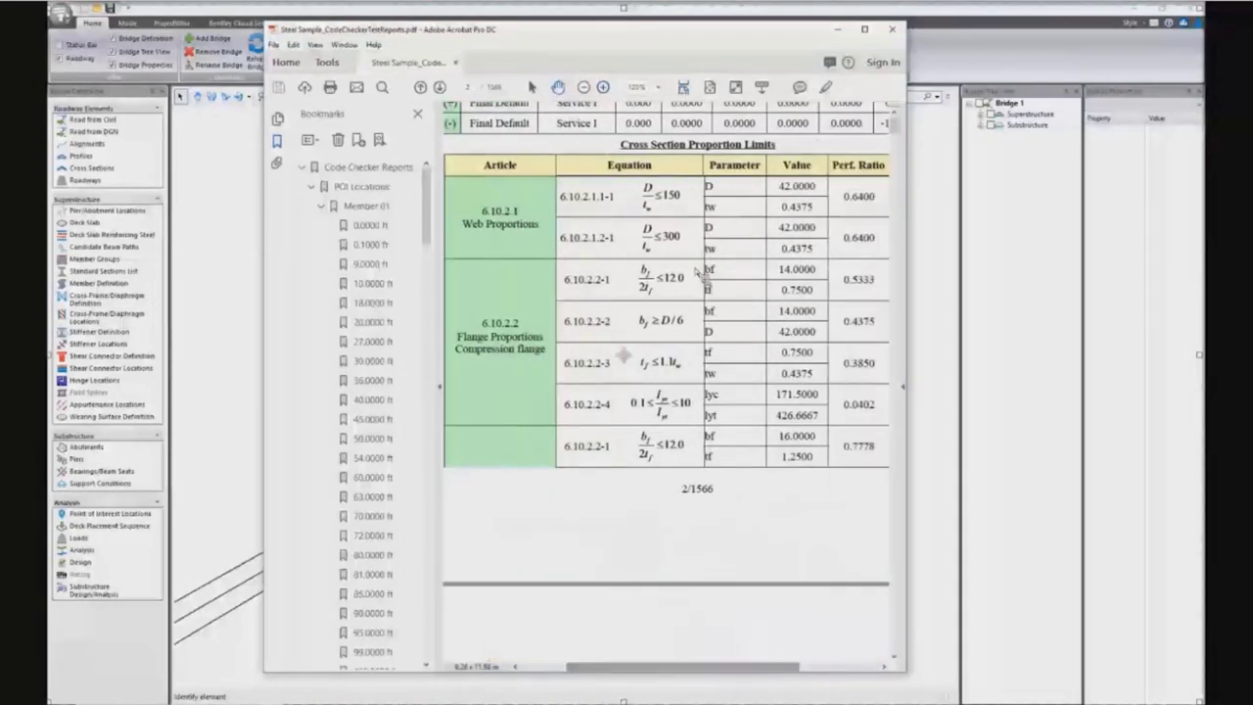
pyautogui.scroll(-7, 686, 339)
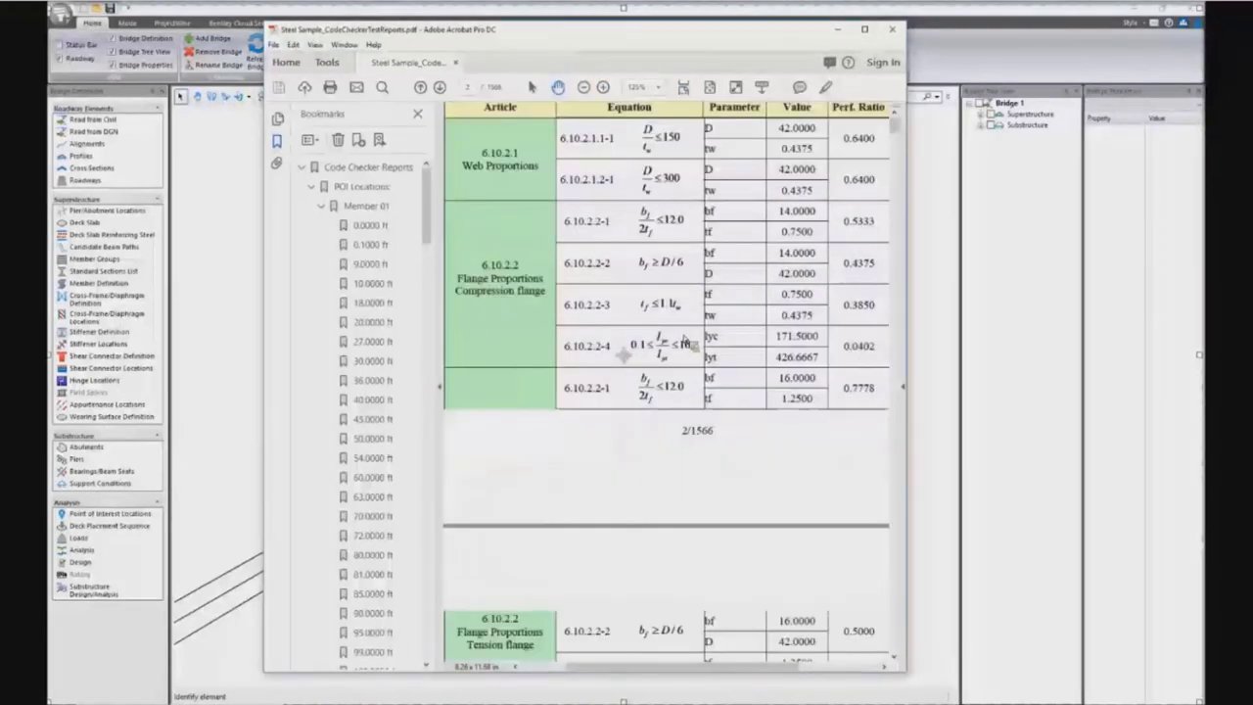
pyautogui.scroll(-4, 691, 345)
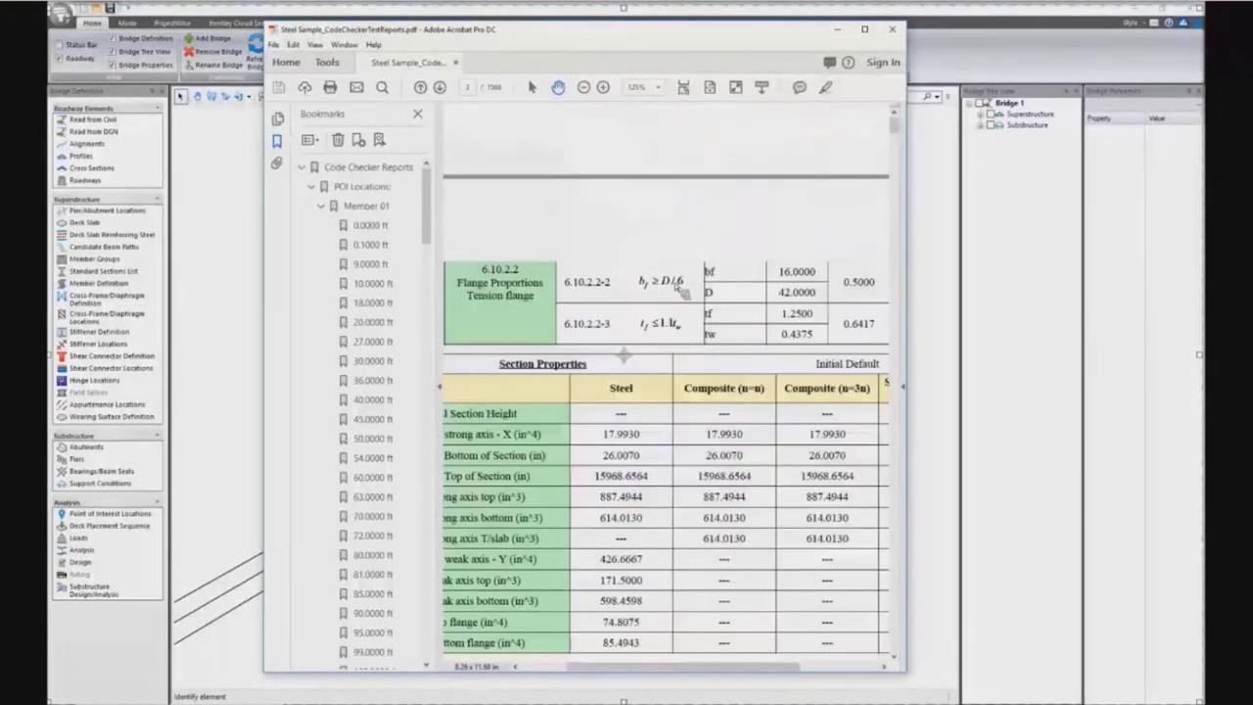
pyautogui.press('super+Up')
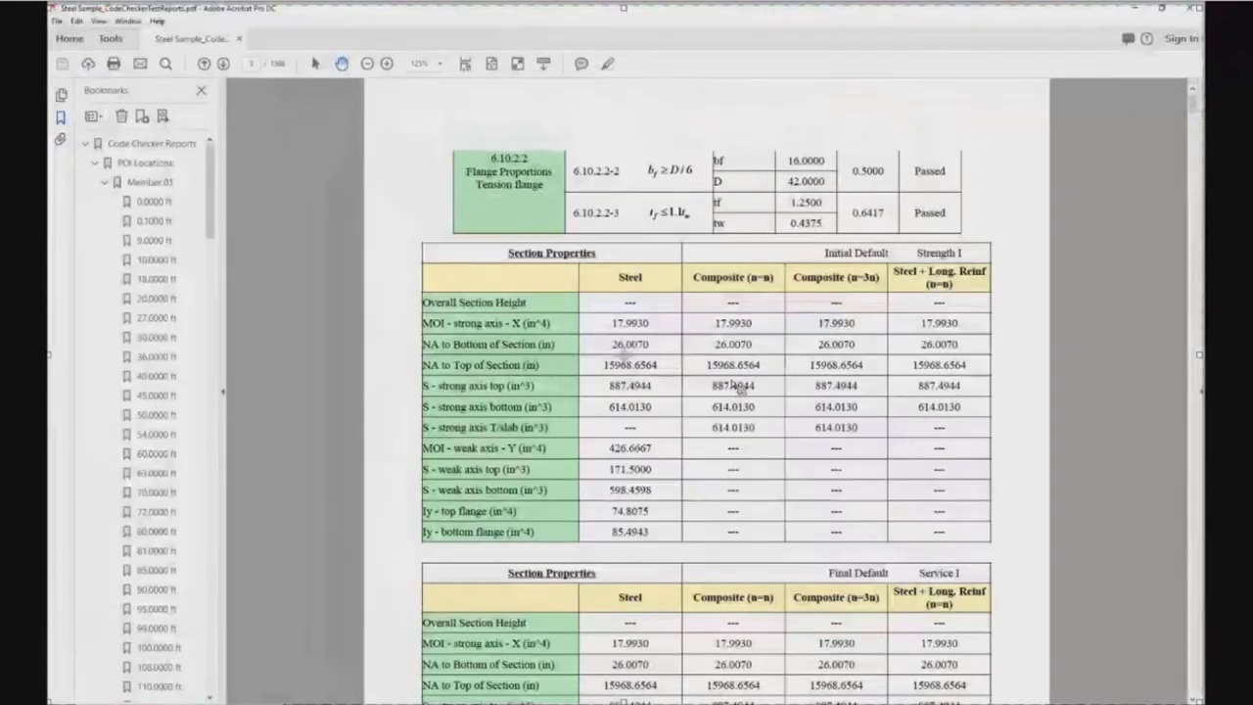
# Step: Examine the section properties tables and the strength limit state checks for flexure and shear that follow, and return to LEAP Bridge Steel
pyautogui.scroll(-4, 806, 460)
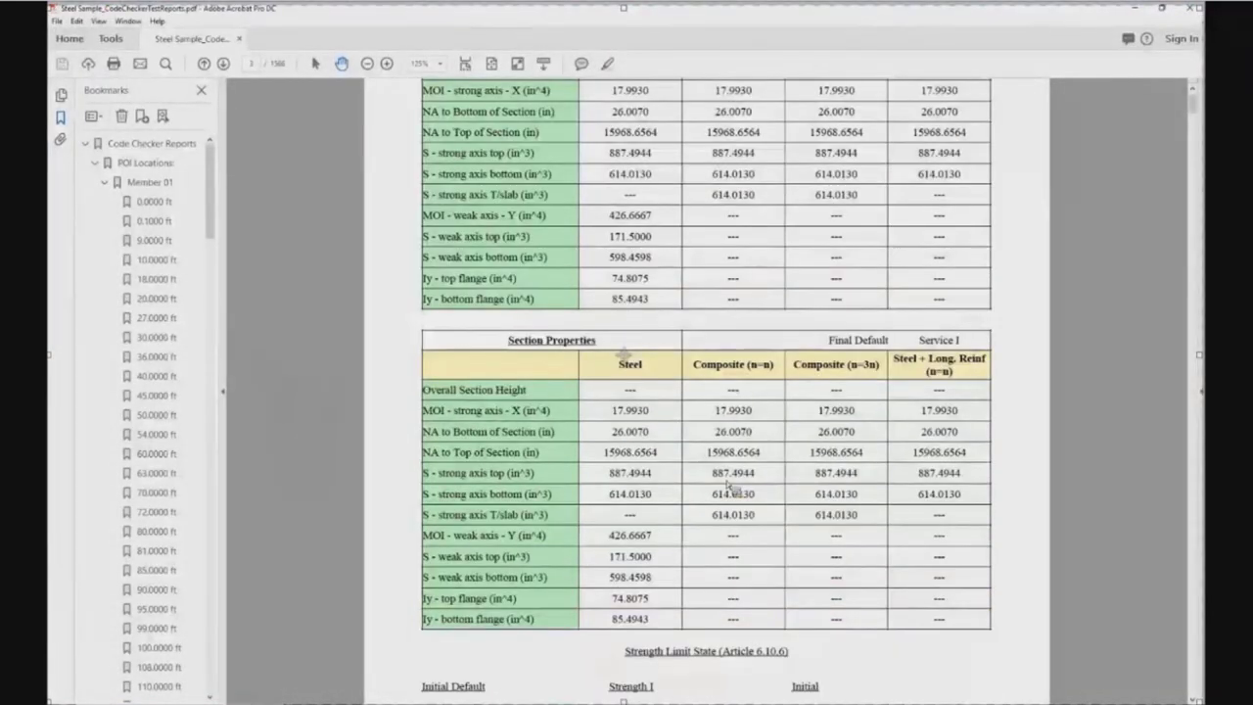
pyautogui.scroll(-5, 734, 486)
pyautogui.scroll(-14, 737, 486)
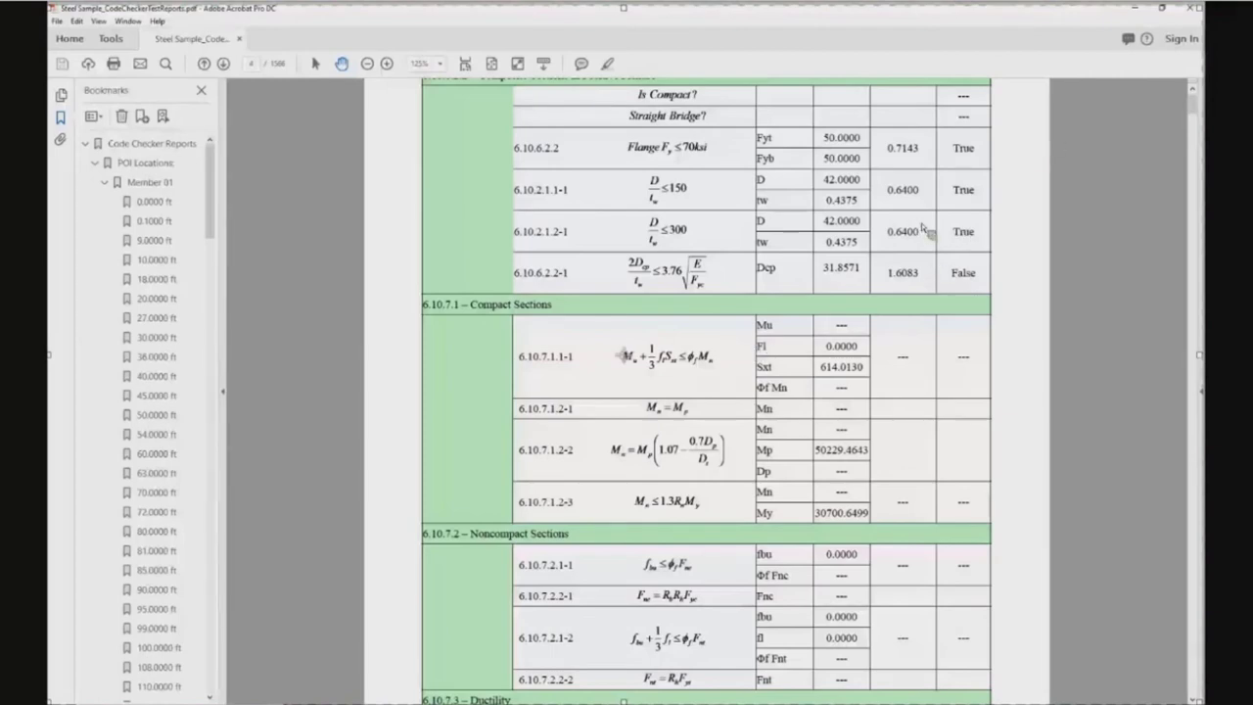
pyautogui.scroll(-15, 925, 228)
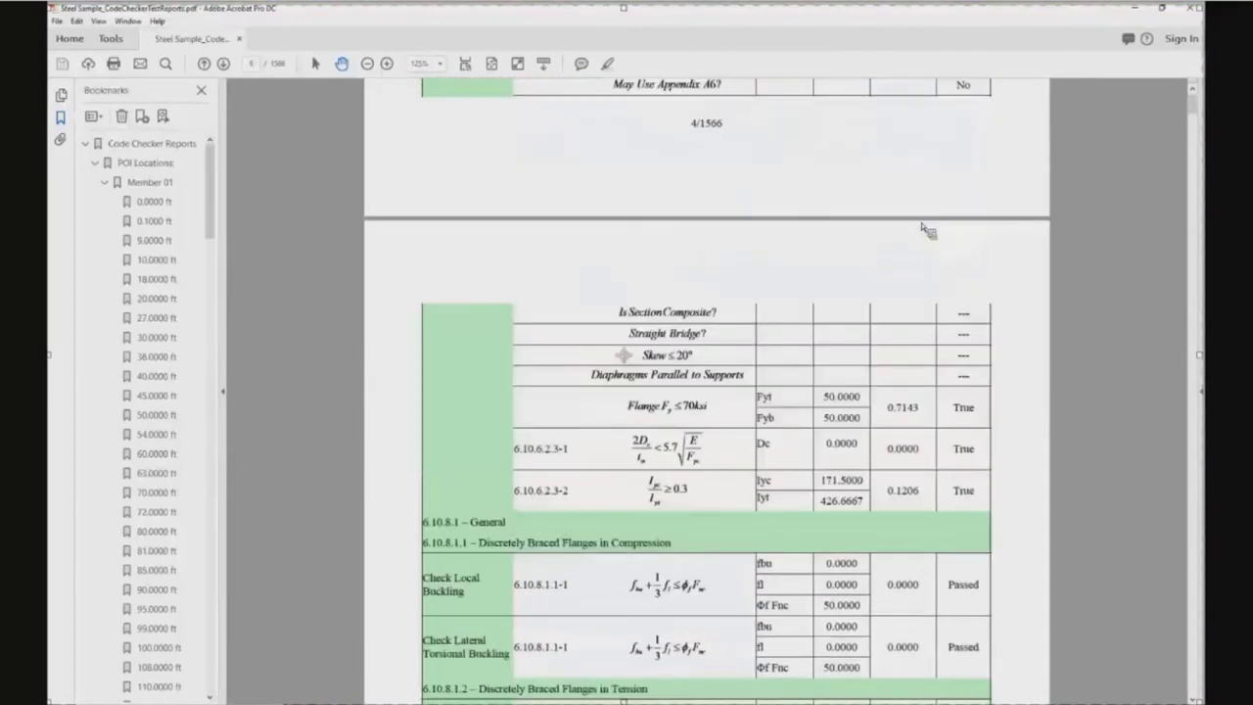
pyautogui.scroll(-5, 926, 228)
pyautogui.scroll(-5, 928, 229)
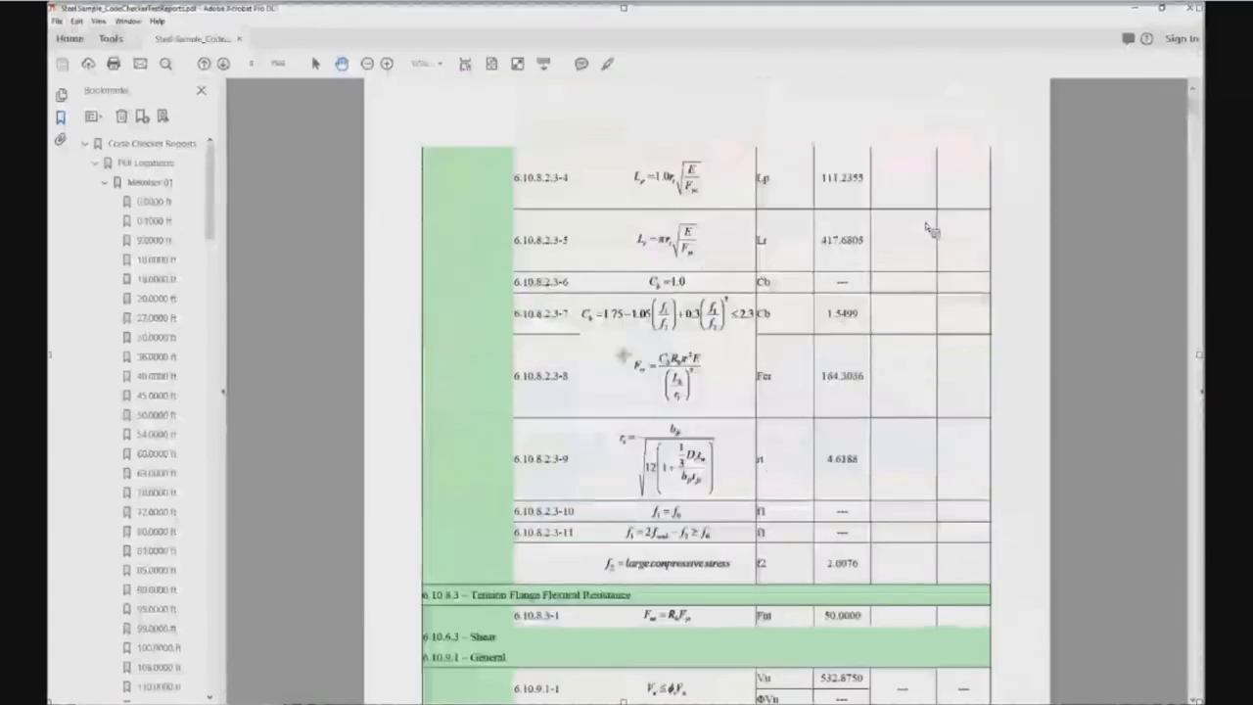
pyautogui.scroll(-5, 930, 229)
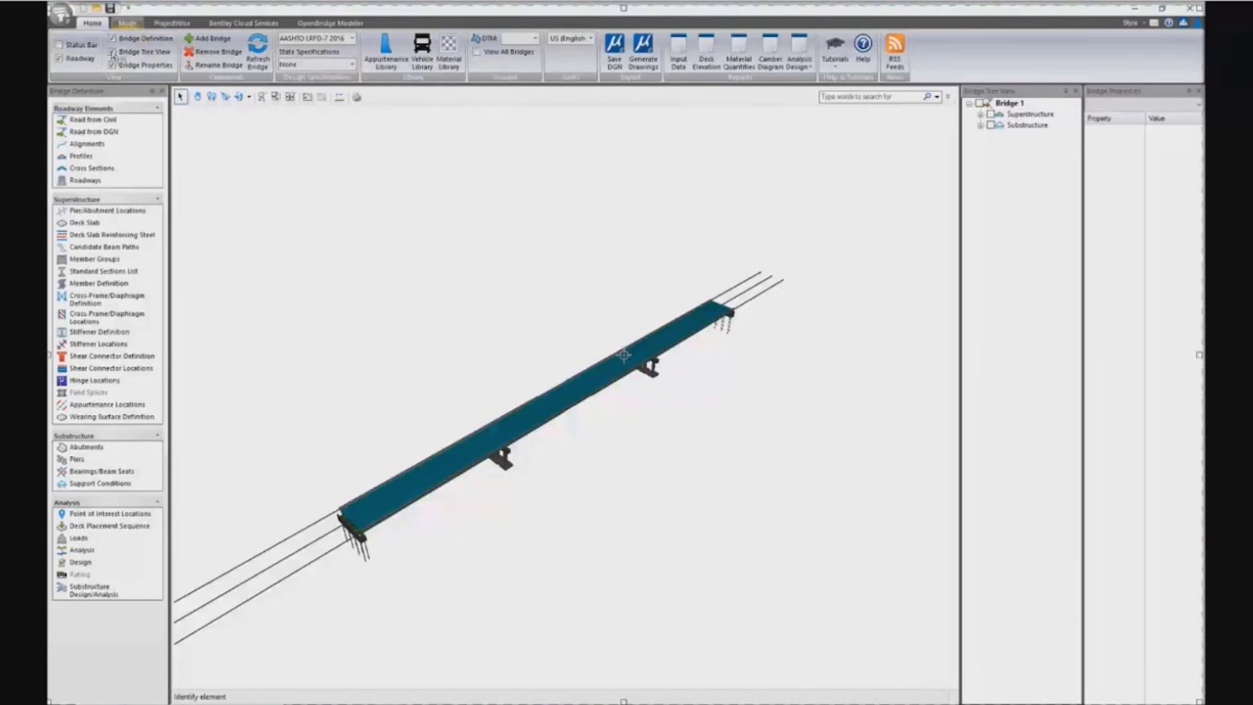
# Step: Put the bridge in rating mode and add a rating with the ID Rating 01, copied from the Design Bridge
pyautogui.click(127, 22)
pyautogui.click(61, 58)
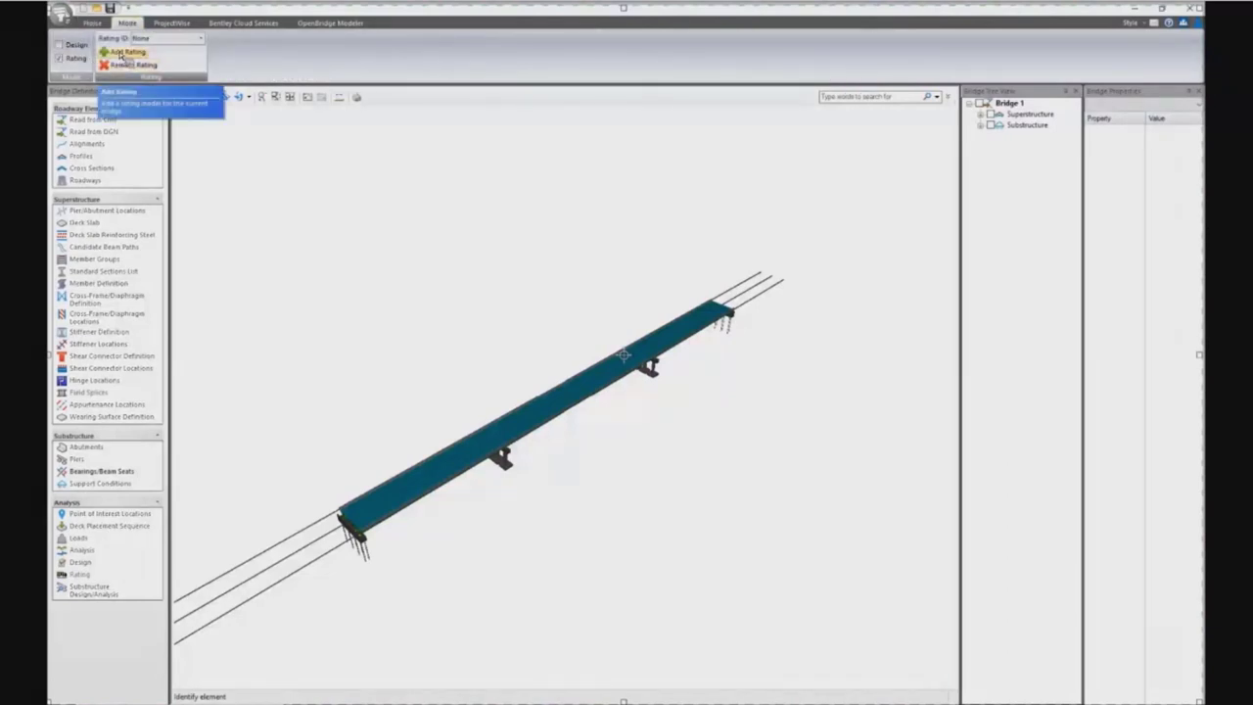
pyautogui.click(122, 54)
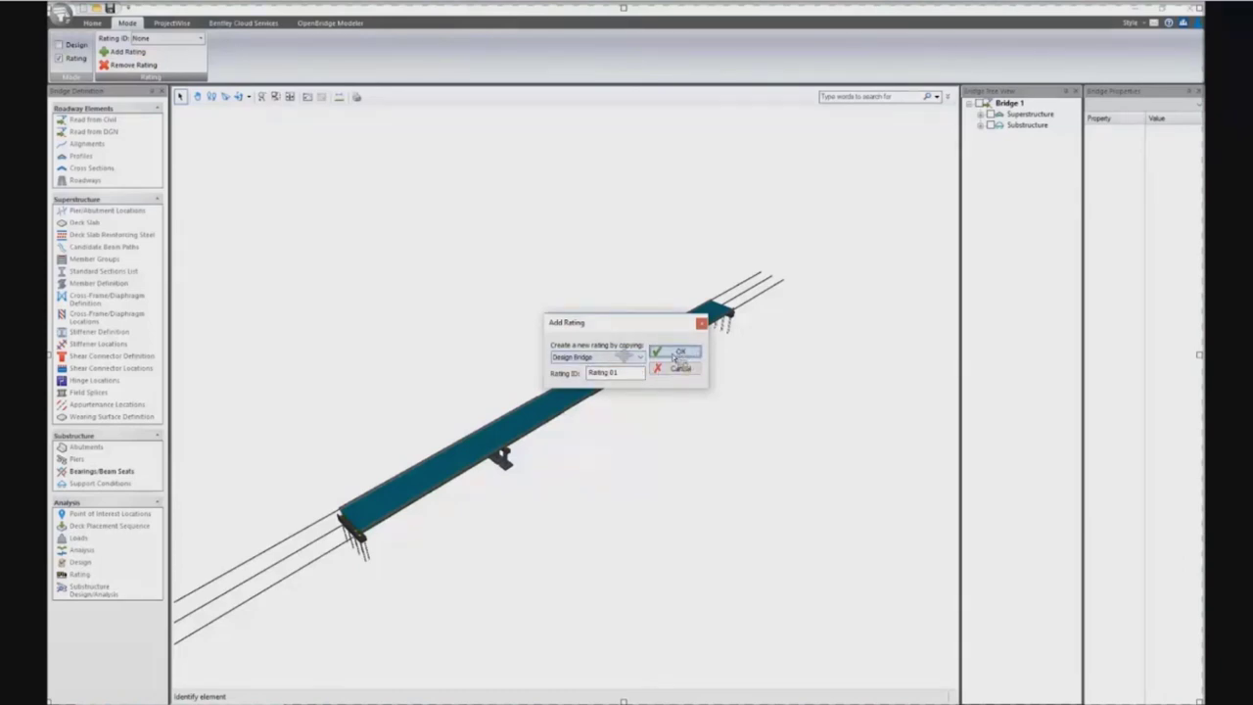
pyautogui.click(677, 355)
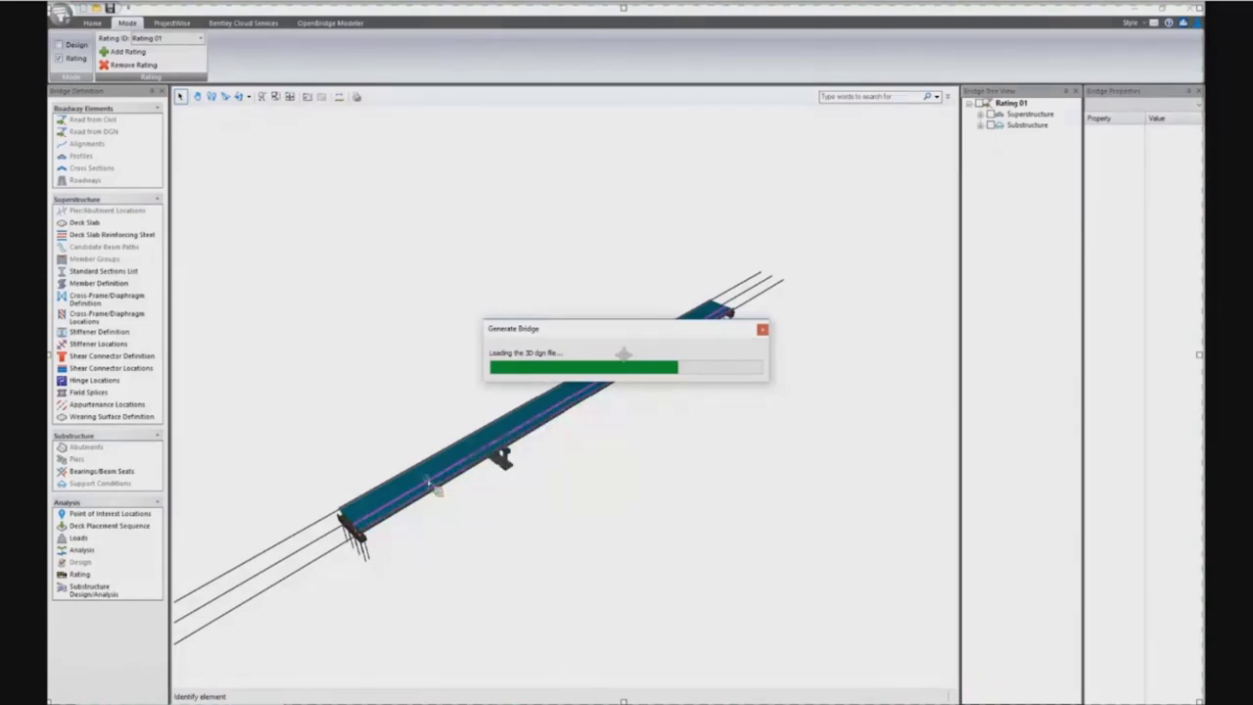
# Step: Try to open the load rating and the analysis for Rating 01, and return the bridge to design mode
pyautogui.click(80, 573)
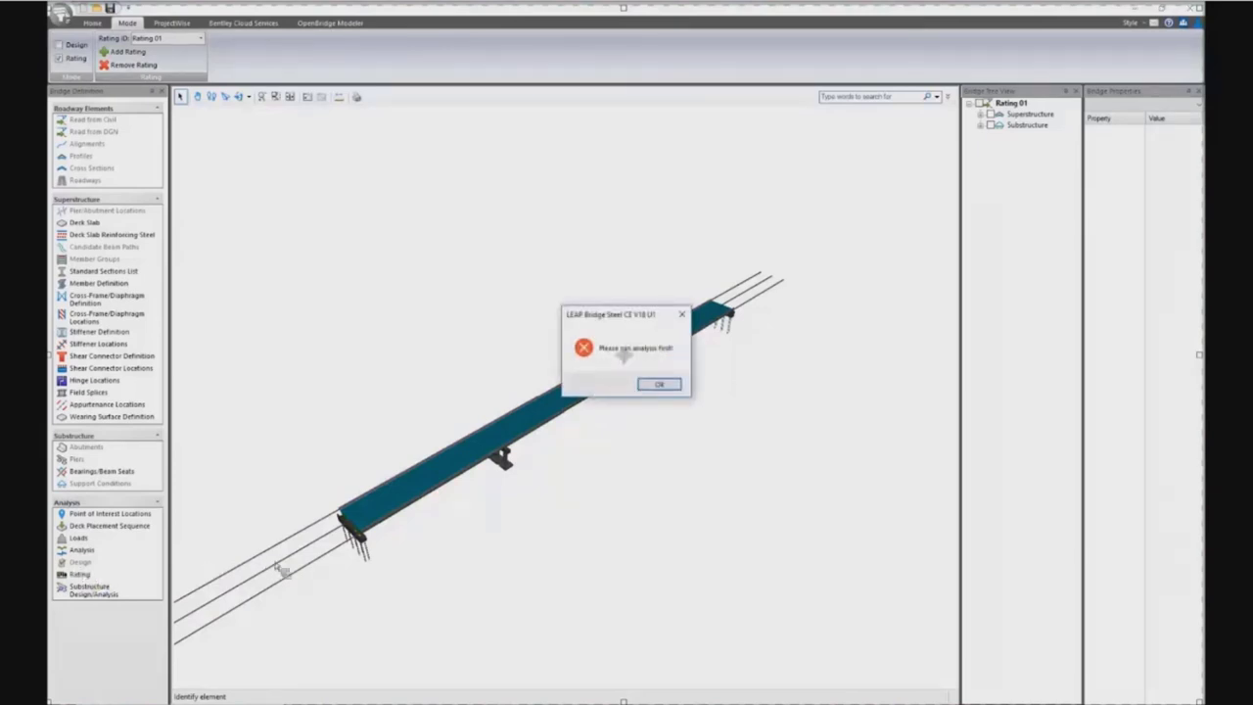
pyautogui.click(659, 384)
pyautogui.click(86, 554)
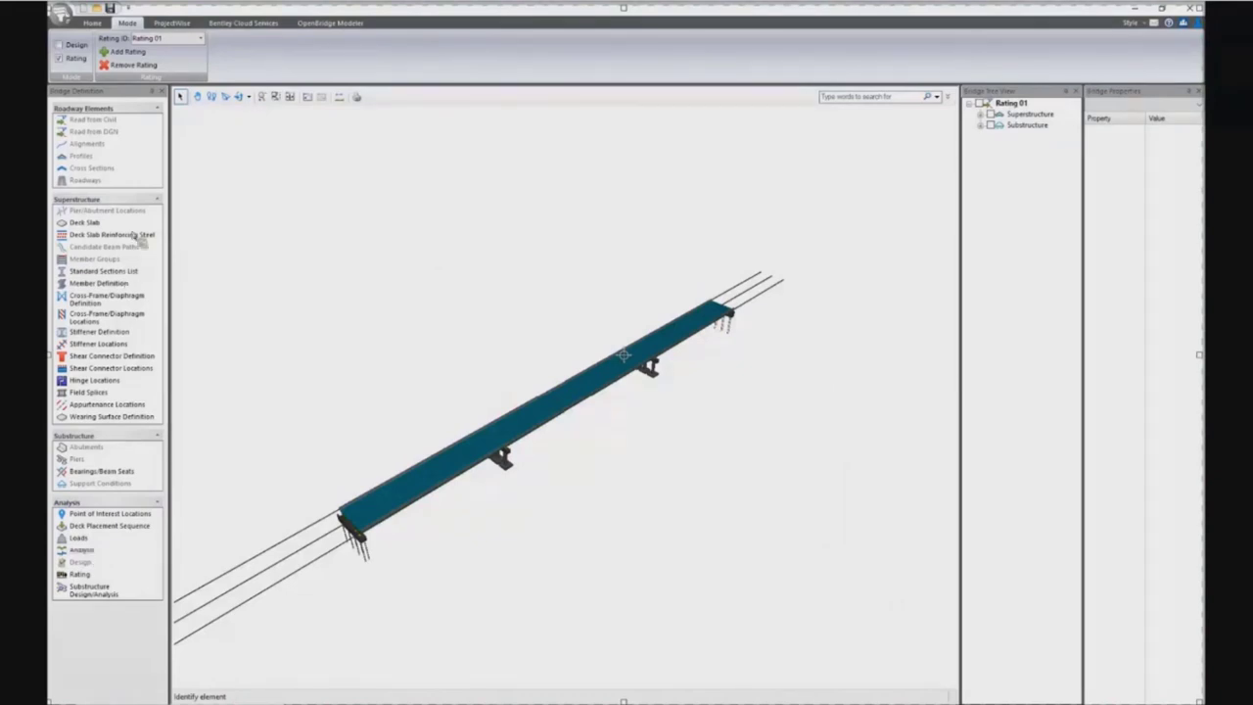
pyautogui.click(78, 49)
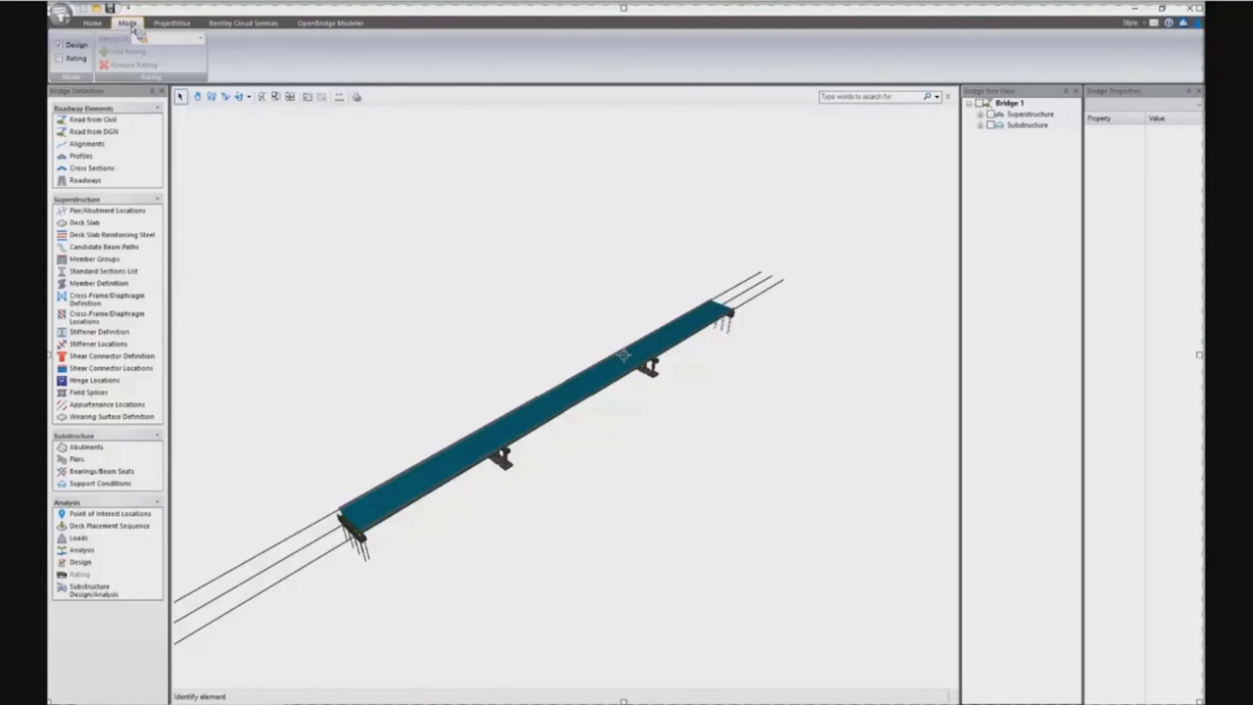
# Step: Limit the 3D display to the superstructure's girders and appurtenances, with the substructure and deck slab hidden
pyautogui.click(243, 98)
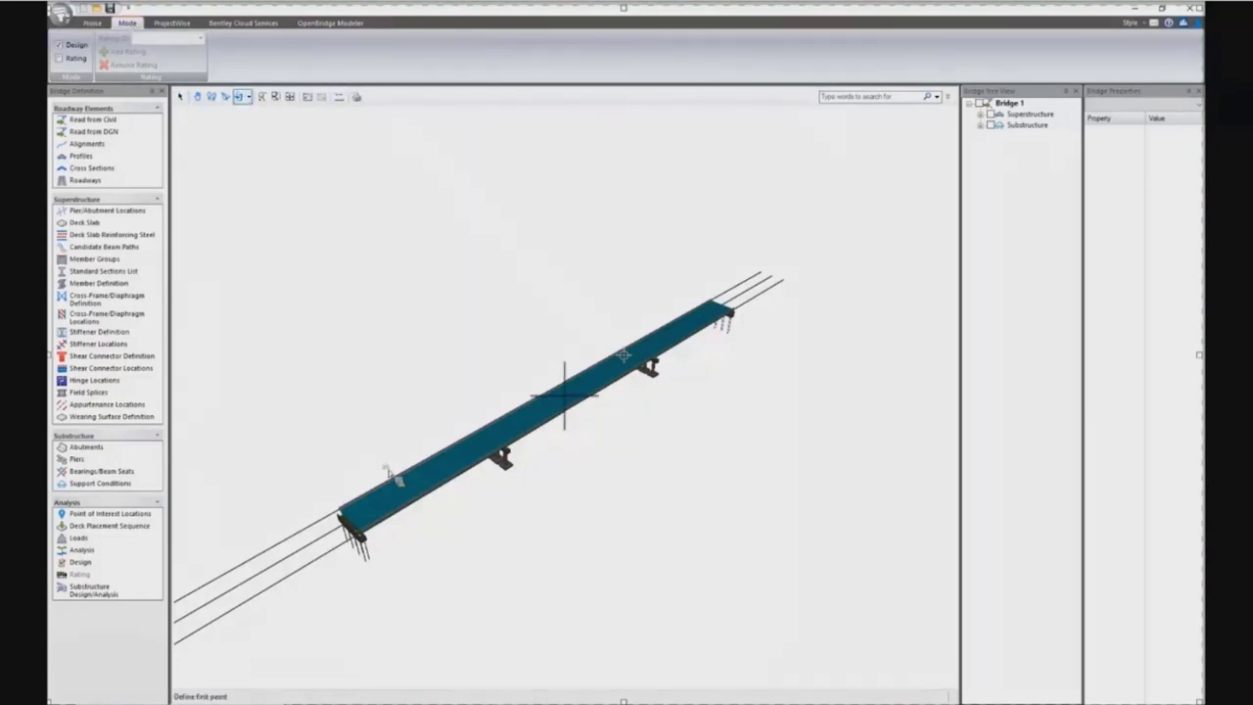
pyautogui.moveTo(447, 518)
pyautogui.mouseDown()
pyautogui.moveTo(459, 512)
pyautogui.moveTo(423, 544)
pyautogui.moveTo(459, 509)
pyautogui.moveTo(475, 517)
pyautogui.moveTo(461, 500)
pyautogui.mouseUp()
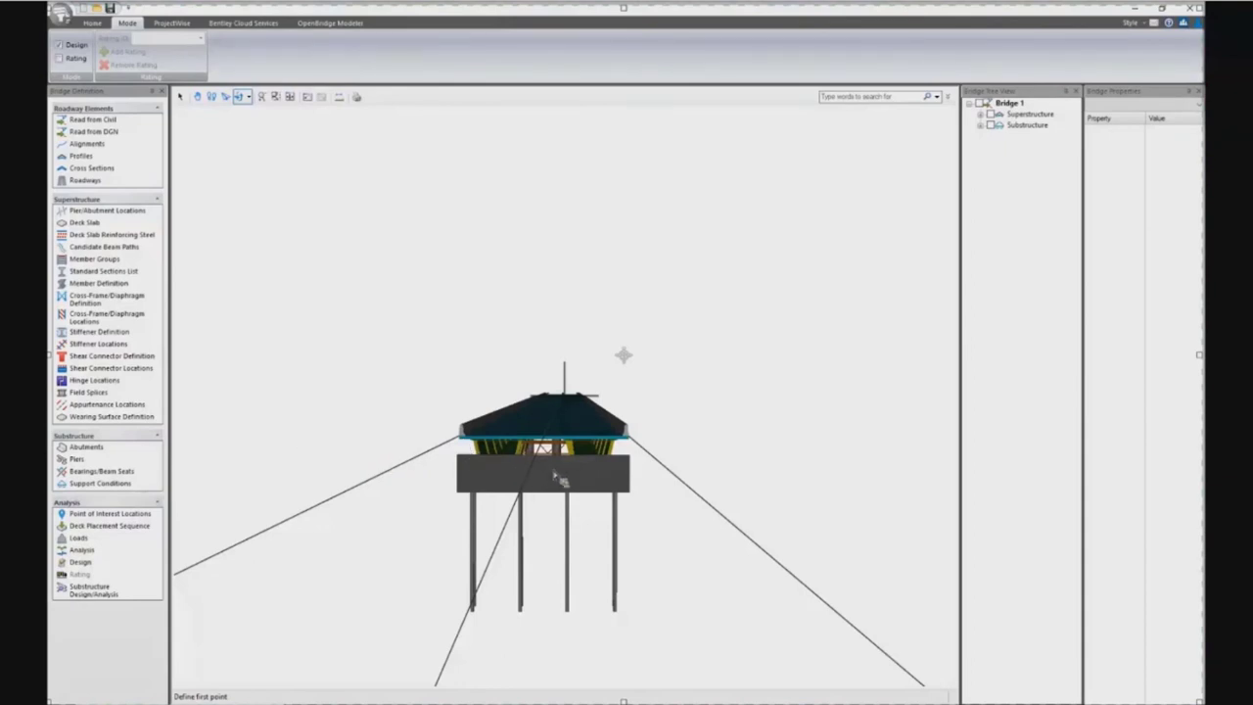
pyautogui.click(609, 468)
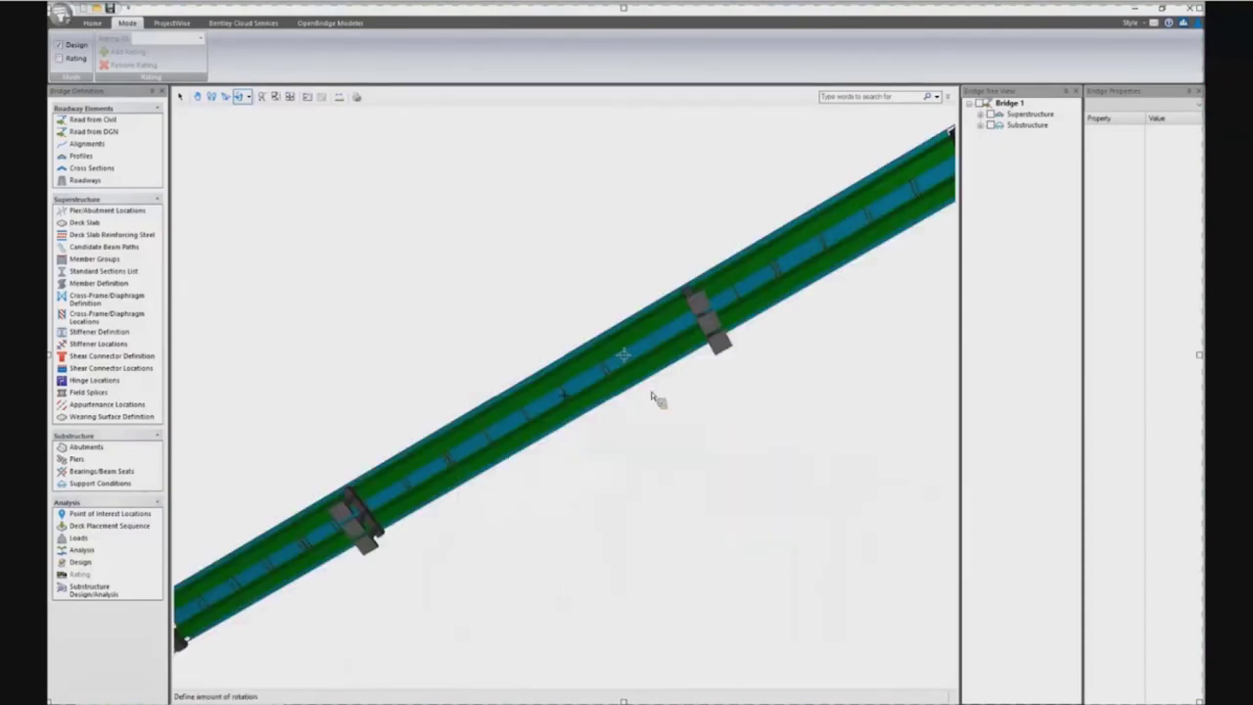
pyautogui.click(673, 464)
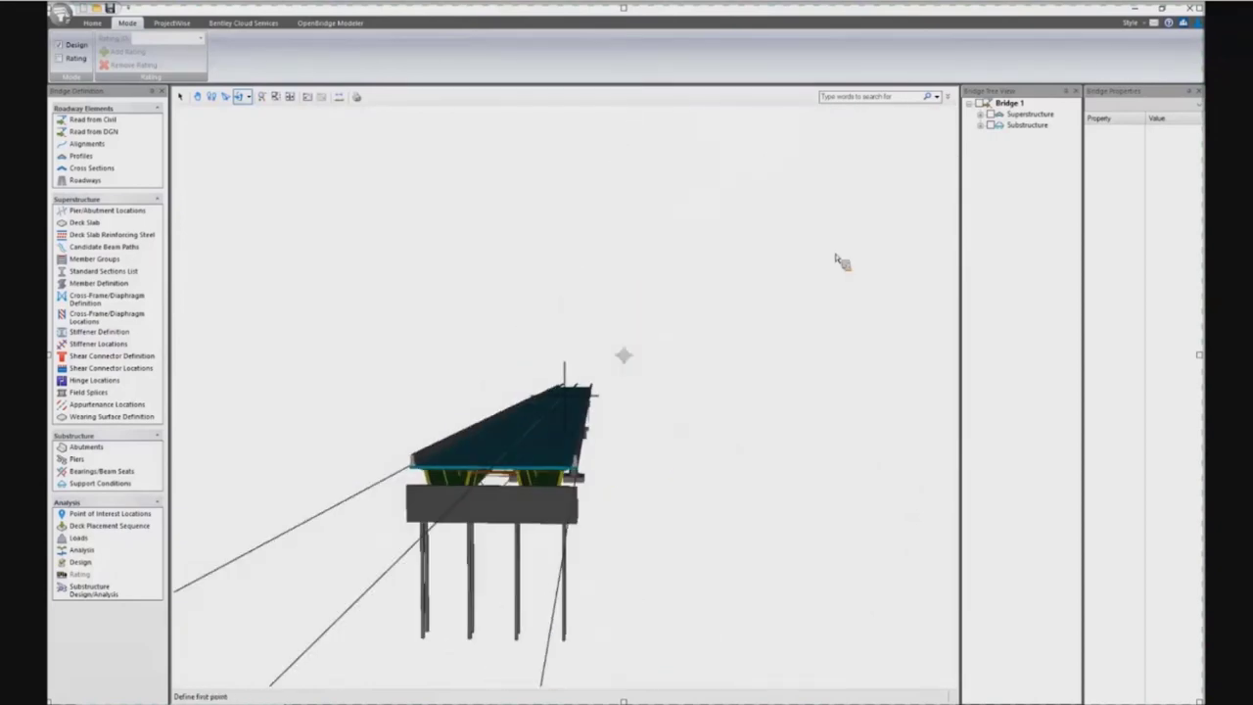
pyautogui.click(993, 123)
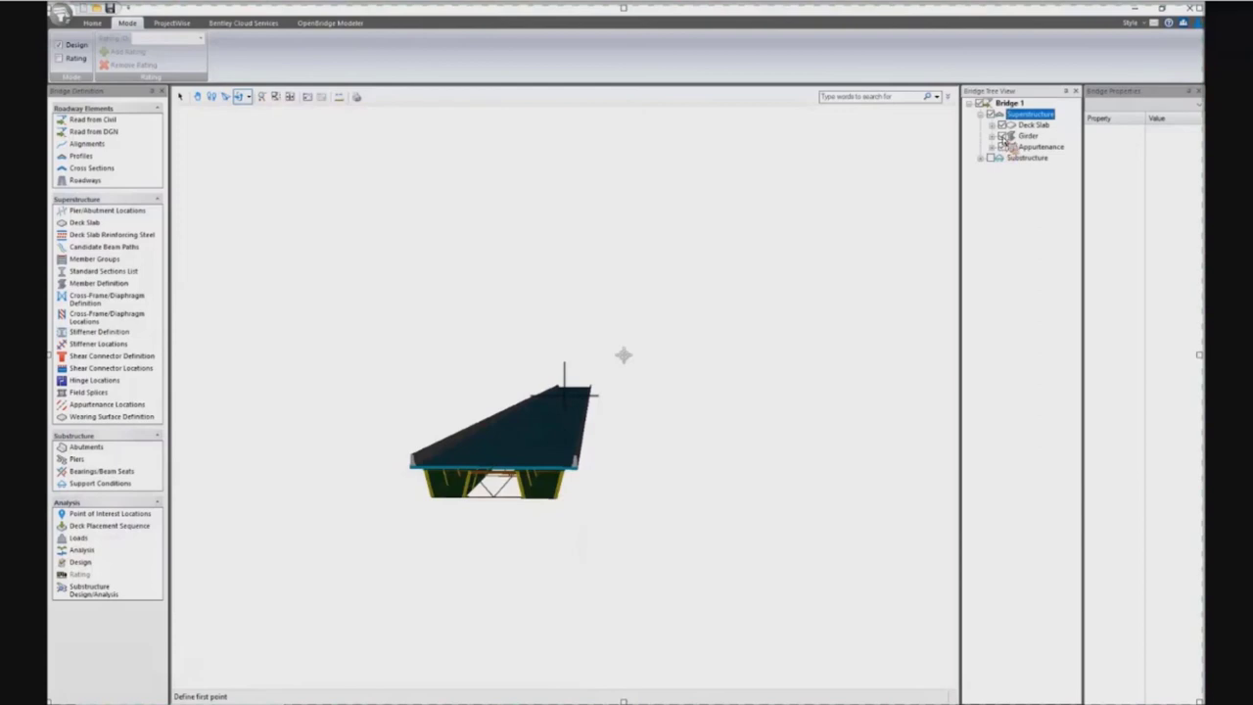
pyautogui.click(1004, 136)
pyautogui.click(1003, 136)
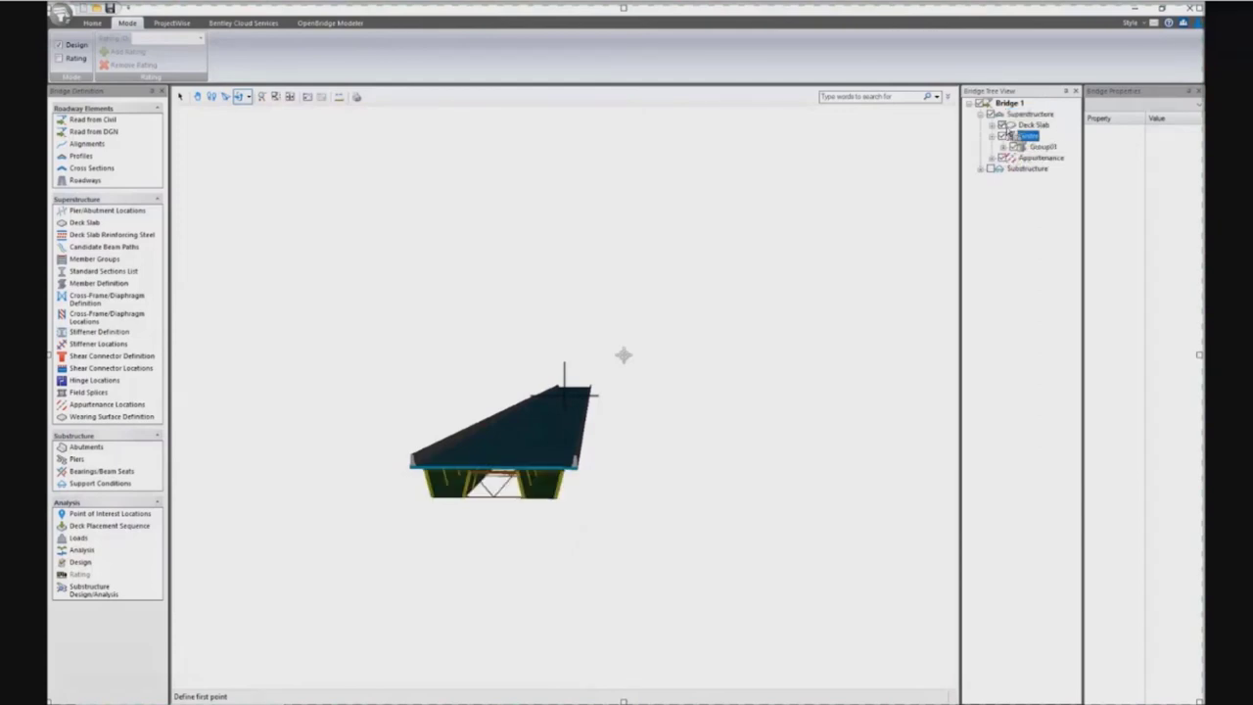
pyautogui.click(1003, 125)
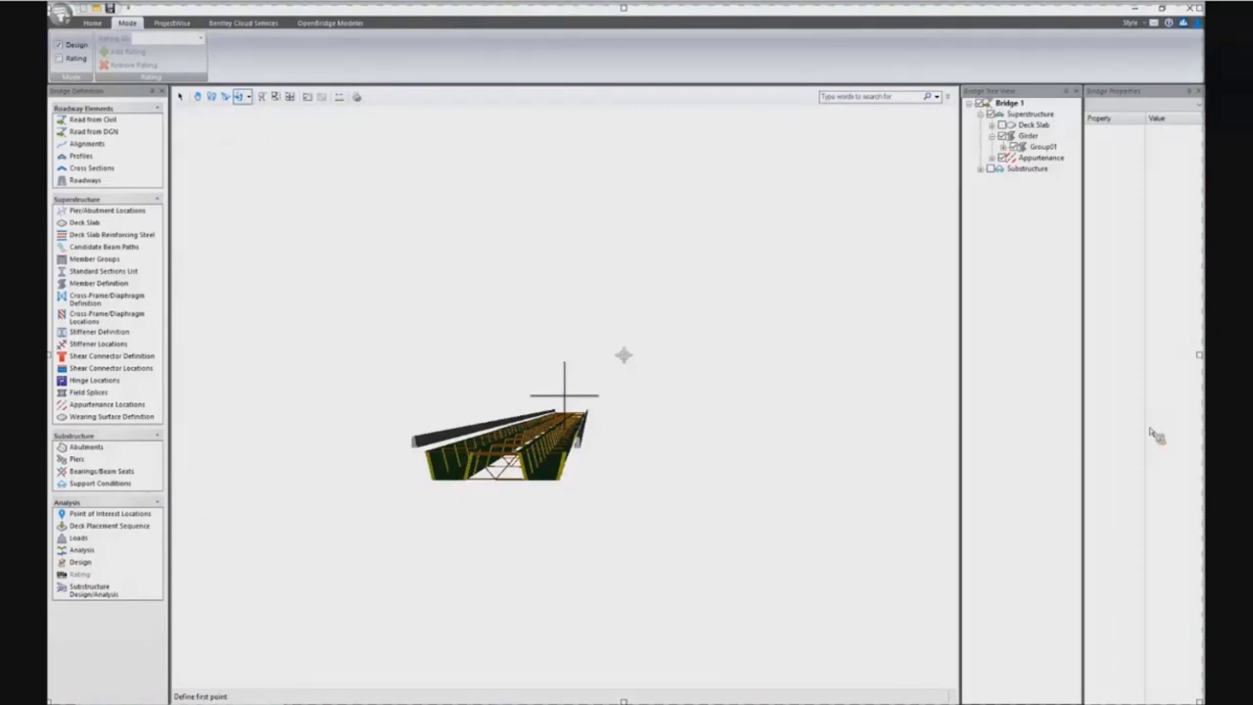
# Step: Add a wind load to the Wind Load Group in the Final stage's loads, look at its settings, and leave them
pyautogui.click(83, 541)
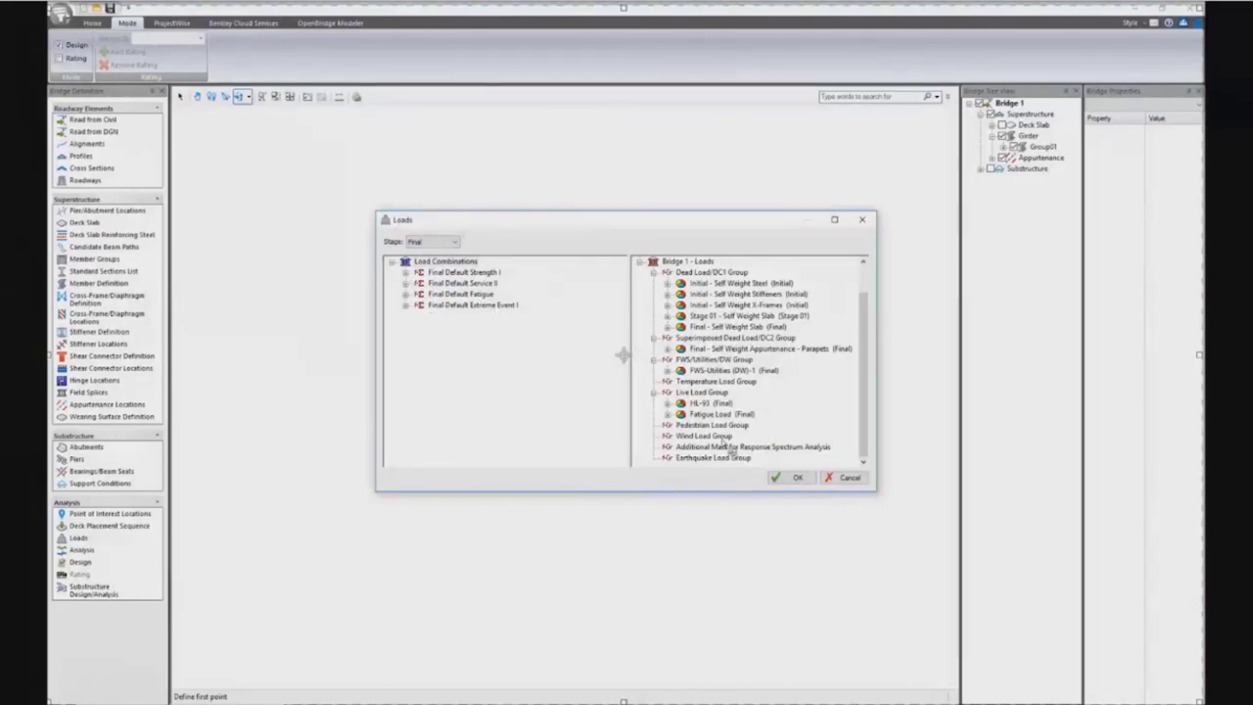
pyautogui.rightClick(722, 438)
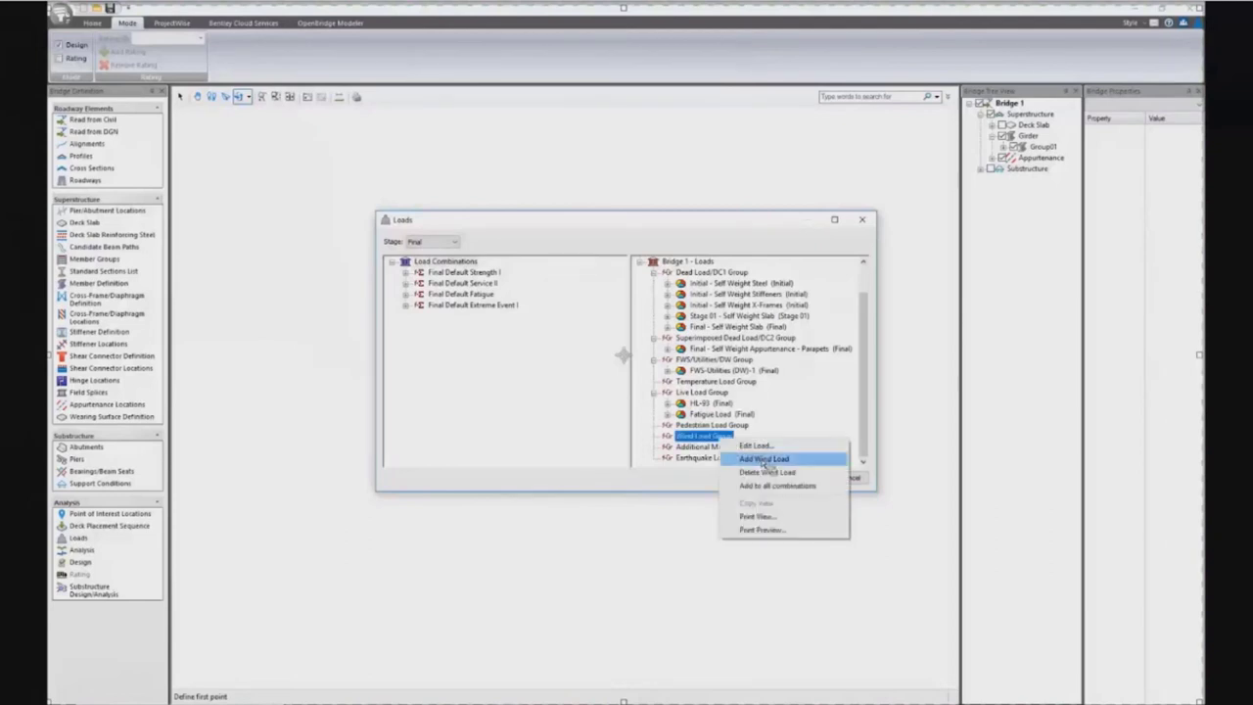
pyautogui.click(766, 459)
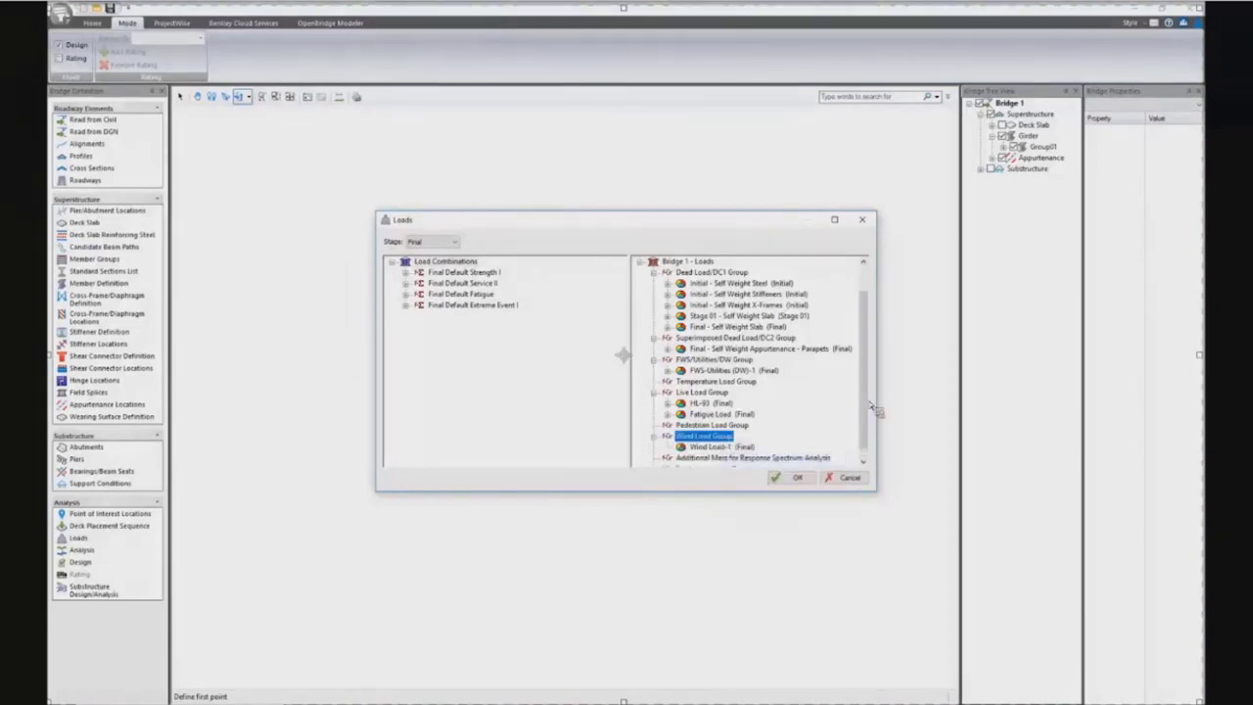
pyautogui.rightClick(744, 437)
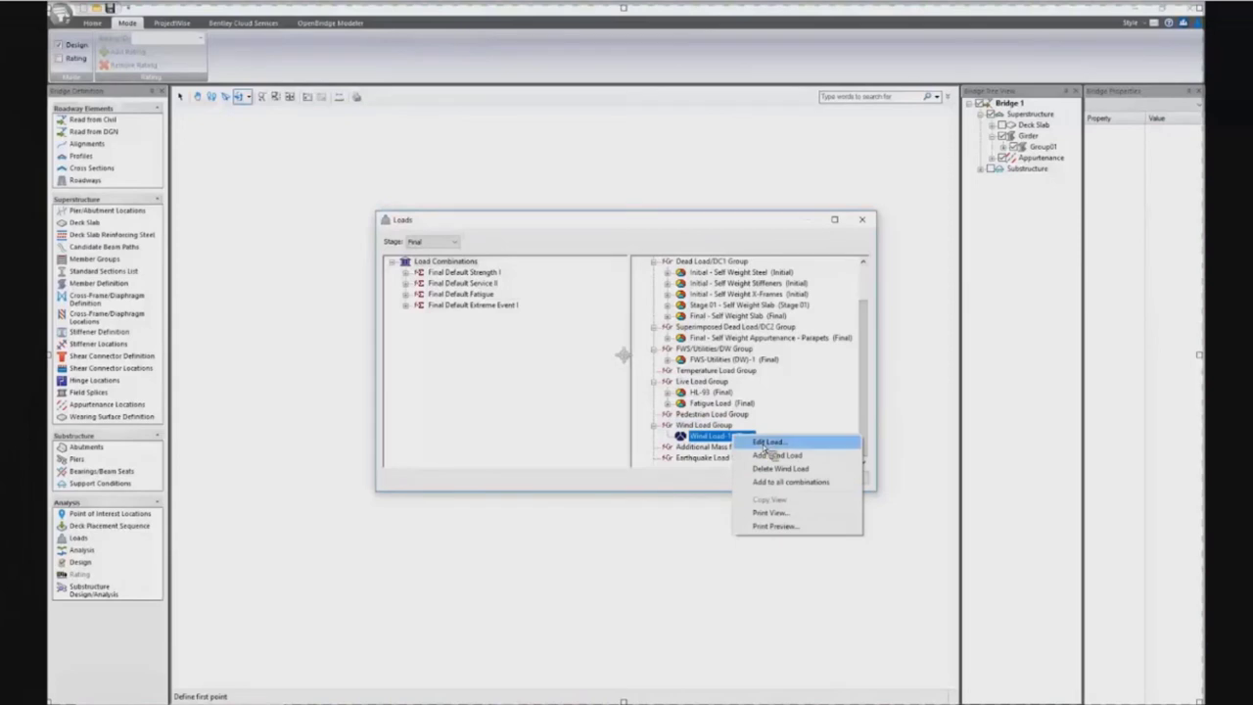
pyautogui.click(766, 444)
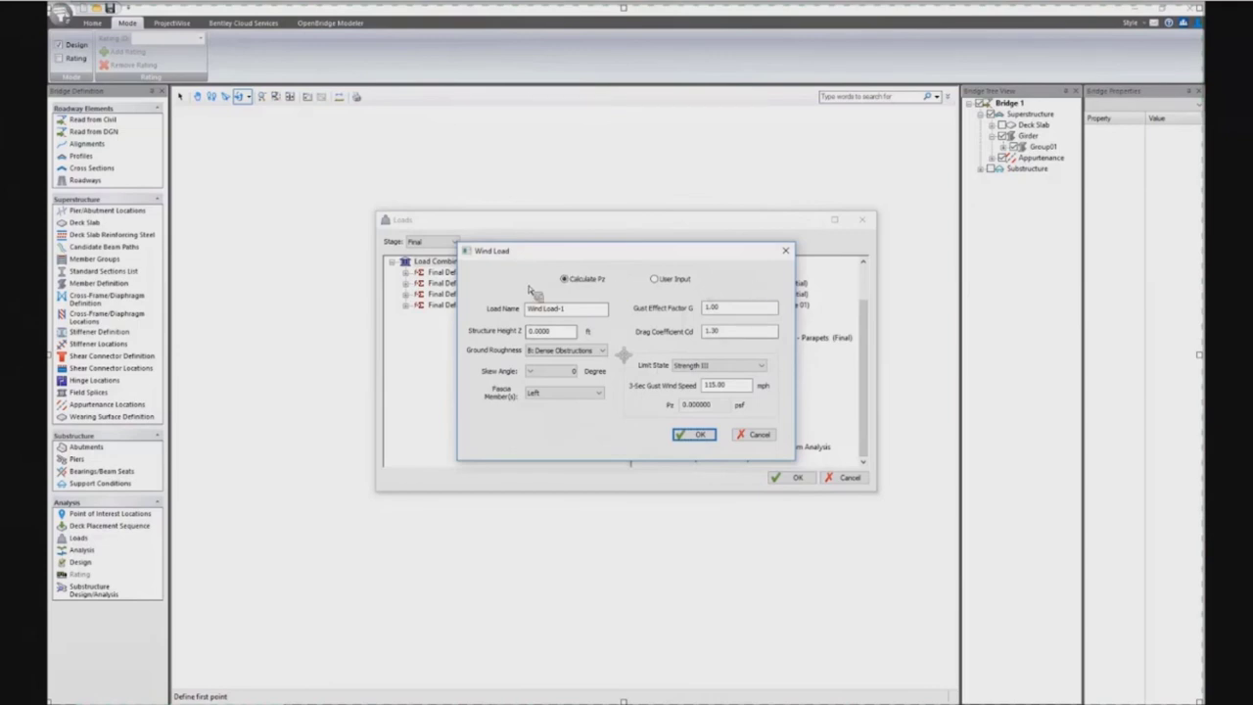
pyautogui.click(761, 437)
# Step: Try to assign the new wind load to the Final Default Strength I load combination, and discard the load changes
pyautogui.click(464, 296)
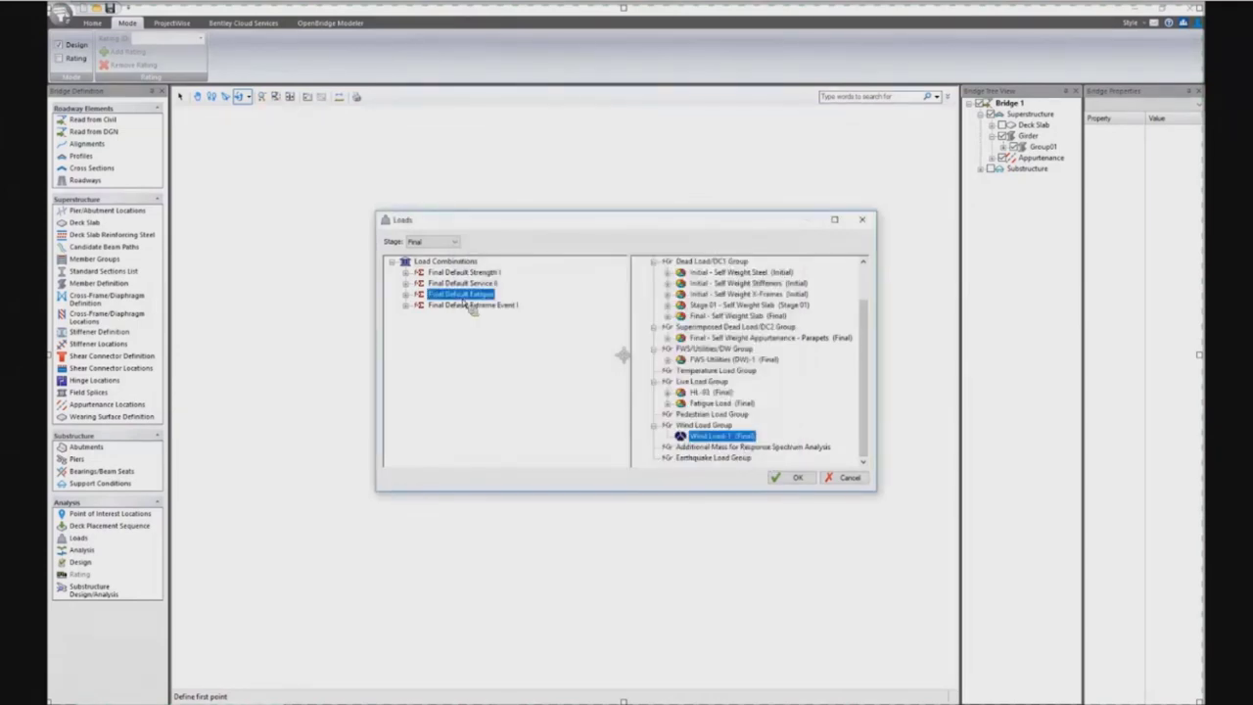
pyautogui.press('Delete')
pyautogui.click(712, 384)
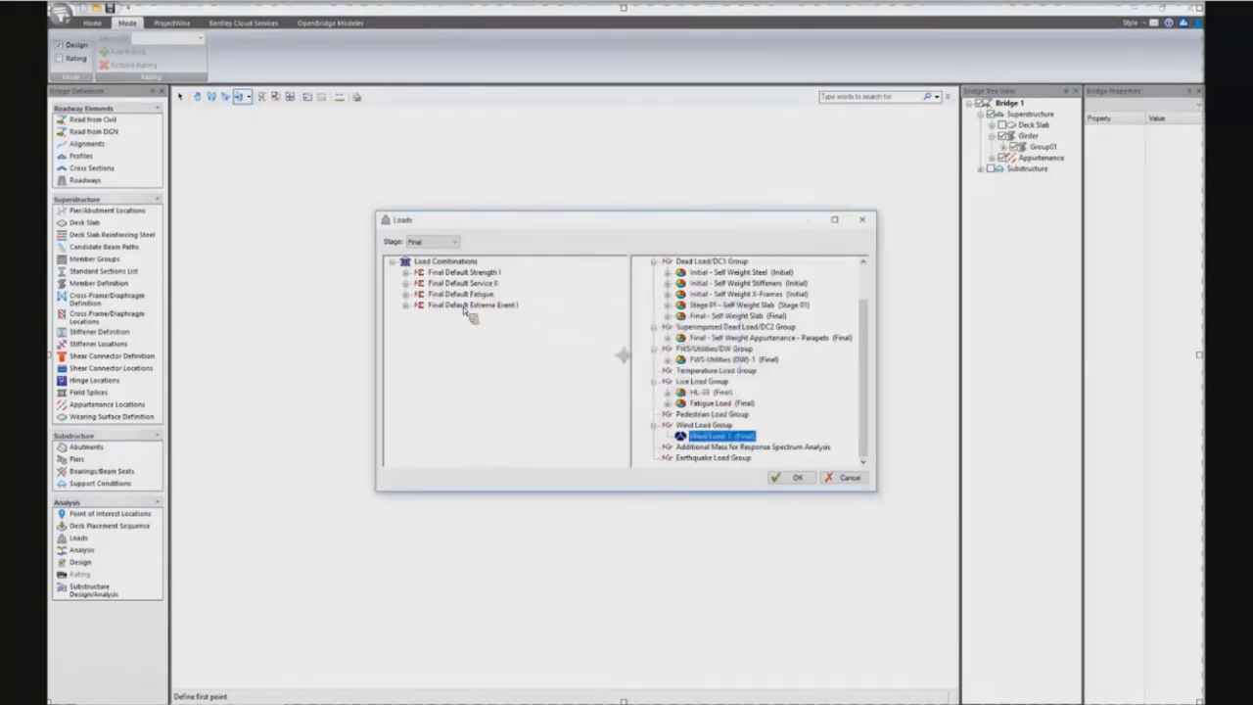
pyautogui.doubleClick(479, 275)
pyautogui.click(756, 459)
pyautogui.click(407, 272)
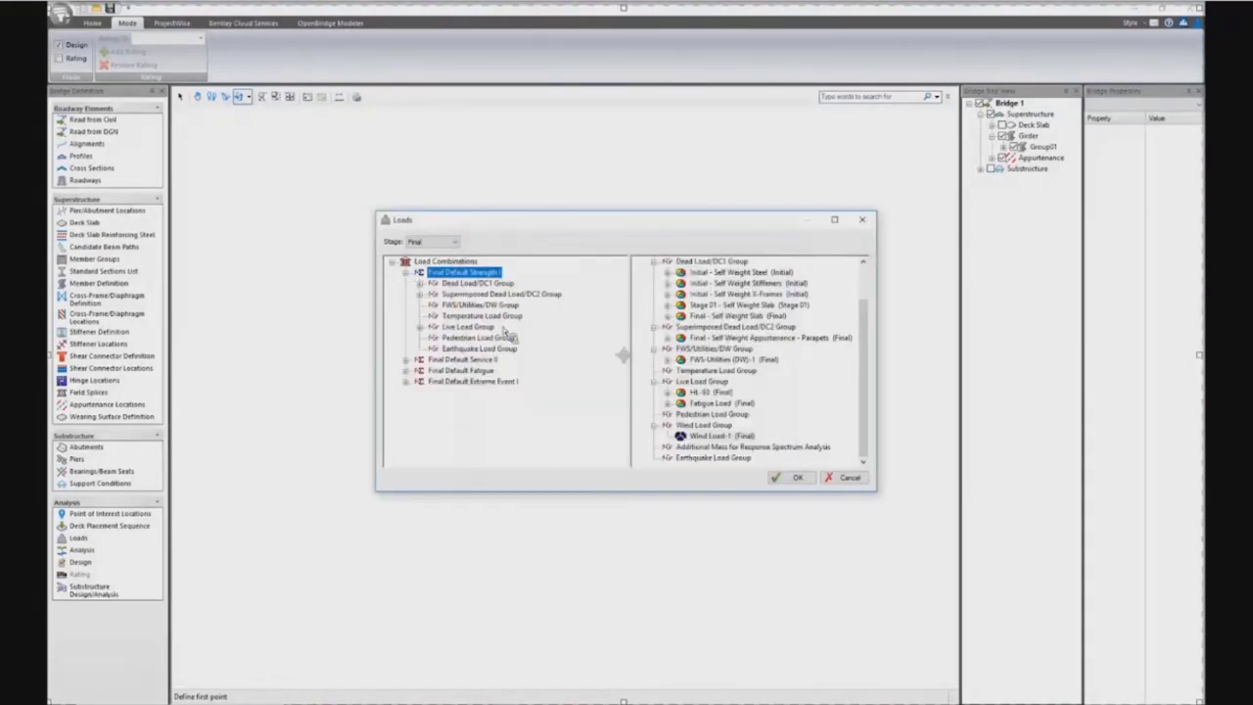
pyautogui.click(701, 427)
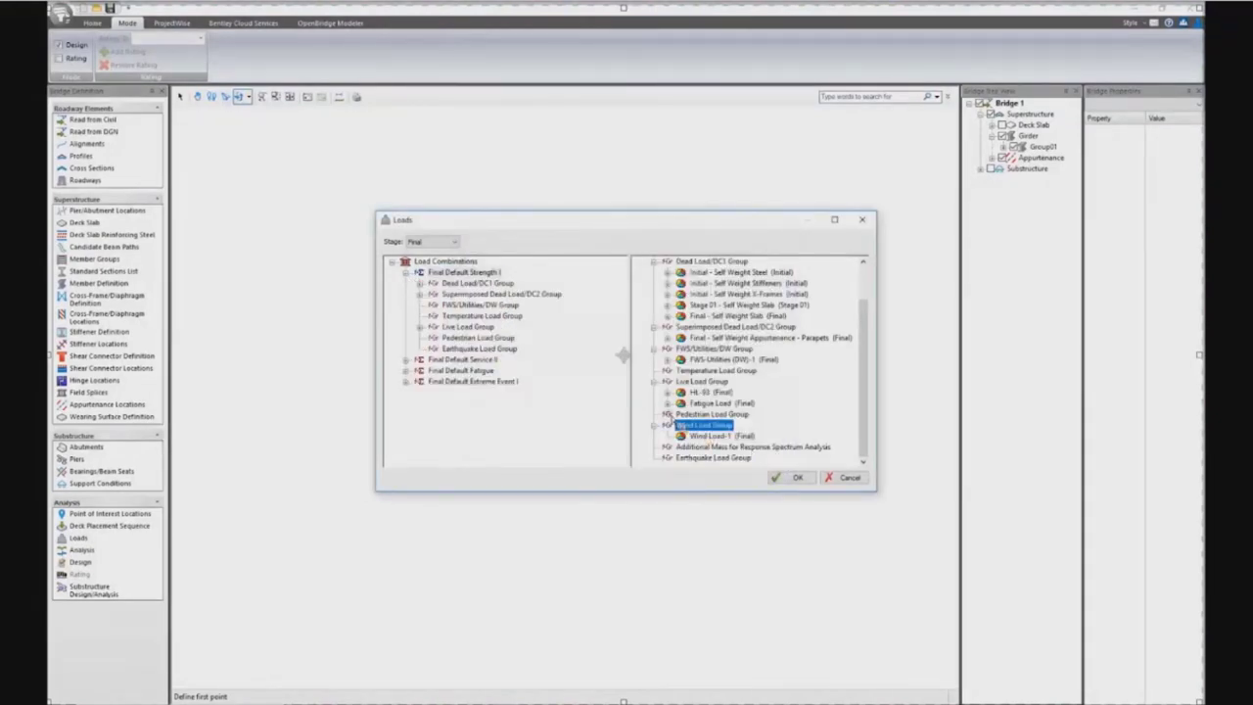
pyautogui.moveTo(670, 423); pyautogui.dragTo(536, 350)
pyautogui.click(715, 383)
pyautogui.moveTo(744, 438); pyautogui.dragTo(496, 334)
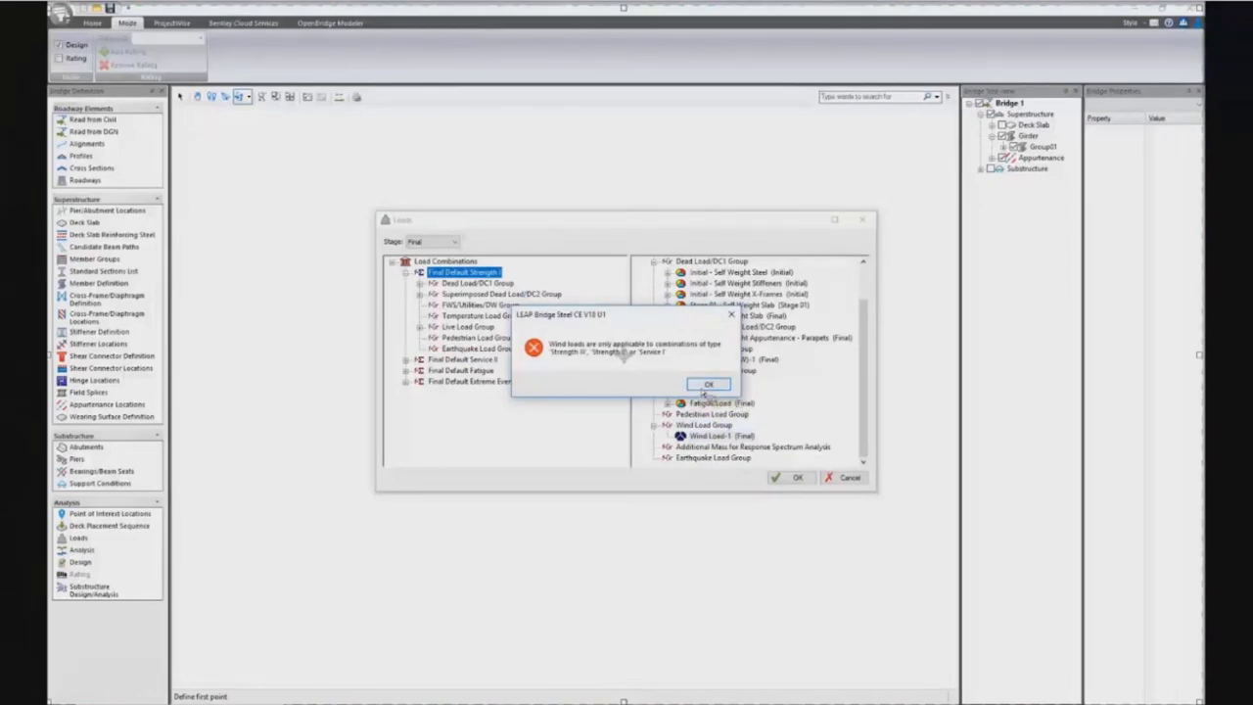
pyautogui.click(722, 388)
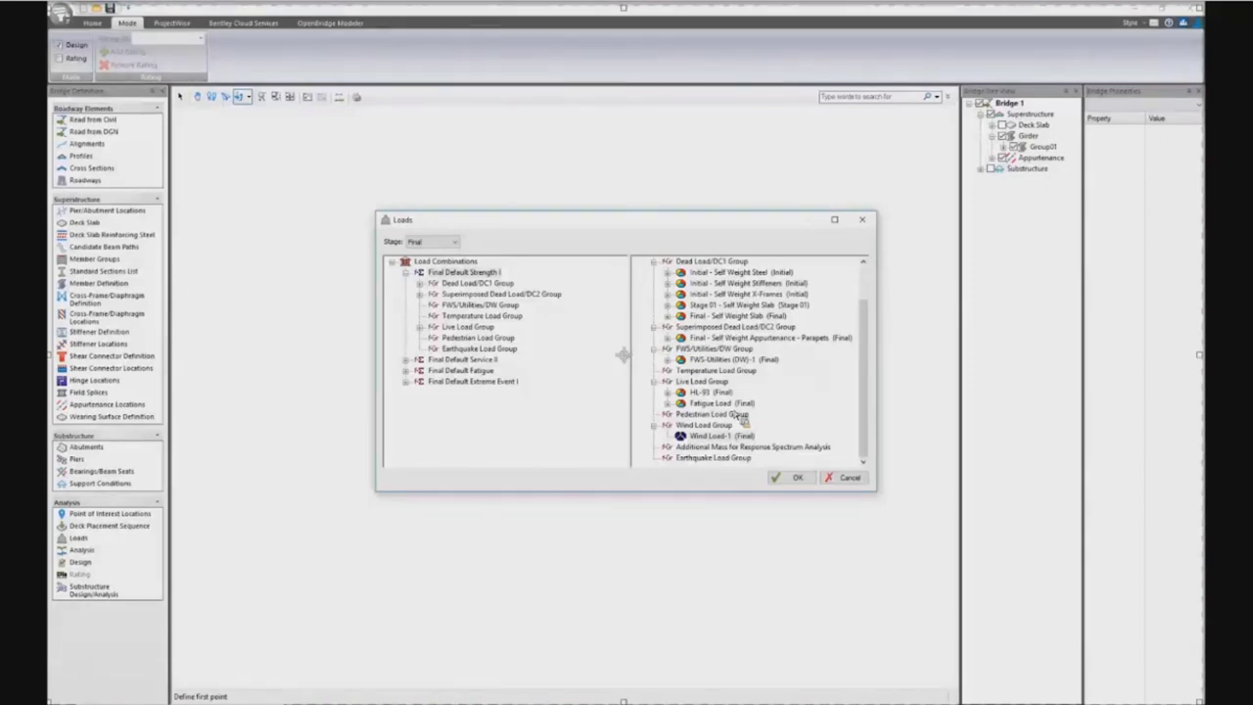
pyautogui.click(848, 478)
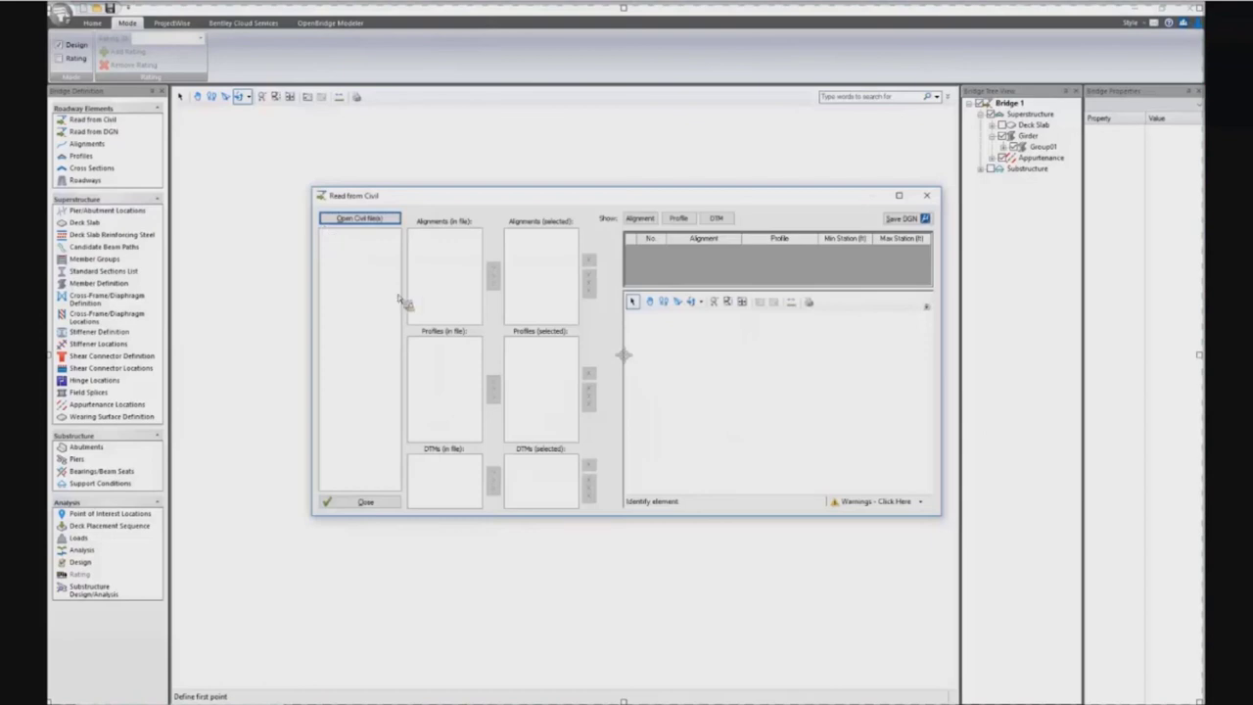
# Step: Look at the civil file types available for reading roadway data, and leave the import without opening a file
pyautogui.click(359, 217)
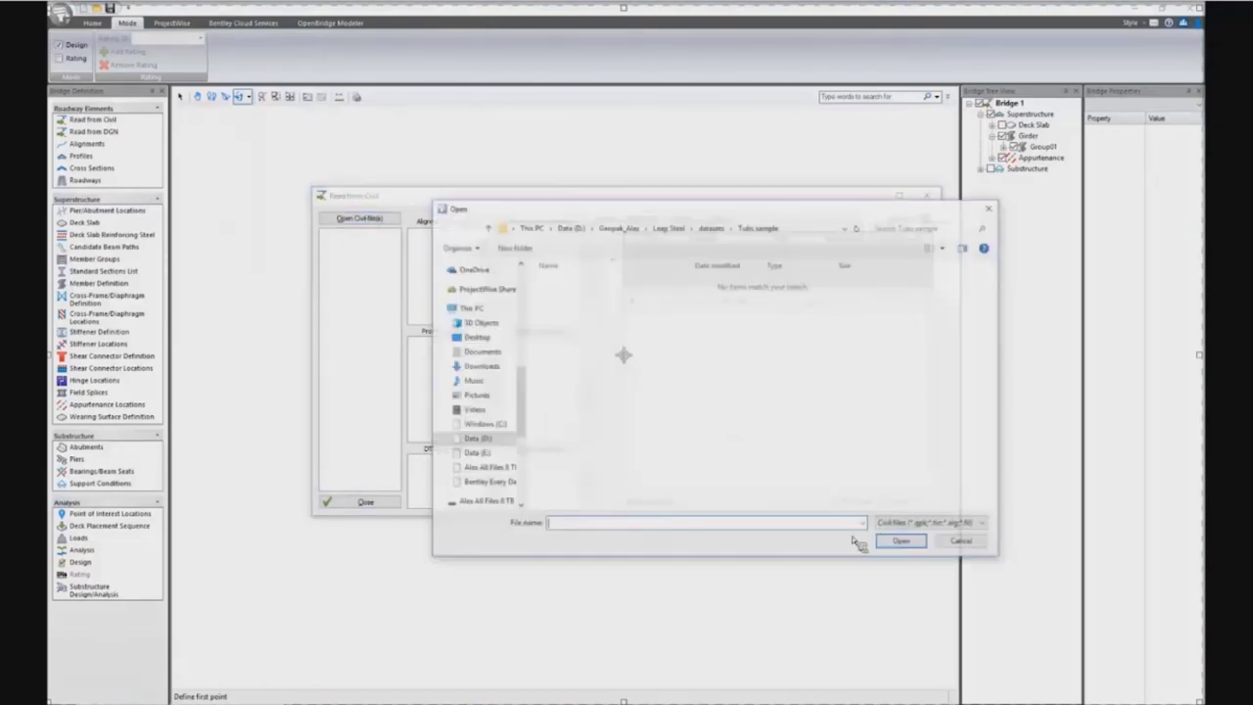
pyautogui.click(944, 525)
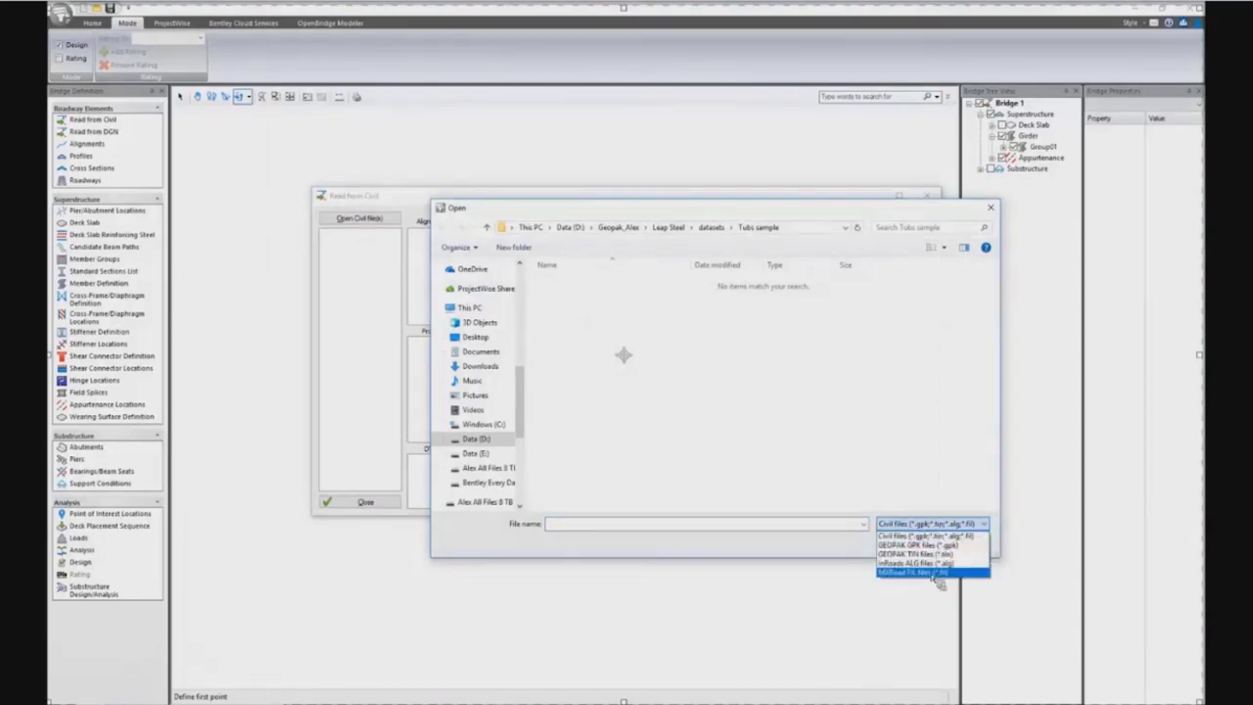
pyautogui.click(795, 559)
pyautogui.click(966, 544)
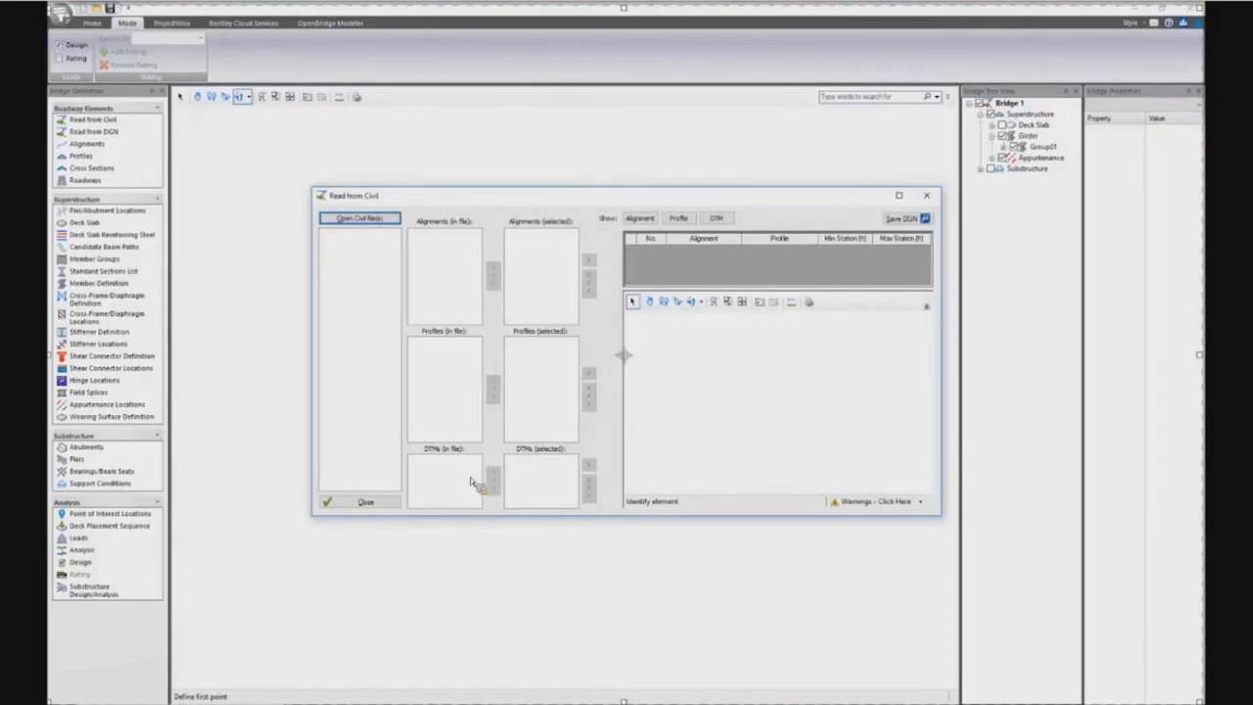
pyautogui.click(372, 503)
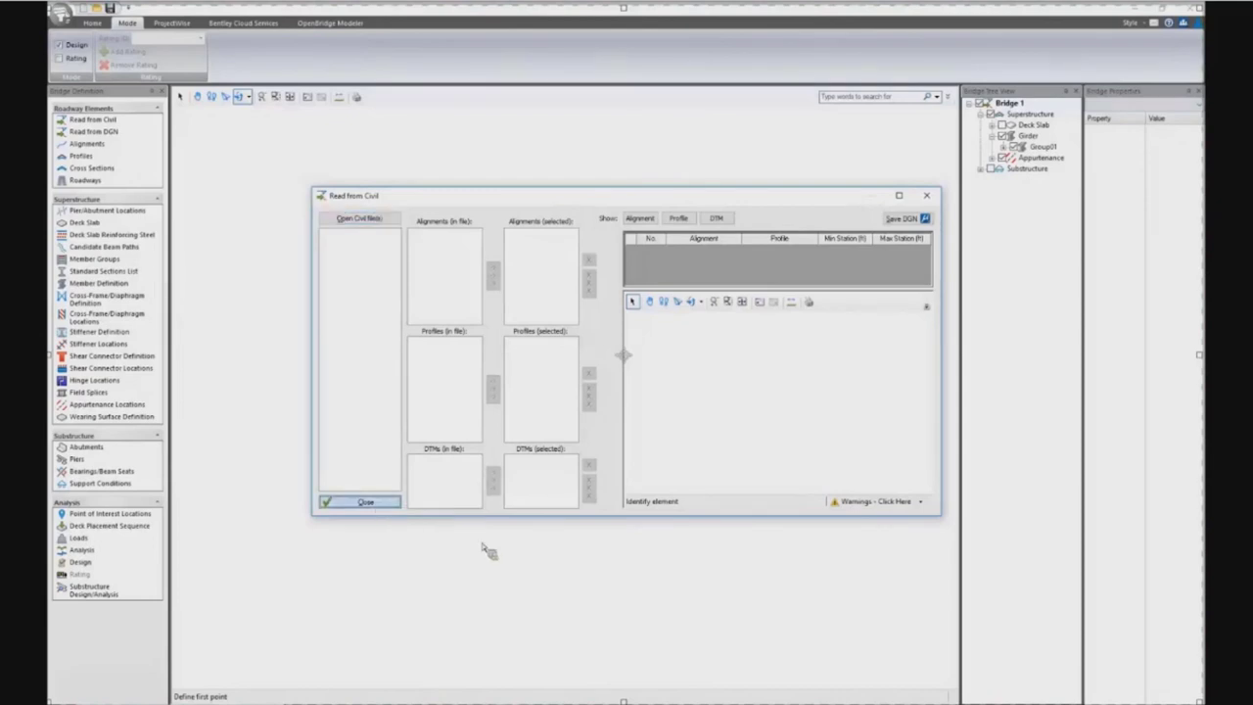
pyautogui.click(621, 540)
pyautogui.click(526, 549)
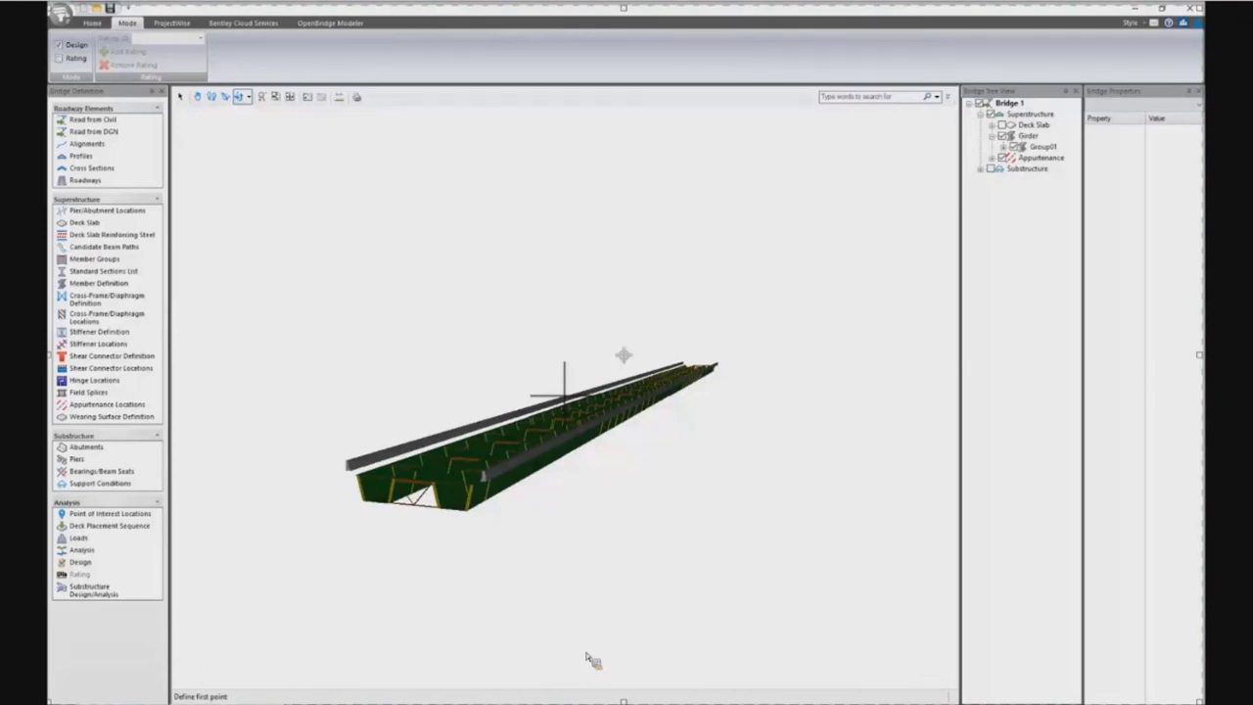
pyautogui.click(627, 577)
pyautogui.click(552, 560)
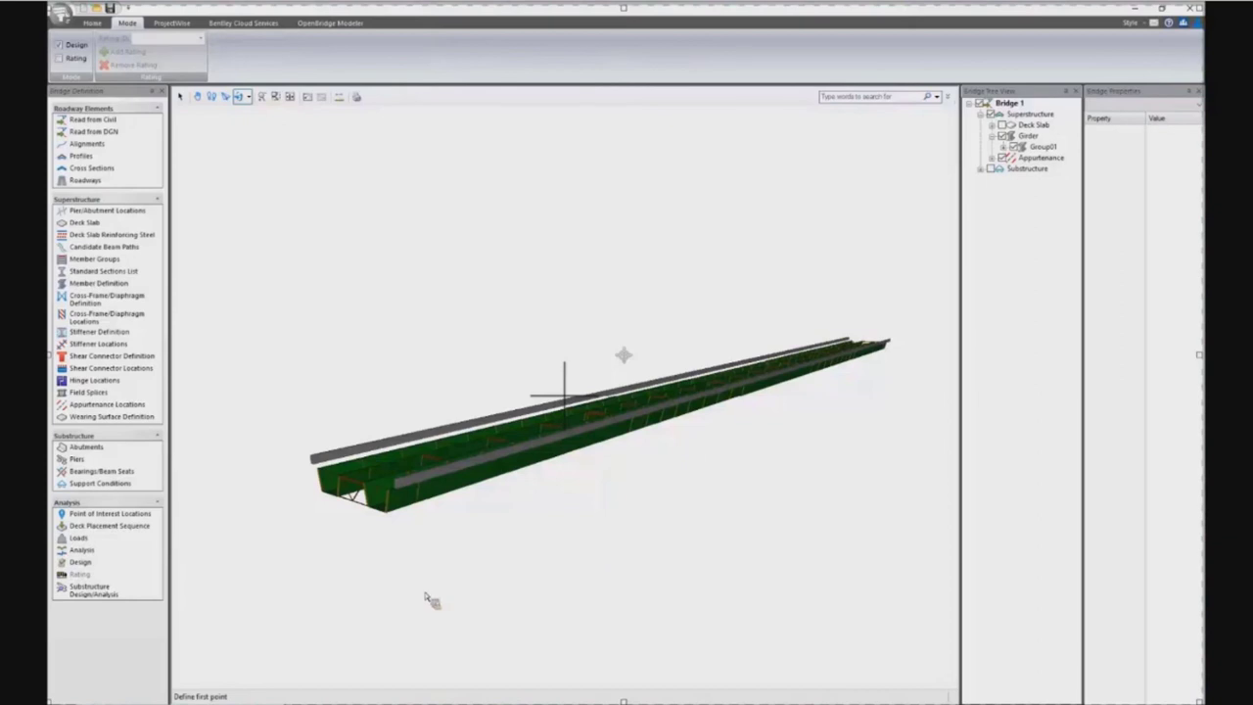
# Step: Look at the available AASHTO LRFD design code editions and the state specification options for the bridge
pyautogui.click(98, 26)
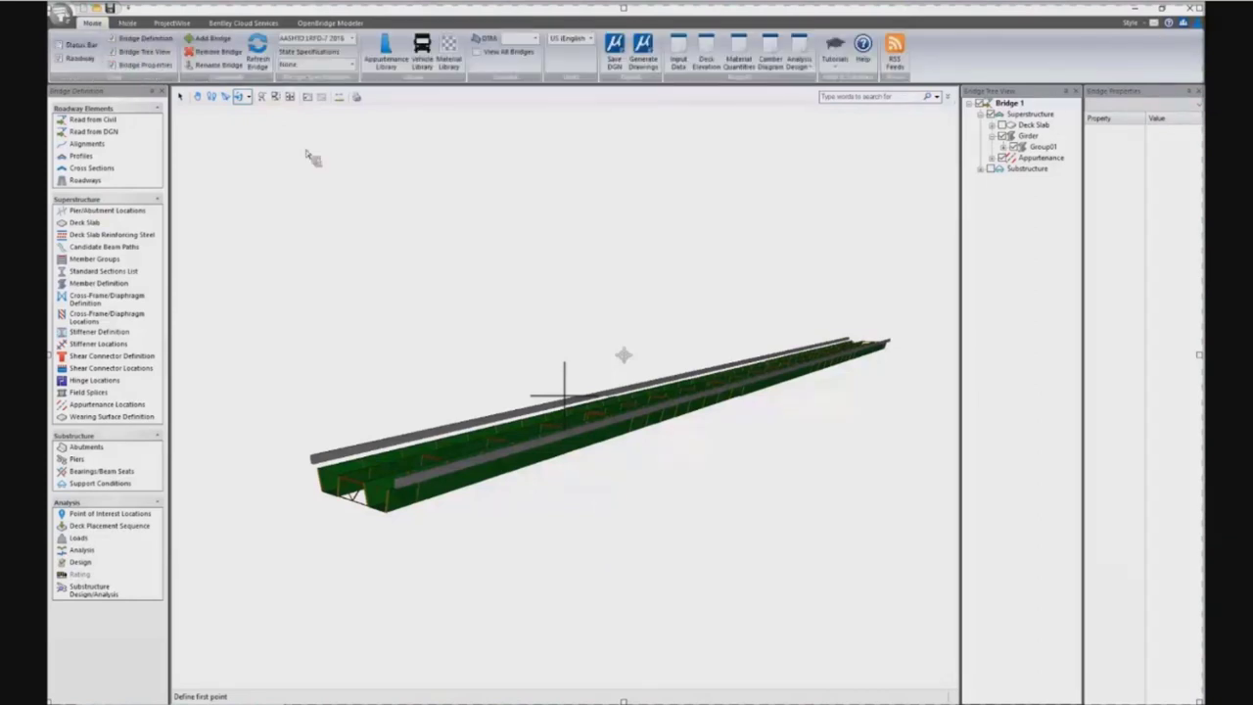
pyautogui.click(350, 37)
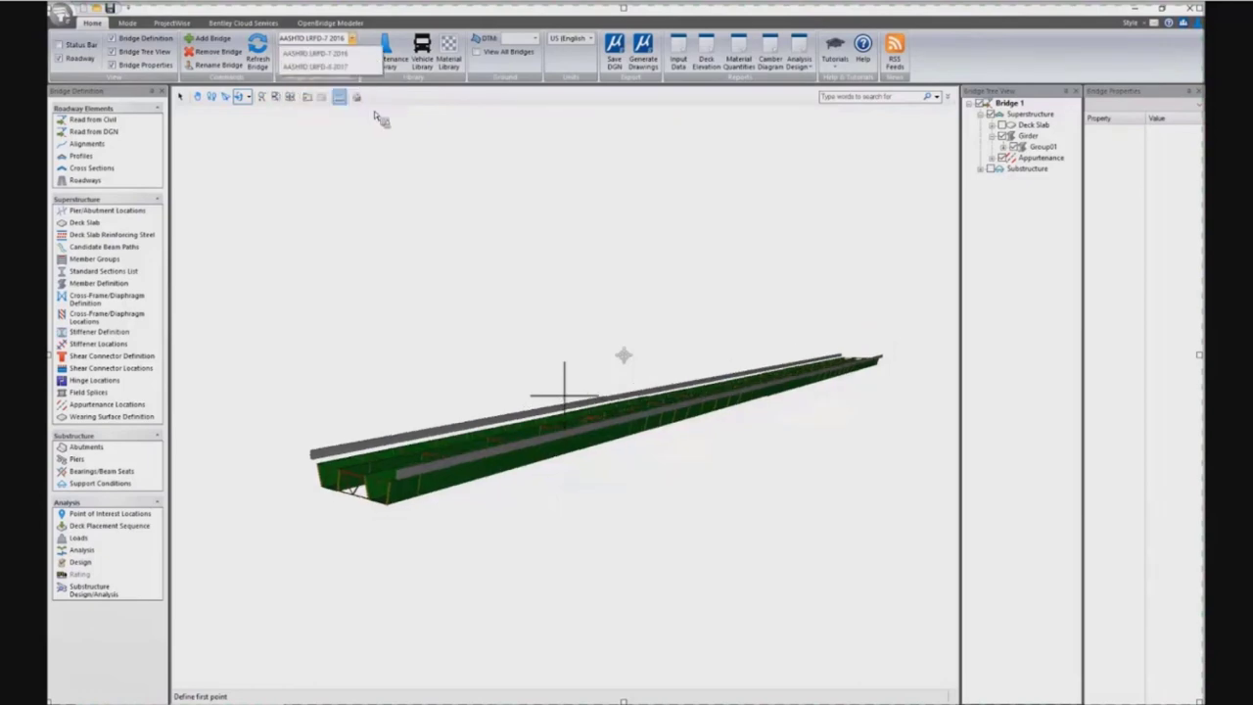
pyautogui.click(397, 28)
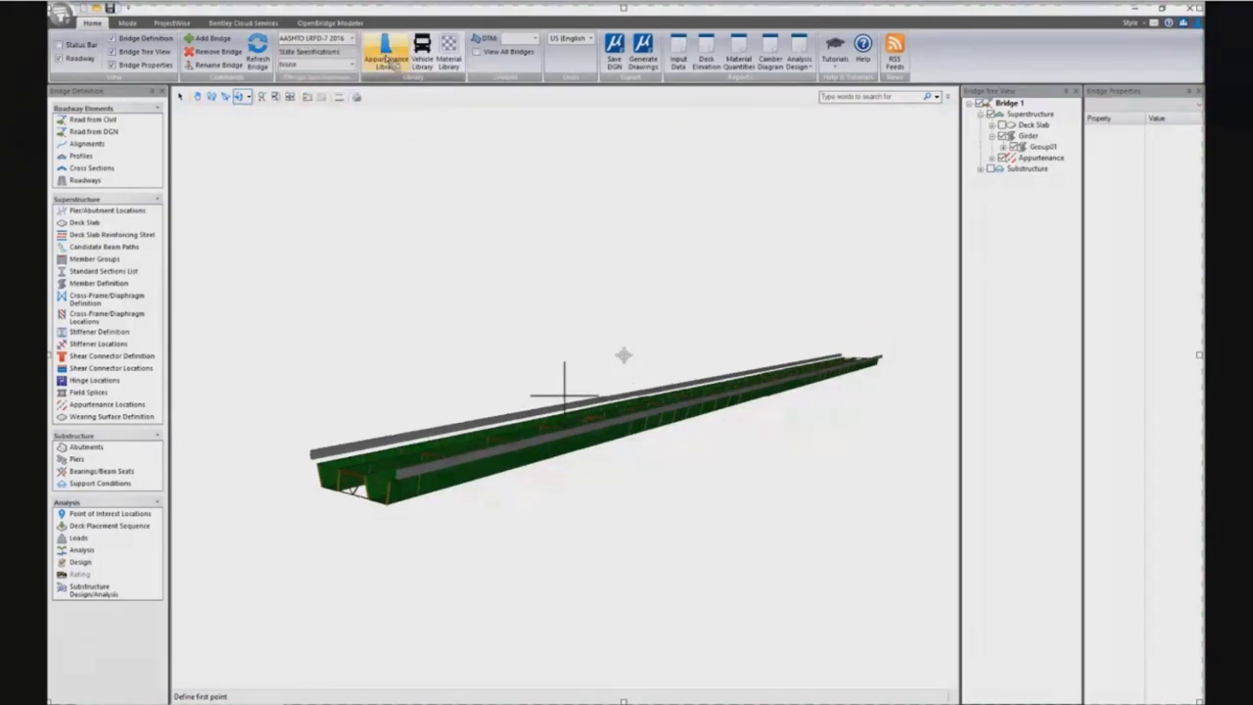
pyautogui.click(350, 66)
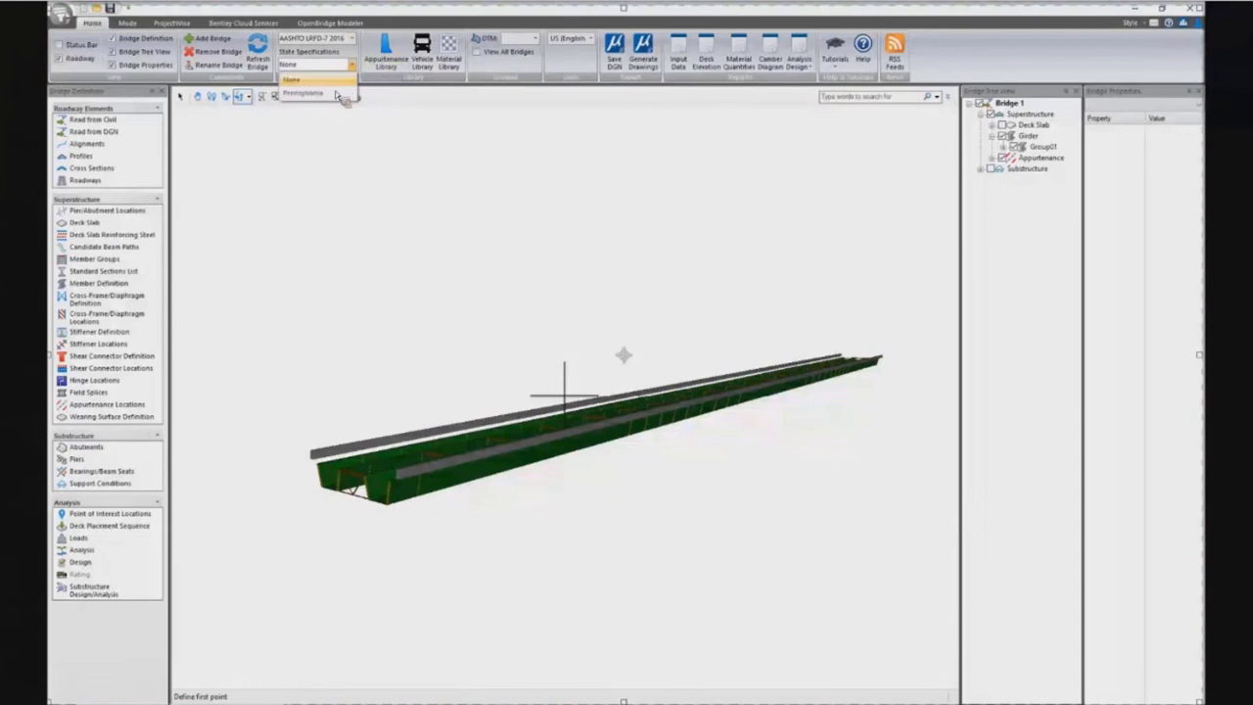